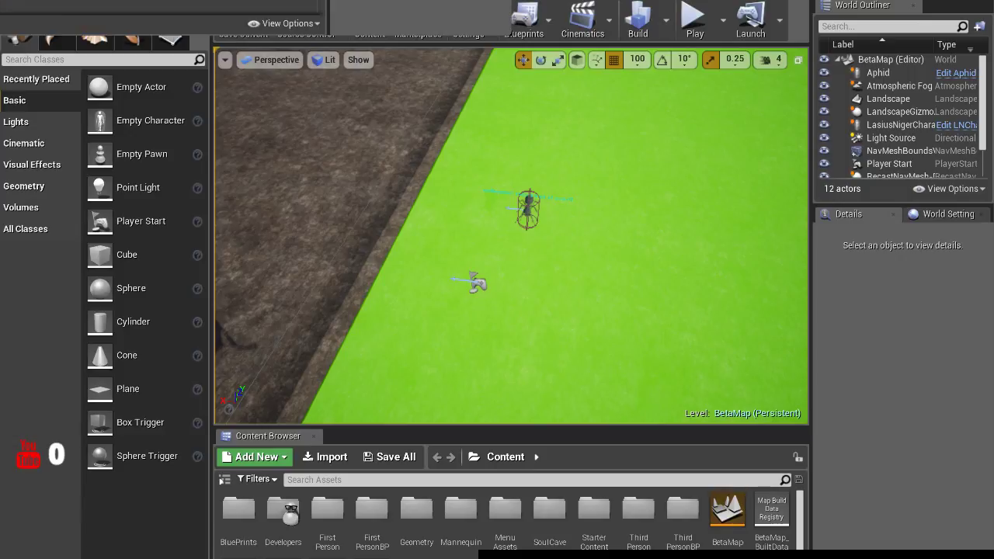
# Browse the Content Browser to the BluePrints > Widgets folder
pyautogui.moveTo(511, 236); pyautogui.dragTo(474, 233, button='right')
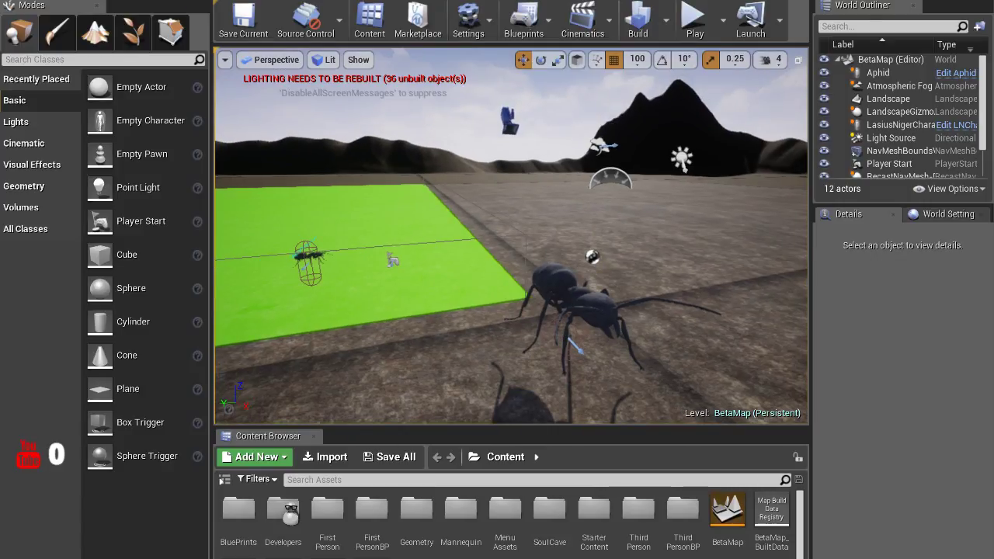
pyautogui.moveTo(474, 233); pyautogui.dragTo(511, 233, button='right')
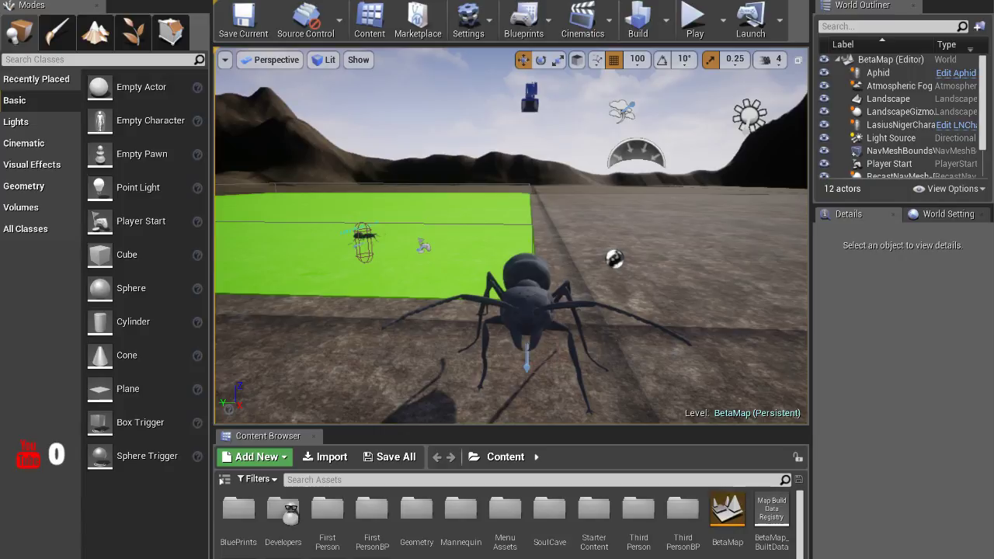
pyautogui.doubleClick(238, 511)
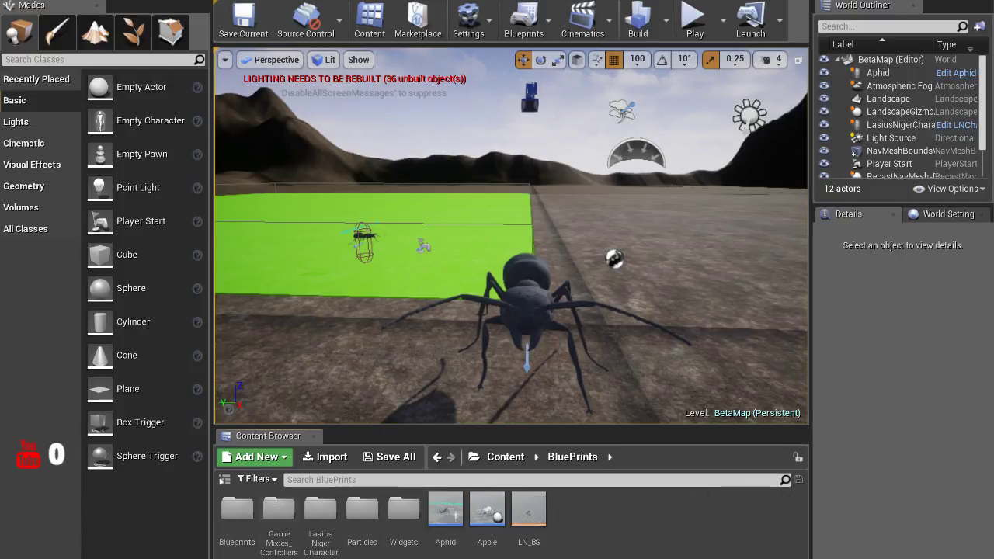
pyautogui.doubleClick(237, 509)
pyautogui.click(572, 457)
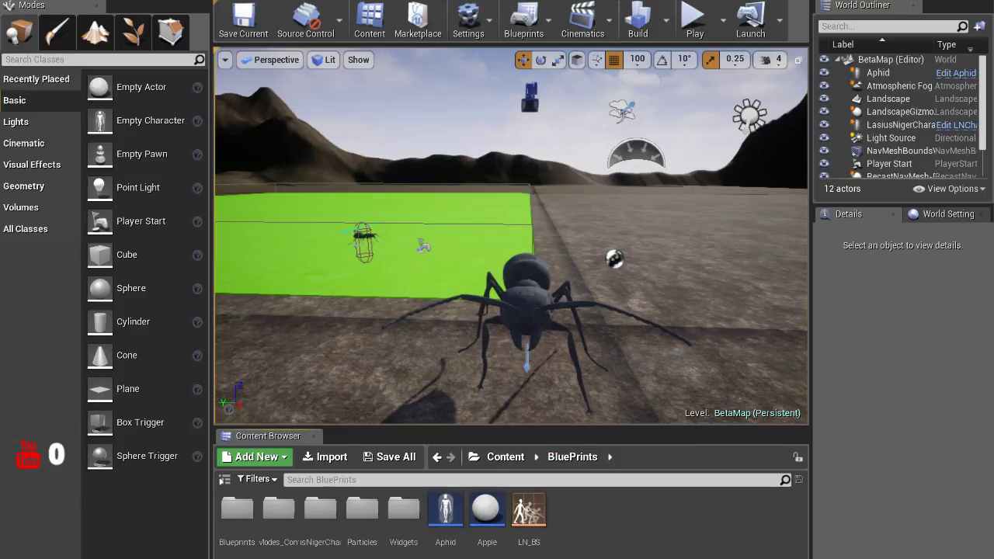
pyautogui.doubleClick(279, 509)
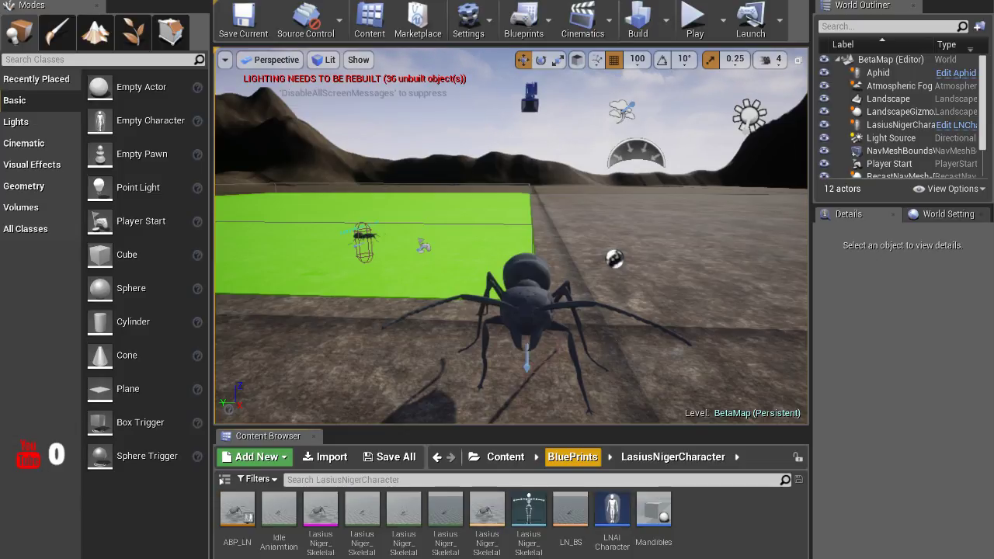
pyautogui.click(572, 457)
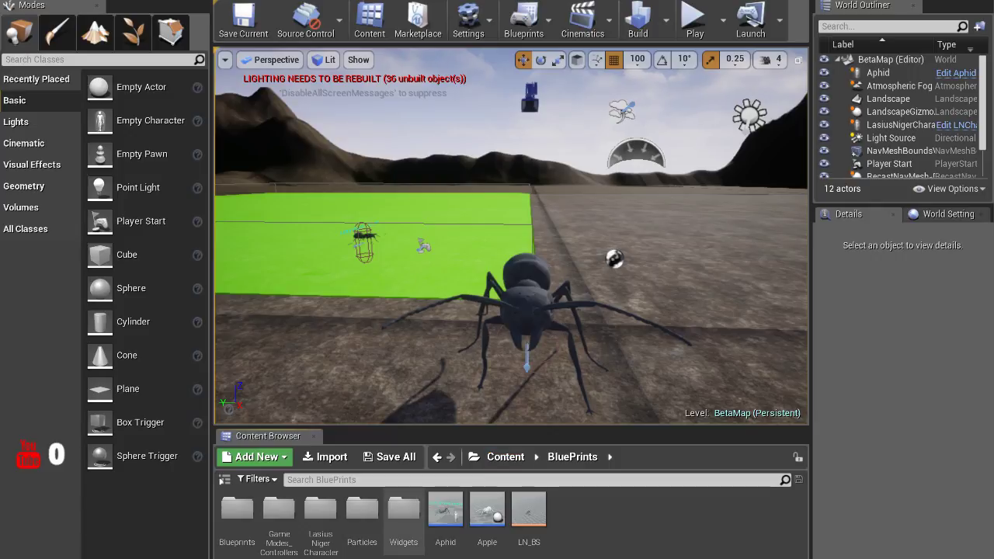
pyautogui.click(404, 508)
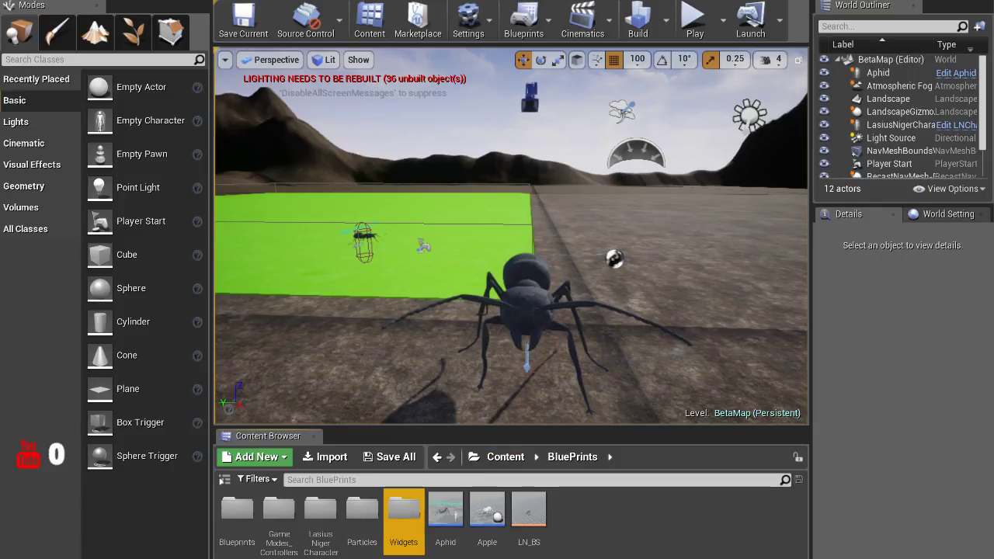
pyautogui.doubleClick(403, 508)
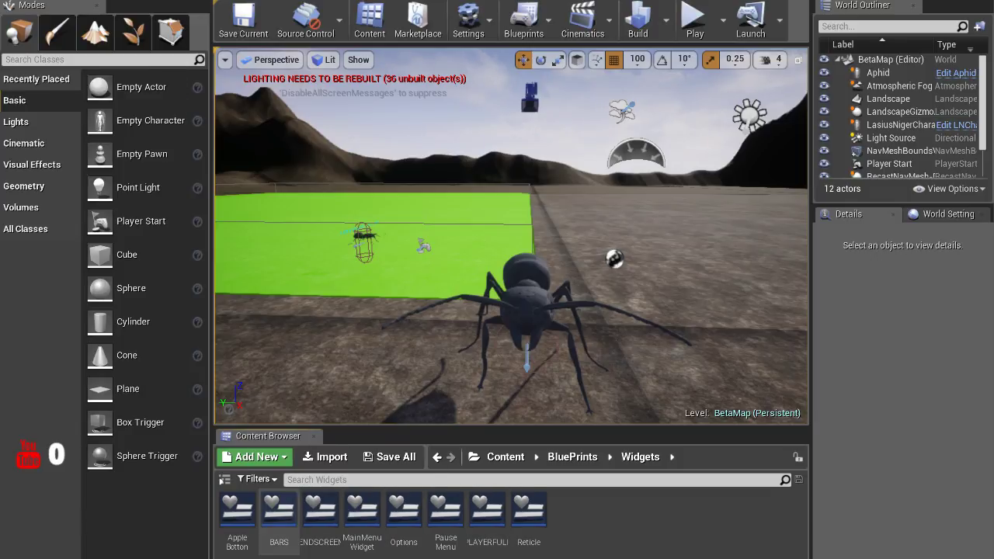
# Rename the BARS widget asset to PlayerHUD
pyautogui.click(278, 512)
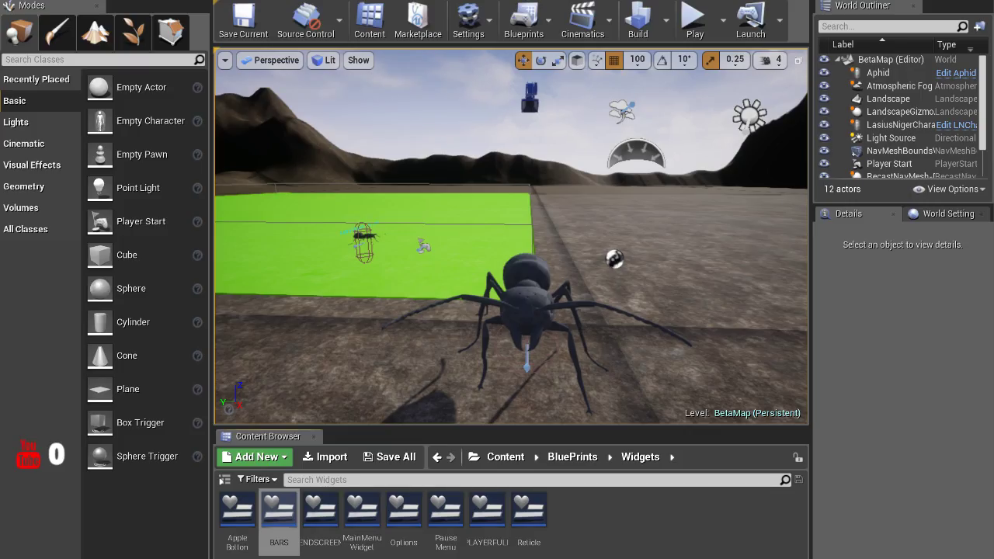
pyautogui.press('F2')
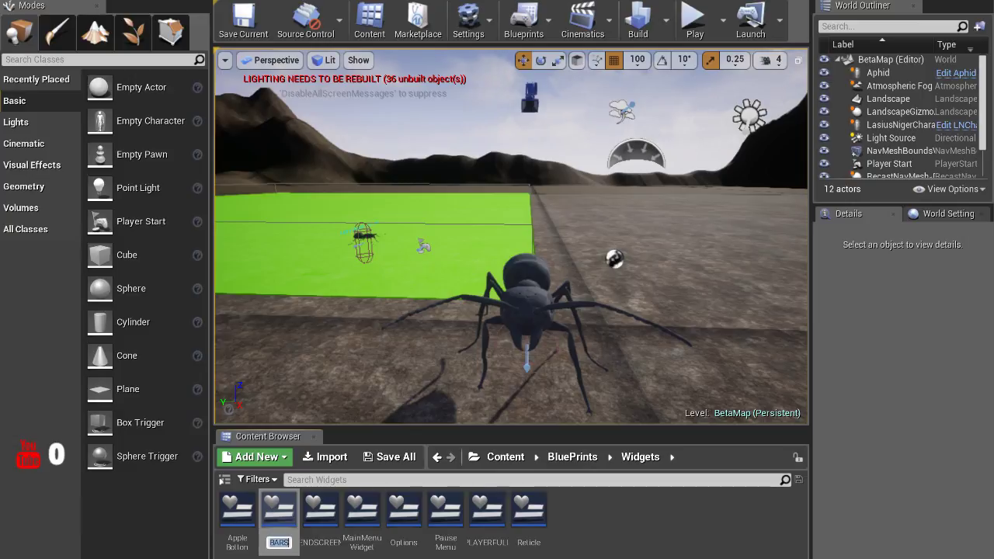
pyautogui.write('PlayerHUD')
# Confirm the PlayerHUD name, frame its canvas, and search the Palette for 'image'
pyautogui.press('Return')
pyautogui.press('Return')
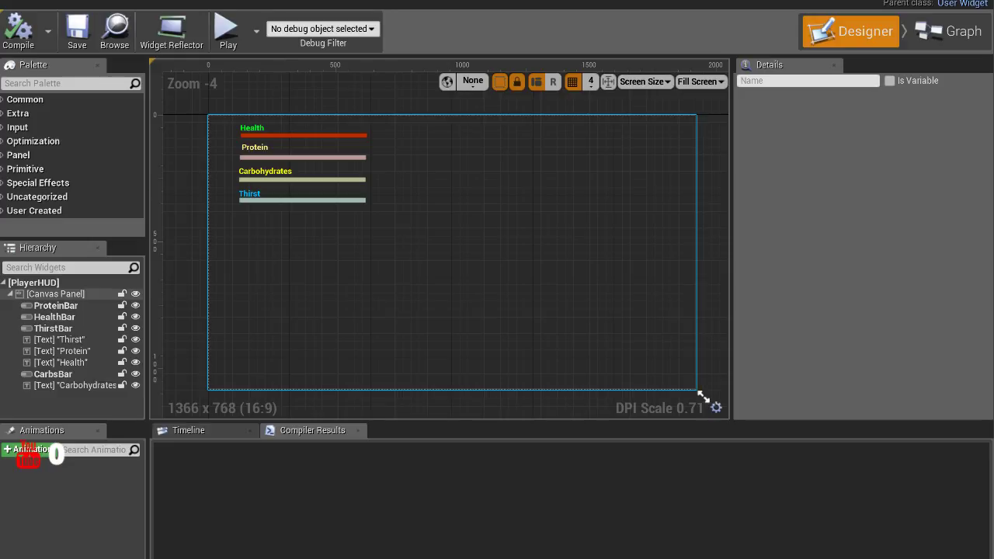
pyautogui.moveTo(703, 397); pyautogui.dragTo(631, 392, button='right')
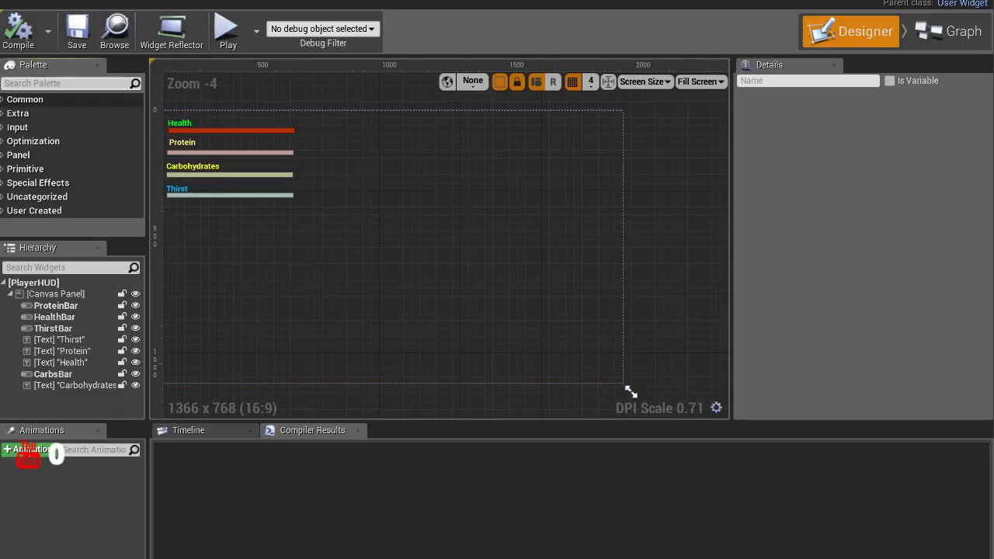
pyautogui.write('image')
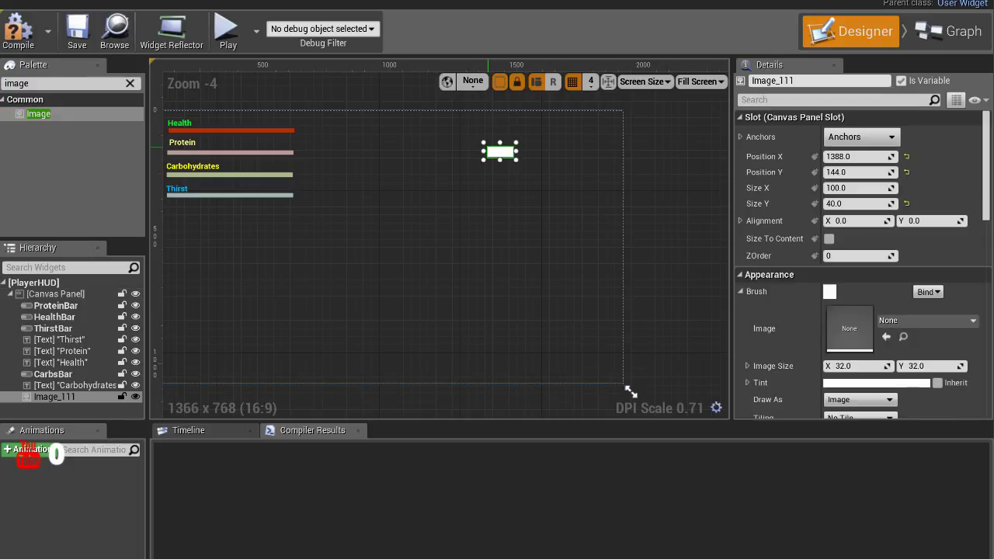
# Place an Image widget in the top-right corner of the PlayerHUD canvas
pyautogui.moveTo(185, 126)
pyautogui.mouseDown()
pyautogui.moveTo(488, 146)
pyautogui.moveTo(539, 140)
pyautogui.moveTo(590, 194)
pyautogui.mouseUp()
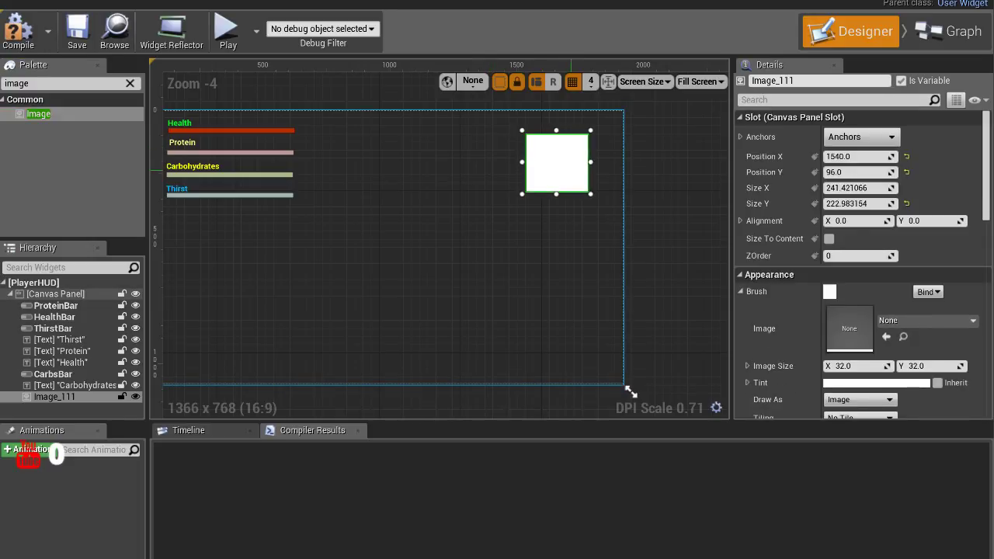
pyautogui.moveTo(556, 163); pyautogui.dragTo(562, 153)
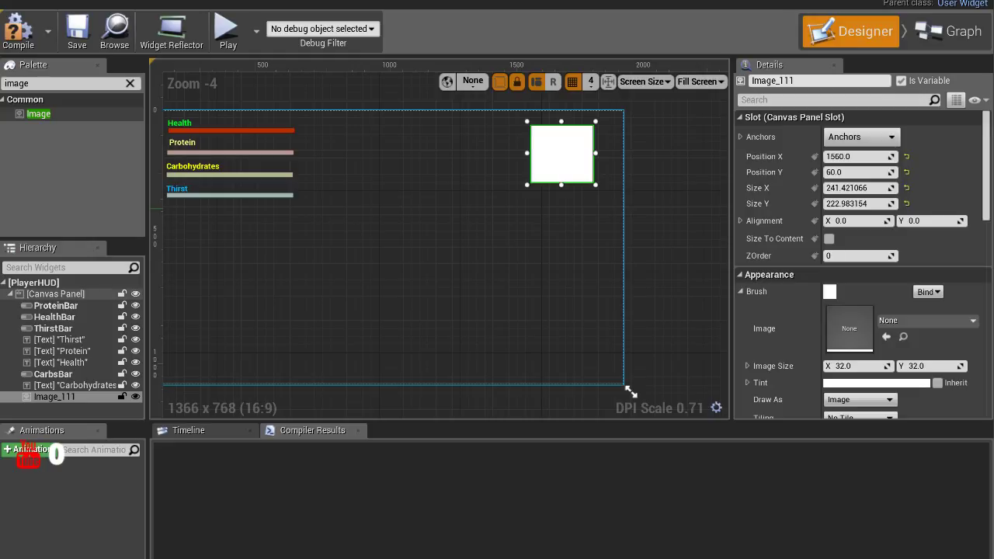
pyautogui.click(629, 390)
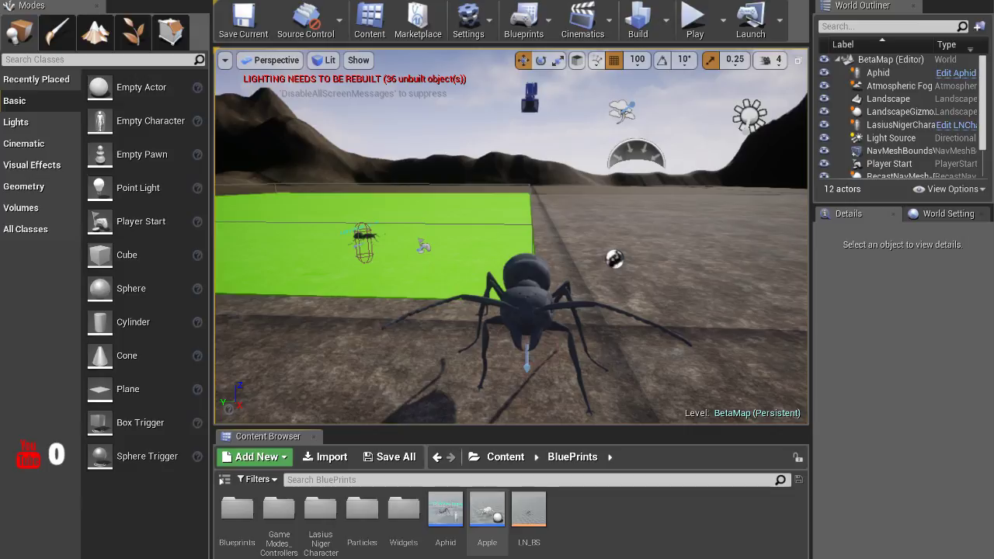
# Open the LNAICharacter blueprint from the Lasius Niger Character folder and view its preview
pyautogui.click(445, 511)
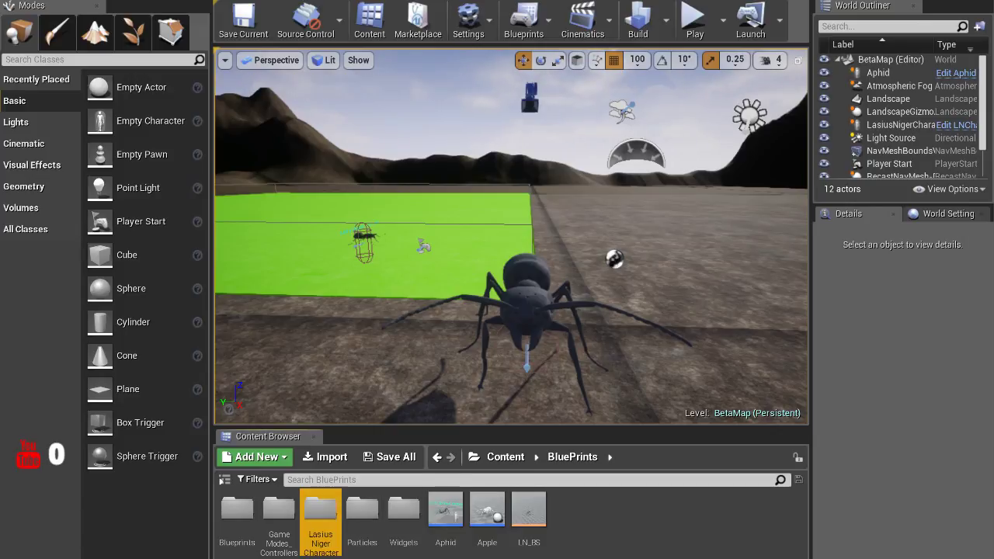
pyautogui.doubleClick(320, 511)
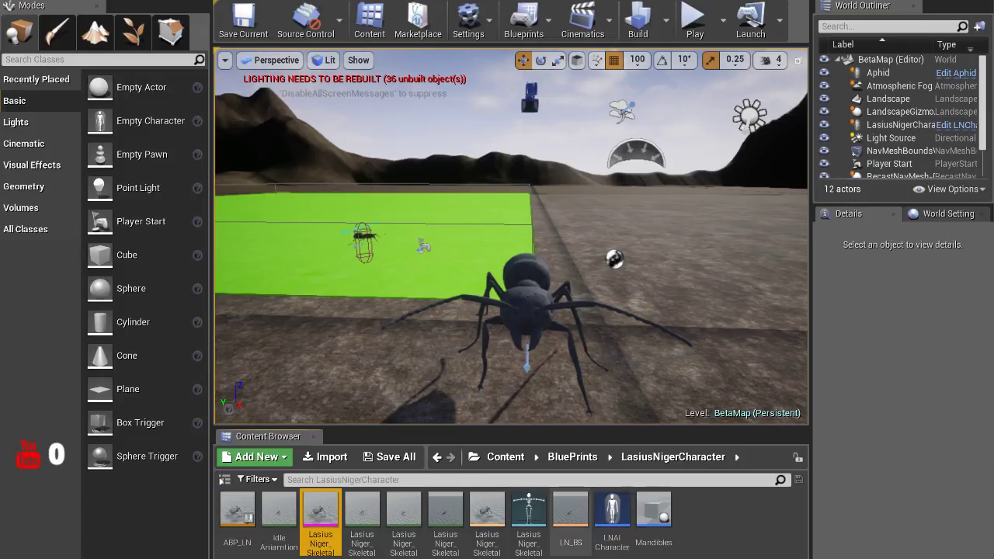
pyautogui.click(612, 513)
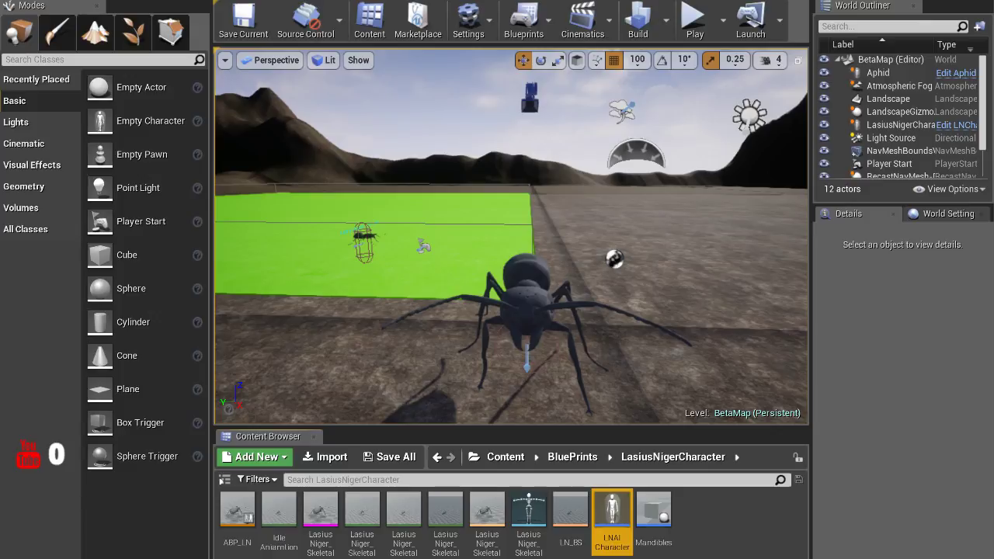
pyautogui.doubleClick(612, 512)
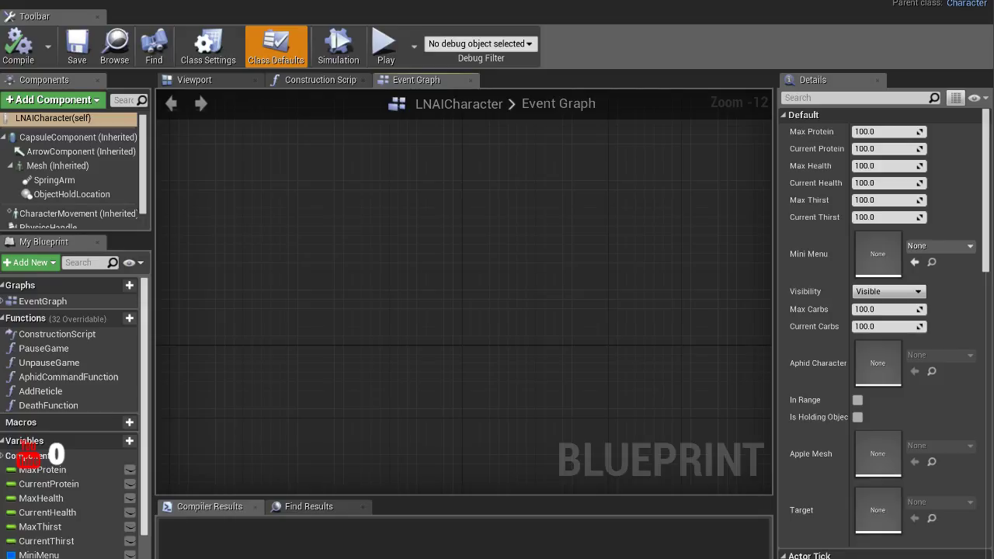
pyautogui.click(196, 79)
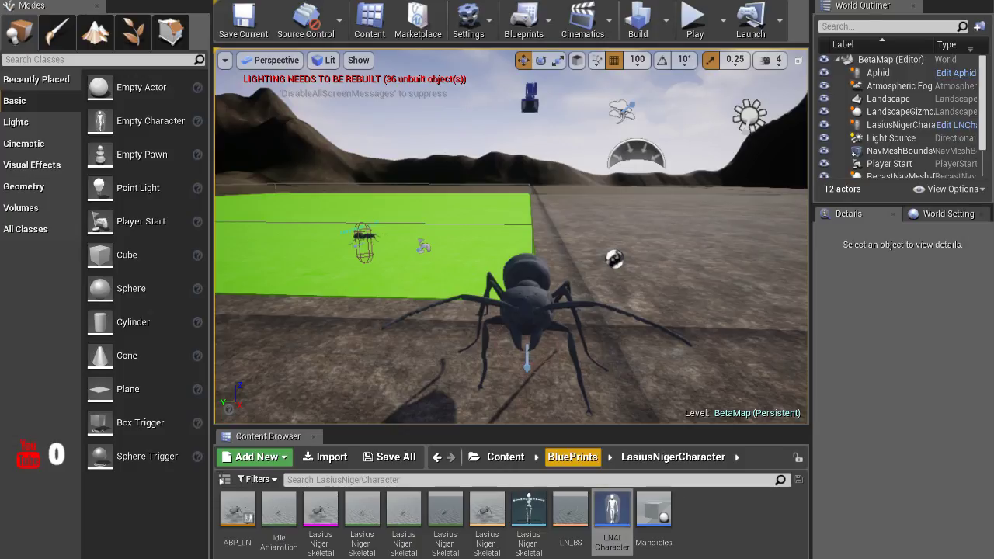
# Open the LNCharacter blueprint from the BluePrints > GameModes_Controllers folder
pyautogui.click(573, 457)
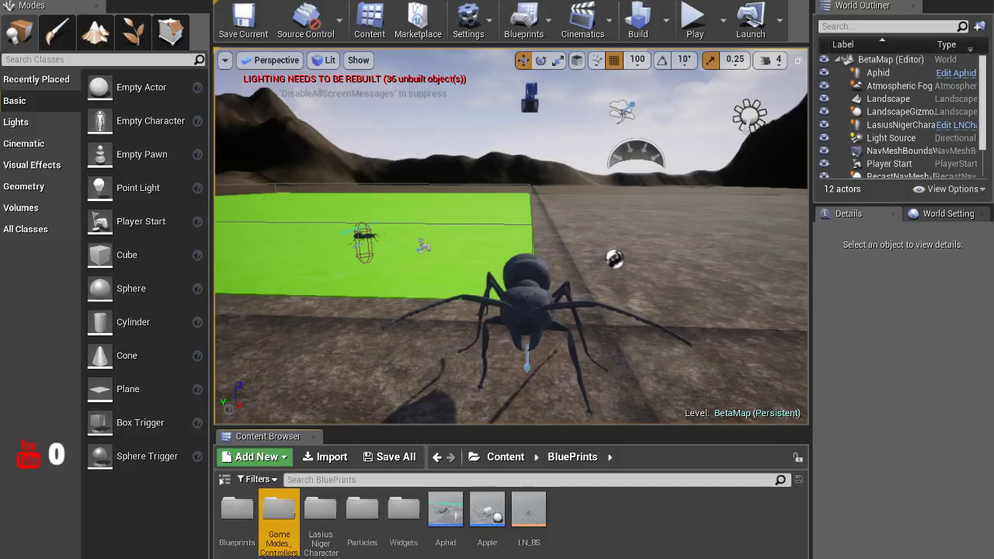
pyautogui.doubleClick(279, 513)
pyautogui.click(362, 517)
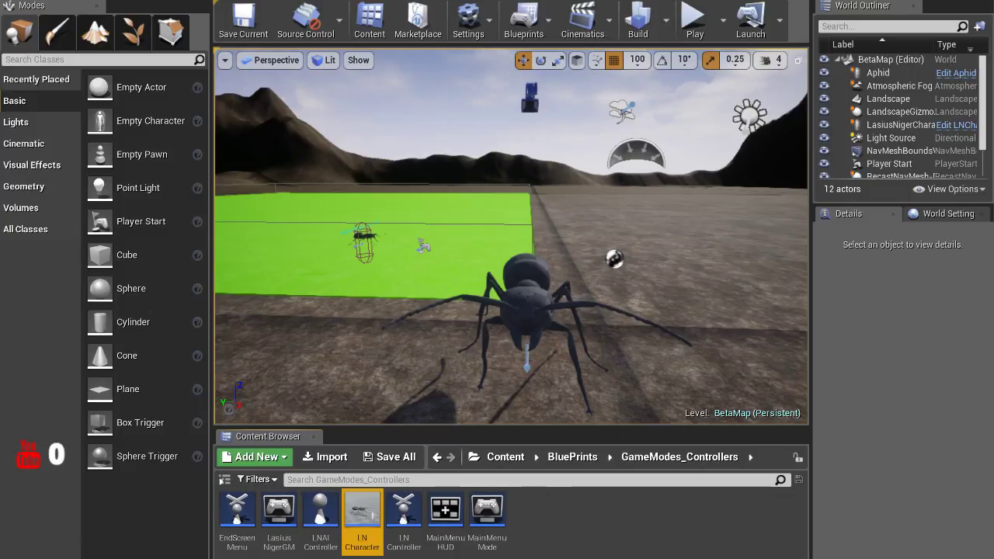
pyautogui.doubleClick(362, 517)
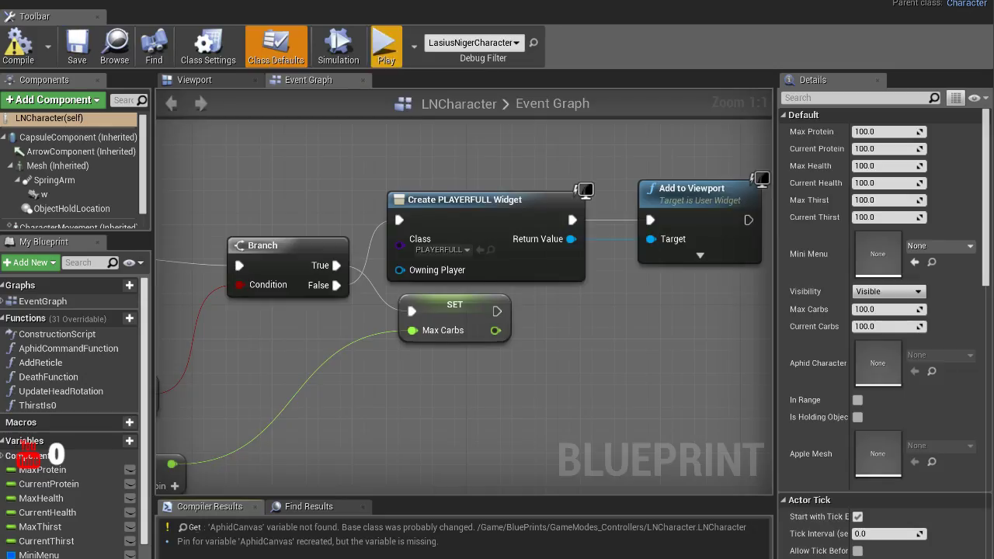
# Show LNCharacter's 3D Viewport and compile the blueprint
pyautogui.click(194, 79)
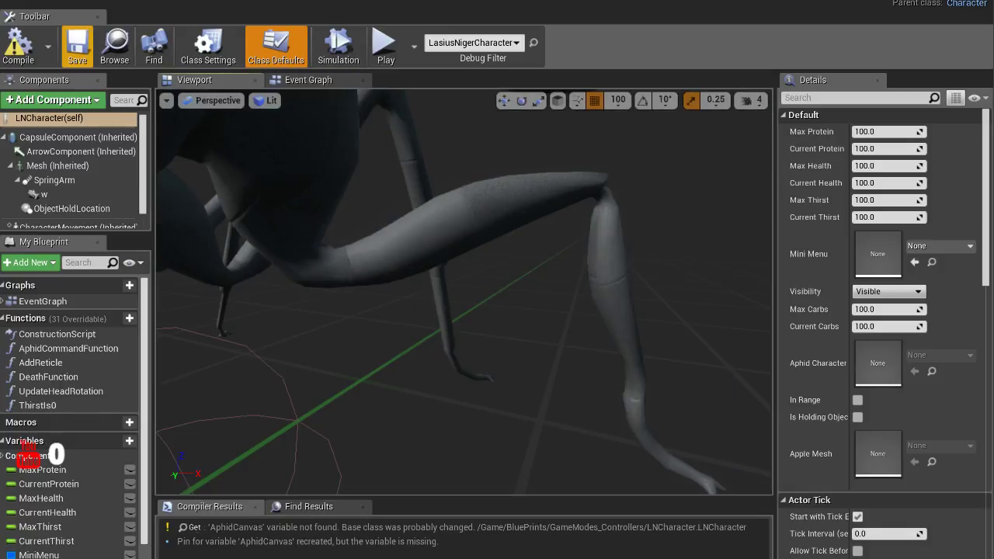
pyautogui.click(18, 43)
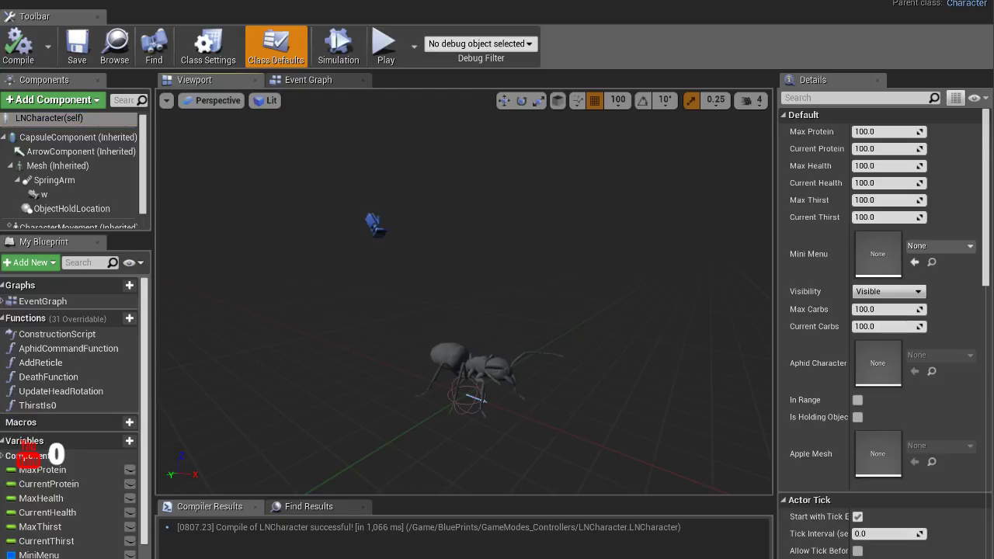
# Add a Camera component to the character and frame it beside the ant
pyautogui.press('Return')
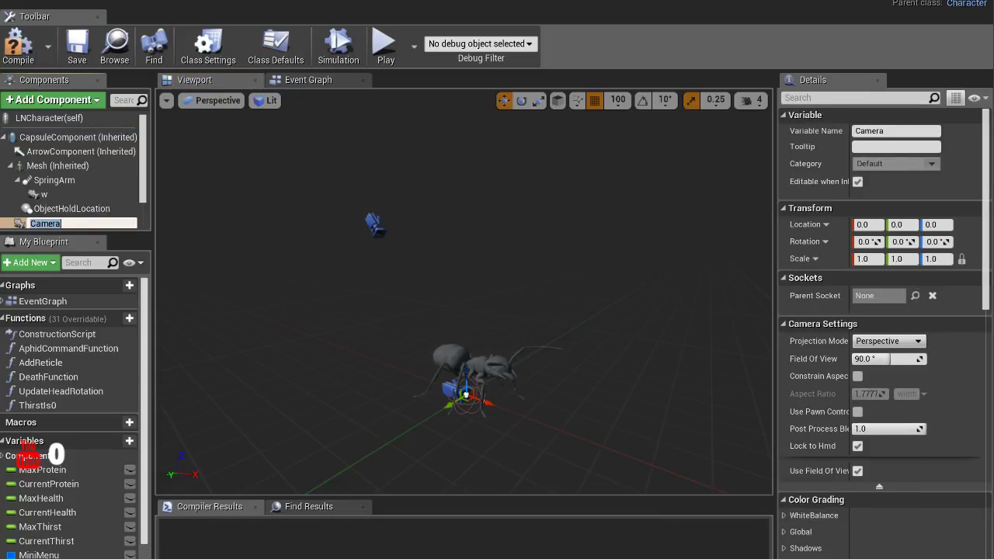
pyautogui.press('Return')
pyautogui.press('f')
pyautogui.press('e')
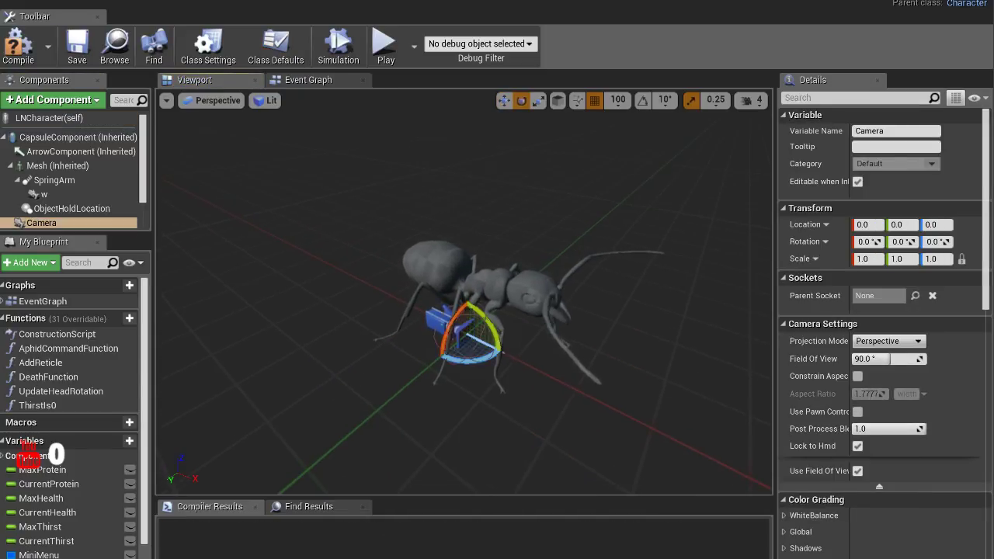
pyautogui.moveTo(451, 310)
pyautogui.mouseDown()
pyautogui.moveTo(469, 361)
pyautogui.moveTo(466, 310)
pyautogui.mouseUp()
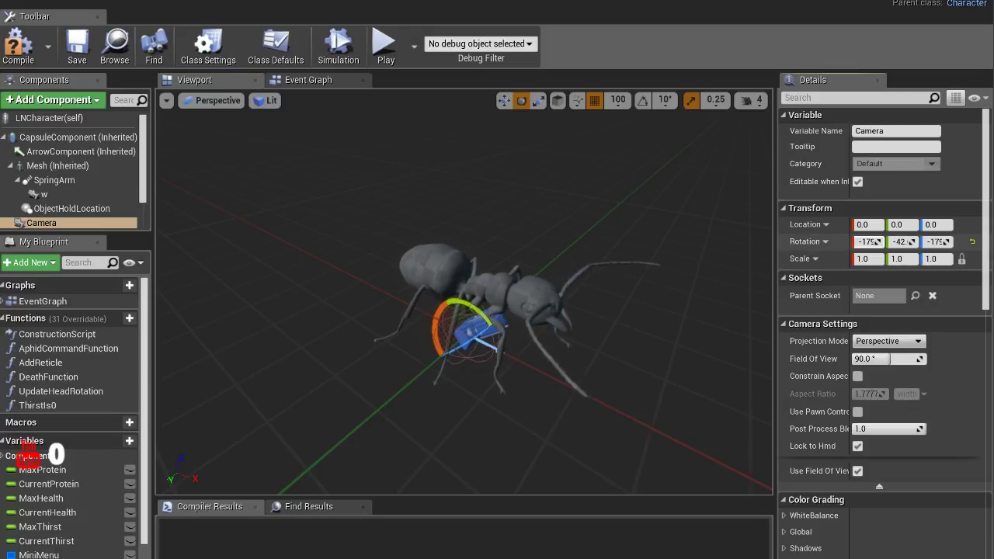
# Set the Camera's rotation so it points straight down at -90 pitch
pyautogui.click(866, 241)
pyautogui.write('0')
pyautogui.press('Return')
pyautogui.press('Tab')
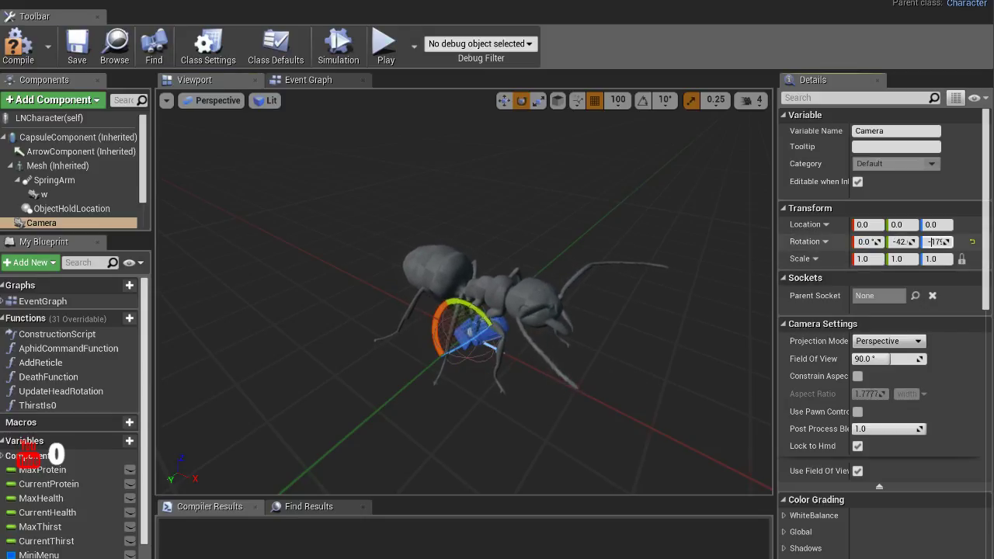
pyautogui.write('76')
pyautogui.press('Return')
pyautogui.write('0')
pyautogui.write('90')
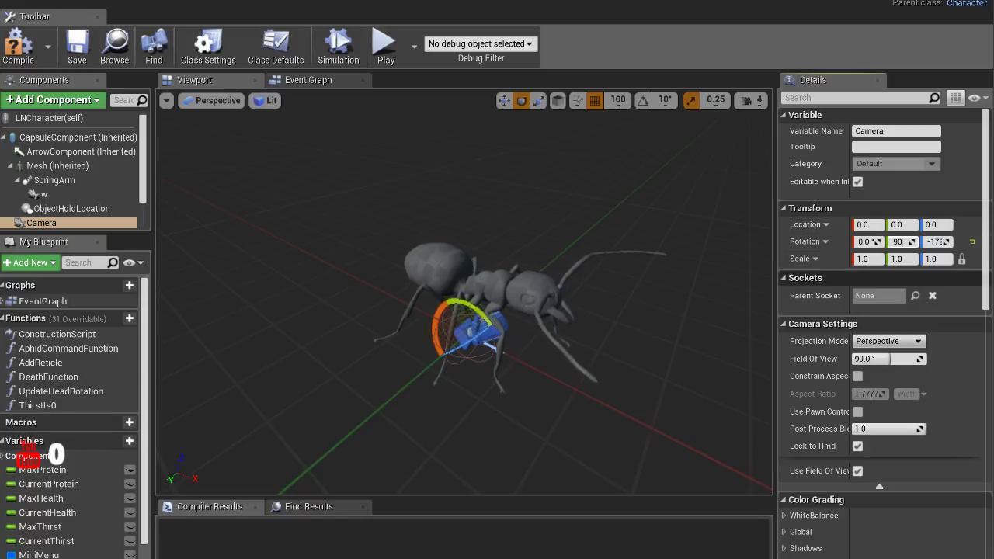
pyautogui.press('Return')
pyautogui.write('w')
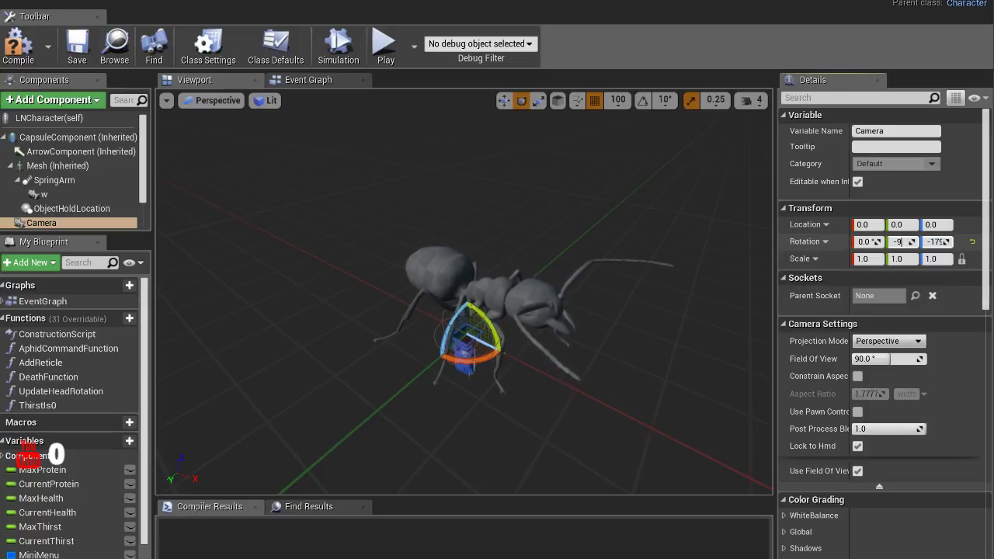
pyautogui.press('BackSpace')
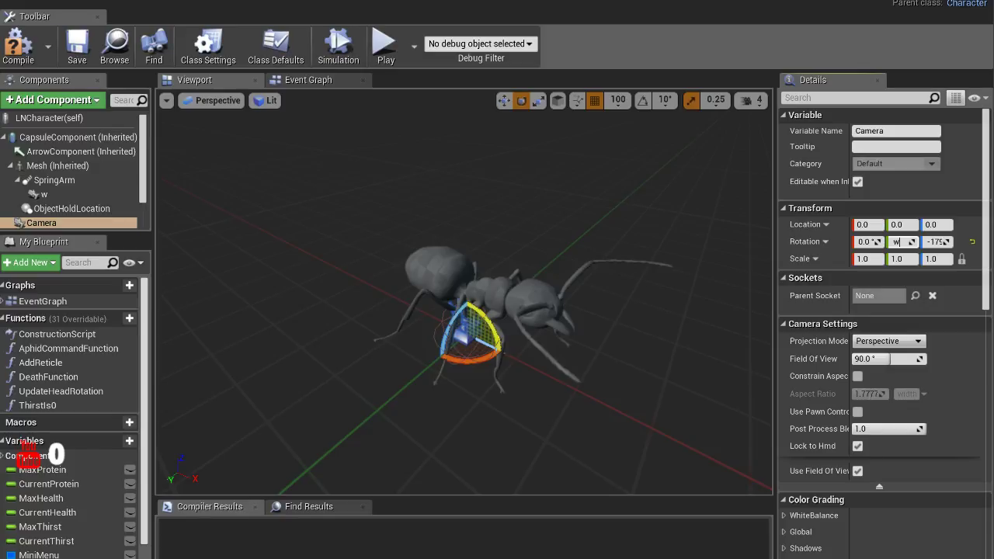
pyautogui.write('-90')
pyautogui.press('Return')
# Raise the Camera about 1500 units above the ant and make it Orthographic
pyautogui.press('w')
pyautogui.scroll(-5, 466, 295)
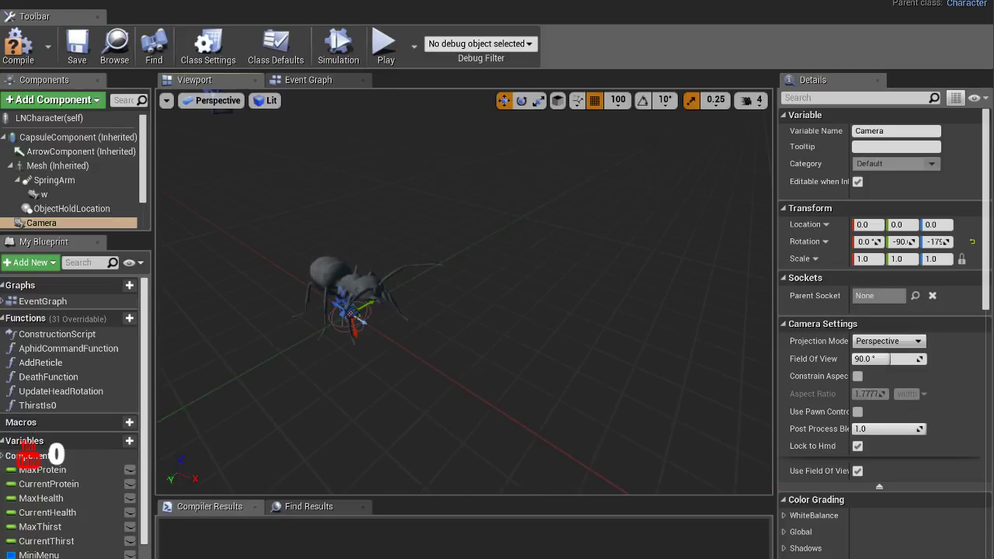
pyautogui.moveTo(397, 349); pyautogui.dragTo(389, 237)
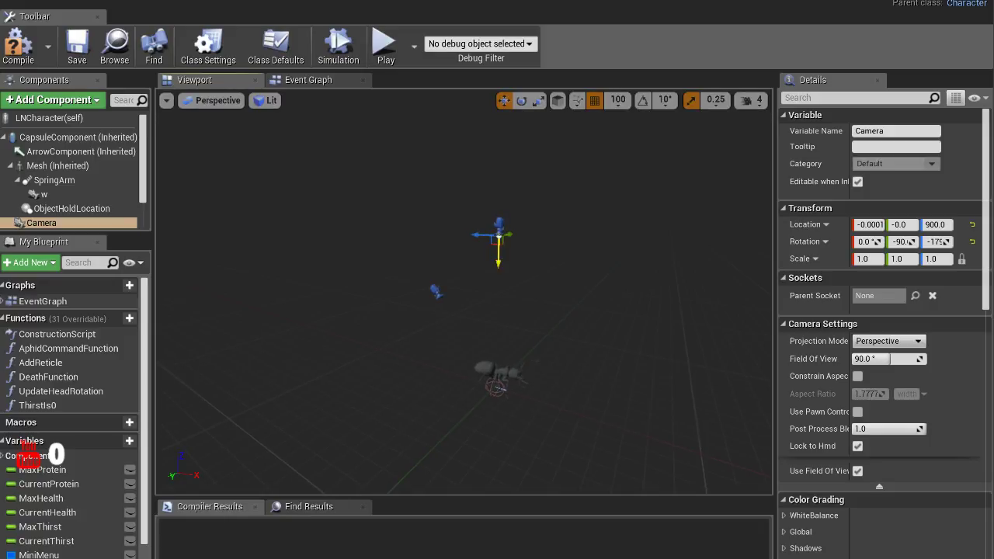
pyautogui.moveTo(497, 226)
pyautogui.mouseDown()
pyautogui.moveTo(492, 93)
pyautogui.moveTo(466, 77)
pyautogui.mouseUp()
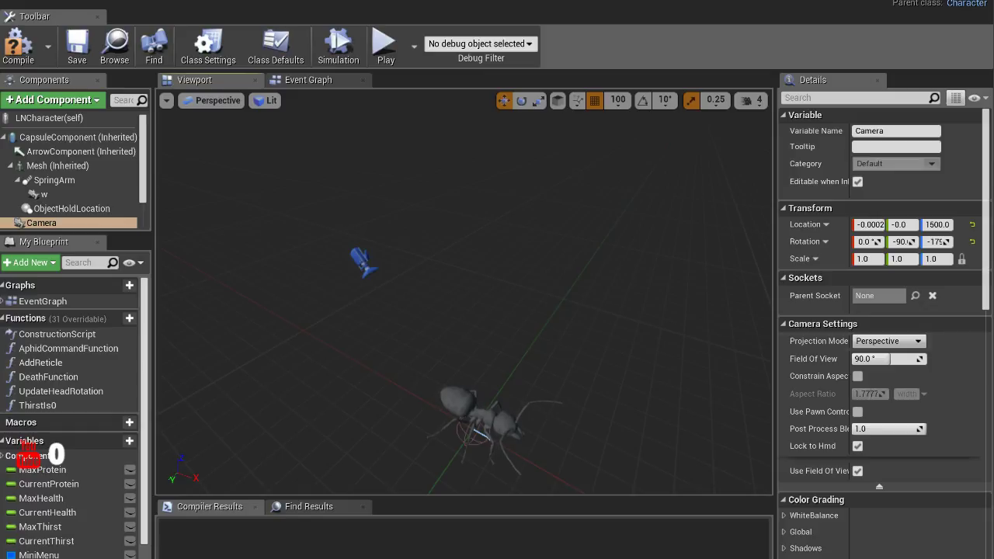
pyautogui.click(889, 341)
pyautogui.click(885, 373)
# Lower the overhead Camera to Location Z 1200, orbiting to check it above the ant
pyautogui.press('f')
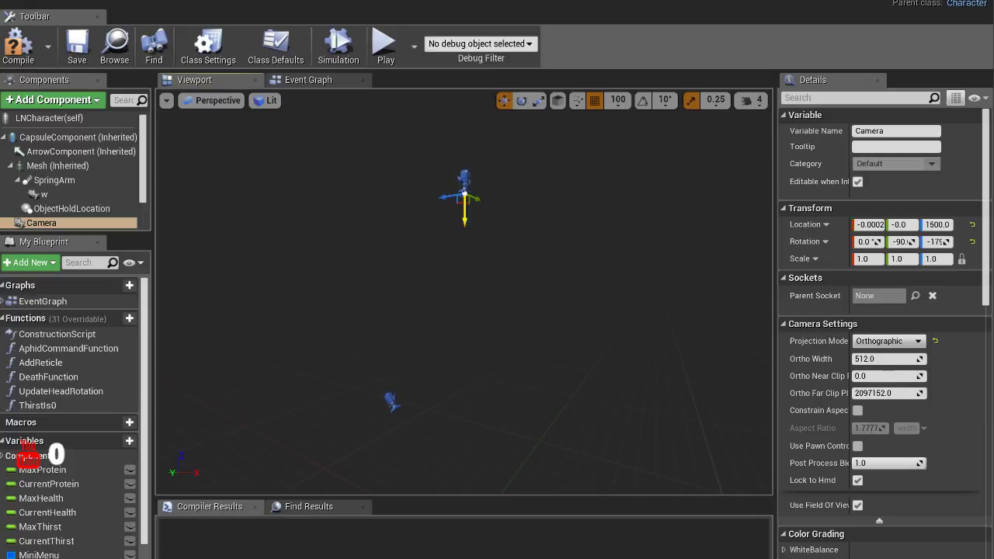
pyautogui.moveTo(465, 191); pyautogui.dragTo(464, 244)
pyautogui.moveTo(464, 244); pyautogui.dragTo(486, 179, button='right')
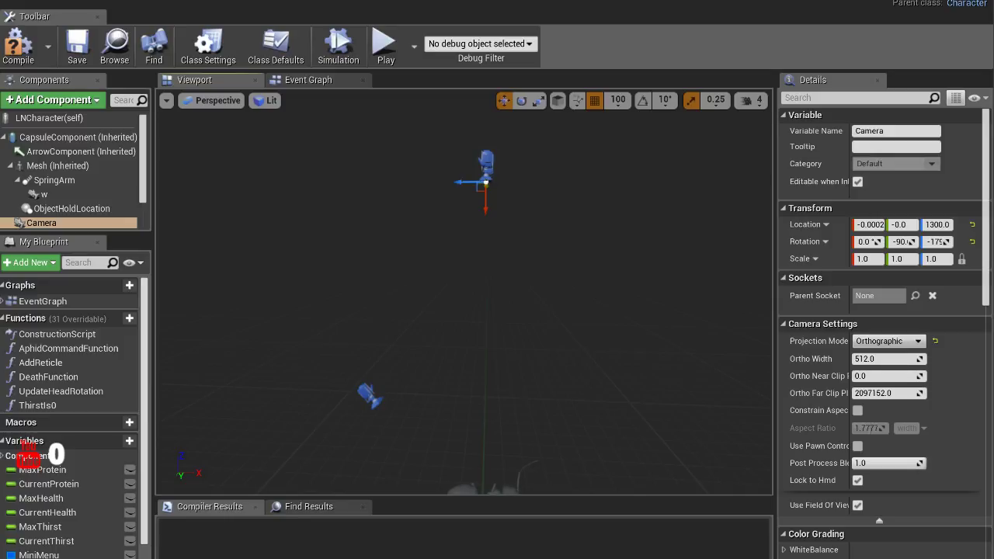
pyautogui.moveTo(486, 208); pyautogui.dragTo(486, 237)
pyautogui.moveTo(522, 483); pyautogui.dragTo(514, 483, button='right')
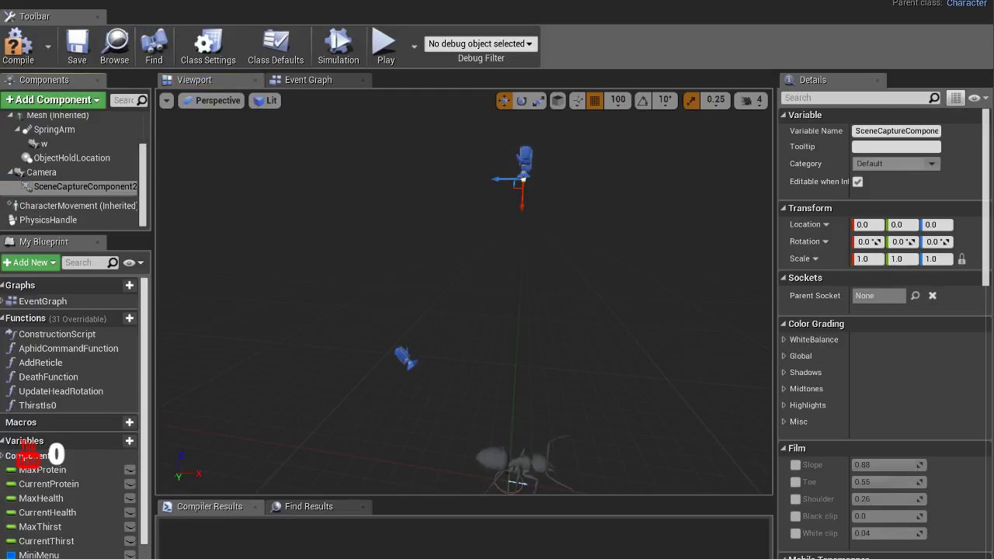
# Undo the accidental hierarchy move, keeping SceneCaptureComponent2D nested under the Camera
pyautogui.moveTo(85, 186); pyautogui.dragTo(72, 158)
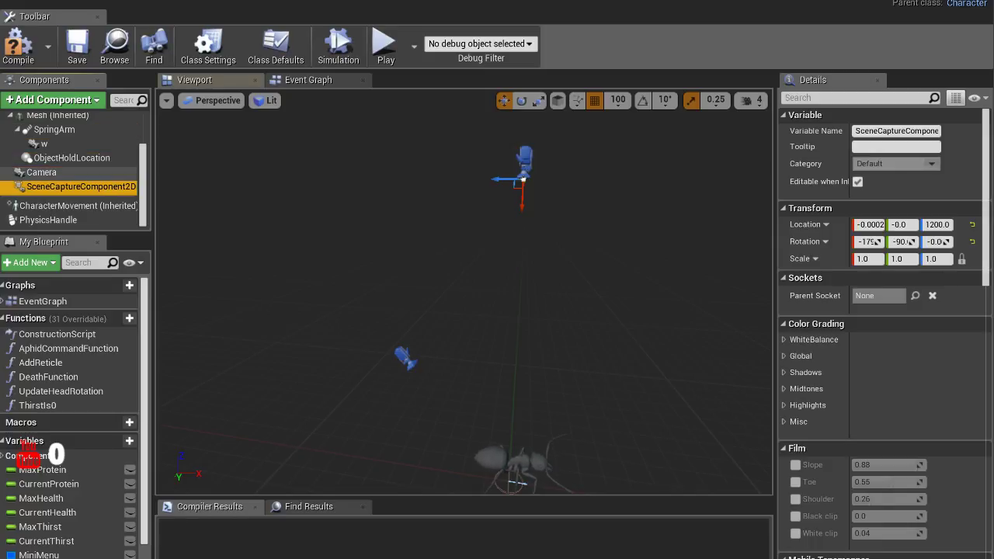
pyautogui.hotkey('ctrl', 'z')
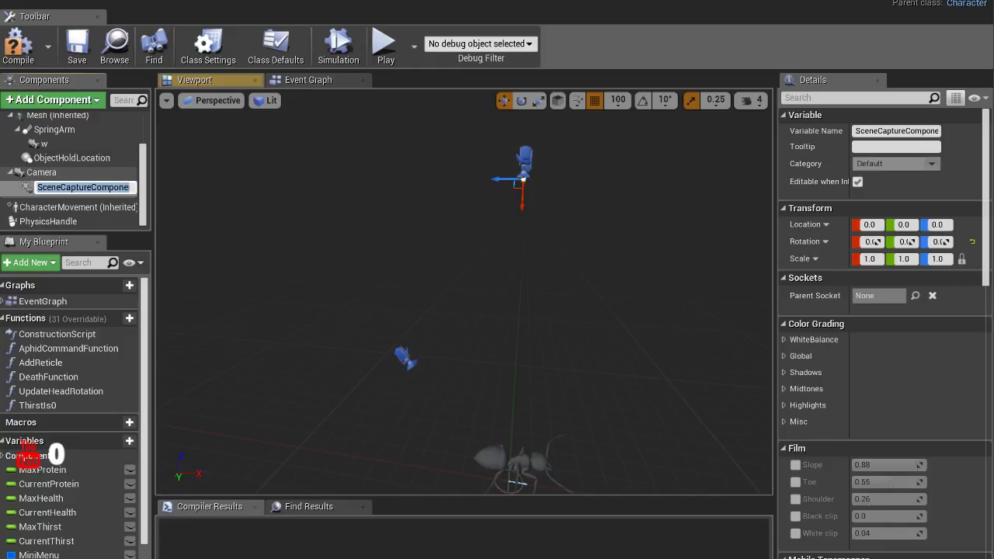
pyautogui.hotkey('ctrl', 'z')
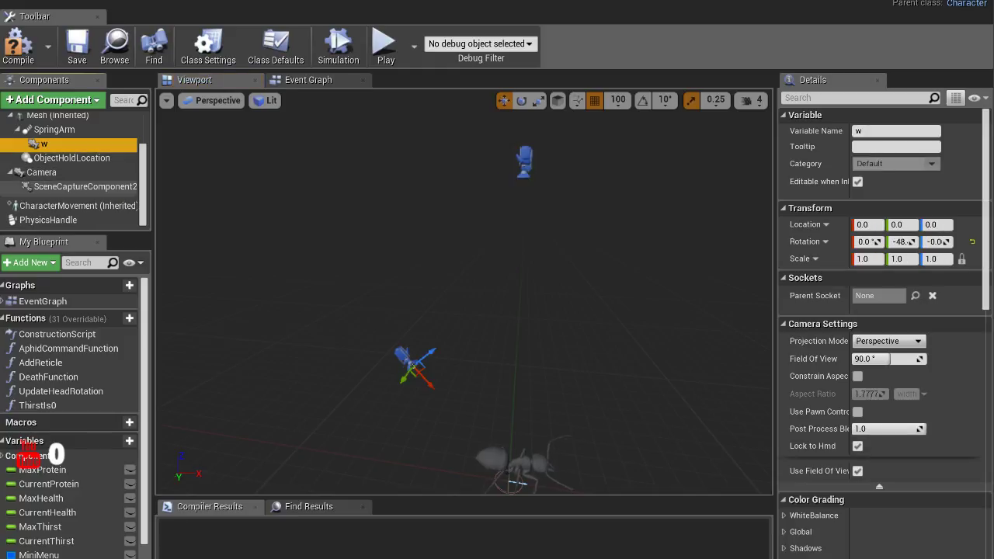
# Rename the w camera component to FPSCamera
pyautogui.click(895, 130)
pyautogui.press('BackSpace')
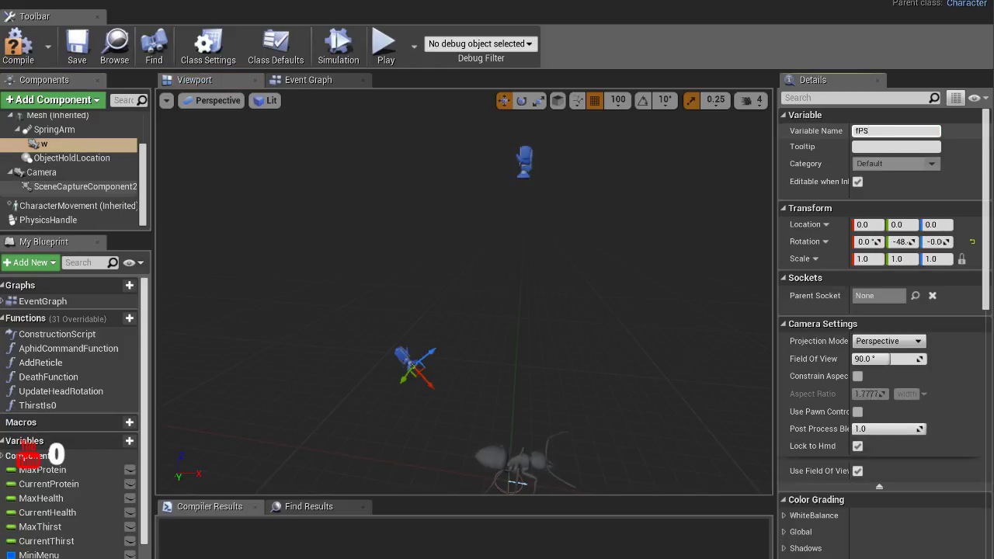
pyautogui.write('FPSCamera')
pyautogui.press('Return')
# Set the Camera component's Projection Mode back to Perspective
pyautogui.click(42, 171)
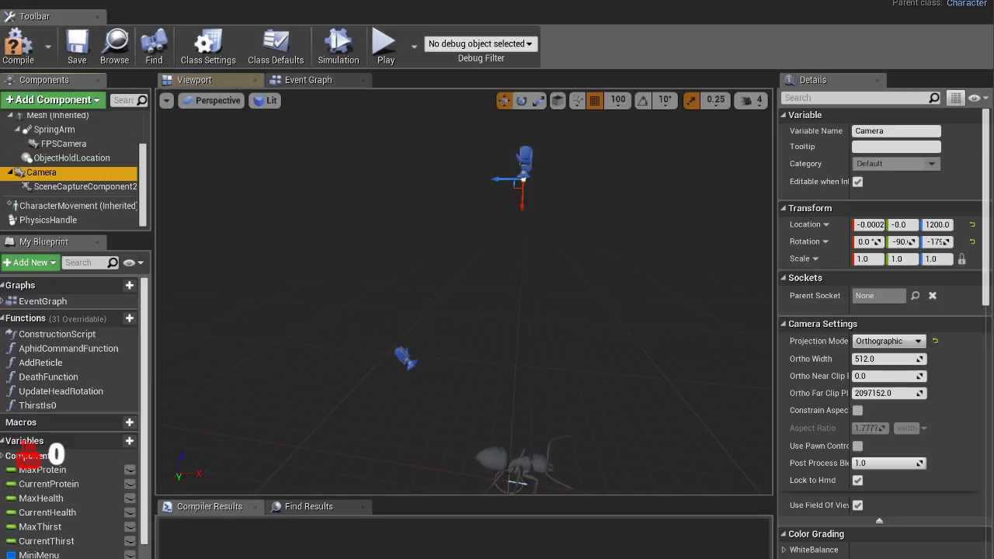
pyautogui.click(84, 186)
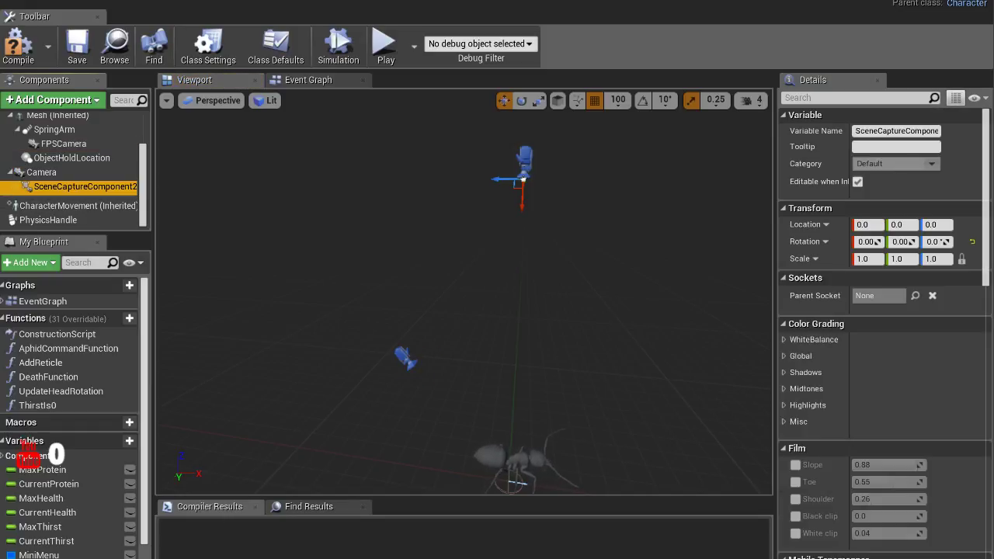
pyautogui.click(41, 171)
pyautogui.click(887, 341)
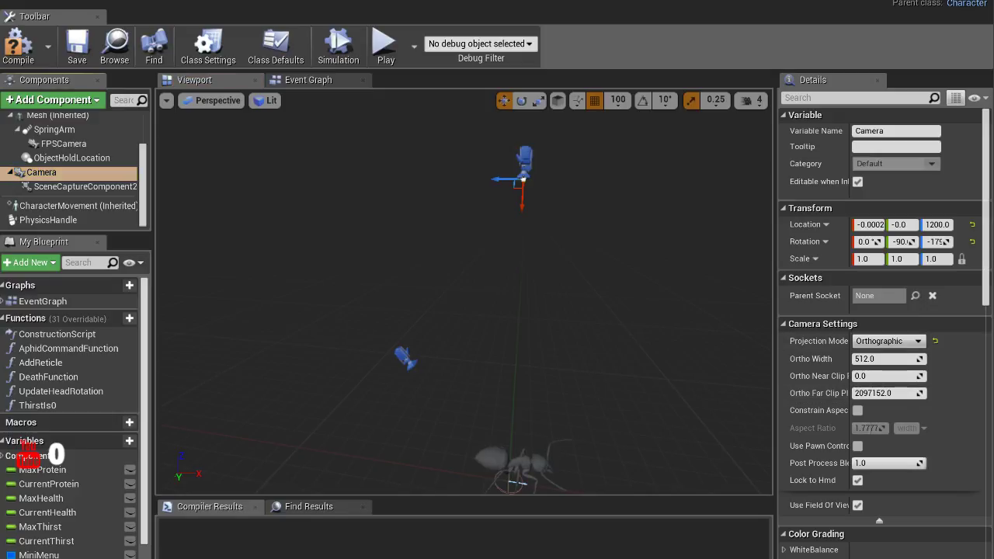
pyautogui.click(878, 354)
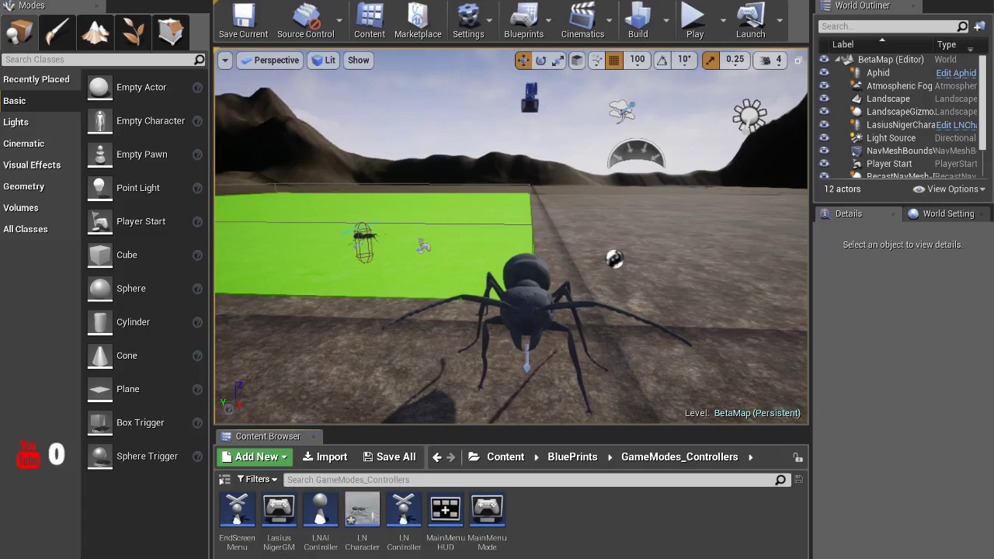
# Create a Render Target in BluePrints/Widgets and name it MiniMapTexture
pyautogui.click(573, 457)
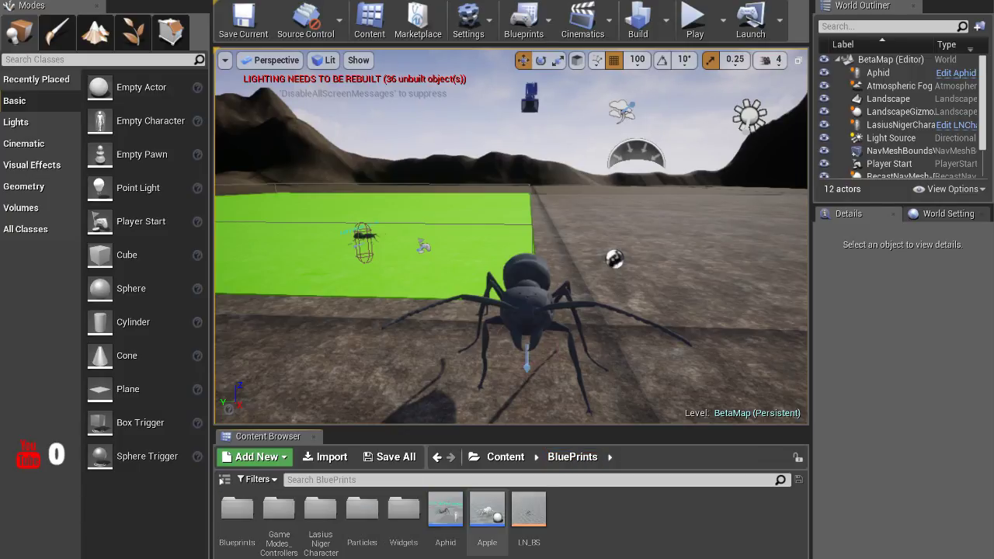
pyautogui.doubleClick(404, 508)
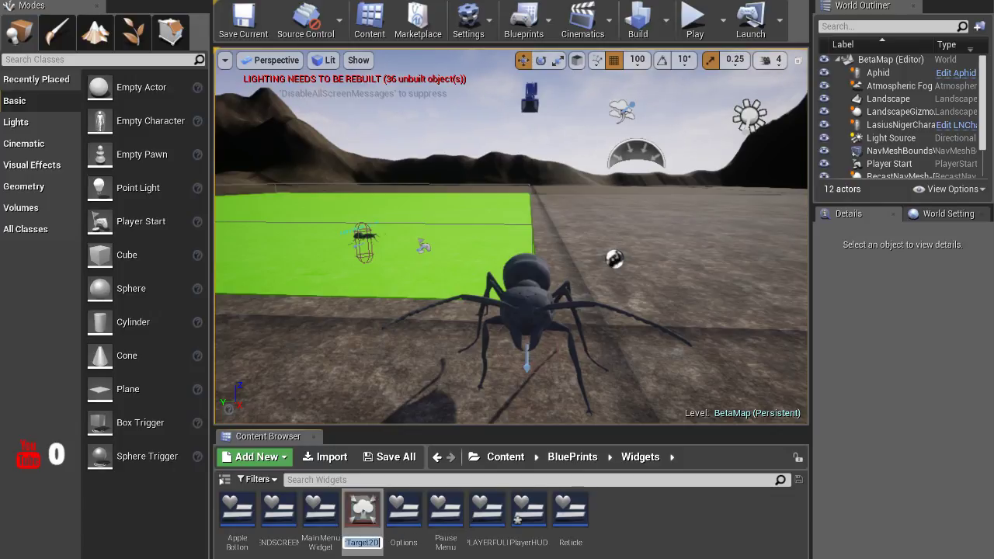
pyautogui.press('Return')
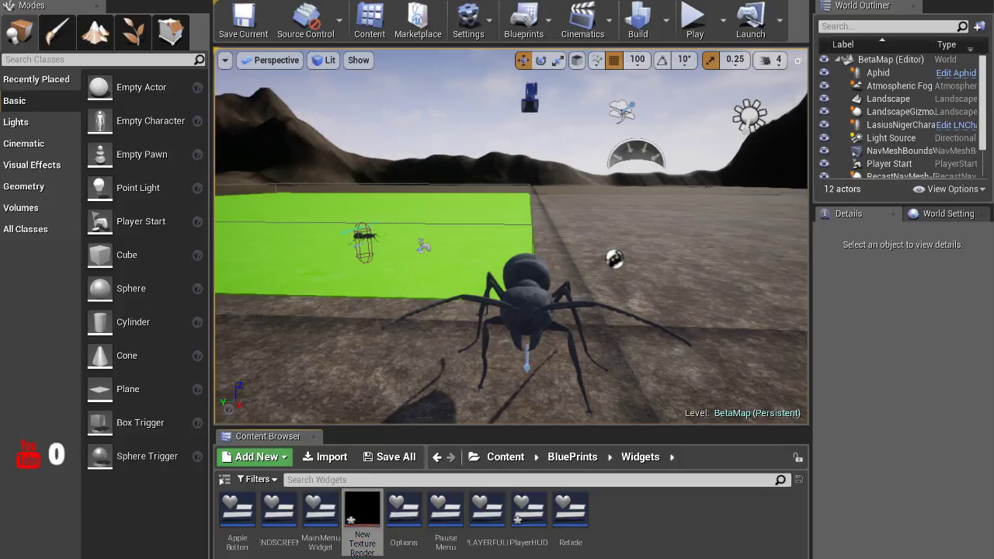
pyautogui.press('F2')
pyautogui.write('M')
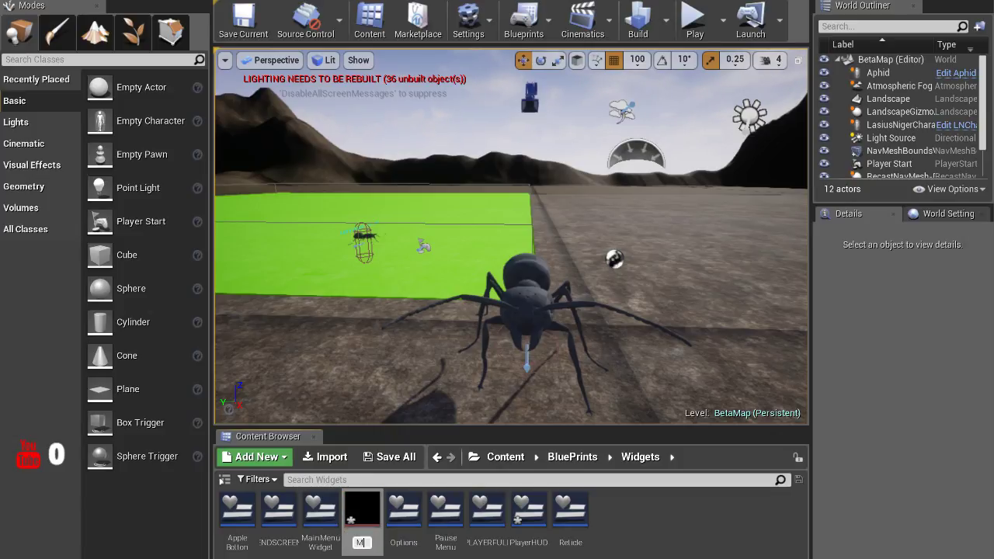
pyautogui.write('iniMapText')
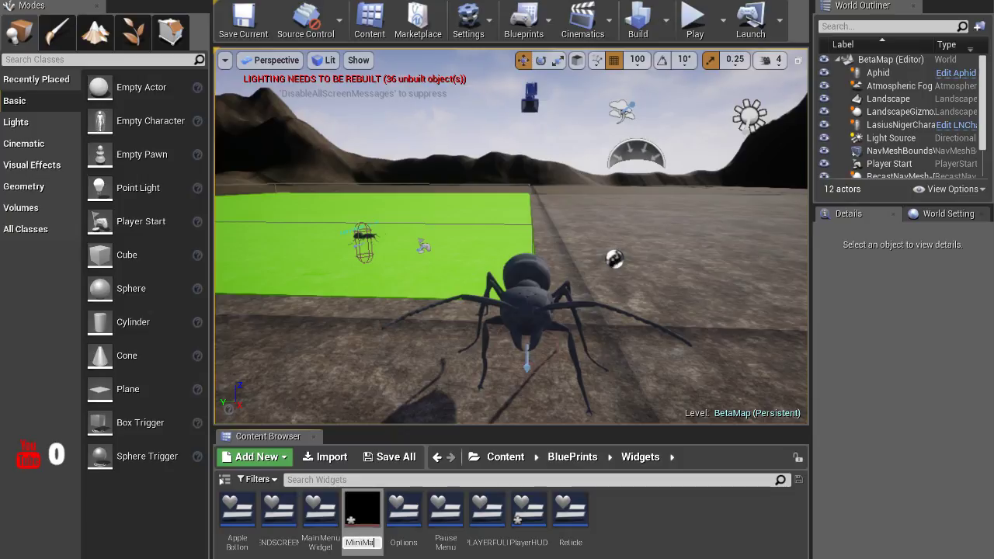
pyautogui.write('ur')
pyautogui.write('e')
pyautogui.press('Return')
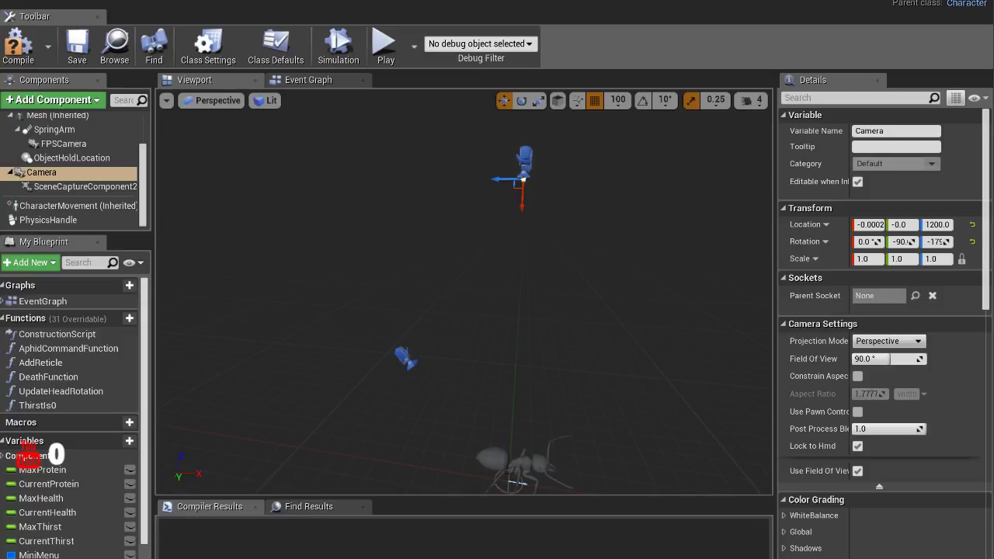
# Set SceneCaptureComponent2D's Texture Target to the MiniMapTexture render target
pyautogui.click(82, 186)
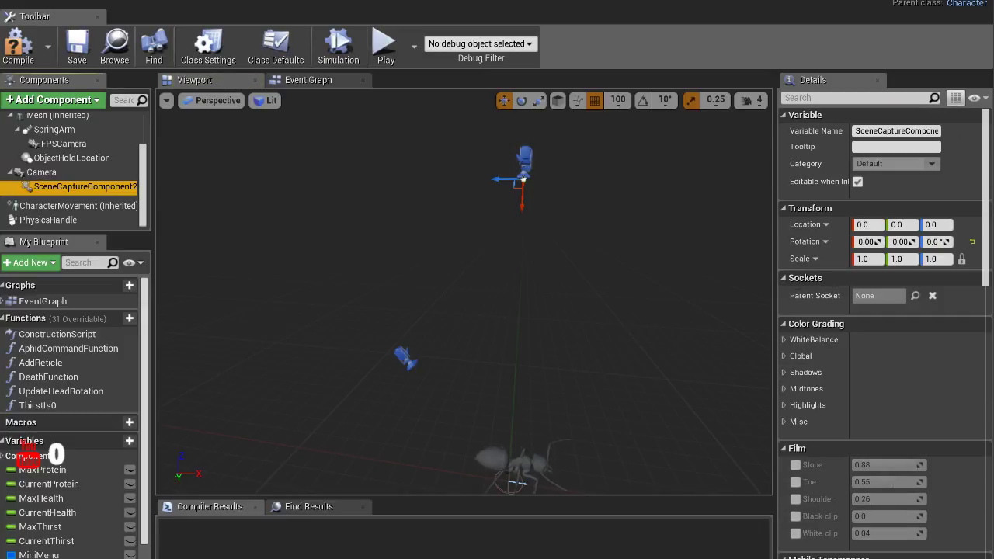
pyautogui.scroll(-10, 885, 333)
pyautogui.scroll(-10, 885, 334)
pyautogui.scroll(3, 885, 333)
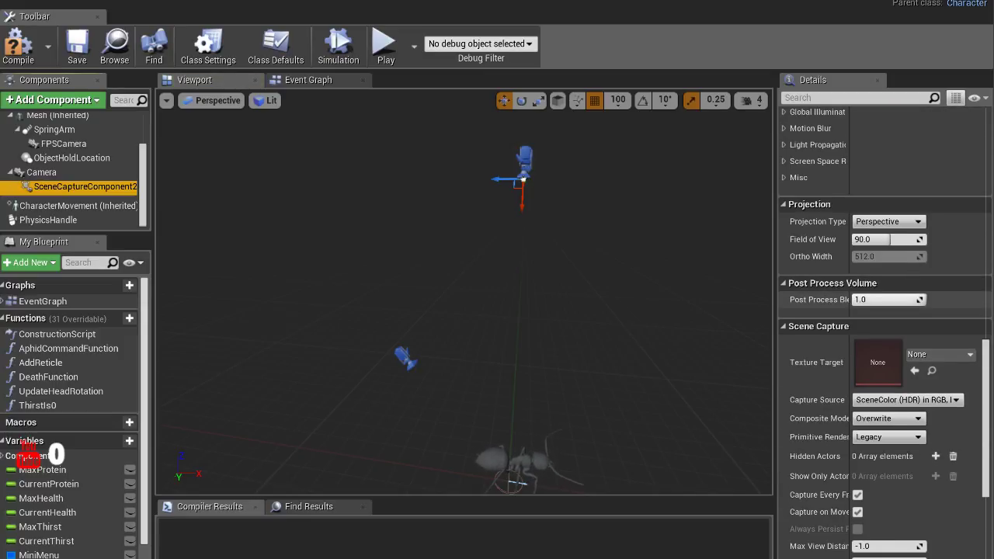
pyautogui.click(915, 370)
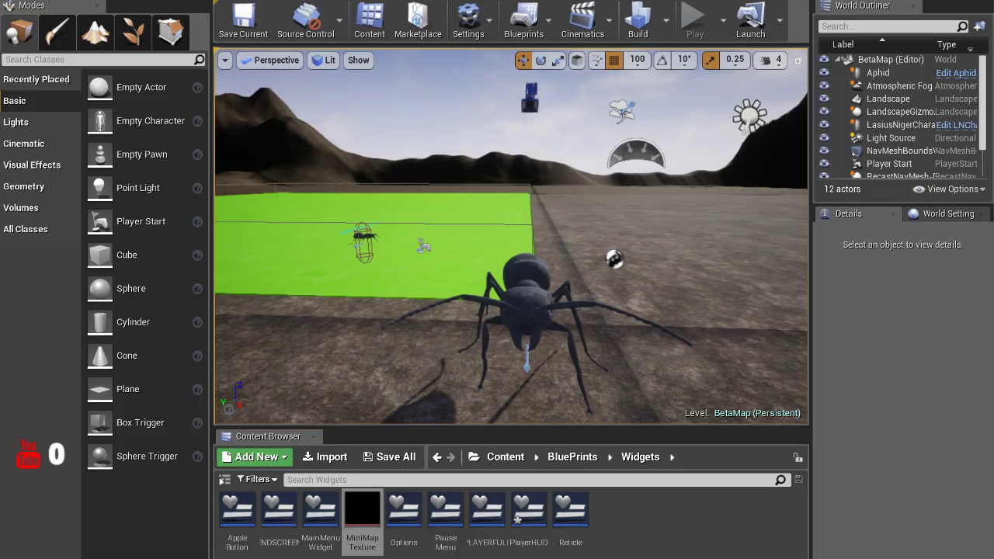
# Play-test the level twice, walking the ant forward with W, then stop with Esc
pyautogui.hotkey('alt', 'p')
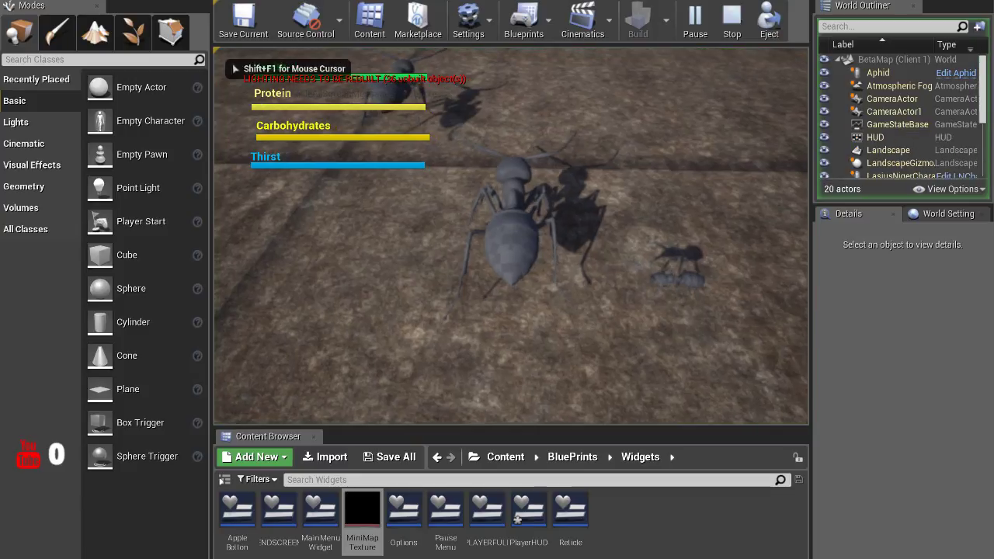
pyautogui.press('w')
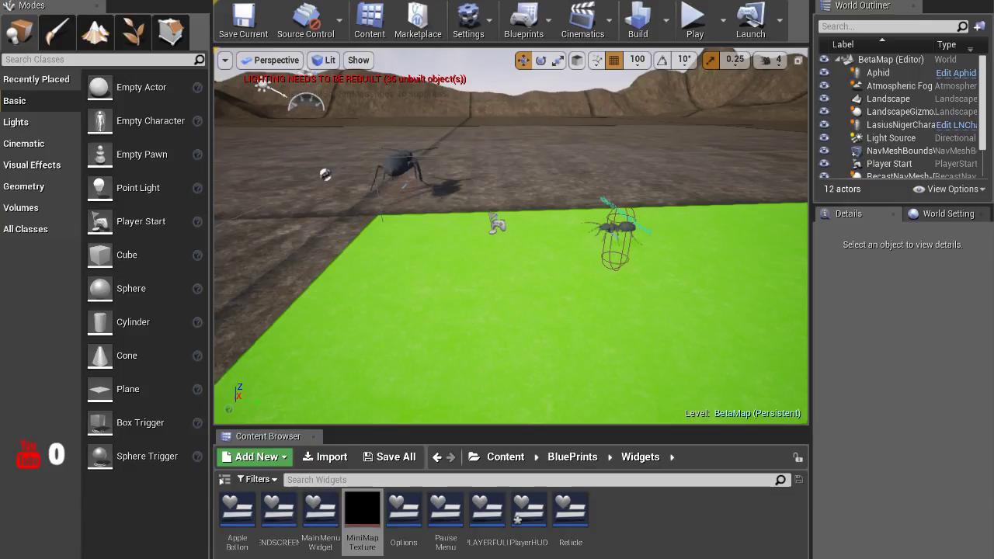
pyautogui.click(694, 19)
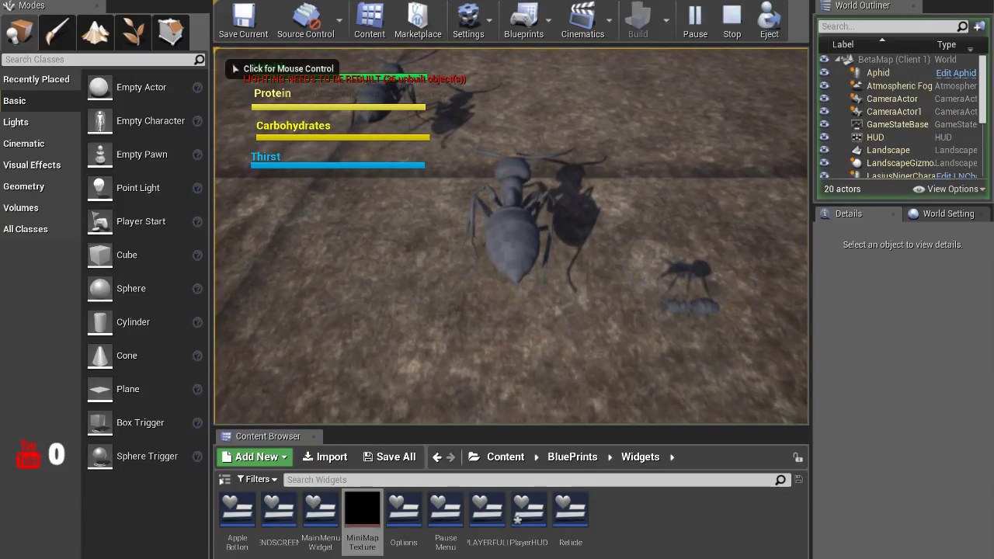
pyautogui.press('w')
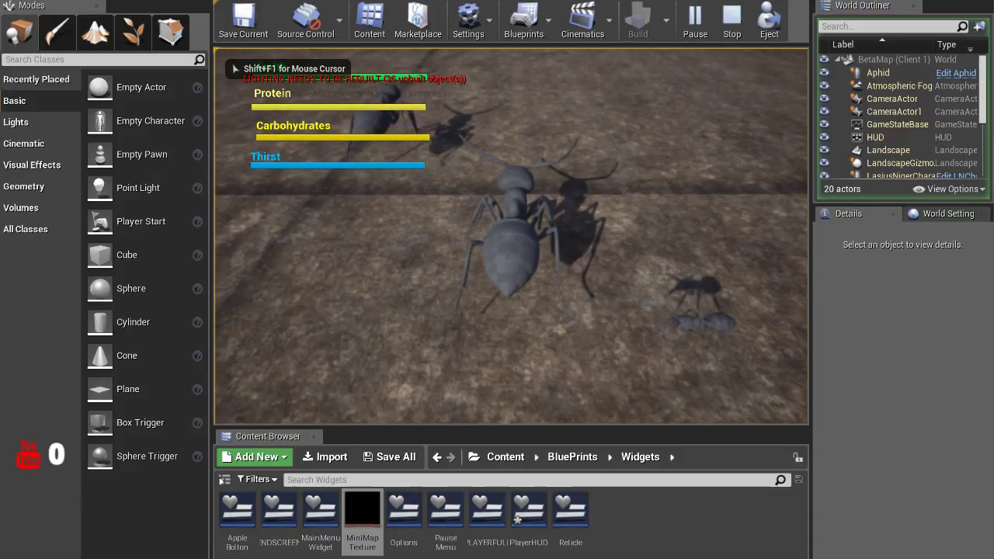
pyautogui.press('Escape')
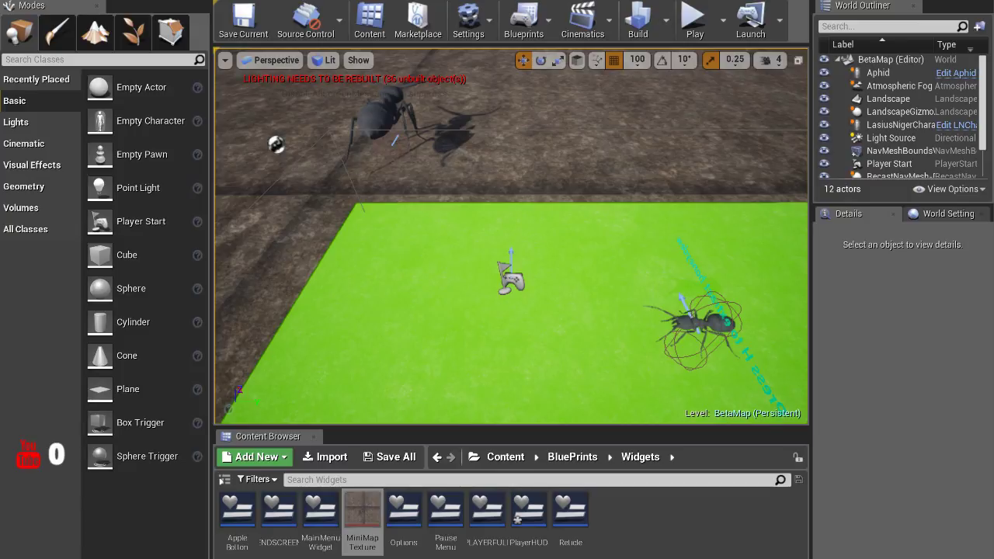
# Run another quick play-test of the level and stop it with Esc
pyautogui.click(694, 20)
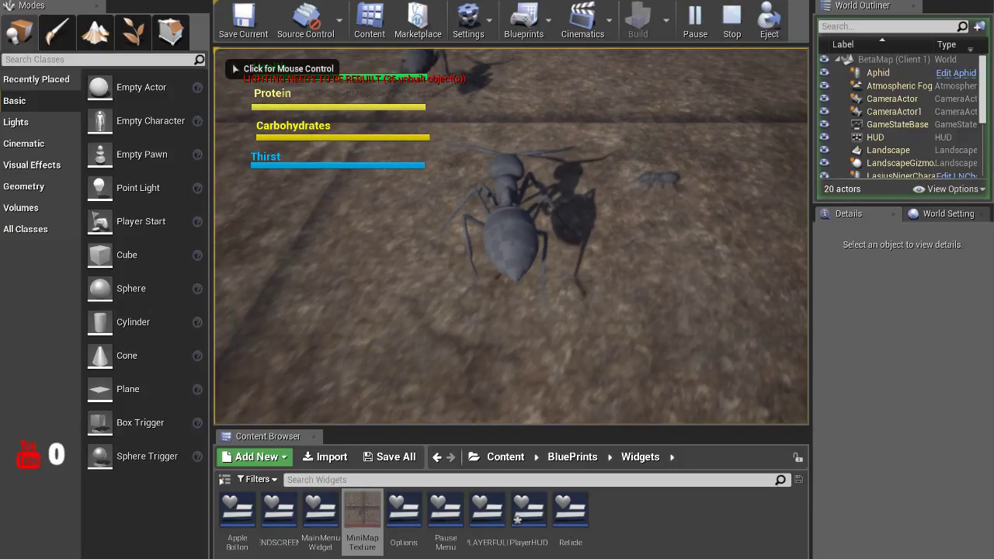
pyautogui.press('Escape')
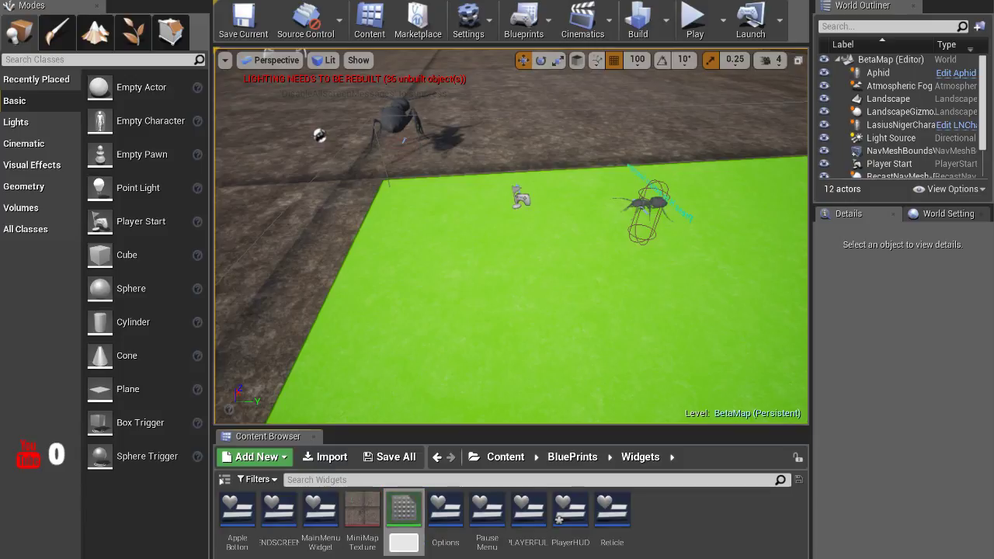
# Name the new material MiniMap_M and open it in the material editor
pyautogui.write('MiniM')
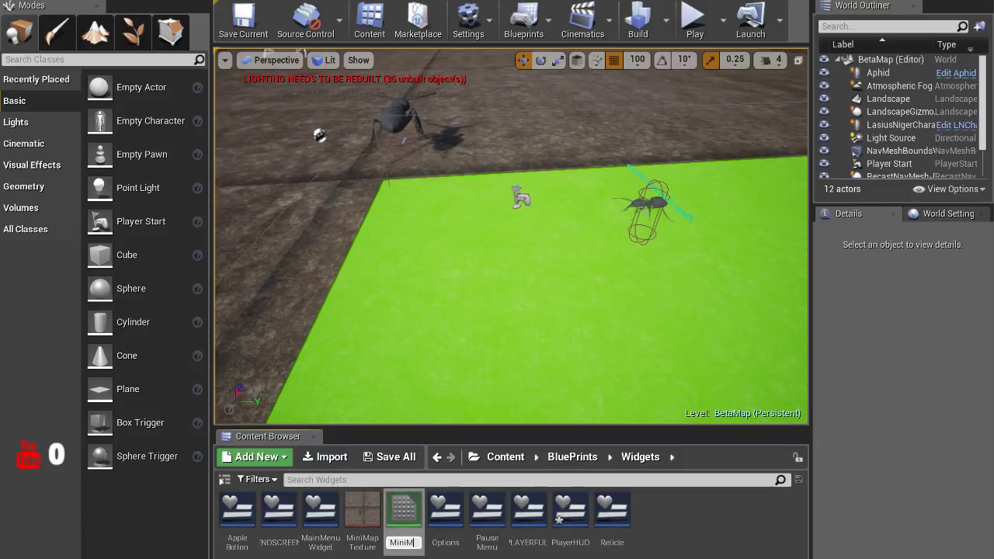
pyautogui.write('ap')
pyautogui.write('_M')
pyautogui.press('Return')
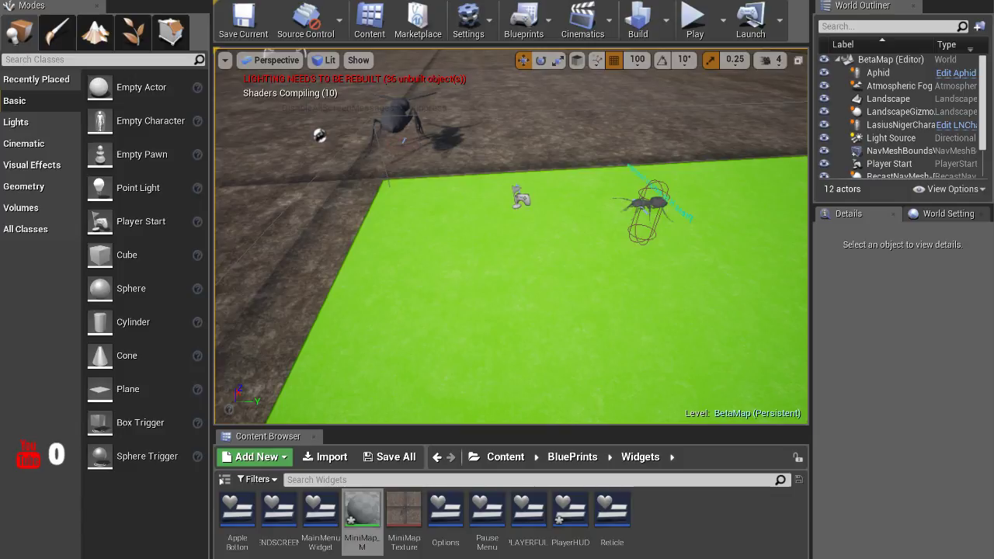
pyautogui.press('d')
pyautogui.press('w')
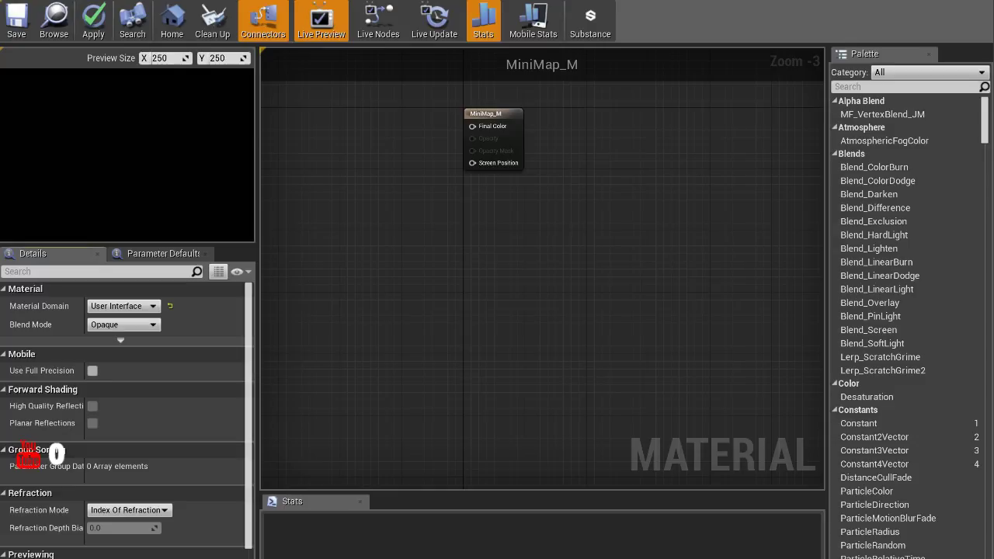
# Add a MiniMapTexture Texture Sample, wire its RGB into Final Color, then save and apply
pyautogui.scroll(2, 466, 233)
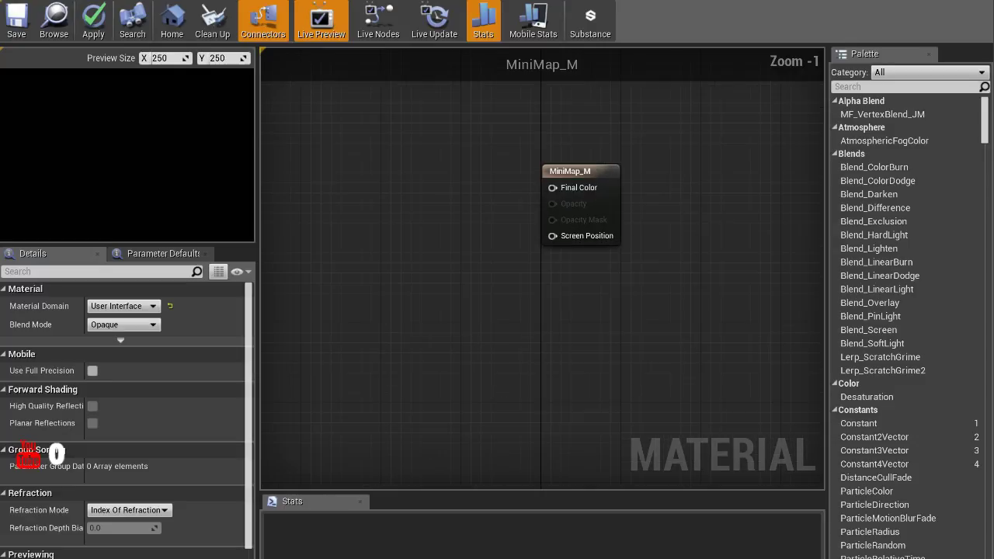
pyautogui.moveTo(466, 233); pyautogui.dragTo(497, 264, button='right')
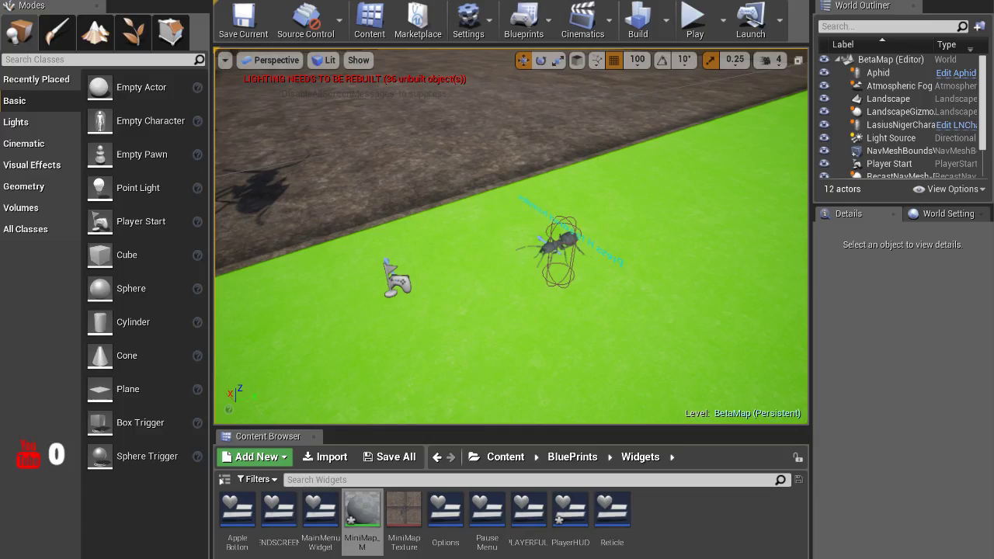
pyautogui.click(404, 516)
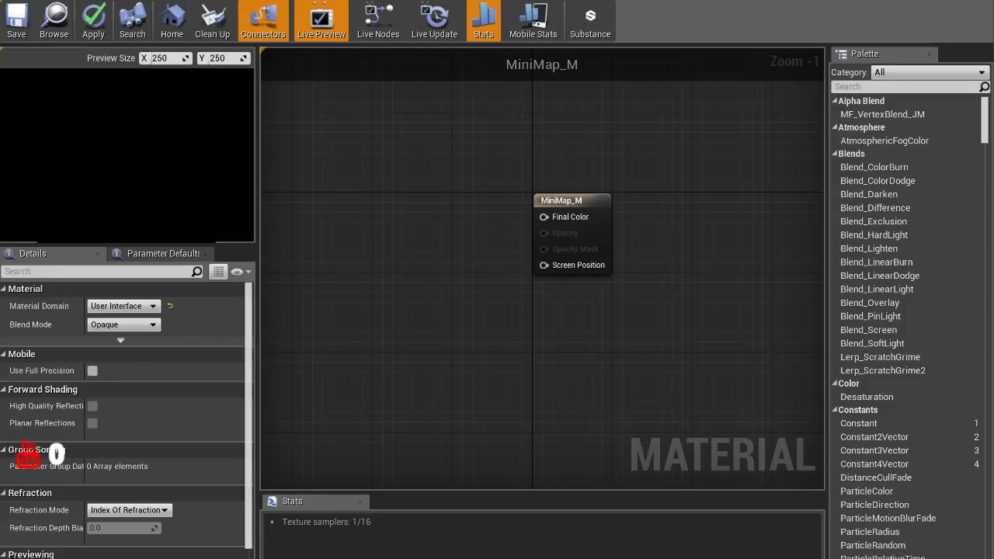
pyautogui.click(356, 196)
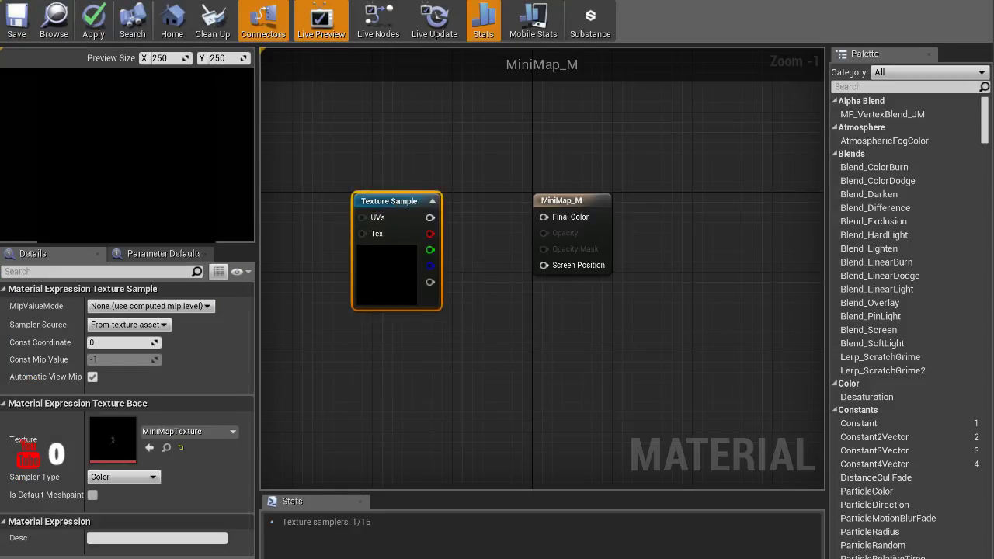
pyautogui.moveTo(430, 217); pyautogui.dragTo(544, 217)
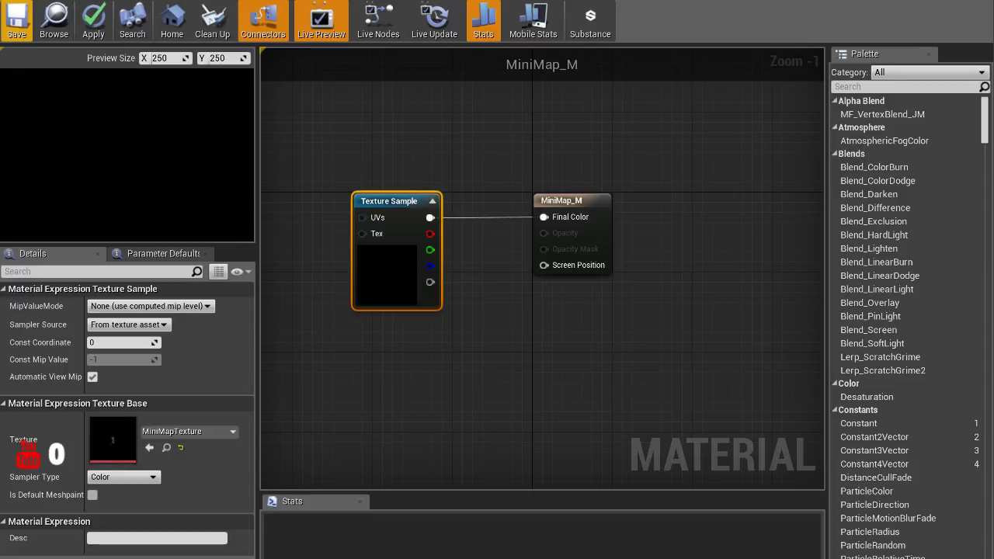
pyautogui.click(16, 19)
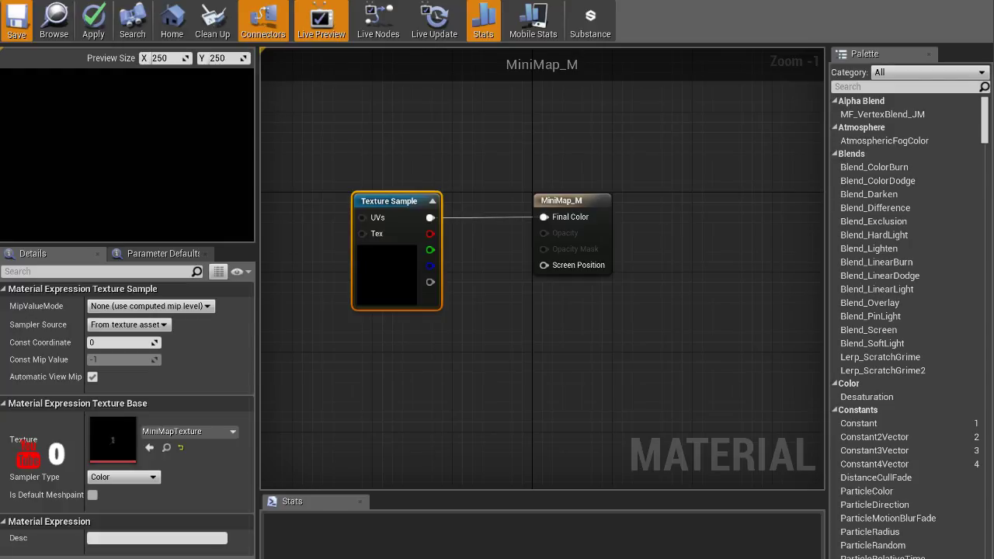
pyautogui.click(17, 21)
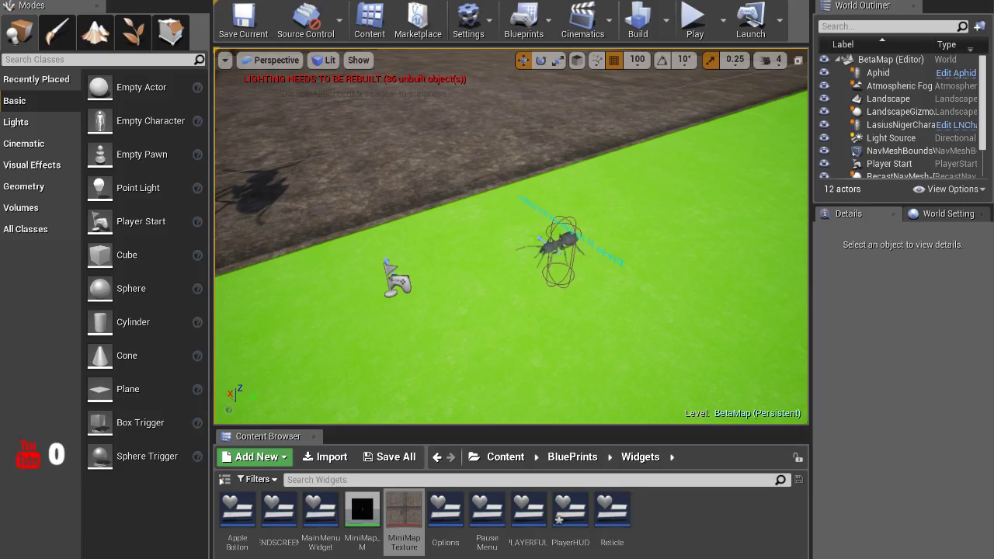
# Run and stop a play-test, then open the MiniMapTexture asset for editing
pyautogui.click(694, 22)
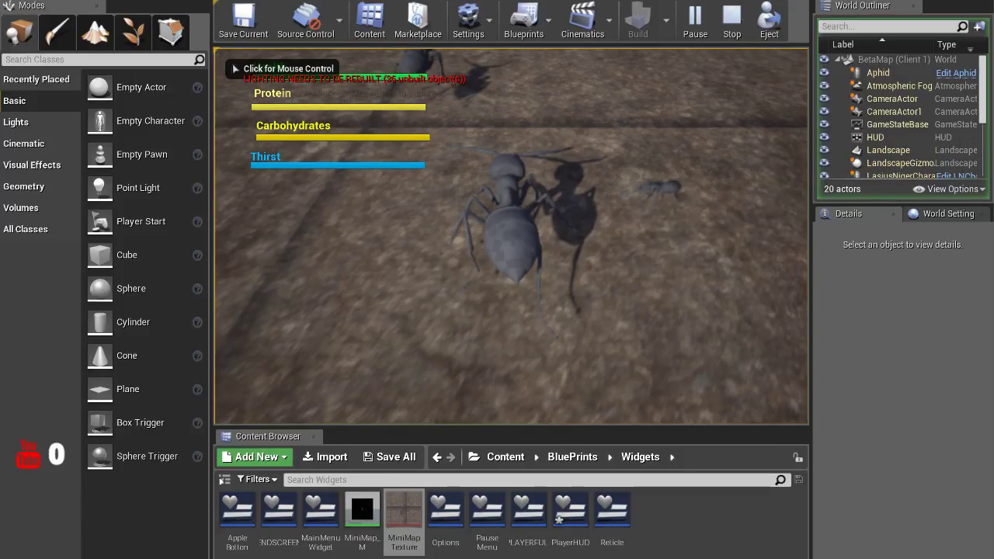
pyautogui.press('Escape')
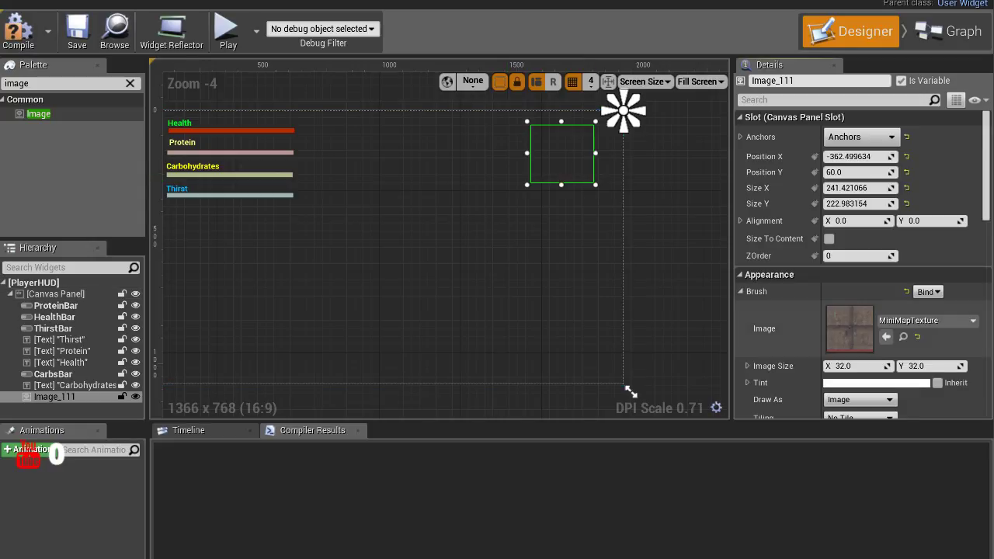
pyautogui.doubleClick(849, 329)
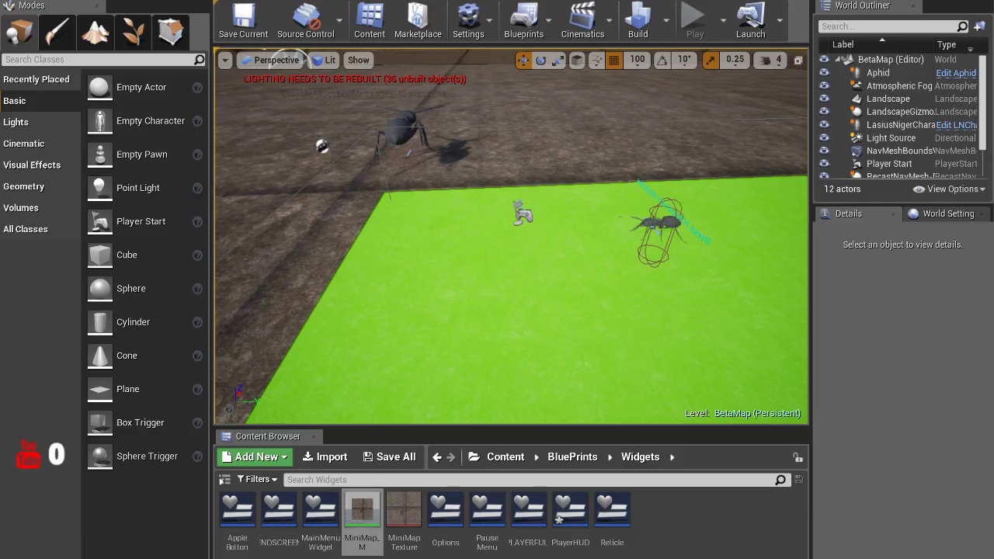
pyautogui.hotkey('alt', 'p')
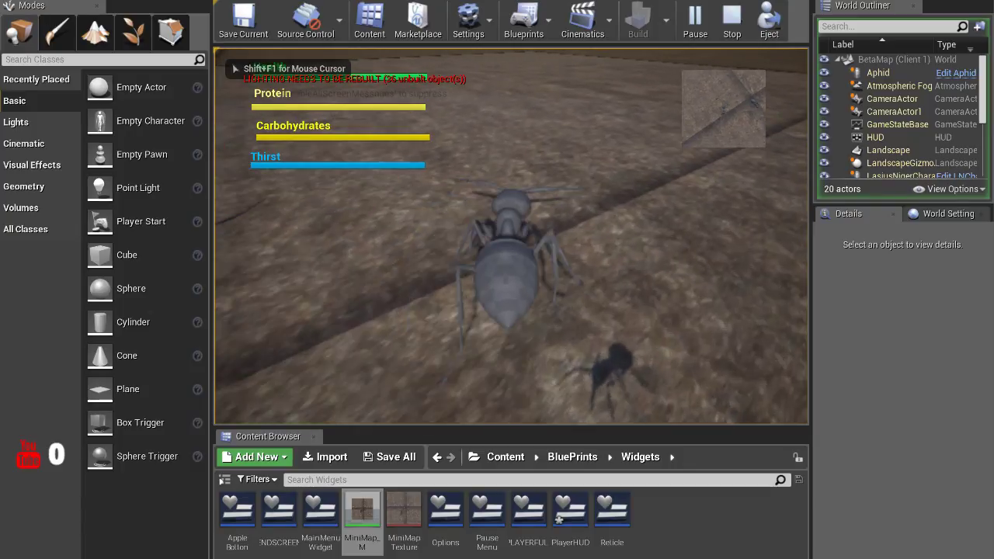
pyautogui.press('Escape')
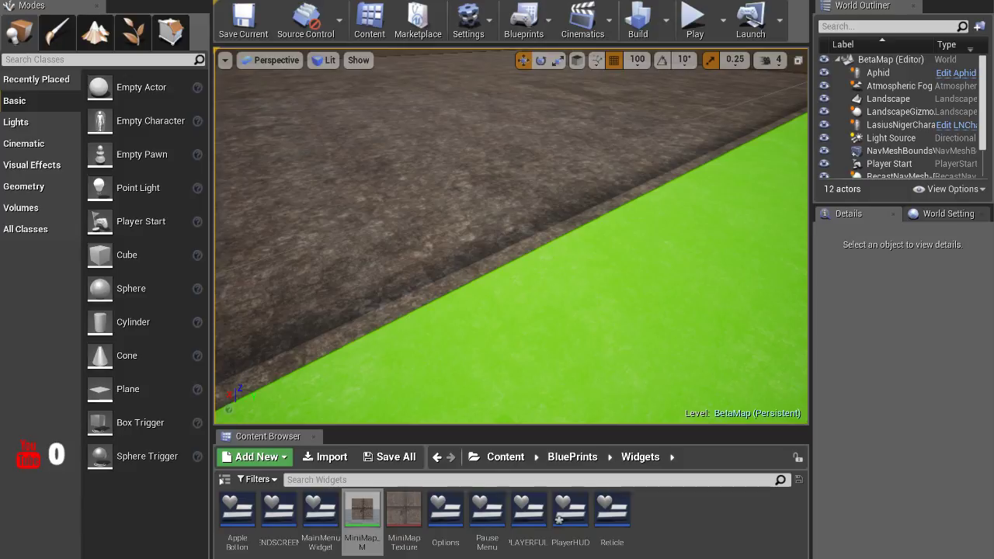
pyautogui.moveTo(511, 256); pyautogui.dragTo(511, 225, button='right')
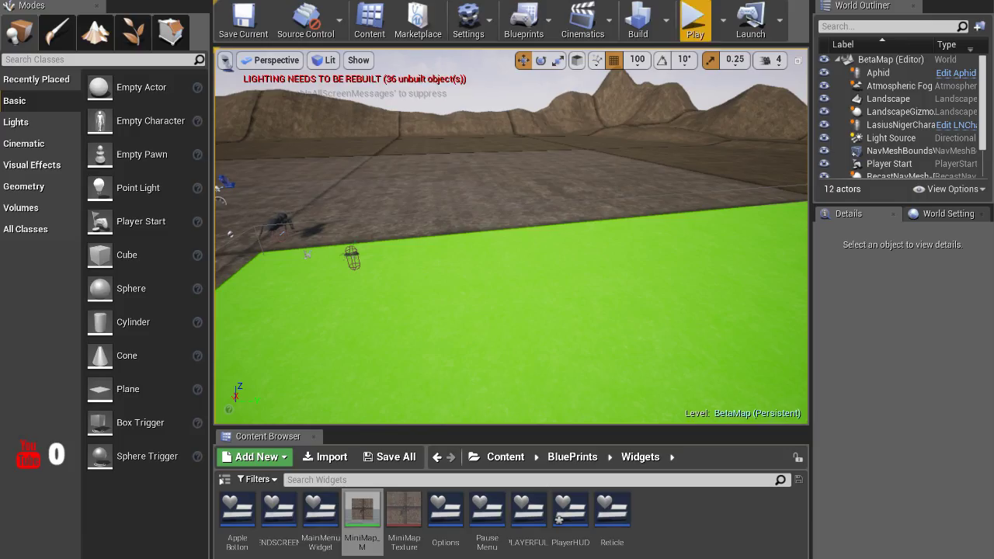
# Start a BetaMap play session and click into the viewport to control the ant
pyautogui.click(694, 20)
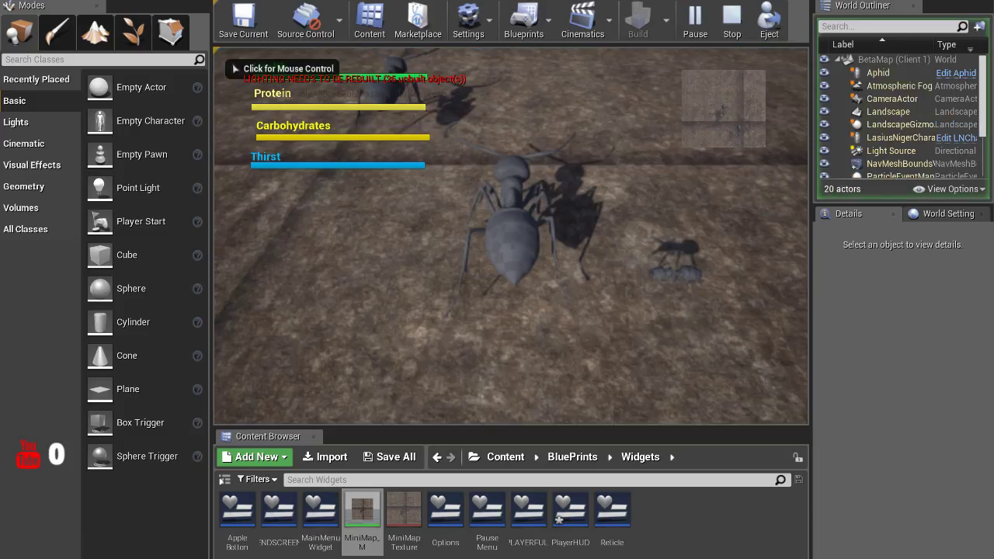
pyautogui.click(522, 266)
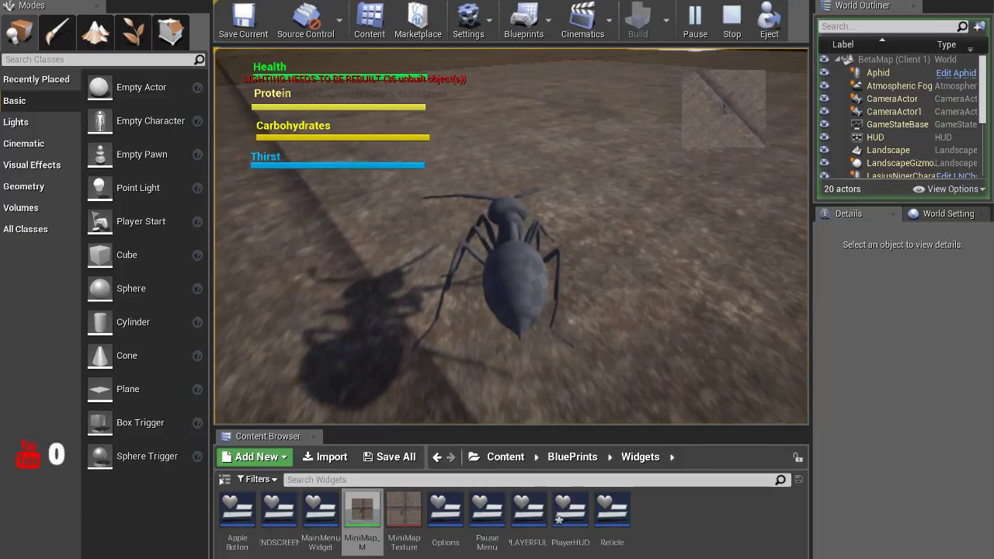
# Stop the game and select the Camera component in the LNCharacter blueprint viewport
pyautogui.press('Escape')
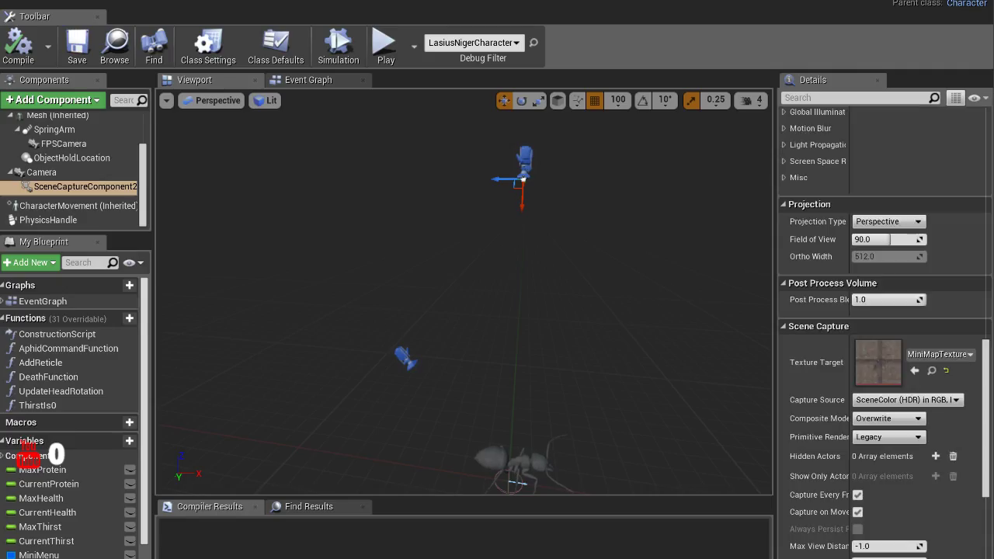
pyautogui.moveTo(466, 295)
pyautogui.mouseDown(button='right')
pyautogui.moveTo(420, 295)
pyautogui.moveTo(481, 303)
pyautogui.mouseUp(button='right')
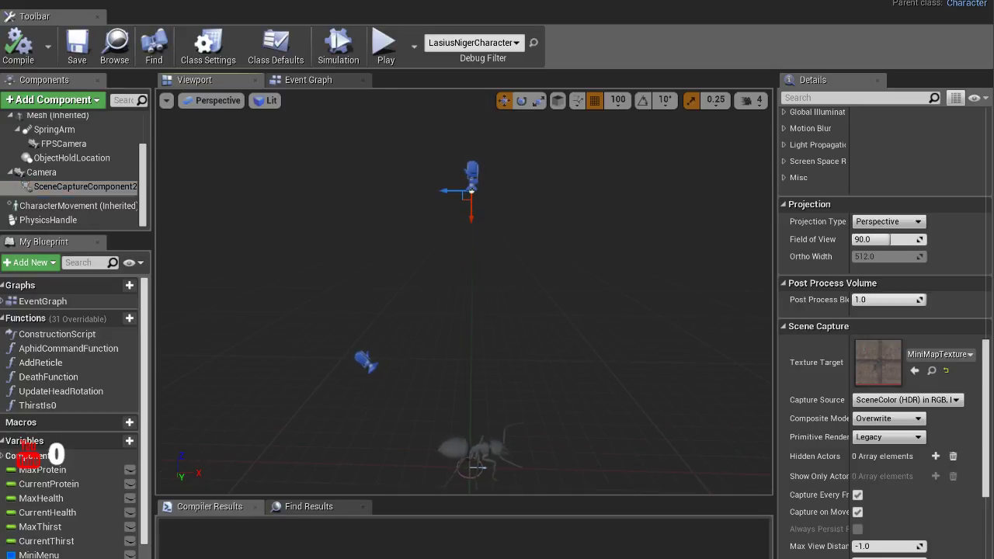
pyautogui.click(41, 172)
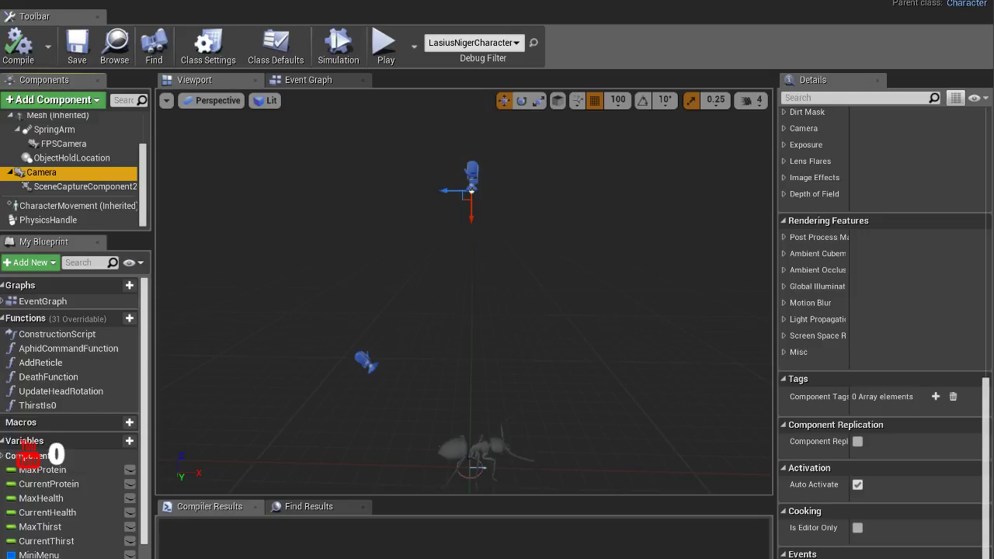
# Set the overhead Camera's Projection Mode to Orthographic
pyautogui.scroll(10, 885, 326)
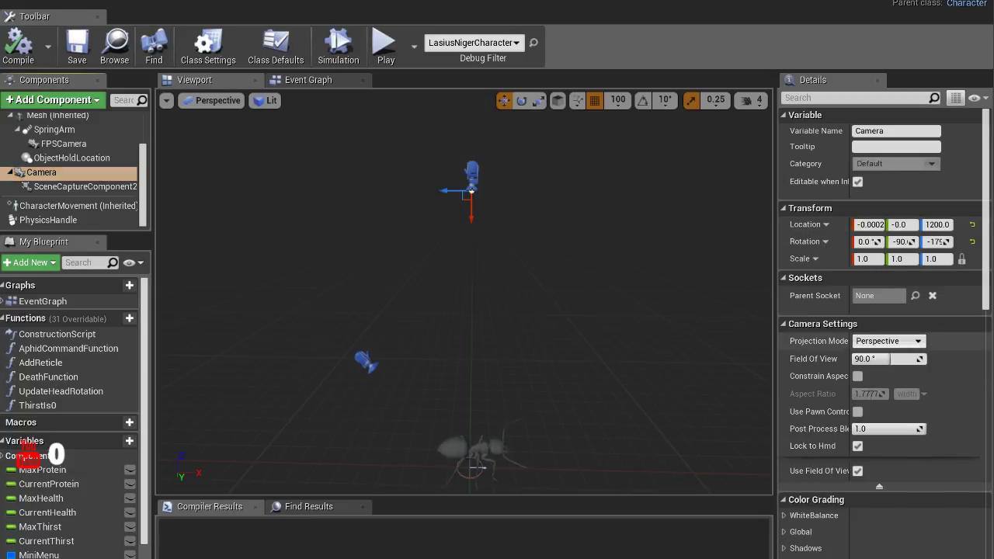
pyautogui.click(887, 341)
pyautogui.click(886, 369)
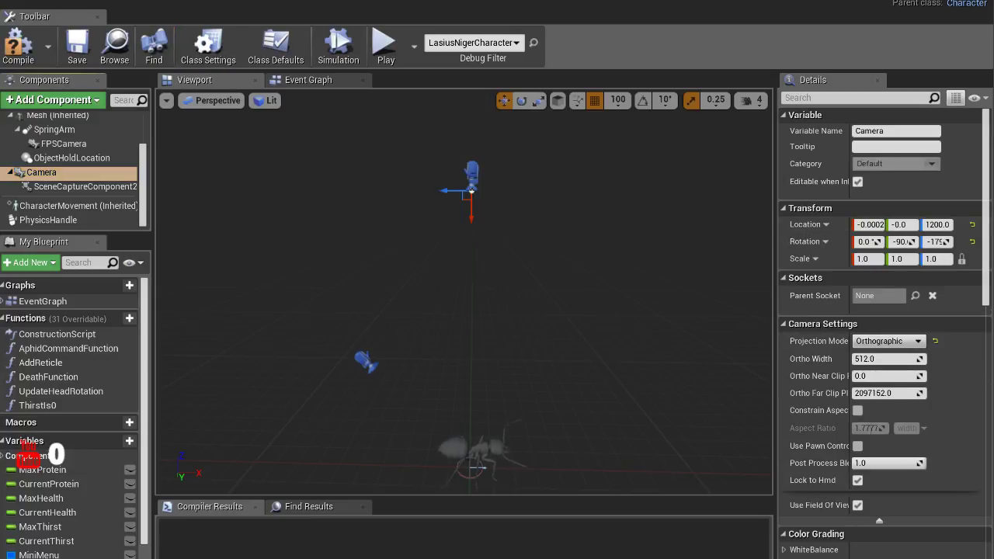
# Back in the level, play-test driving the ant with W to check the orthographic minimap
pyautogui.hotkey('alt', 'Tab')
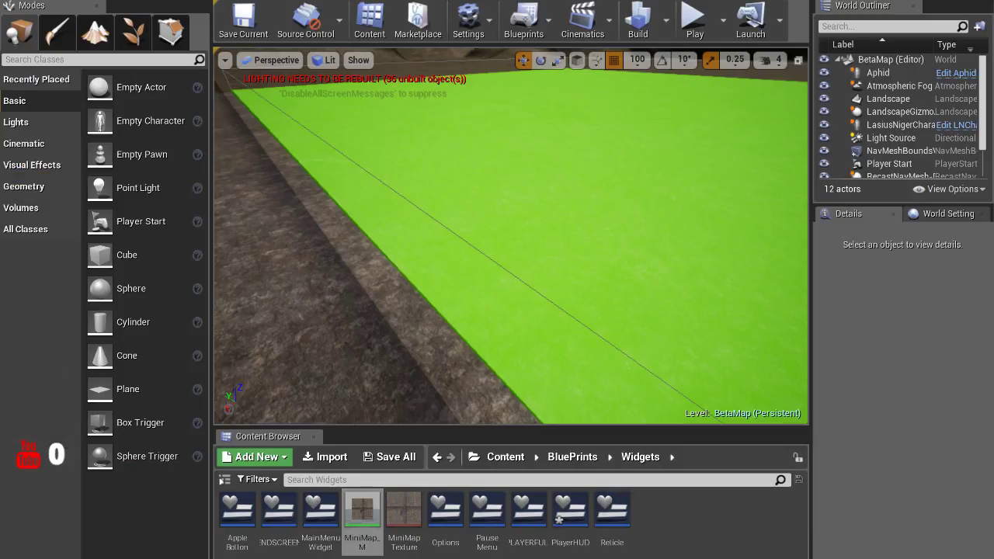
pyautogui.click(695, 23)
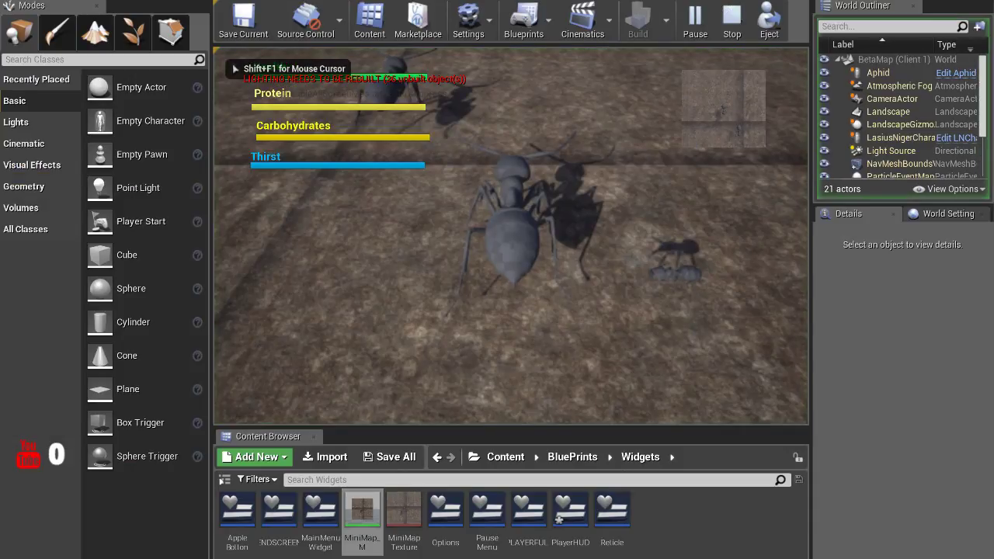
pyautogui.press('w')
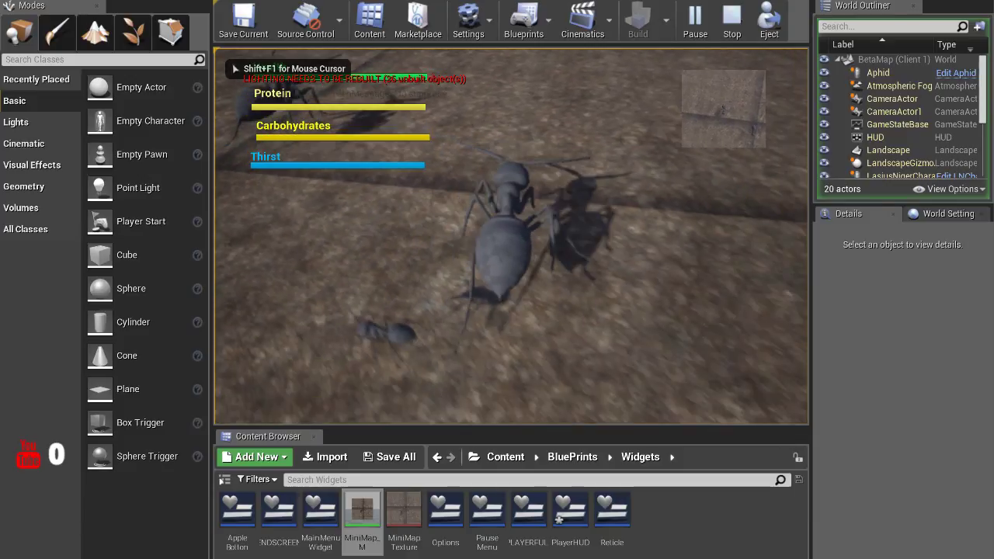
pyautogui.press('w')
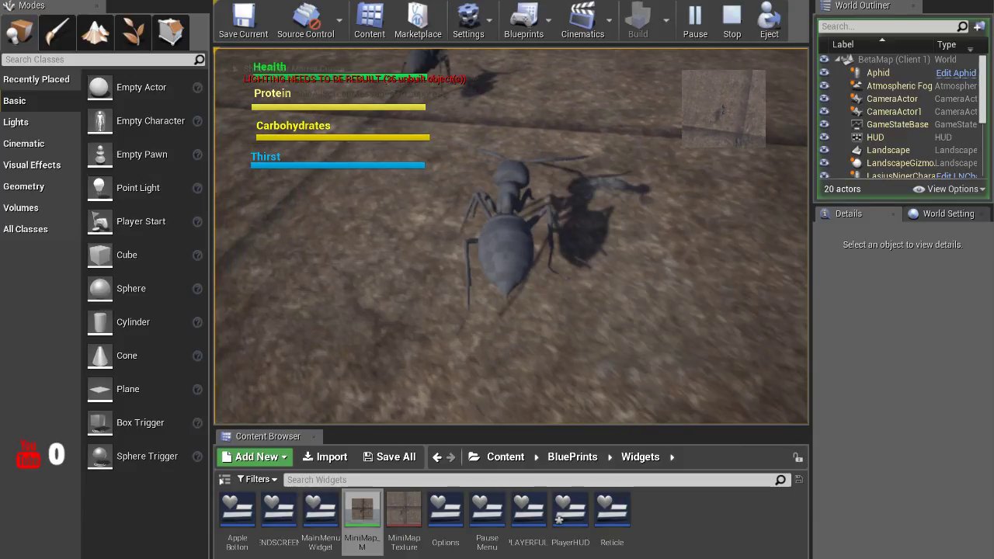
pyautogui.press('Escape')
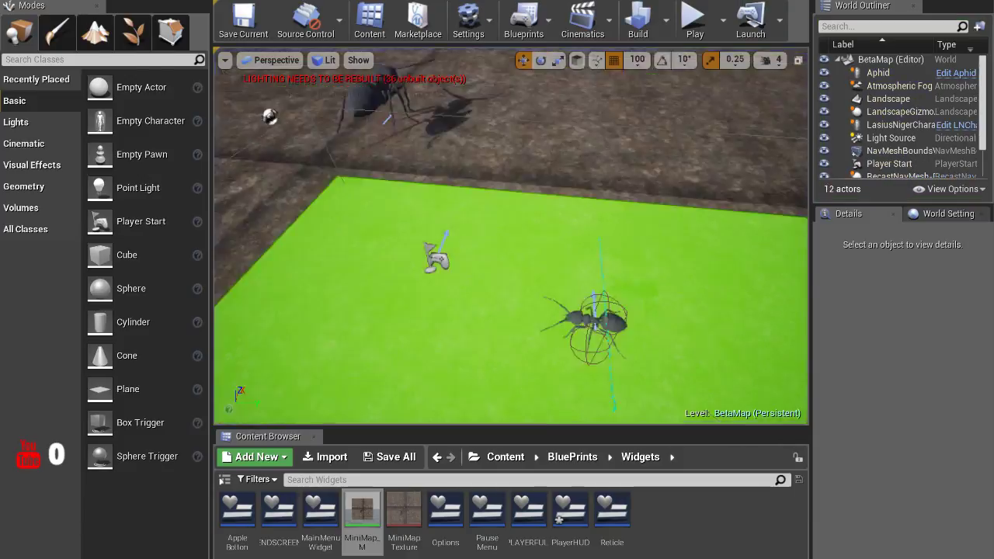
pyautogui.doubleClick(362, 513)
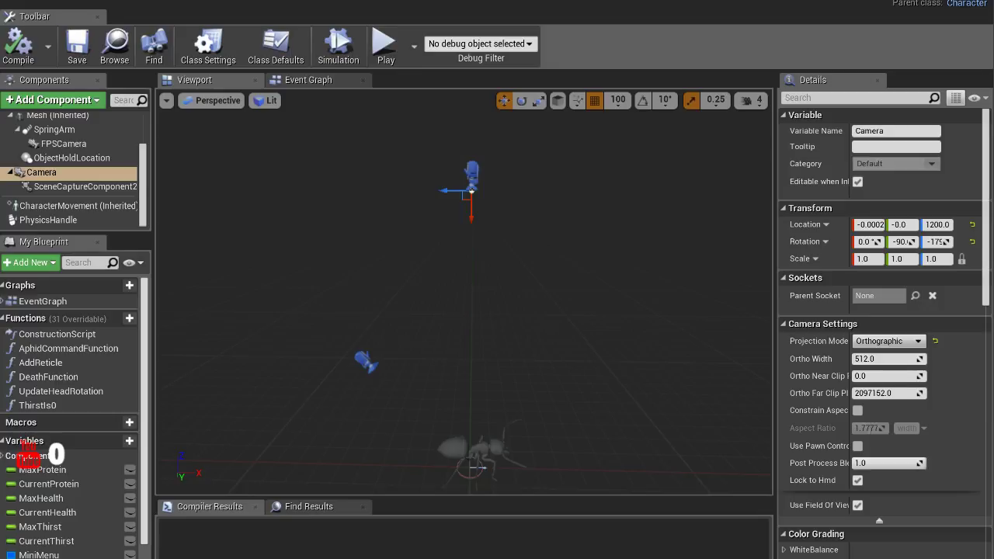
# Select SceneCaptureComponent2D and widen the Details name column to read its properties
pyautogui.scroll(-1, 885, 311)
pyautogui.scroll(-1, 881, 310)
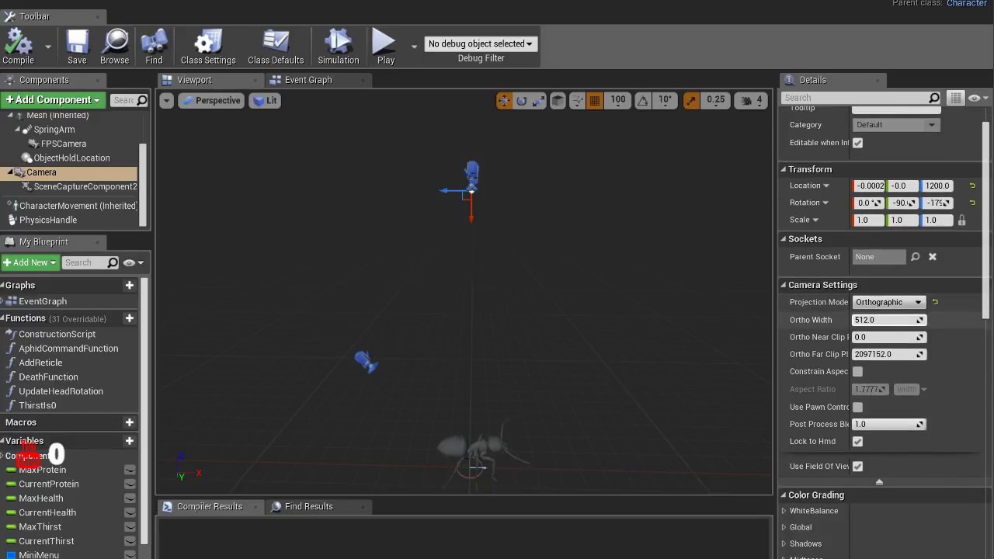
pyautogui.scroll(-2, 881, 310)
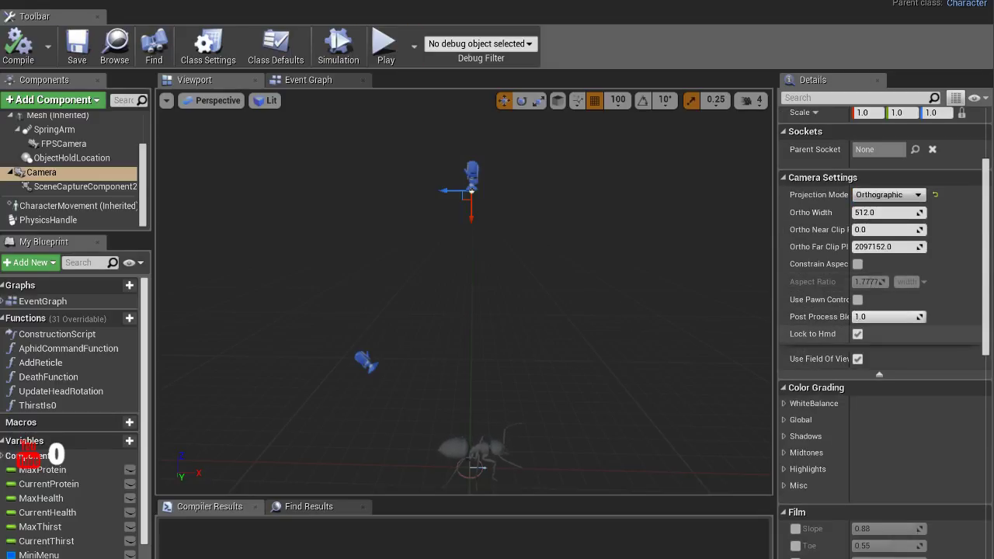
pyautogui.scroll(-4, 885, 310)
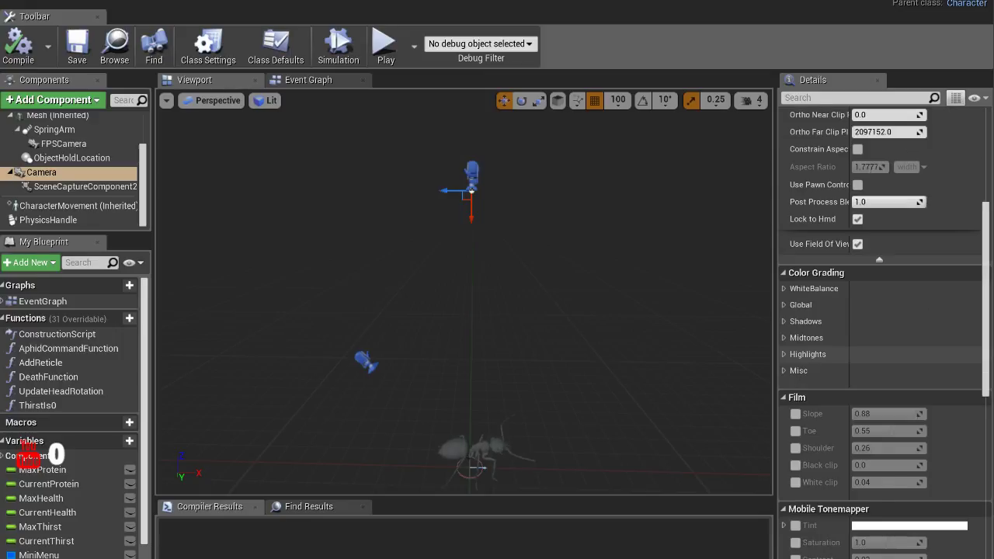
pyautogui.scroll(-3, 885, 310)
pyautogui.scroll(-2, 886, 311)
pyautogui.scroll(10, 886, 311)
pyautogui.scroll(4, 885, 310)
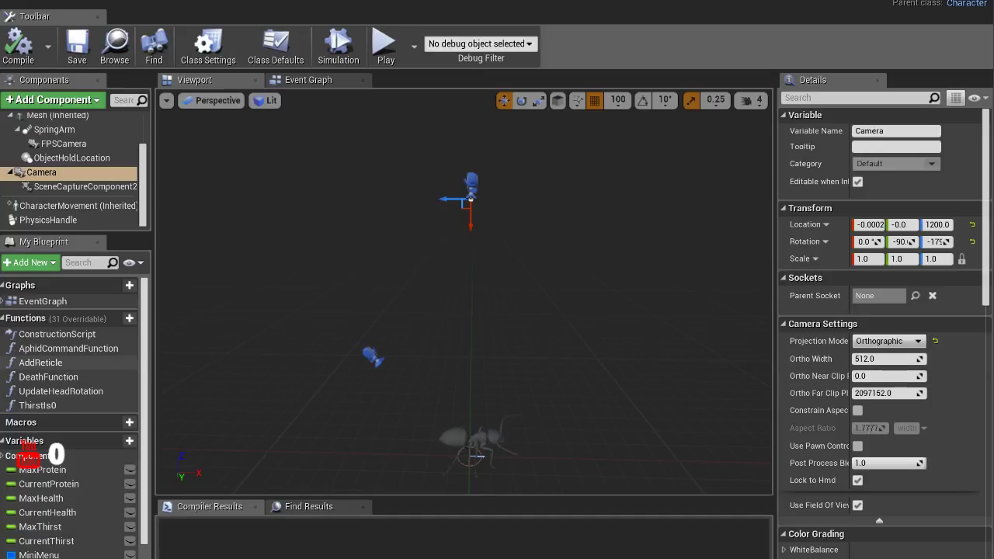
pyautogui.click(86, 186)
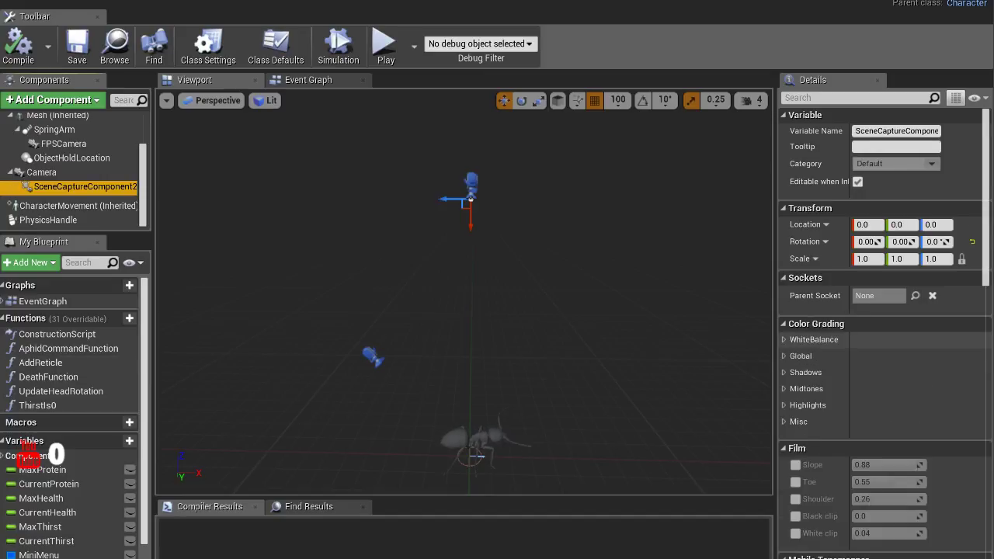
pyautogui.scroll(-10, 885, 326)
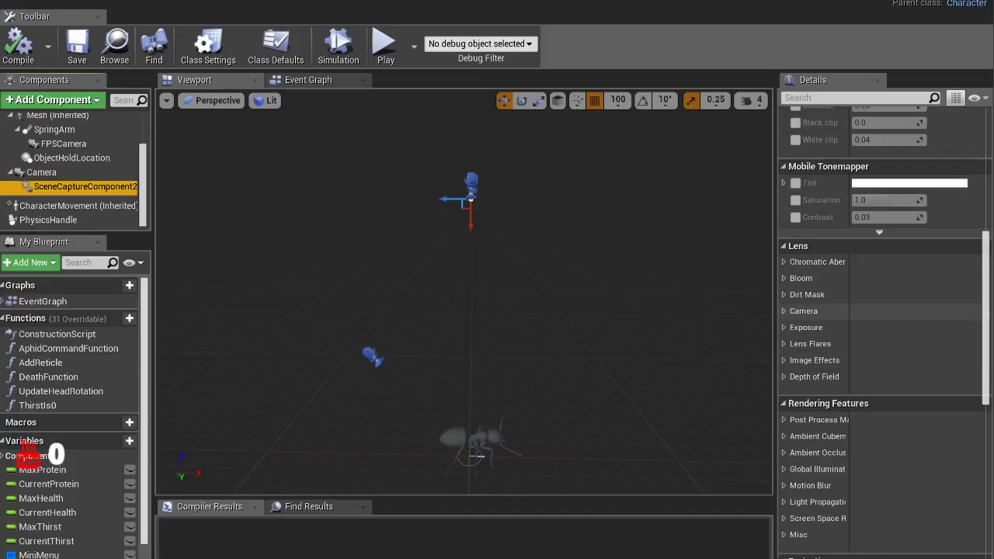
pyautogui.scroll(-3, 815, 320)
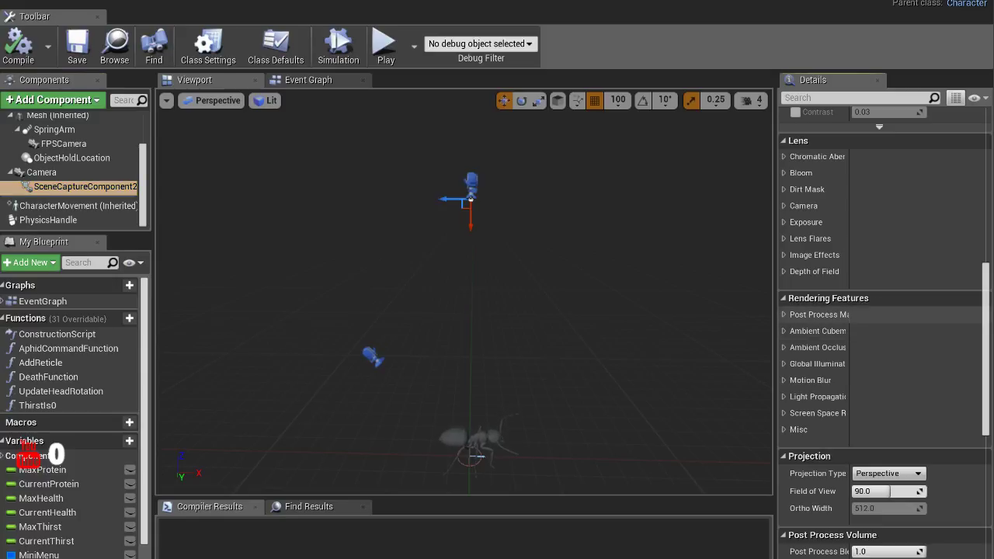
pyautogui.moveTo(849, 314); pyautogui.dragTo(900, 314)
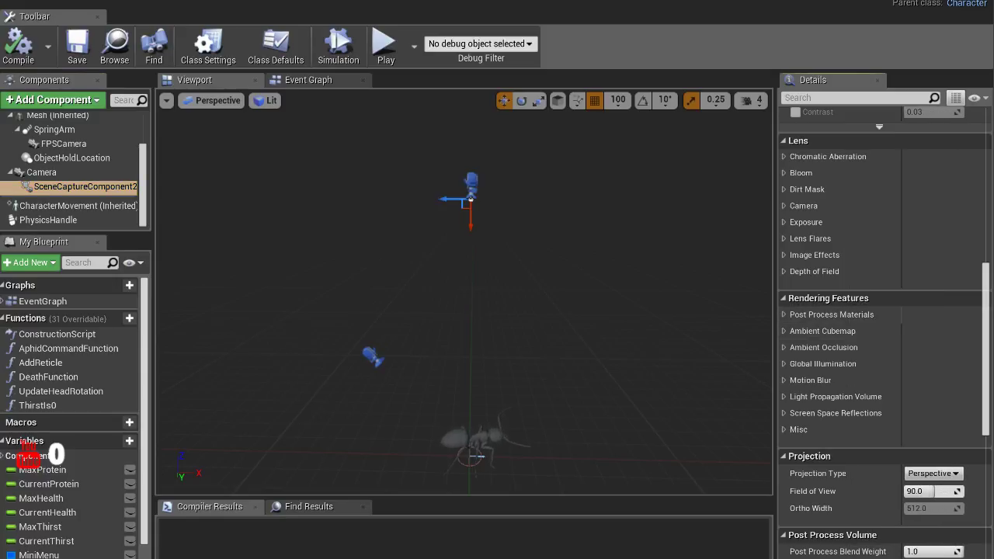
pyautogui.moveTo(901, 396); pyautogui.dragTo(893, 396)
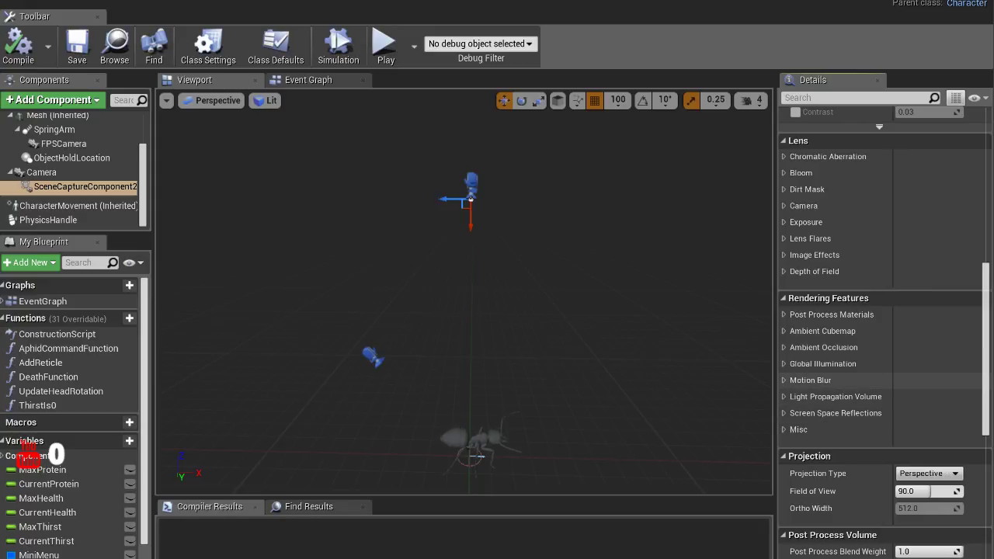
# Set the scene capture's Projection Type to Orthographic
pyautogui.scroll(-1, 838, 379)
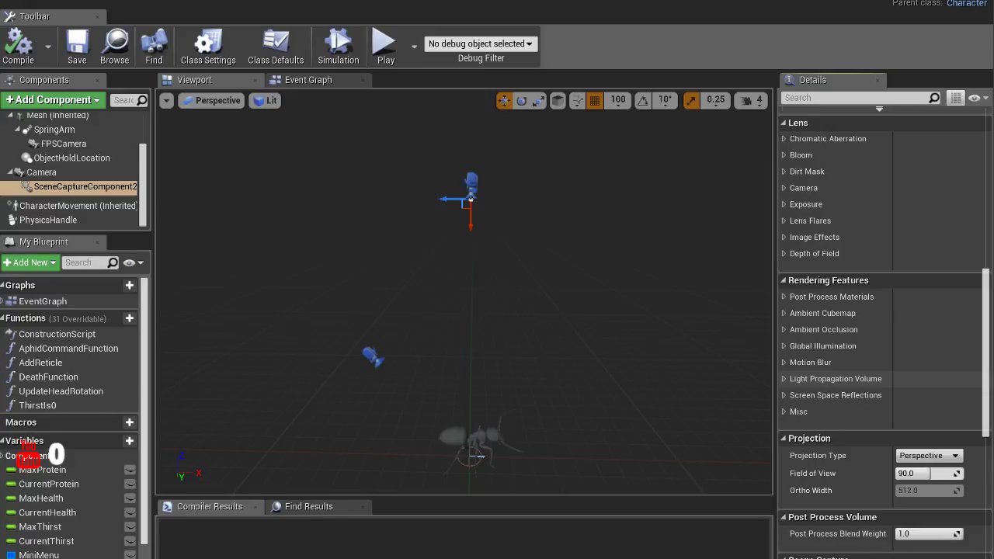
pyautogui.scroll(-3, 838, 379)
pyautogui.click(928, 408)
pyautogui.click(924, 437)
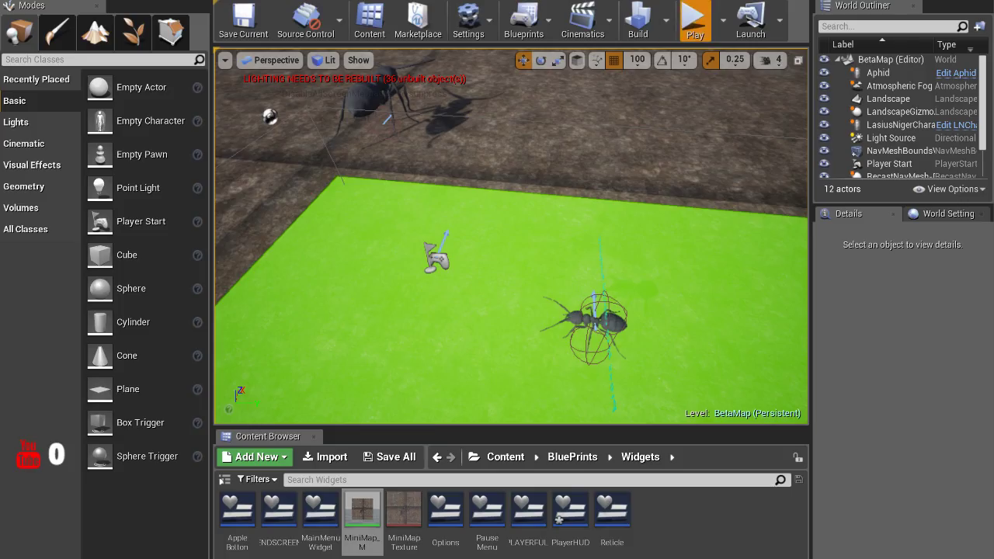
# Play-test BetaMap by walking the ant forward across the ground, then stop the test
pyautogui.click(695, 20)
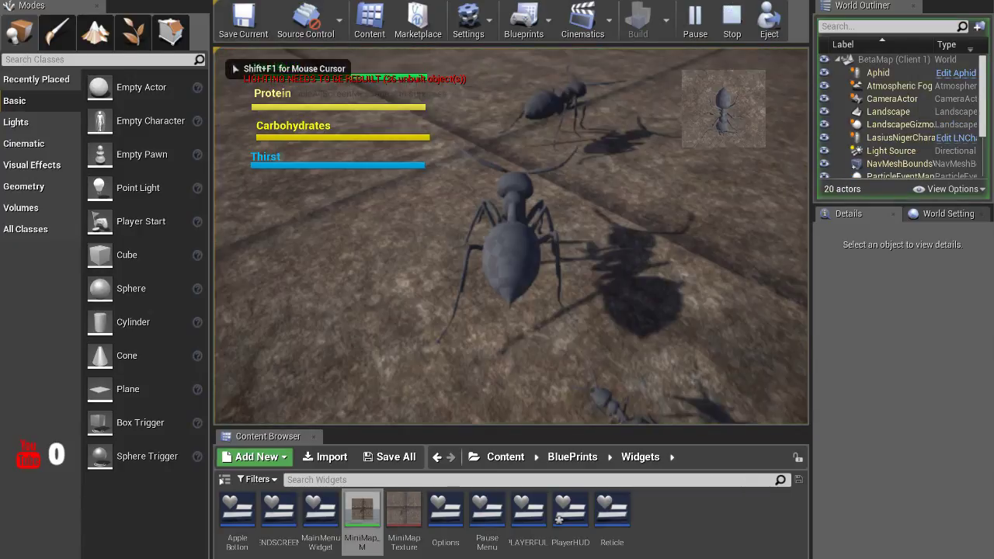
pyautogui.press('w')
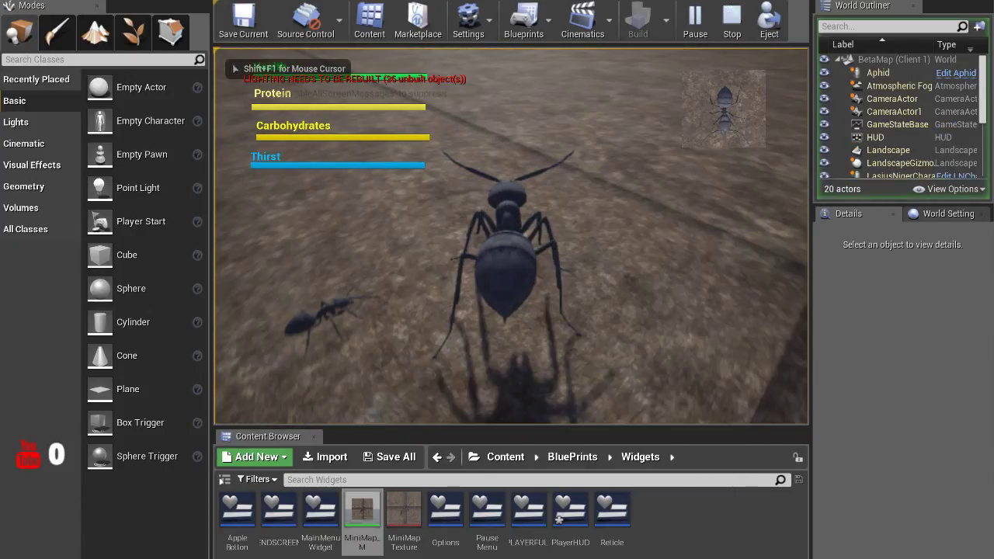
pyautogui.press('w')
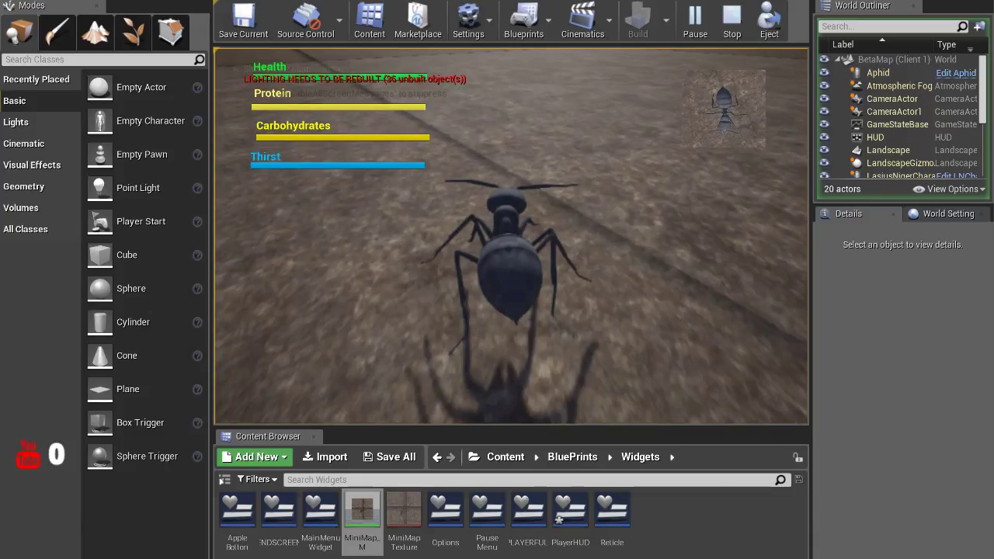
pyautogui.press('w')
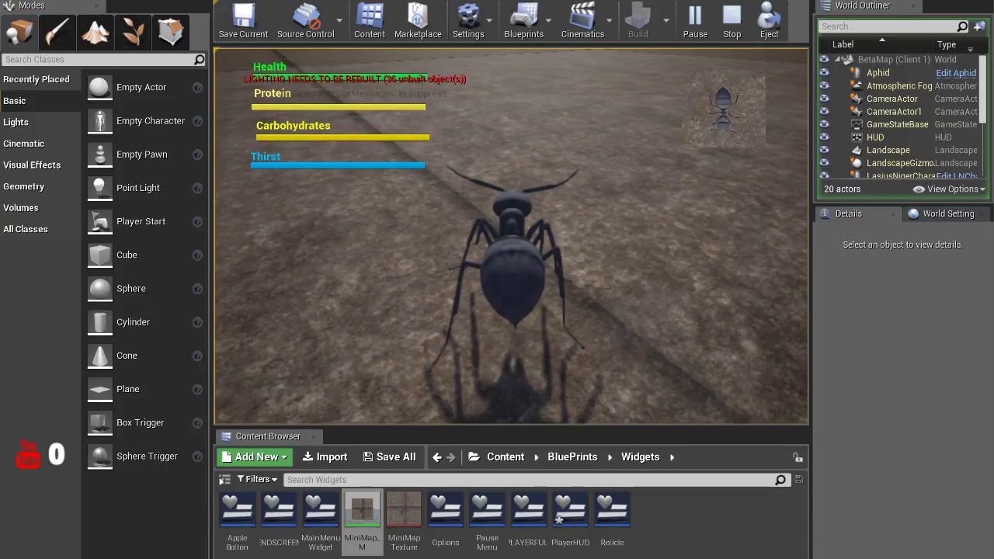
pyautogui.press('Escape')
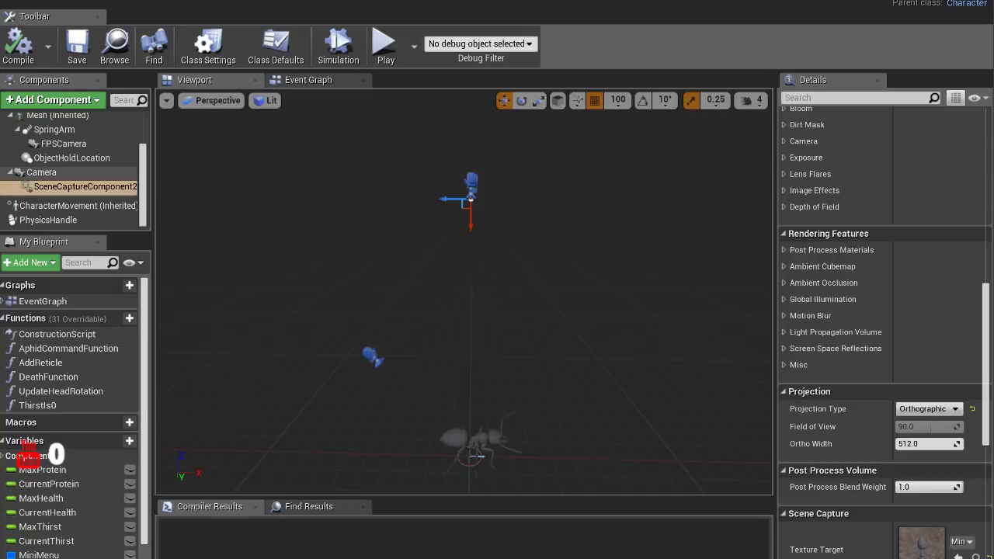
# Switch the character's Camera to Perspective projection and run a quick play-test
pyautogui.click(42, 171)
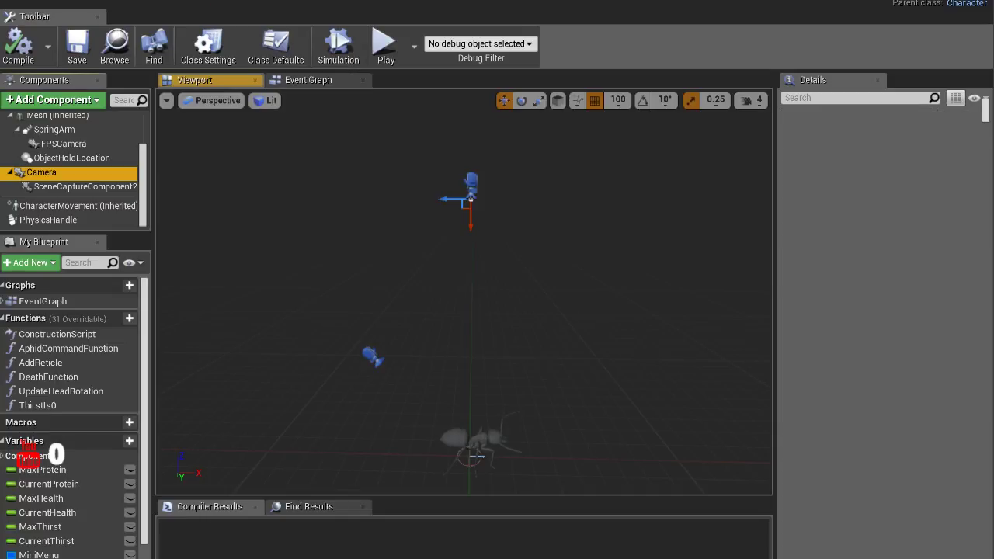
pyautogui.scroll(10, 886, 326)
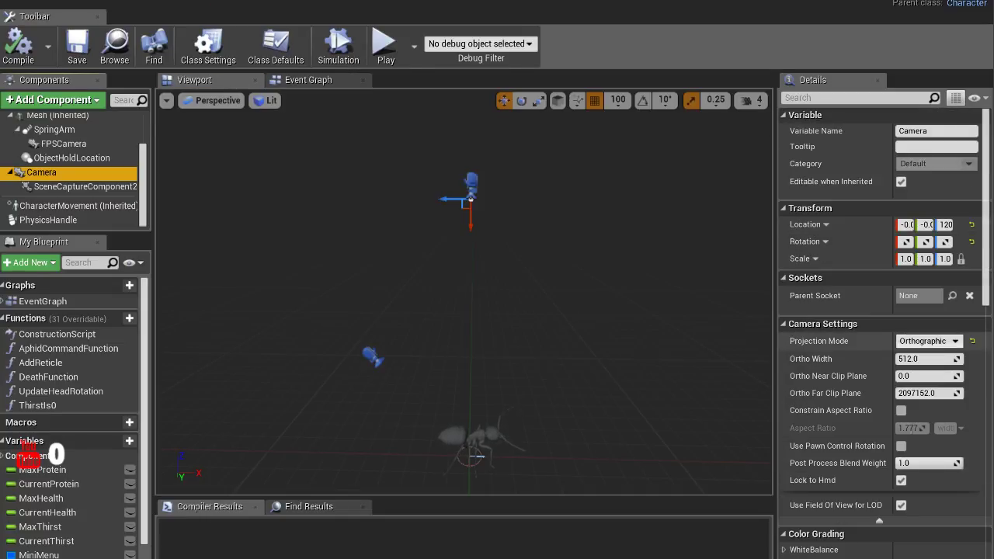
pyautogui.click(971, 341)
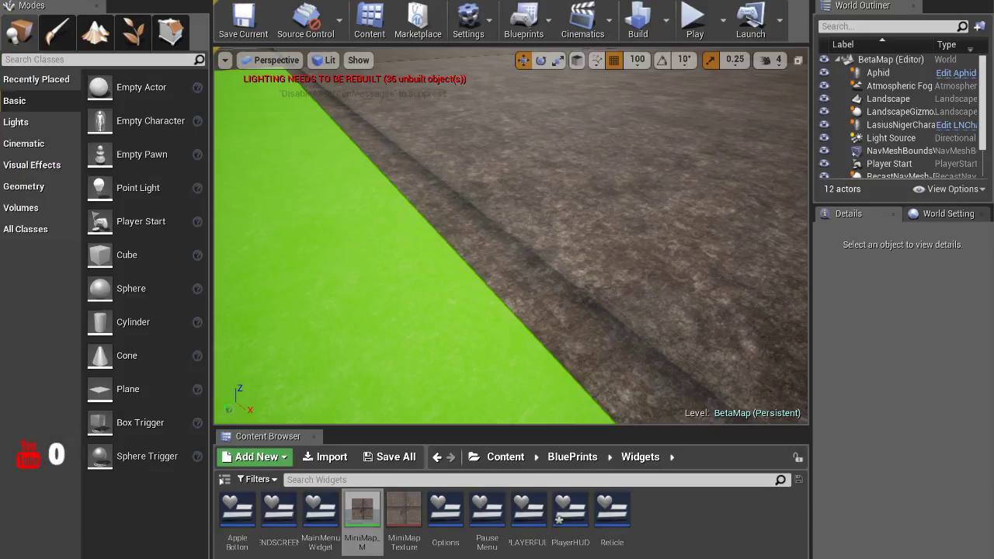
pyautogui.hotkey('alt', 'p')
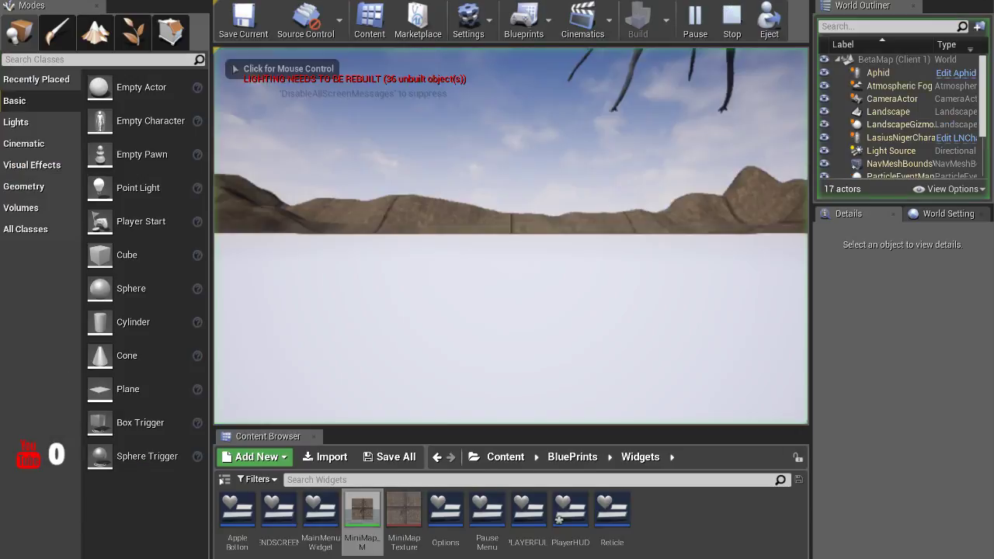
pyautogui.press('Escape')
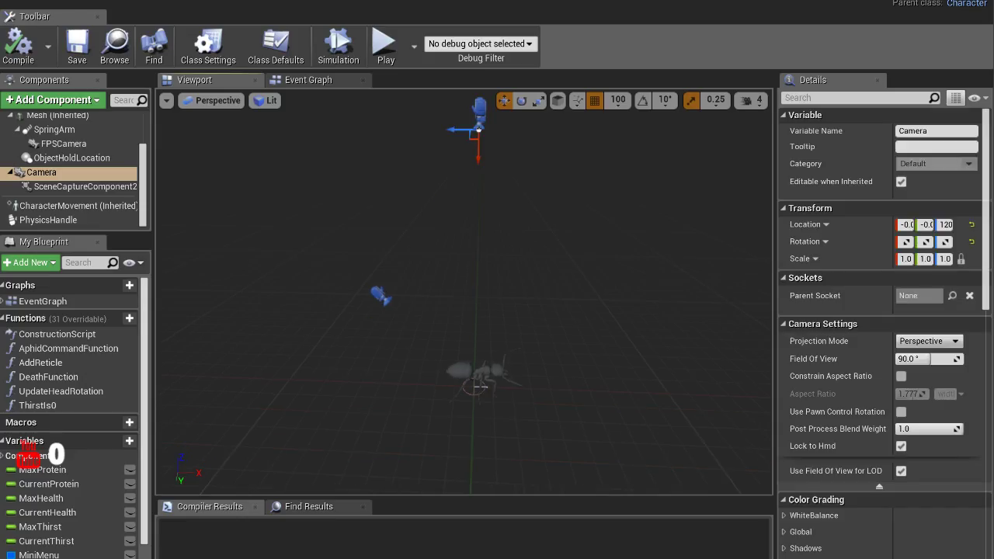
# Set the SceneCaptureComponent2's Ortho Width to 2048
pyautogui.click(85, 186)
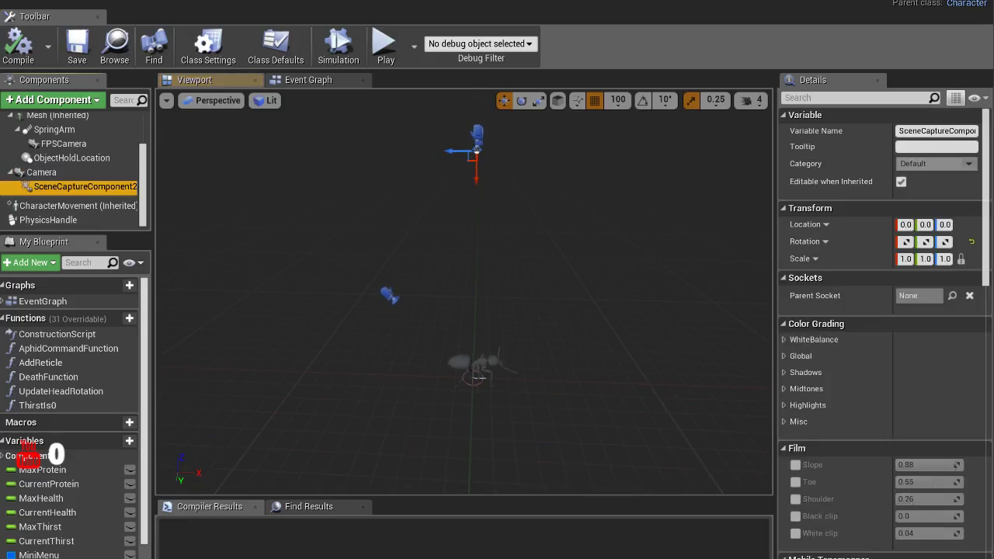
pyautogui.scroll(-8, 886, 333)
pyautogui.scroll(-6, 885, 334)
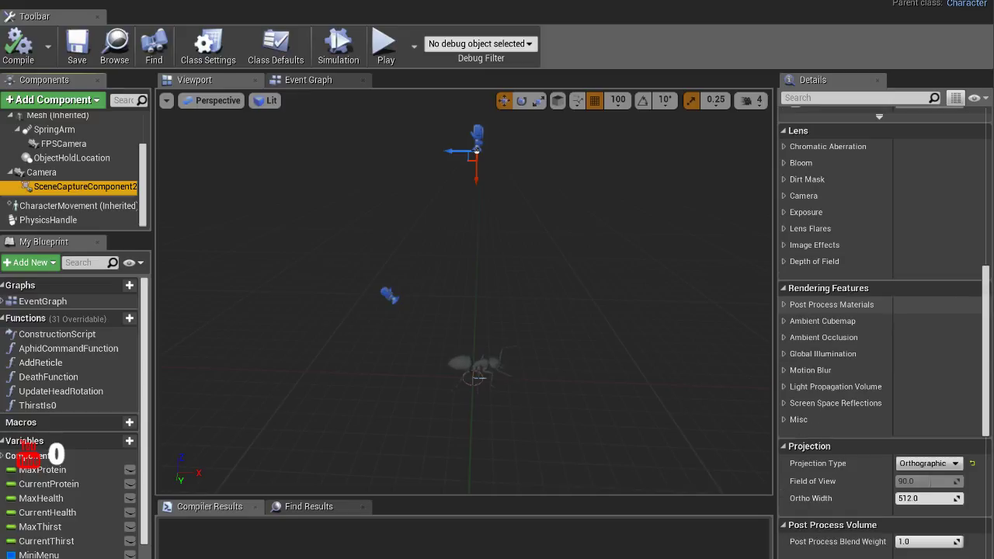
pyautogui.scroll(-2, 886, 334)
pyautogui.click(928, 419)
pyautogui.write('2048')
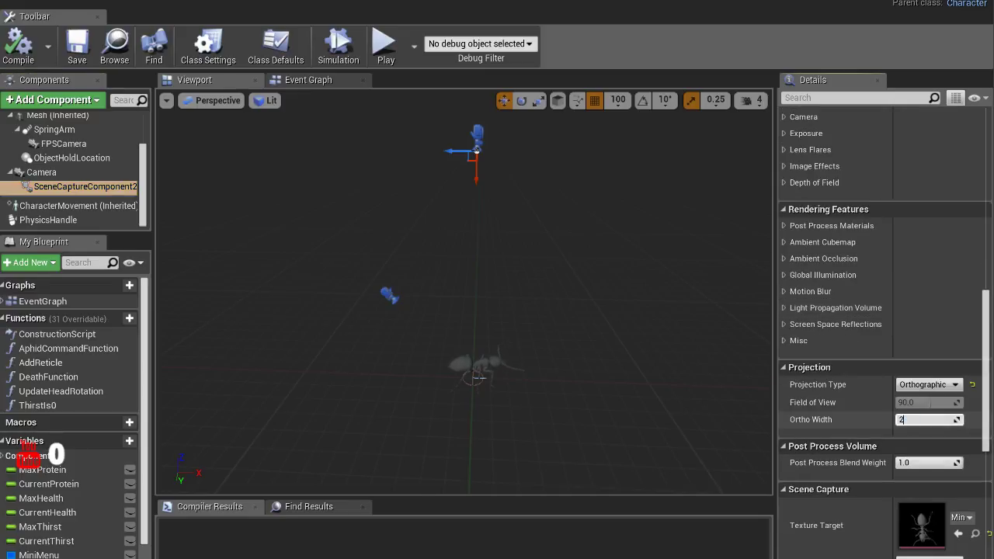
pyautogui.press('Return')
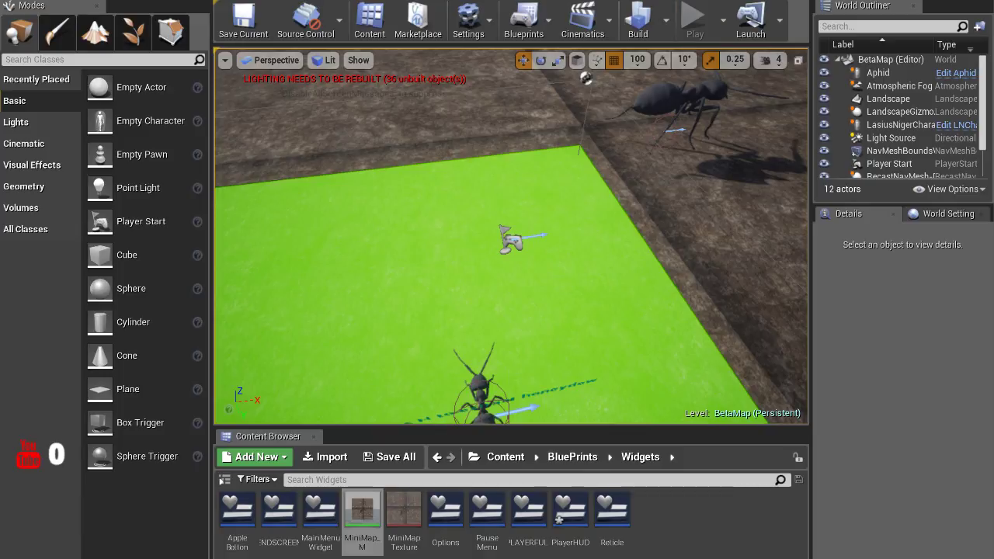
# Play-test the minimap coverage, then lower the Ortho Width to 1024
pyautogui.hotkey('alt', 'p')
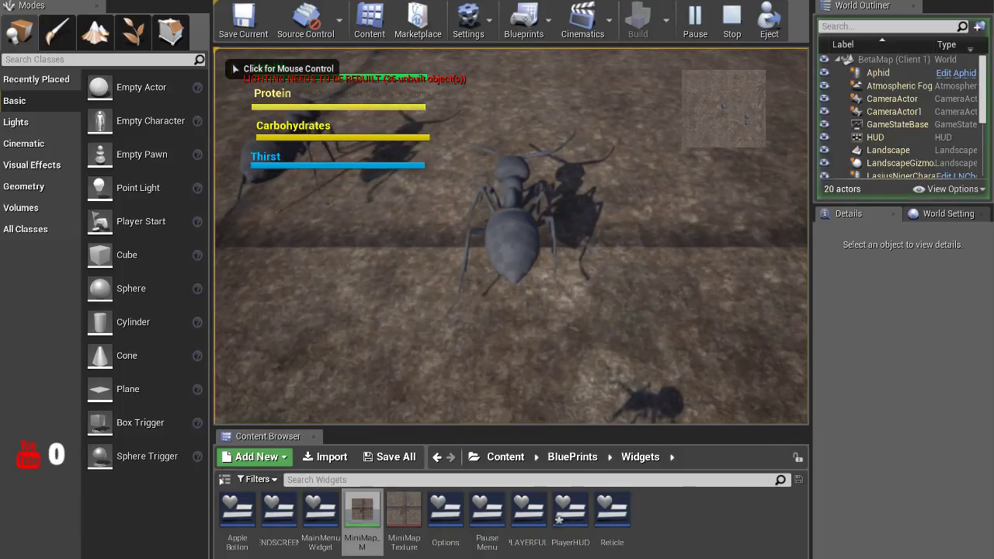
pyautogui.press('Escape')
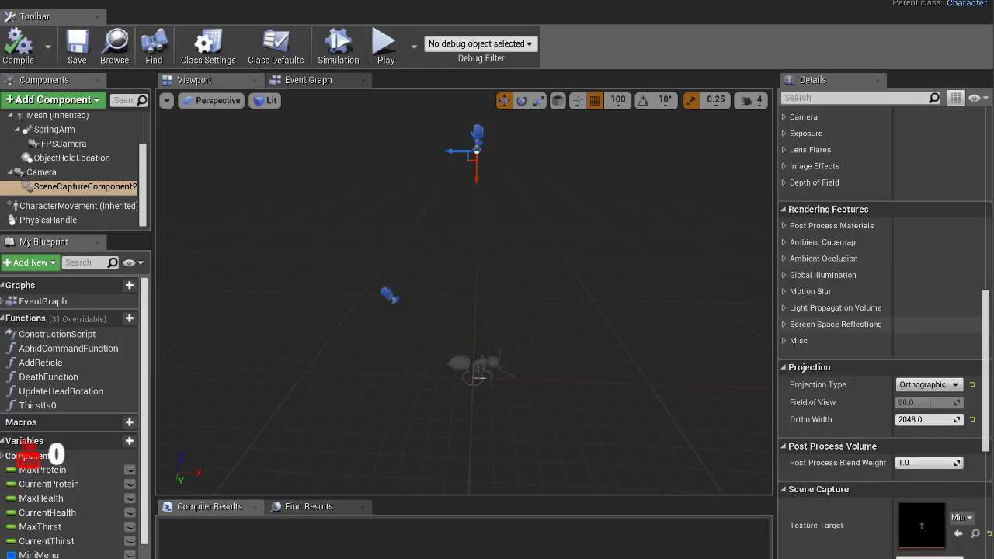
pyautogui.write('1')
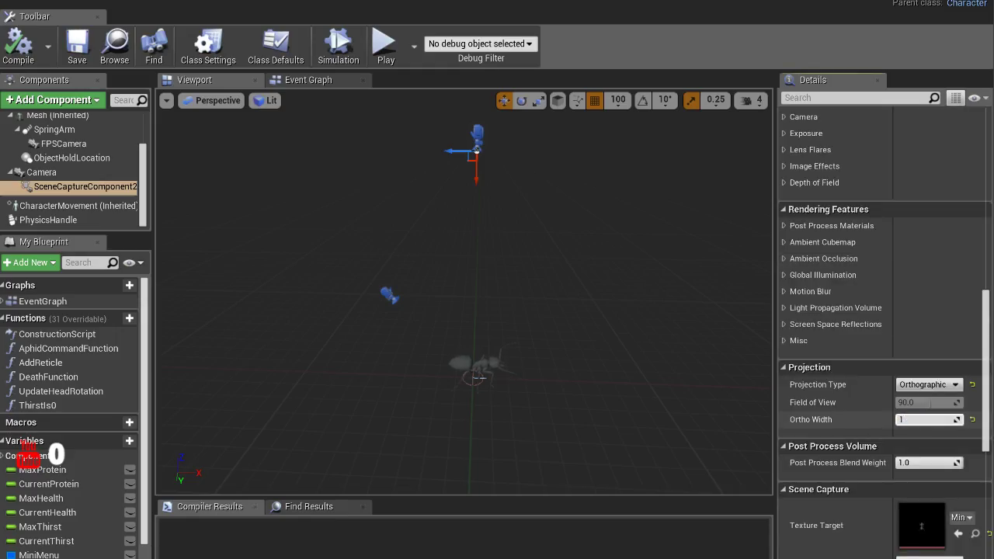
pyautogui.write('024')
pyautogui.press('Return')
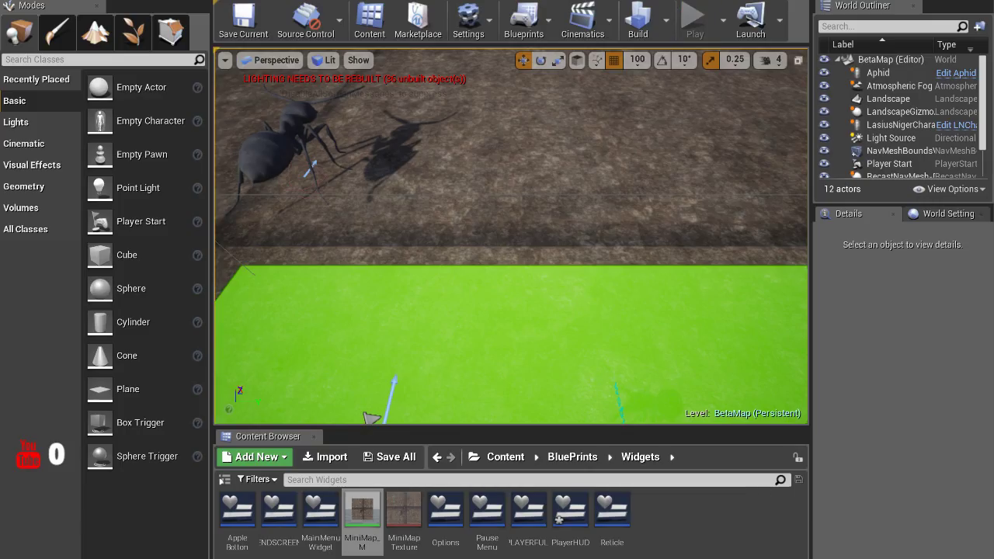
pyautogui.hotkey('alt', 'p')
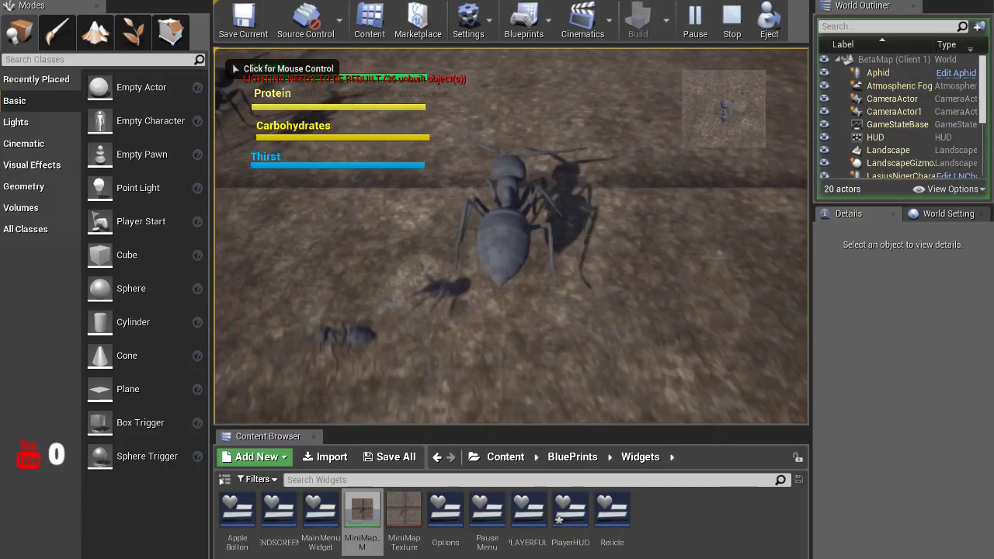
pyautogui.click(350, 272)
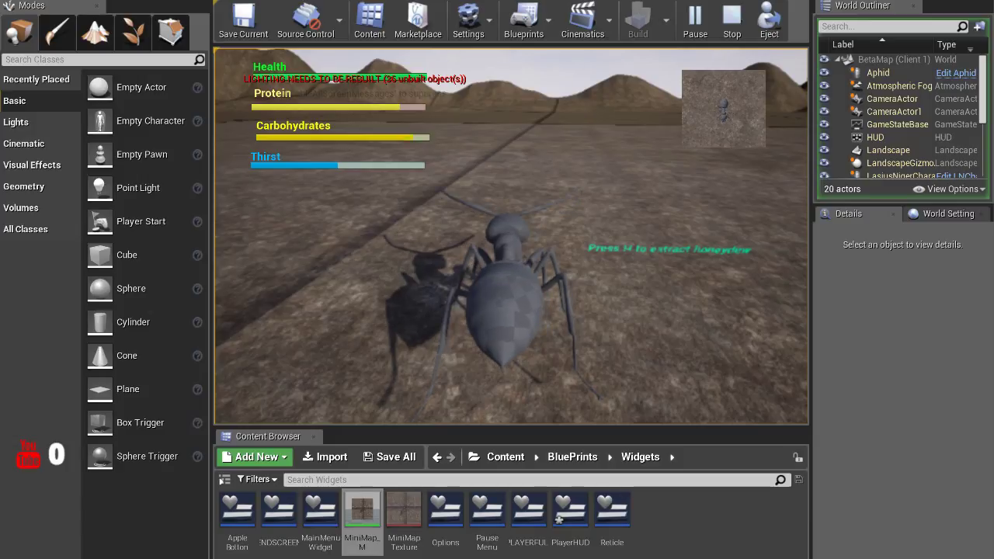
pyautogui.press('h')
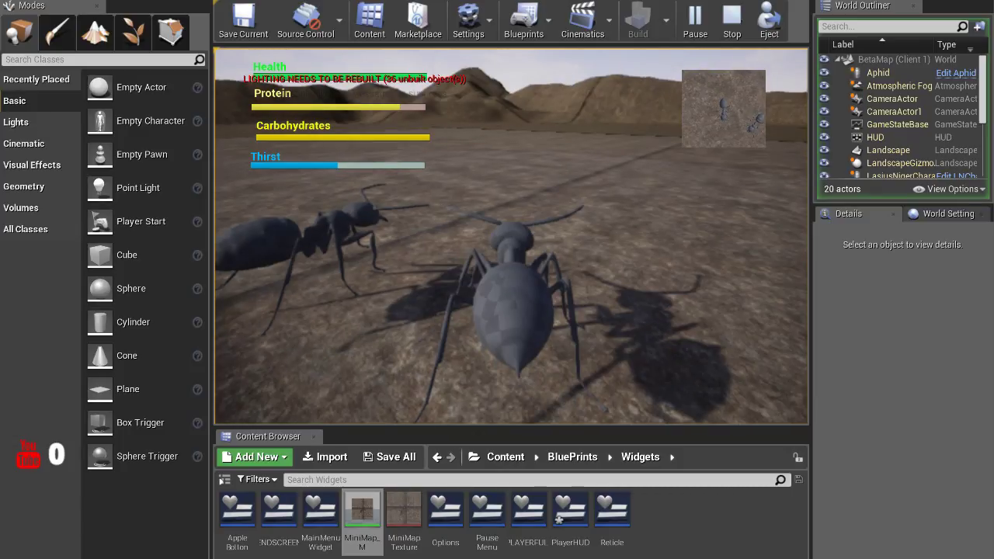
pyautogui.press('Escape')
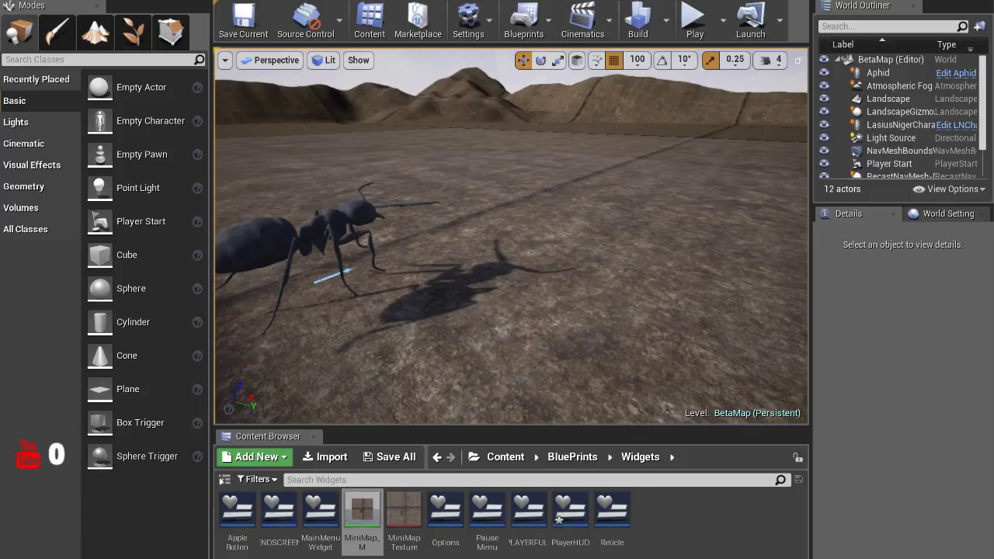
# Add an Image widget by the minimap and enlarge Image_150 to about 264 × 251
pyautogui.scroll(-10, 510, 237)
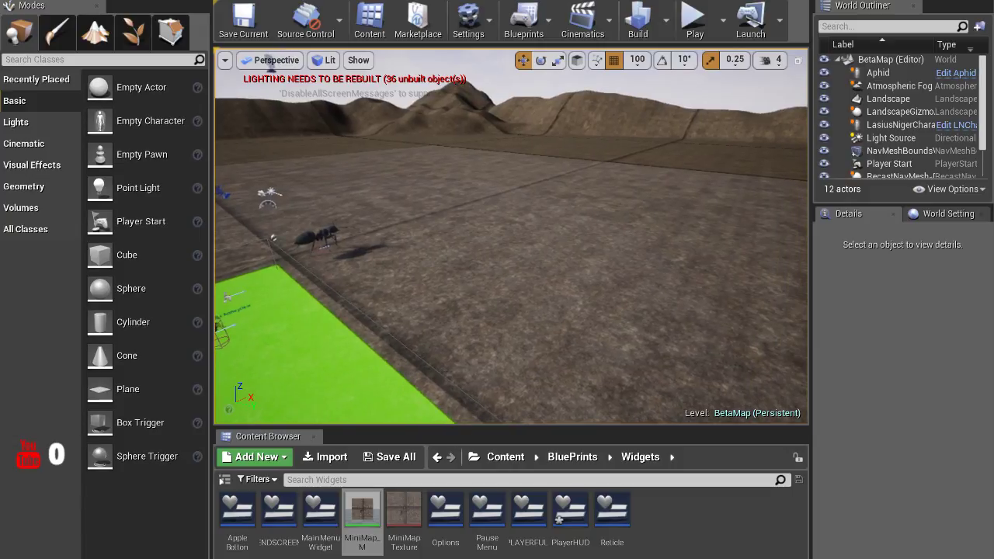
pyautogui.moveTo(511, 237)
pyautogui.mouseDown(button='right')
pyautogui.moveTo(544, 218)
pyautogui.moveTo(496, 256)
pyautogui.moveTo(435, 241)
pyautogui.moveTo(458, 233)
pyautogui.moveTo(474, 241)
pyautogui.moveTo(466, 248)
pyautogui.mouseUp(button='right')
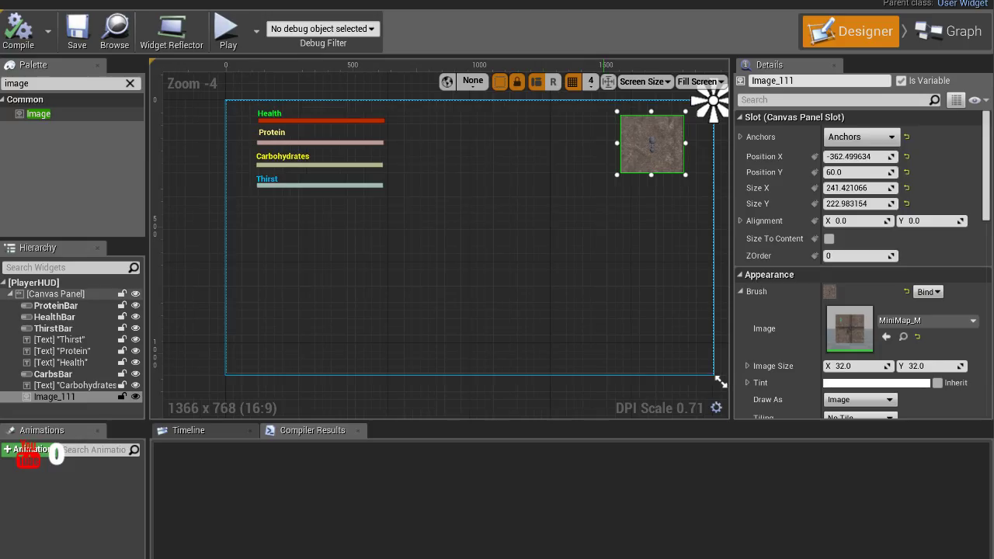
pyautogui.moveTo(713, 101); pyautogui.dragTo(601, 111, button='right')
pyautogui.scroll(3, 645, 100)
pyautogui.moveTo(39, 114)
pyautogui.mouseDown()
pyautogui.moveTo(470, 161)
pyautogui.moveTo(433, 125)
pyautogui.mouseUp()
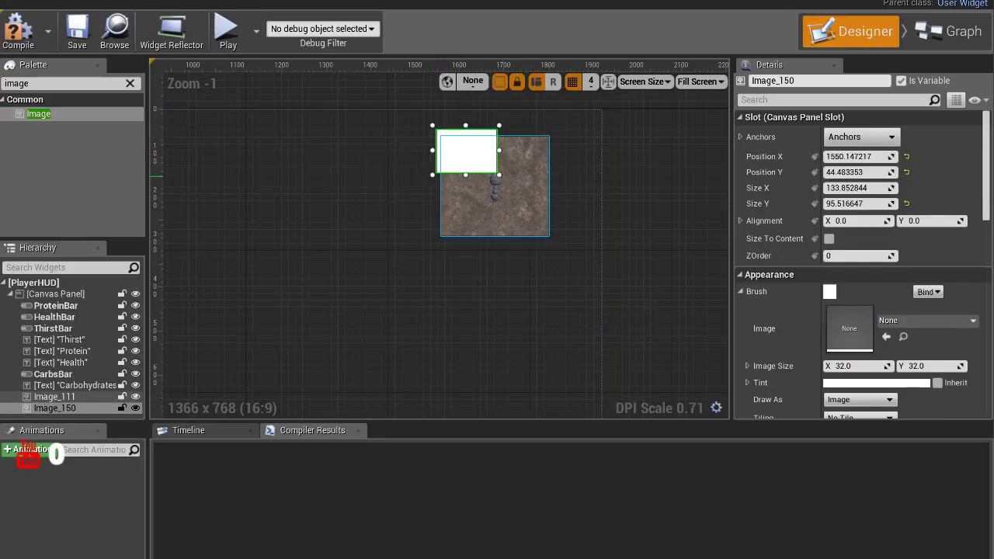
pyautogui.moveTo(498, 175); pyautogui.dragTo(554, 243)
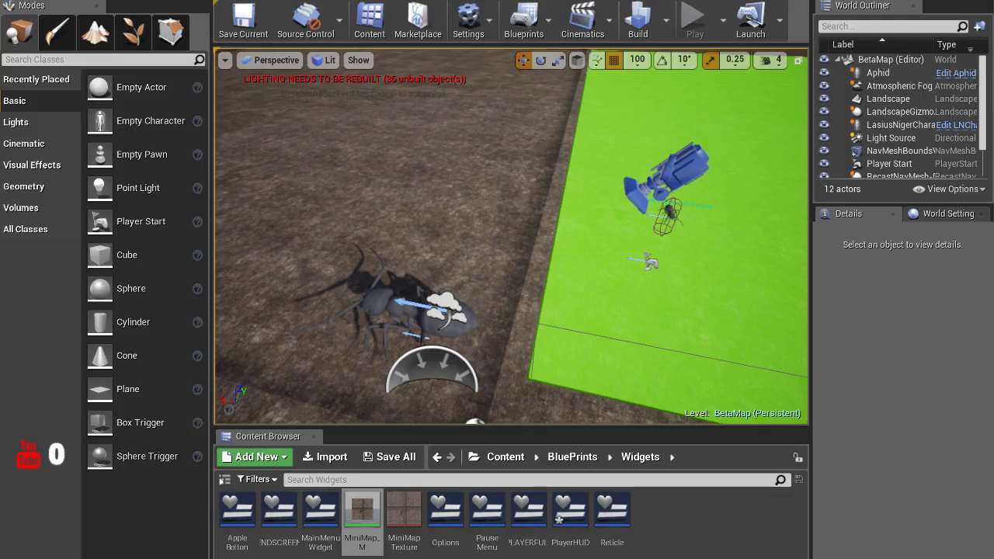
# Play-test the level with the new HUD square, then reselect Image_150 in the widget tree
pyautogui.hotkey('alt', 'p')
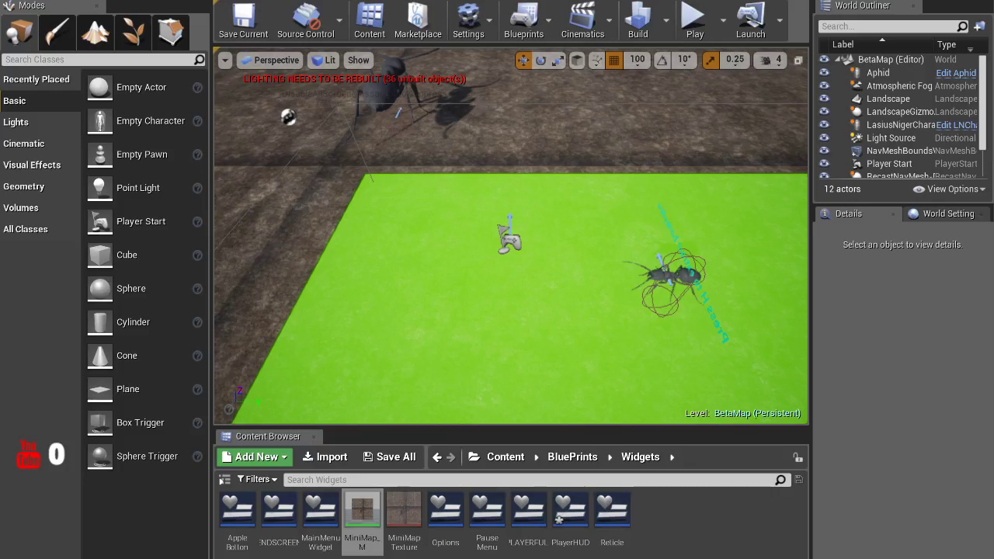
pyautogui.click(695, 21)
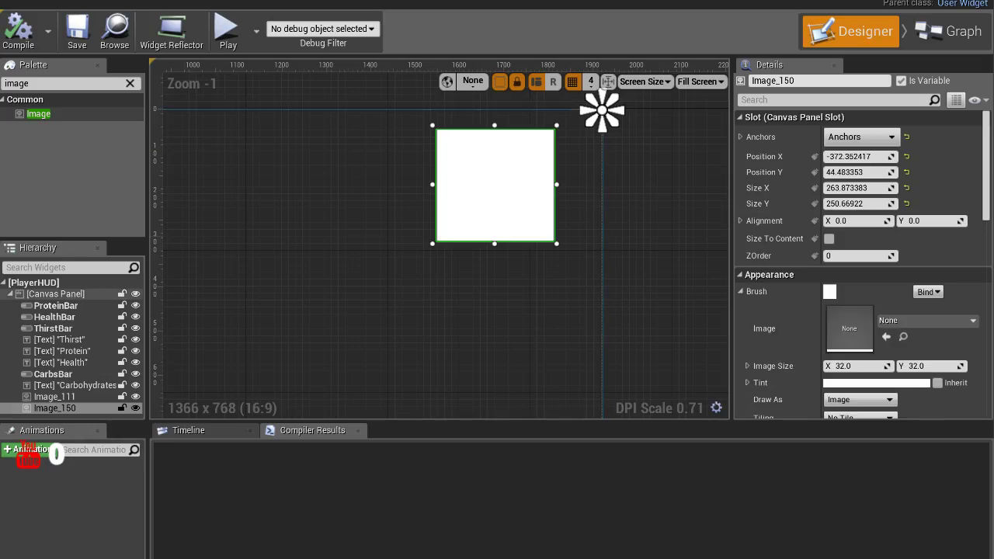
pyautogui.click(54, 408)
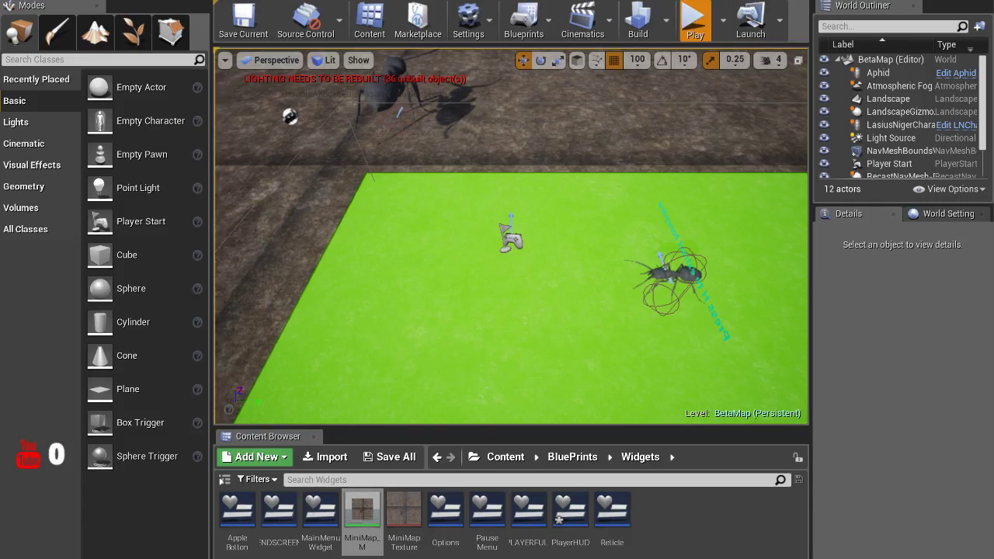
pyautogui.click(695, 20)
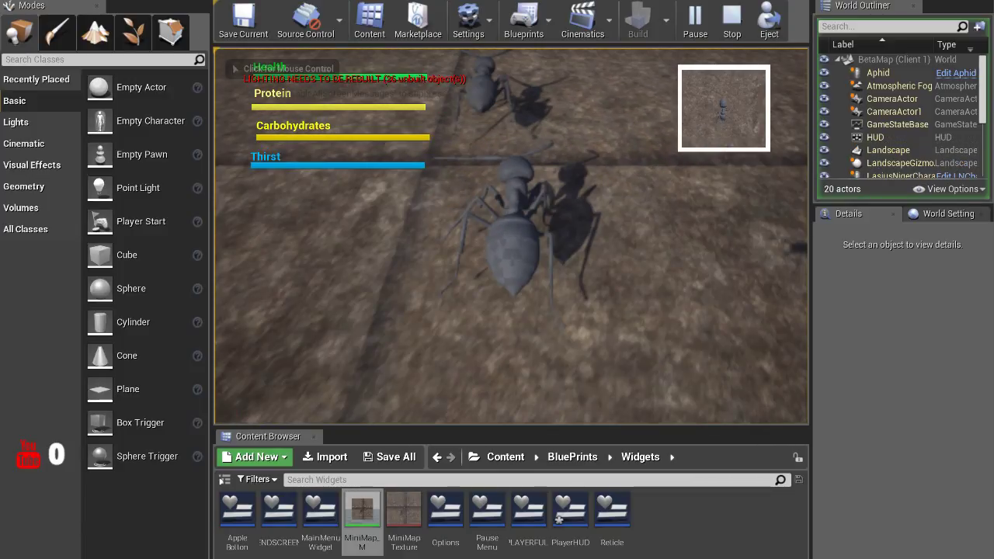
pyautogui.click(511, 237)
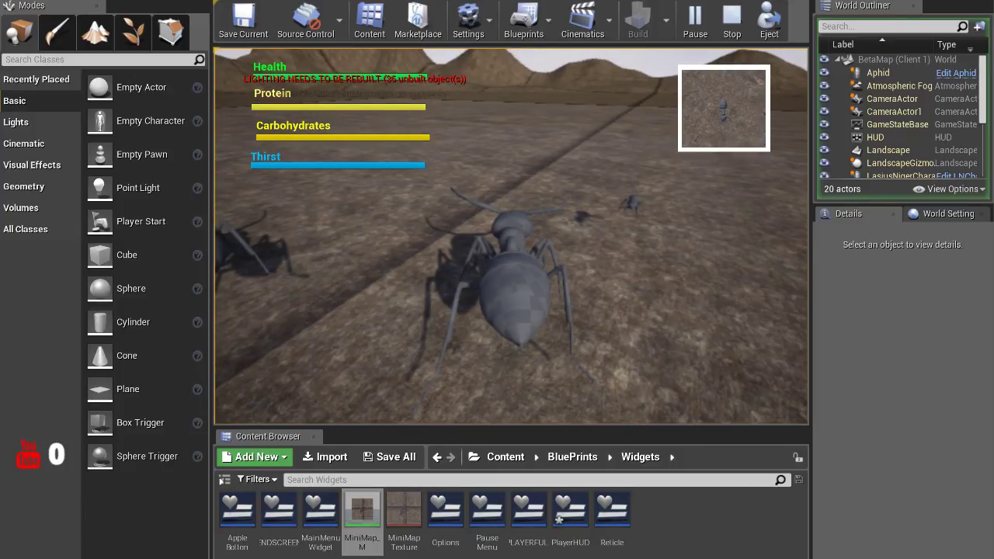
pyautogui.press('Escape')
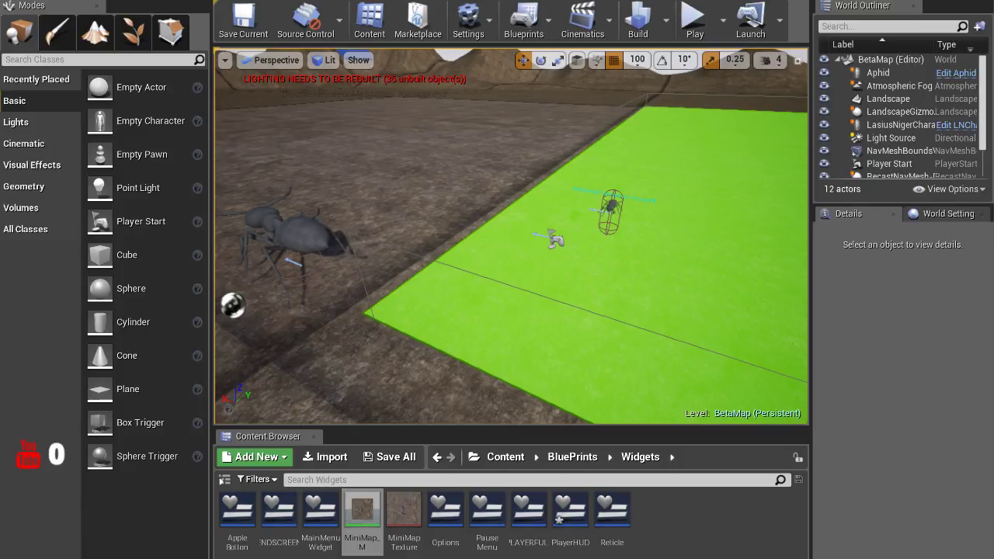
# Open LNCharacter's Event Graph and frame the AphidInteraction SphereOverlapActors node with radius 200
pyautogui.scroll(-5, 511, 236)
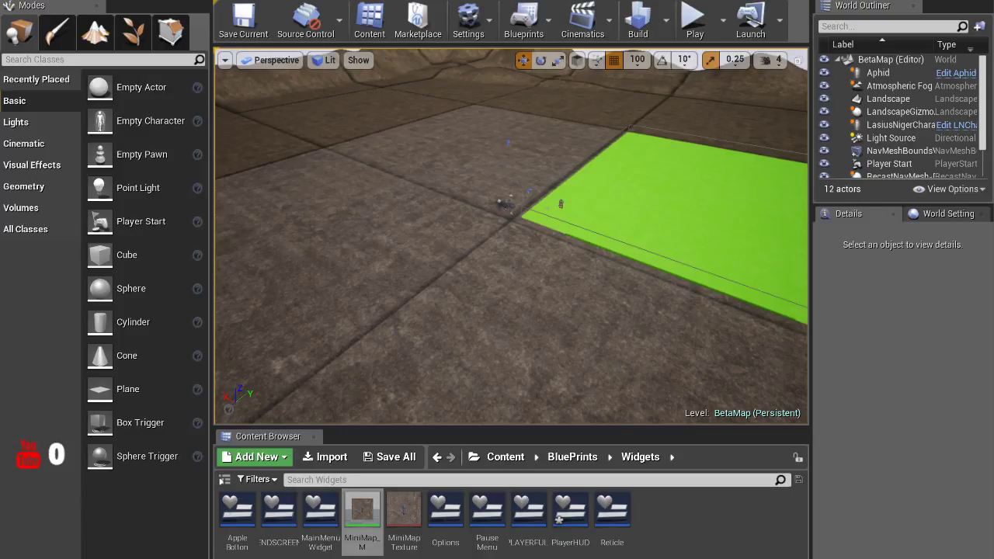
pyautogui.scroll(3, 511, 236)
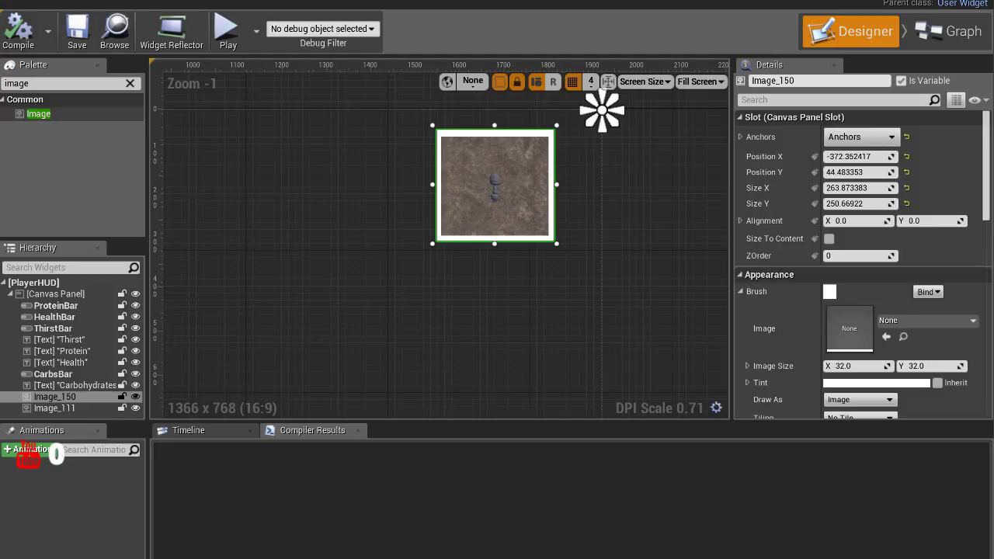
pyautogui.moveTo(601, 111); pyautogui.dragTo(955, 112, button='right')
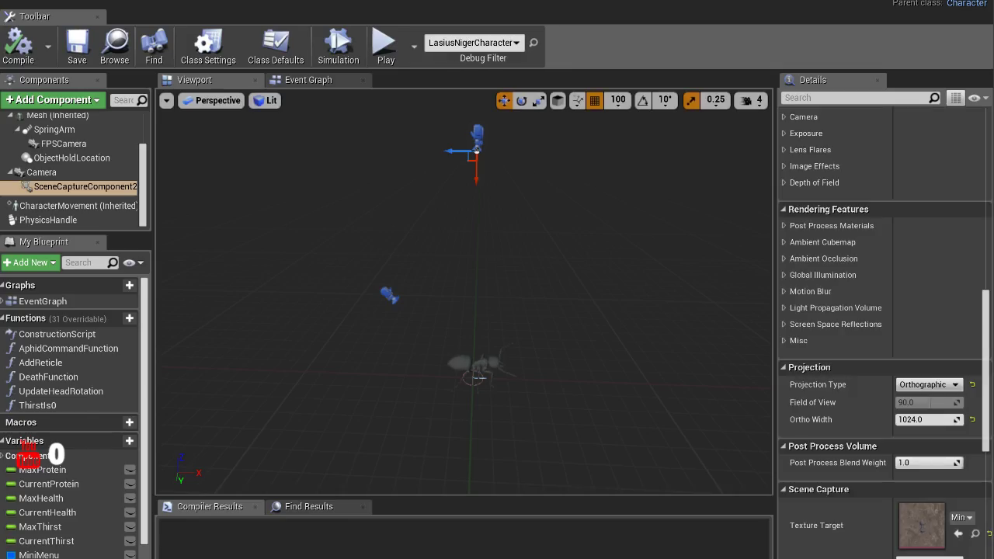
pyautogui.click(351, 80)
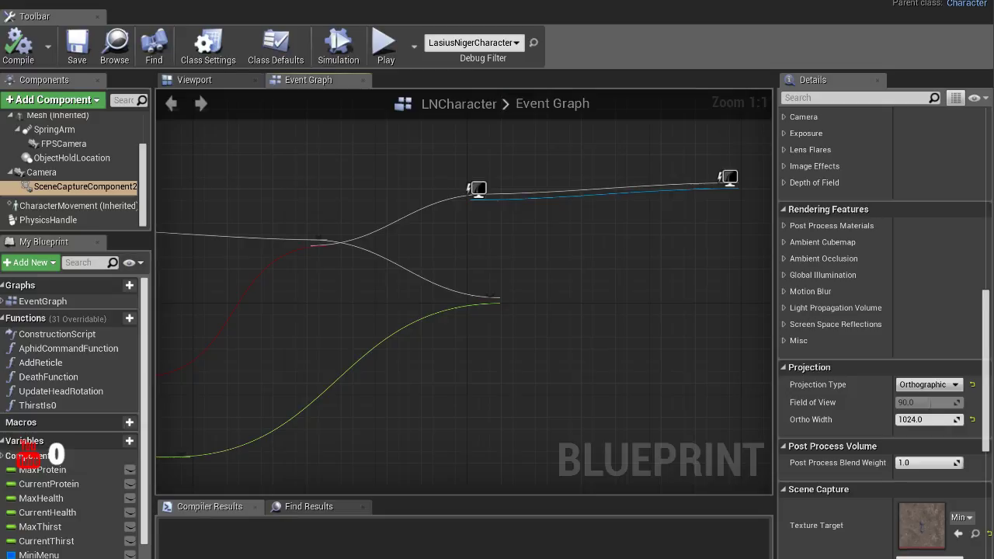
pyautogui.moveTo(230, 473); pyautogui.dragTo(641, 192, button='right')
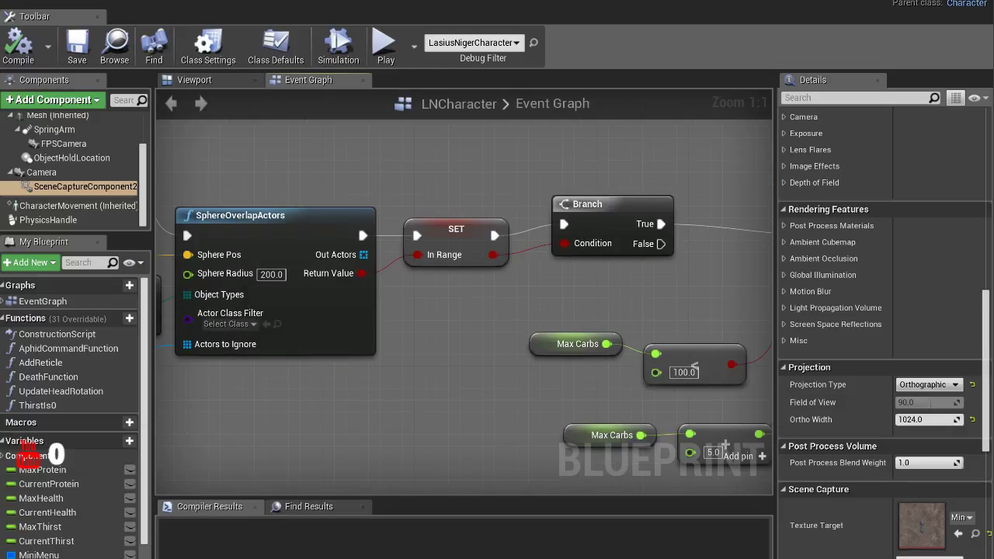
pyautogui.scroll(-4, 642, 192)
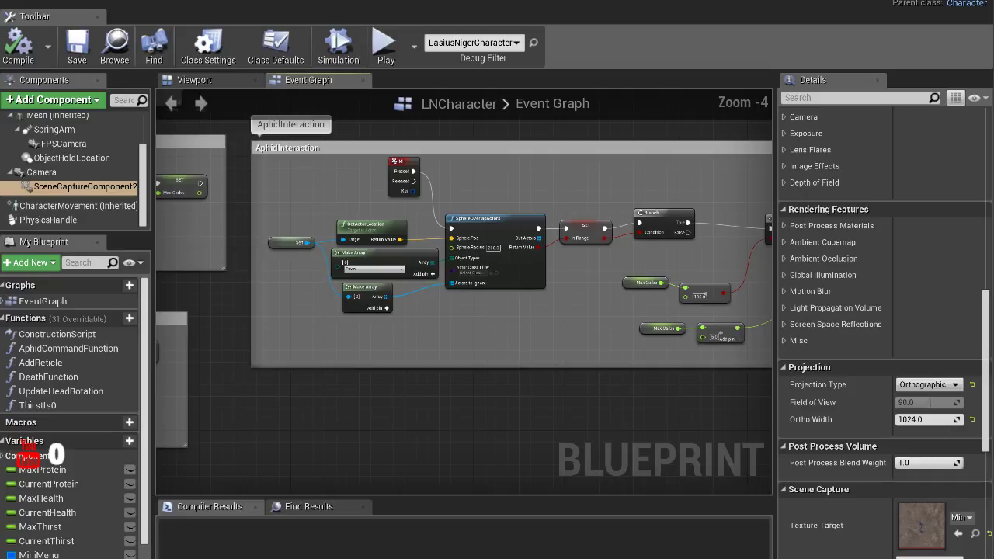
pyautogui.scroll(2, 455, 237)
# Change the SphereOverlapActors Sphere Radius from 200.0 to 400.0
pyautogui.scroll(1, 455, 237)
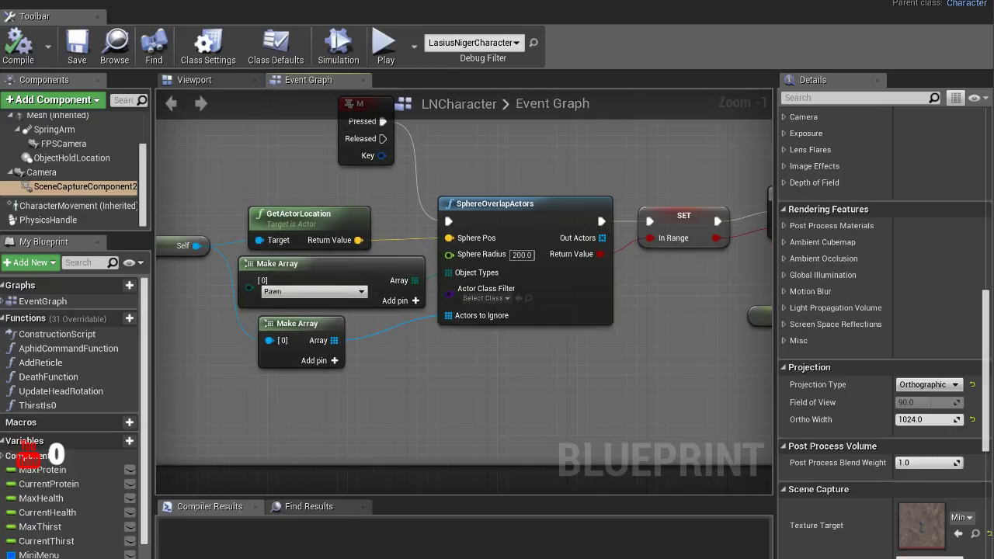
pyautogui.click(521, 255)
pyautogui.write('400')
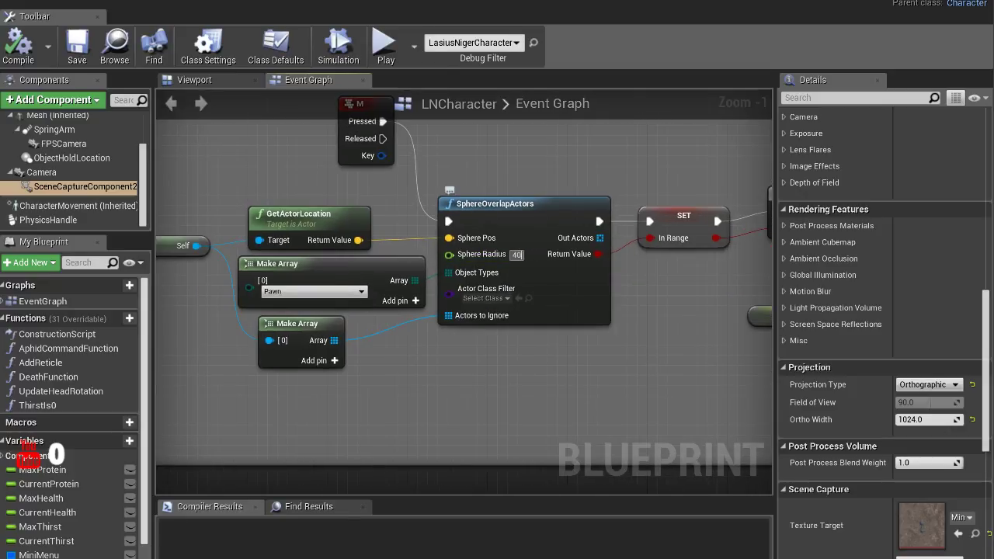
pyautogui.press('Return')
pyautogui.moveTo(756, 375); pyautogui.dragTo(295, 435, button='right')
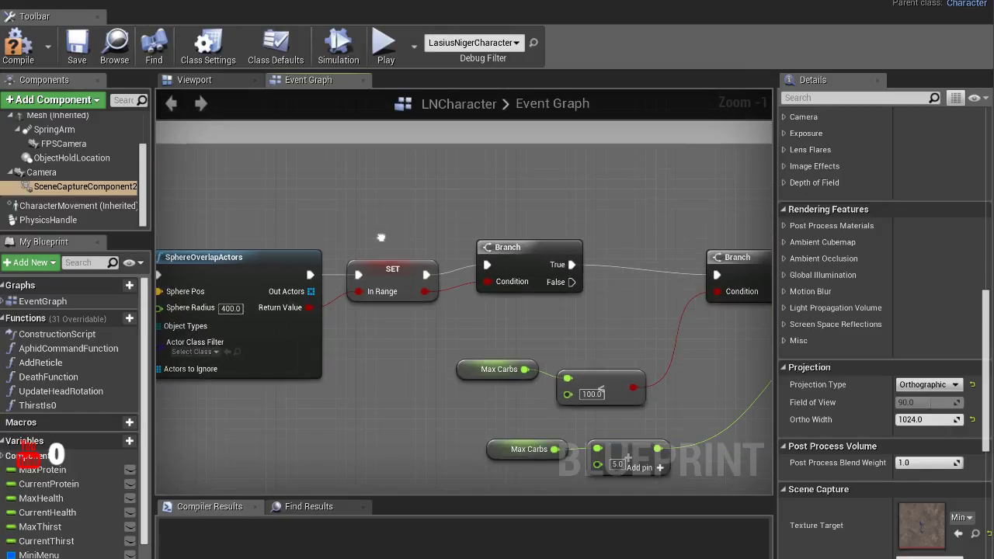
pyautogui.moveTo(457, 456)
pyautogui.mouseDown(button='right')
pyautogui.moveTo(593, 434)
pyautogui.moveTo(917, 449)
pyautogui.mouseUp(button='right')
pyautogui.click(521, 299)
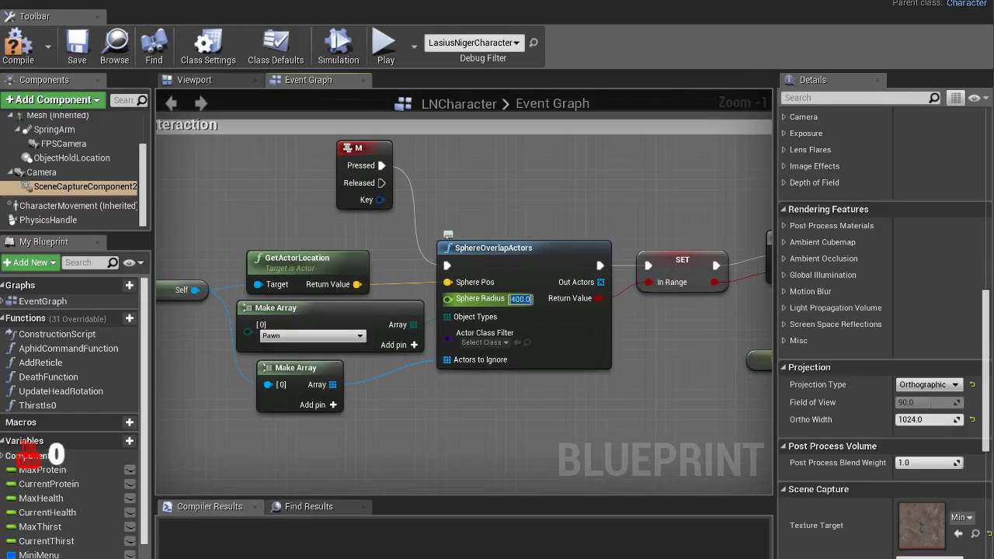
pyautogui.write('2')
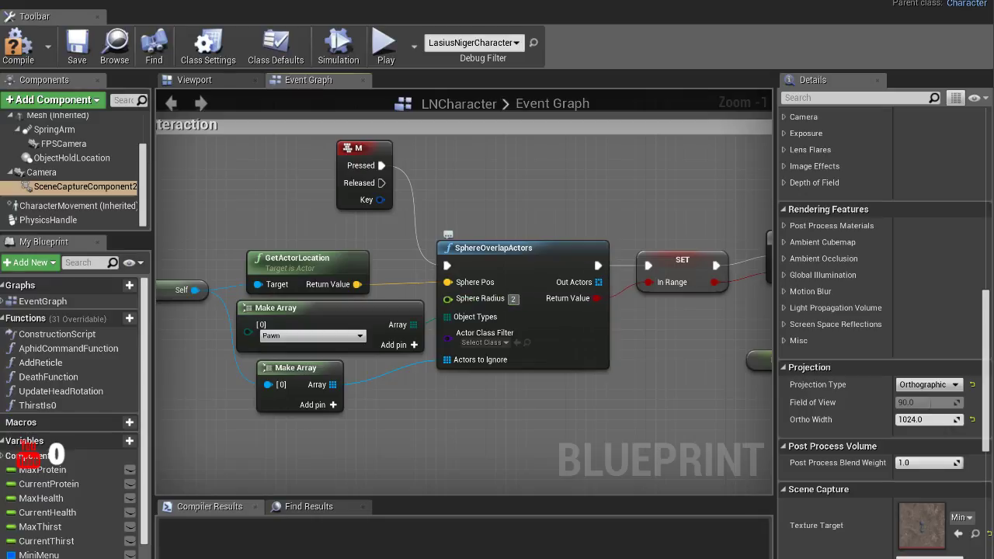
pyautogui.press('BackSpace')
pyautogui.write('4')
pyautogui.write('00')
pyautogui.press('Return')
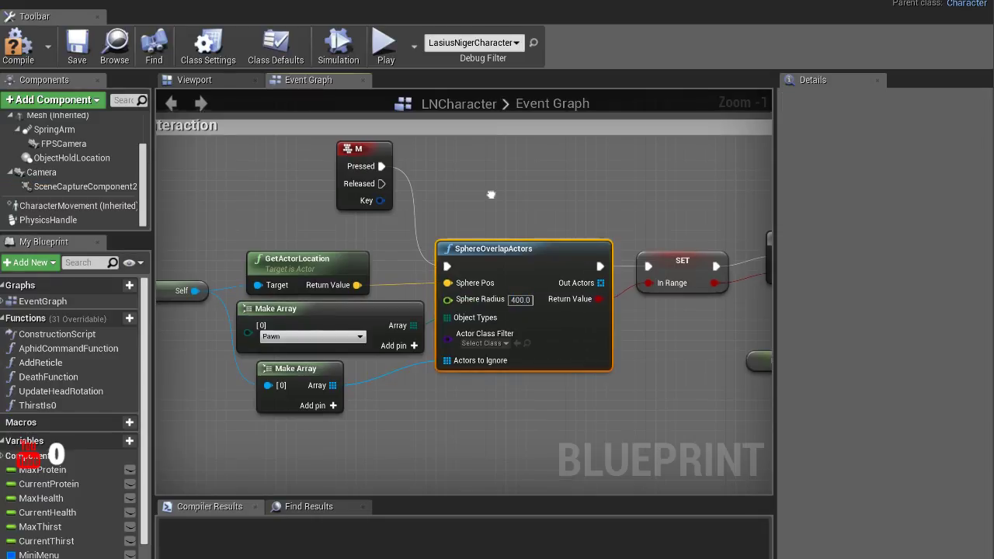
pyautogui.moveTo(492, 194)
pyautogui.mouseDown(button='right')
pyautogui.moveTo(372, 207)
pyautogui.moveTo(577, 217)
pyautogui.mouseUp(button='right')
# Inspect the AphidInteraction nodes: M key input, SphereOverlapActors, GetActorLocation, Make Arrays and SET In Range
pyautogui.click(433, 184)
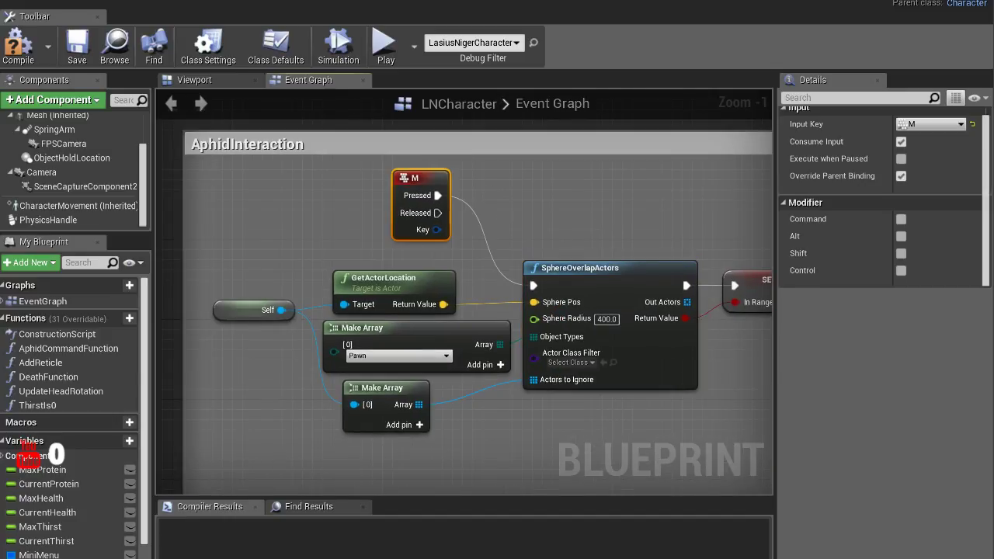
pyautogui.moveTo(514, 202); pyautogui.dragTo(413, 160, button='right')
pyautogui.click(497, 280)
pyautogui.moveTo(497, 280); pyautogui.dragTo(503, 258, button='right')
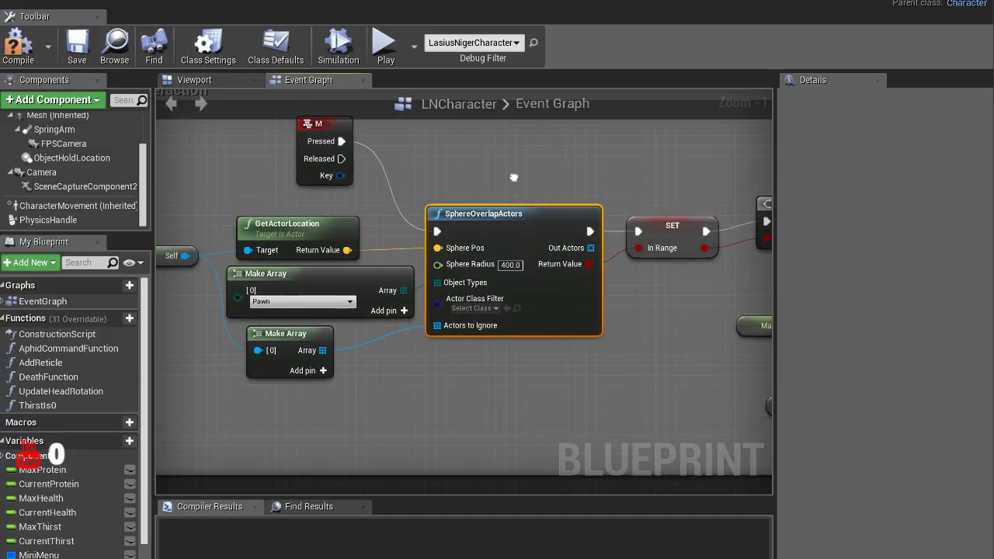
pyautogui.moveTo(439, 187); pyautogui.dragTo(491, 175, button='right')
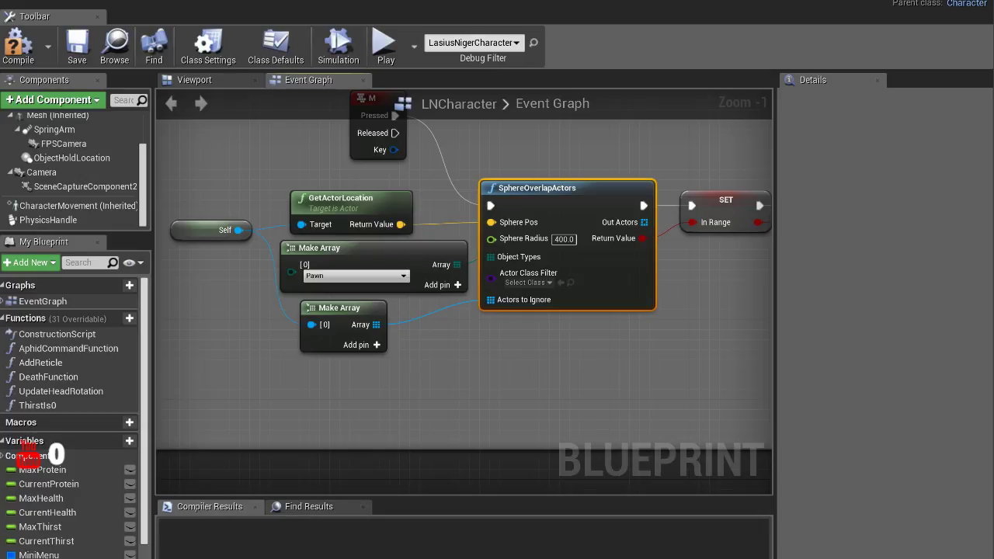
pyautogui.click(326, 199)
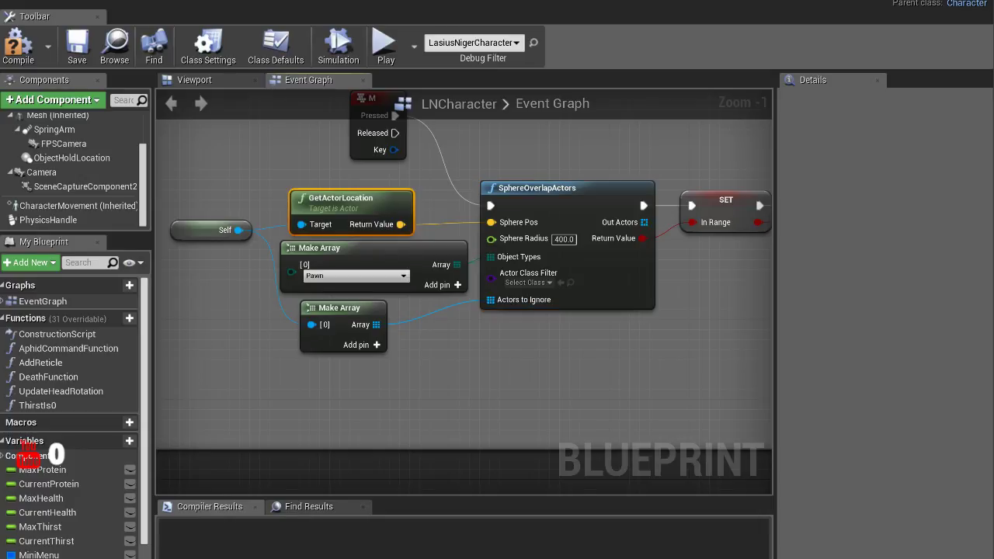
pyautogui.click(294, 242)
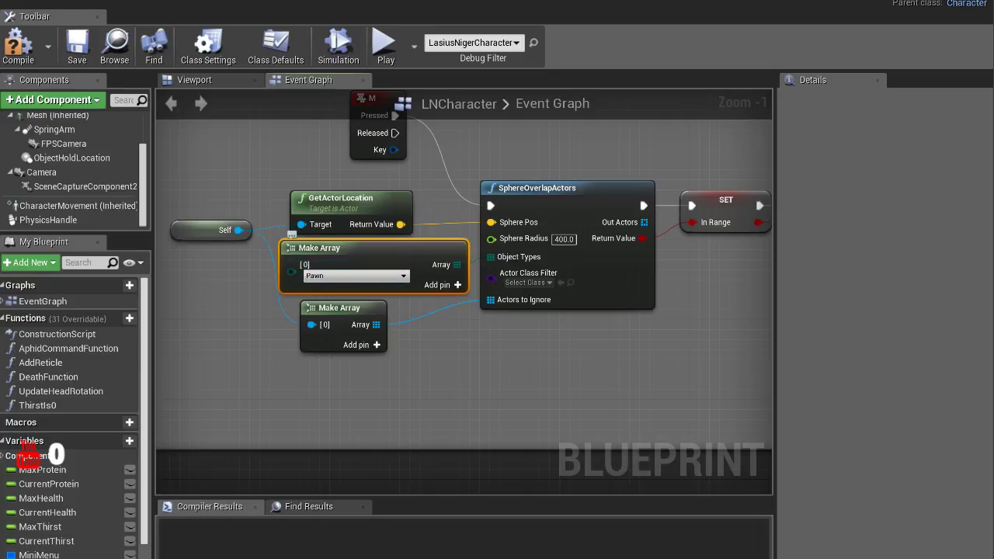
pyautogui.moveTo(531, 205)
pyautogui.mouseDown(button='right')
pyautogui.moveTo(411, 222)
pyautogui.moveTo(532, 205)
pyautogui.mouseUp(button='right')
pyautogui.click(340, 307)
pyautogui.moveTo(699, 233)
pyautogui.mouseDown(button='right')
pyautogui.moveTo(167, 322)
pyautogui.moveTo(496, 243)
pyautogui.mouseUp(button='right')
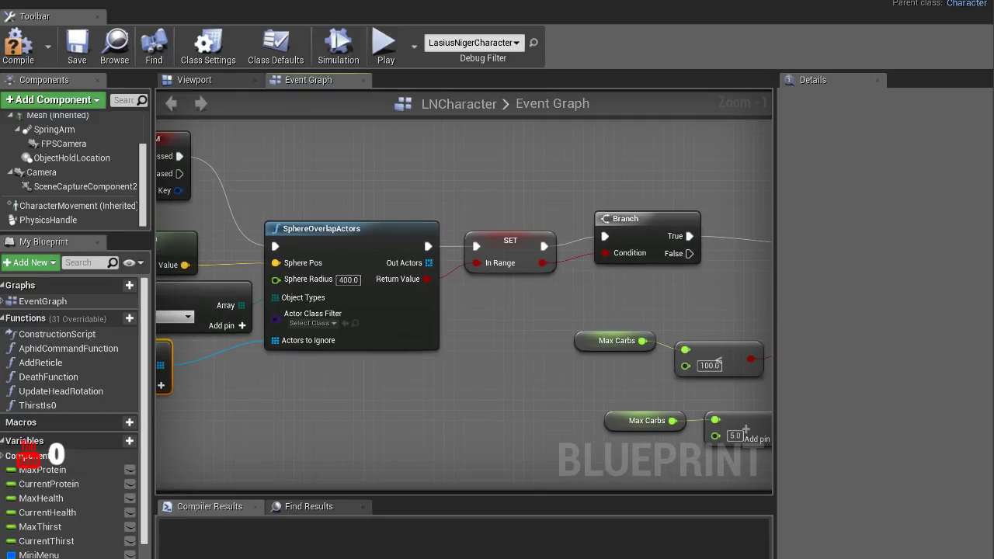
pyautogui.moveTo(424, 235); pyautogui.dragTo(373, 230, button='right')
pyautogui.click(460, 242)
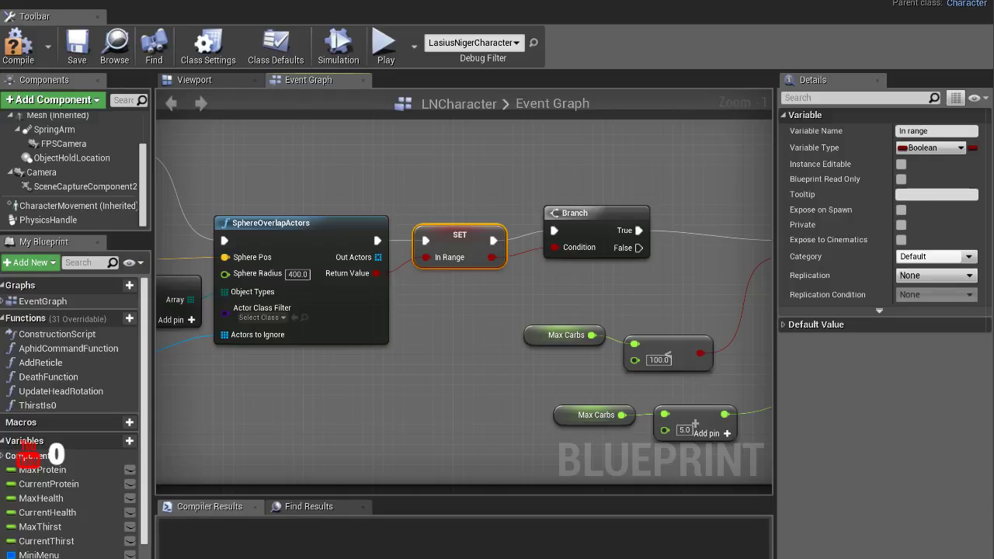
# Review the Branch and Create PLAYERFULL Widget logic, tidying the Max Carbs getter and comparison nodes
pyautogui.moveTo(695, 423); pyautogui.dragTo(662, 409, button='right')
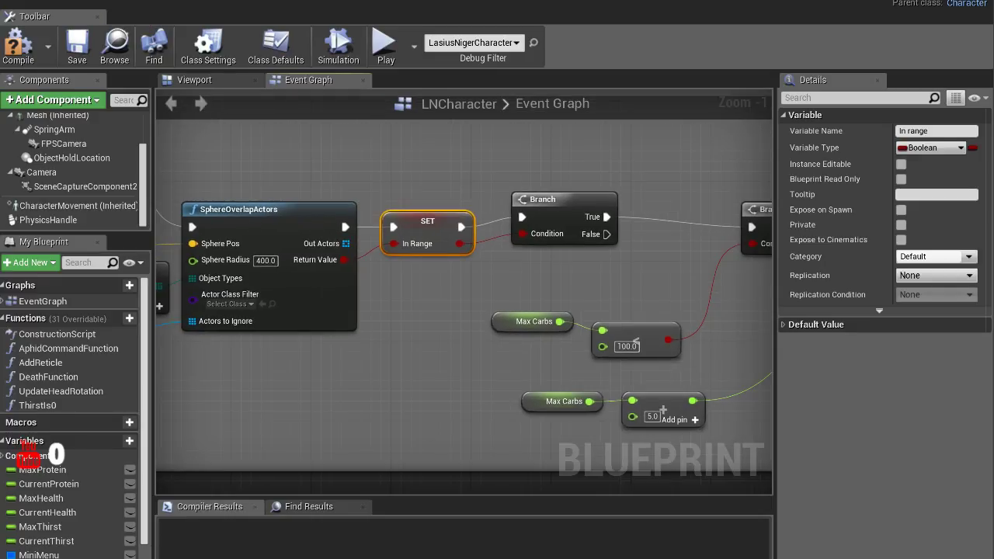
pyautogui.moveTo(422, 191); pyautogui.dragTo(410, 191, button='right')
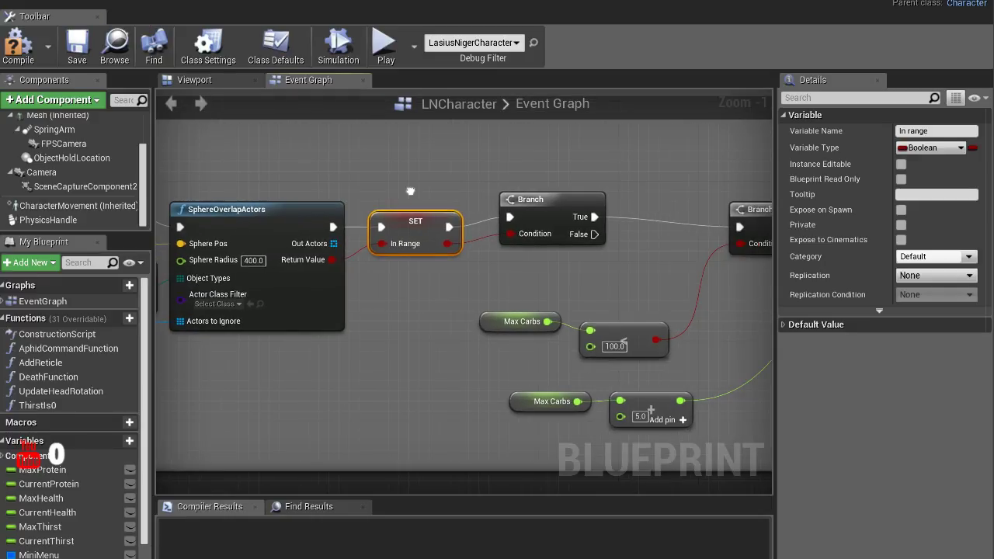
pyautogui.click(555, 199)
pyautogui.moveTo(566, 174); pyautogui.dragTo(317, 185, button='right')
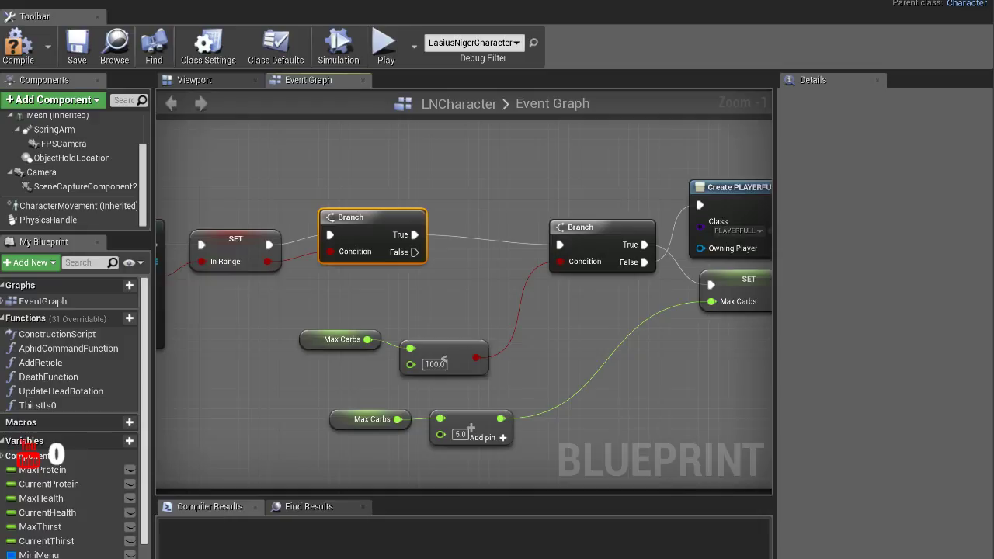
pyautogui.moveTo(793, 173); pyautogui.dragTo(726, 182, button='right')
pyautogui.click(466, 230)
pyautogui.moveTo(466, 231); pyautogui.dragTo(512, 196, button='right')
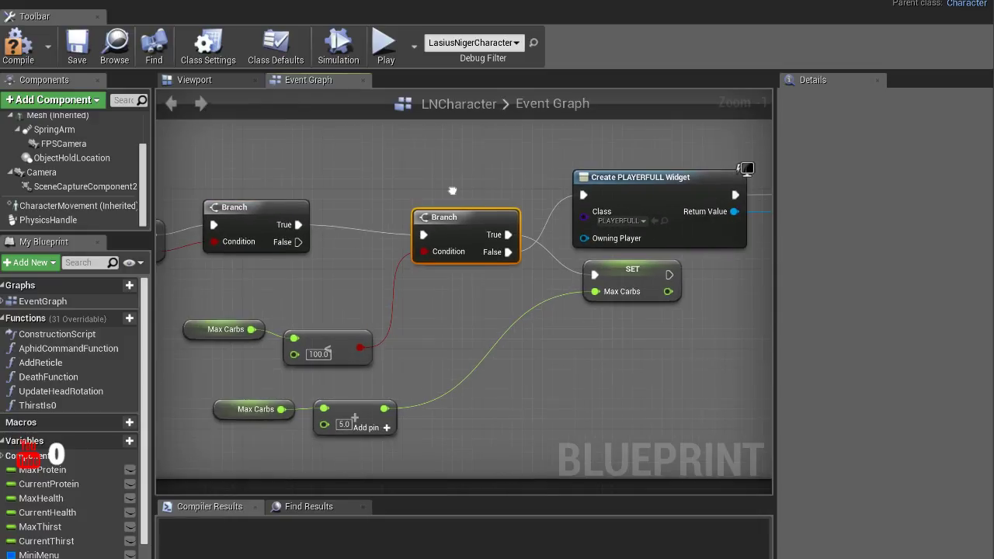
pyautogui.moveTo(256, 309); pyautogui.dragTo(226, 289)
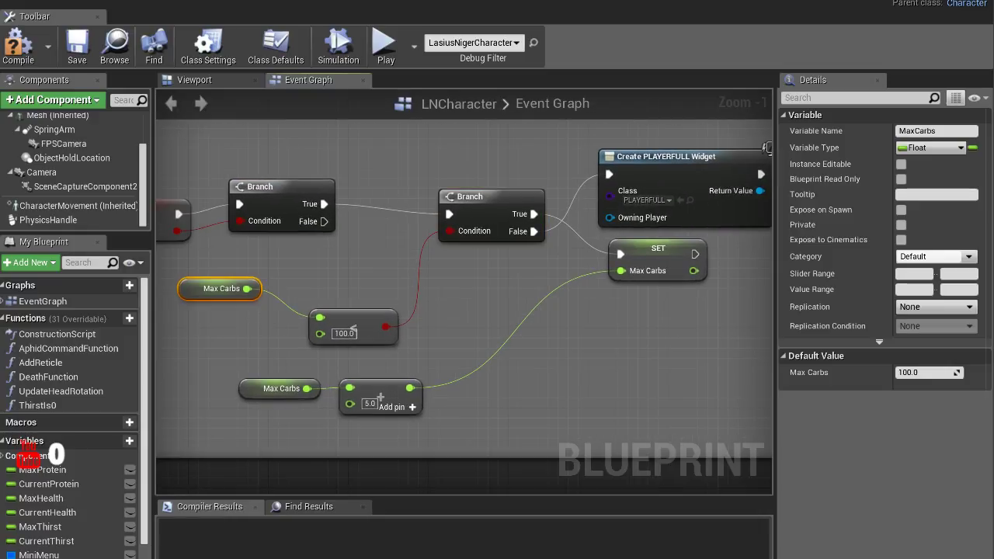
pyautogui.moveTo(385, 335); pyautogui.dragTo(356, 327)
pyautogui.moveTo(767, 148); pyautogui.dragTo(685, 160, button='right')
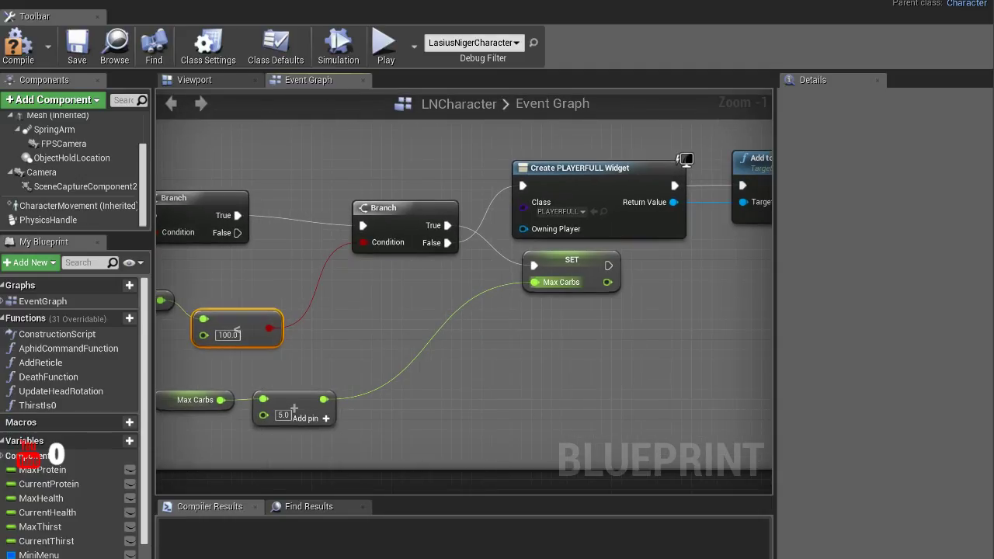
pyautogui.moveTo(685, 159); pyautogui.dragTo(584, 190, button='right')
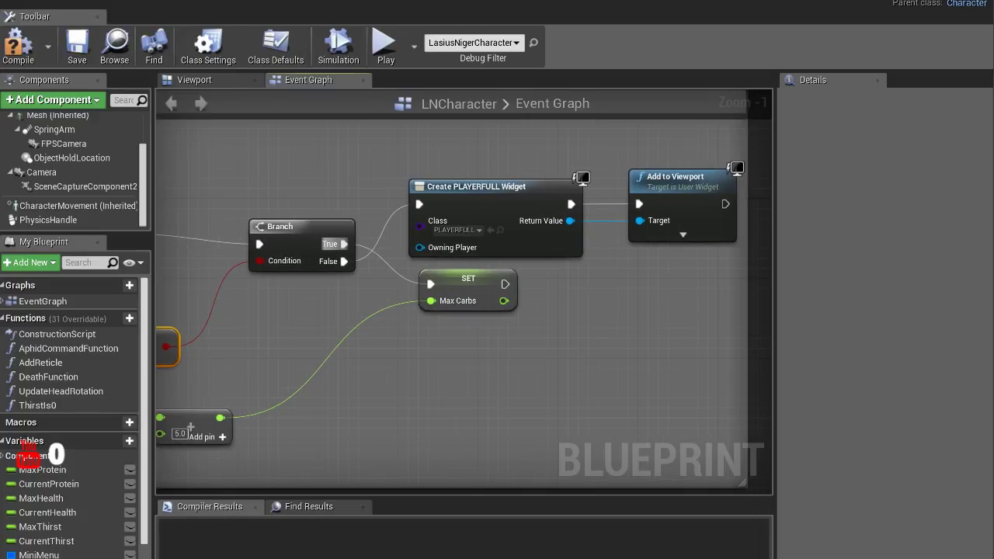
pyautogui.moveTo(304, 320); pyautogui.dragTo(354, 309, button='right')
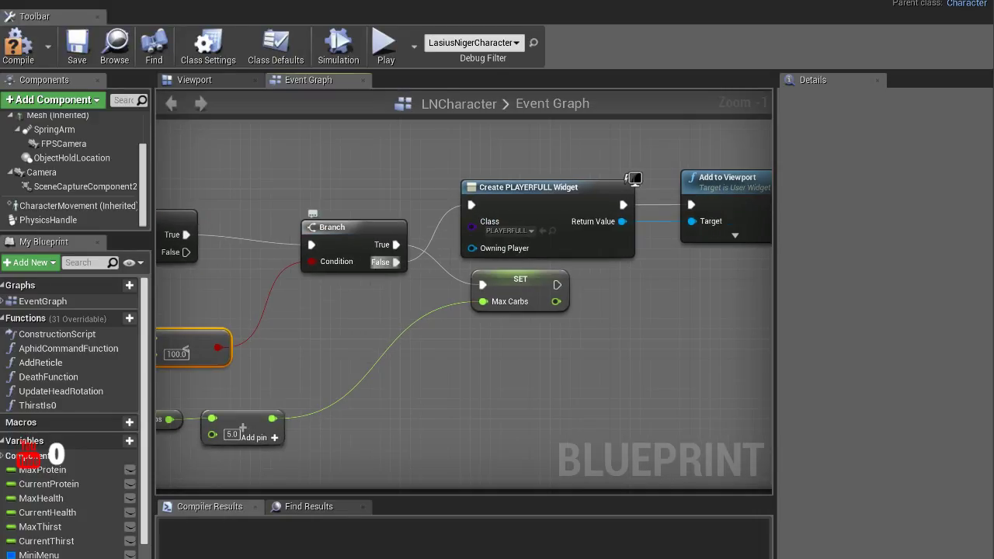
pyautogui.moveTo(505, 231)
pyautogui.mouseDown(button='right')
pyautogui.moveTo(427, 243)
pyautogui.moveTo(574, 160)
pyautogui.mouseUp(button='right')
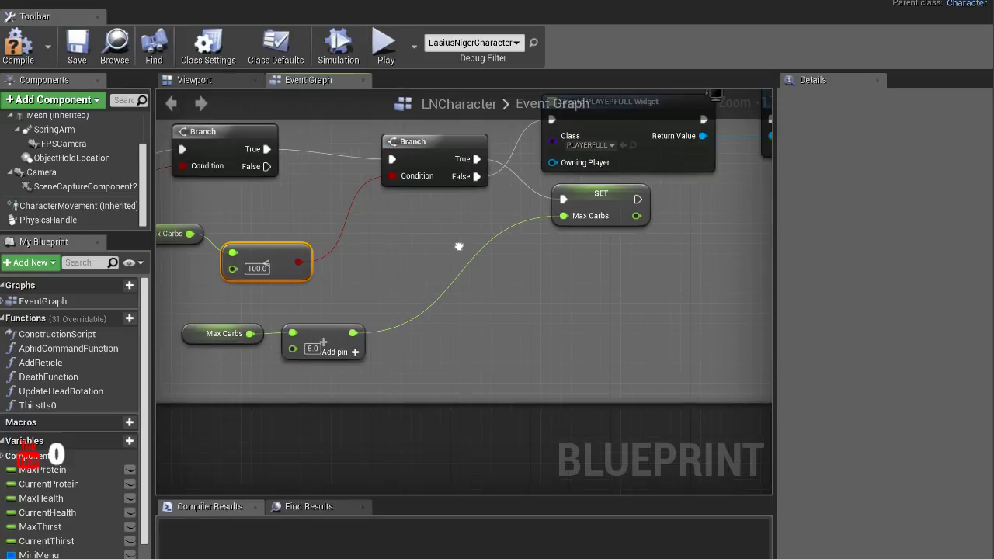
pyautogui.moveTo(579, 220); pyautogui.dragTo(579, 230)
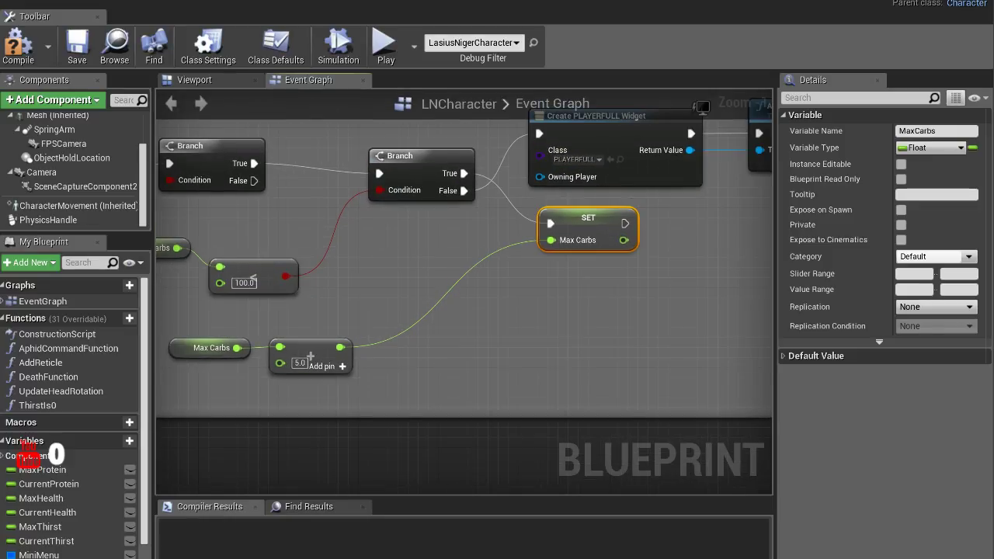
# Survey the Health, Protein, EatApple, Thirst, AphidInteraction and movement groups across the Event Graph
pyautogui.moveTo(311, 355)
pyautogui.mouseDown(button='right')
pyautogui.moveTo(451, 193)
pyautogui.moveTo(539, 432)
pyautogui.moveTo(722, 263)
pyautogui.moveTo(539, 413)
pyautogui.mouseUp(button='right')
pyautogui.scroll(-3, 451, 193)
pyautogui.scroll(-1, 721, 264)
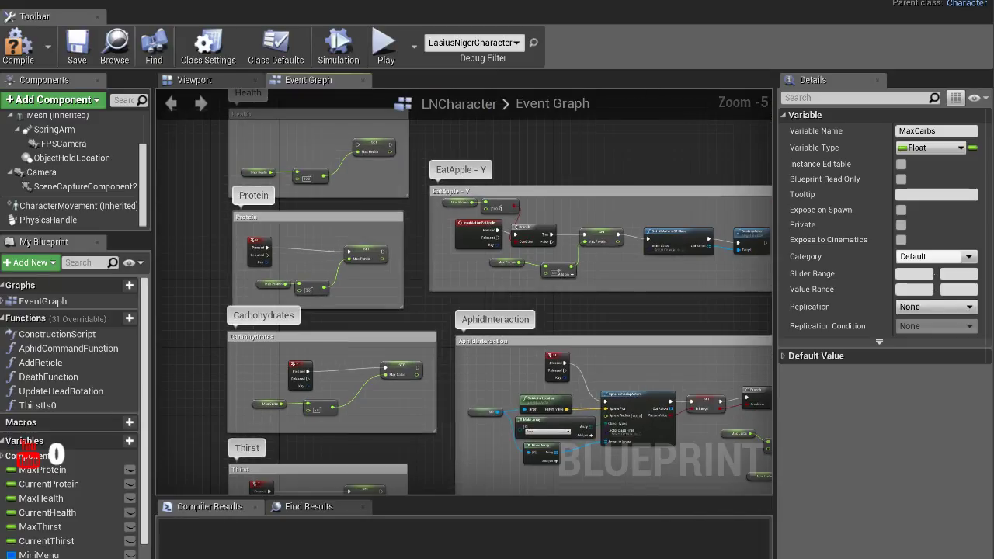
pyautogui.scroll(2, 549, 218)
pyautogui.moveTo(550, 217); pyautogui.dragTo(892, 433, button='right')
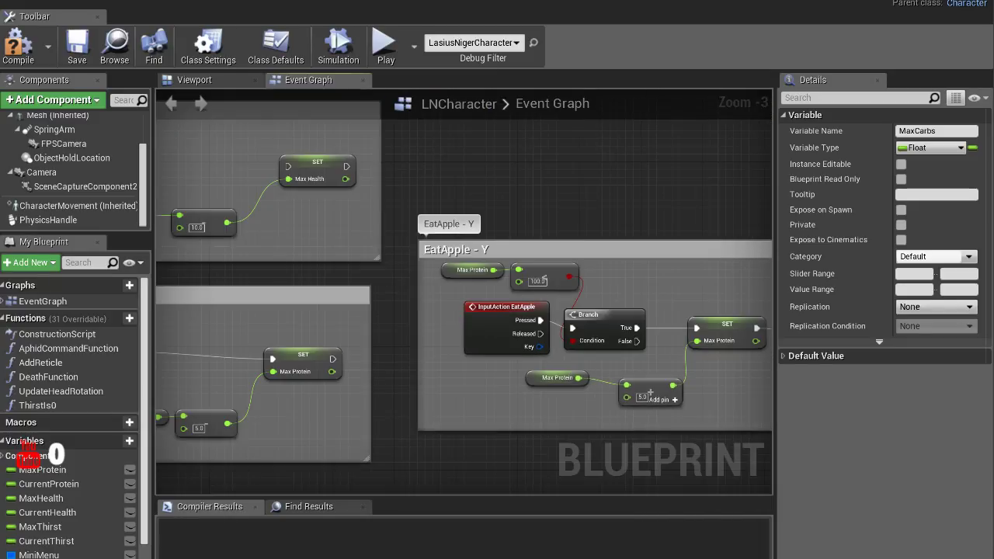
pyautogui.moveTo(456, 362); pyautogui.dragTo(453, 351, button='right')
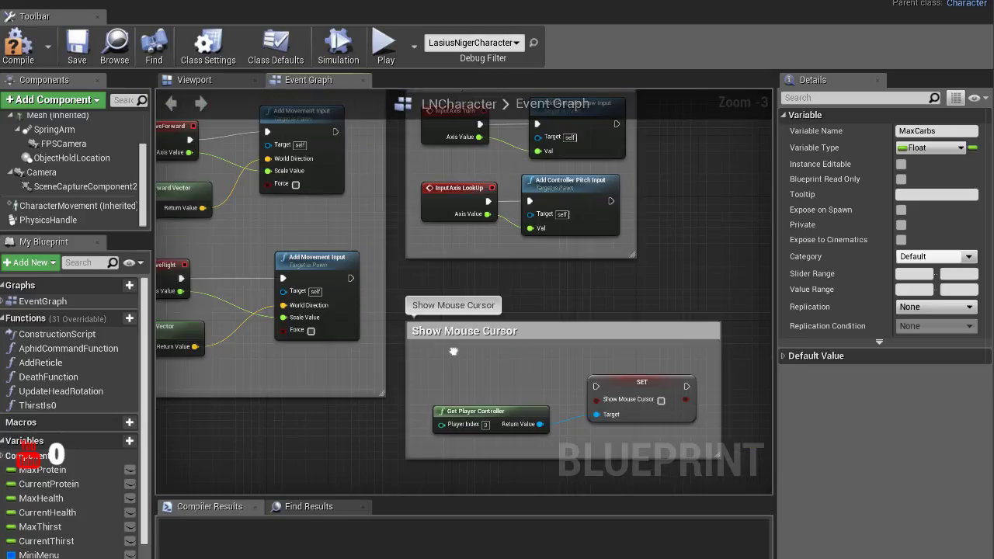
pyautogui.moveTo(453, 351)
pyautogui.mouseDown(button='right')
pyautogui.moveTo(497, 292)
pyautogui.moveTo(460, 214)
pyautogui.mouseUp(button='right')
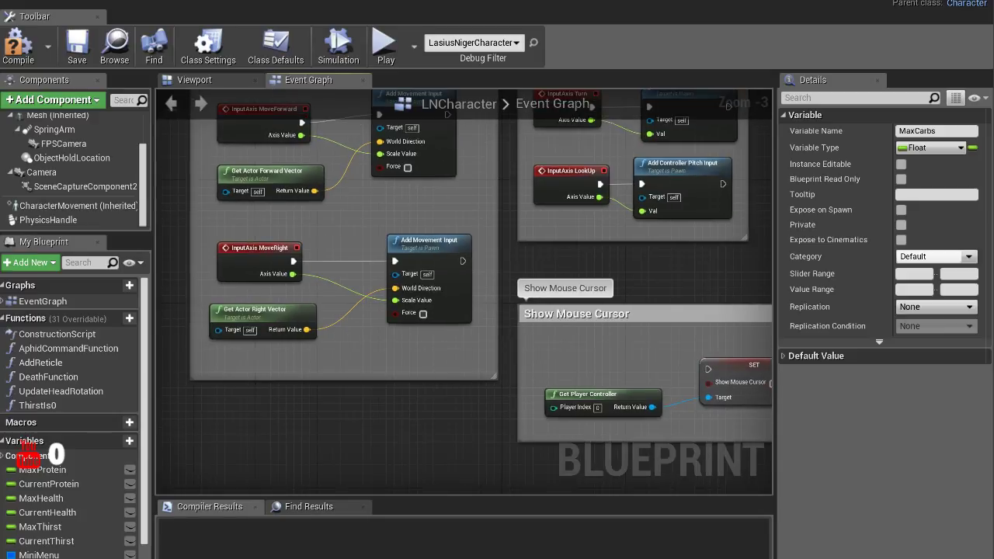
pyautogui.scroll(-1, 460, 214)
pyautogui.scroll(-1, 460, 214)
pyautogui.moveTo(460, 213); pyautogui.dragTo(453, 54, button='right')
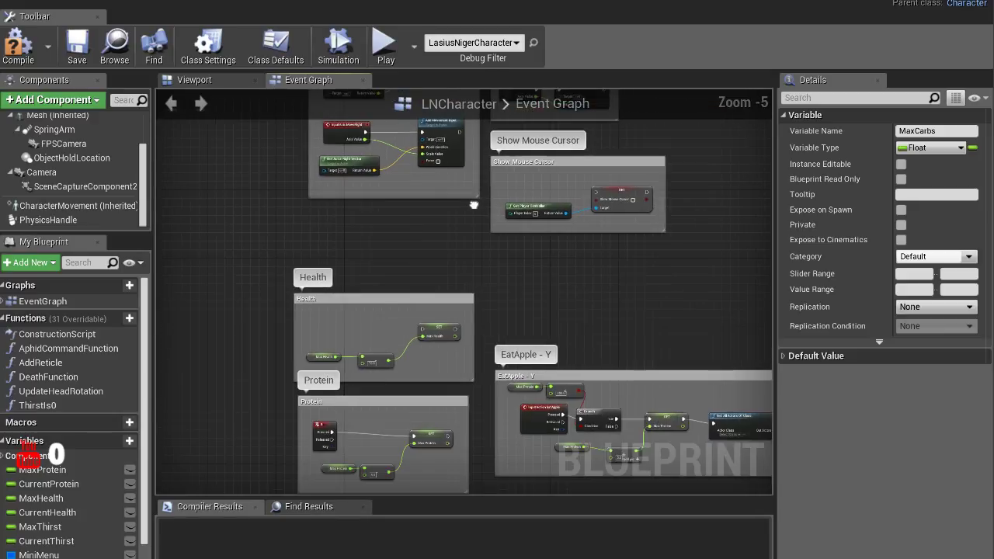
pyautogui.moveTo(458, 388); pyautogui.dragTo(465, 103, button='right')
pyautogui.moveTo(544, 349); pyautogui.dragTo(374, 295, button='right')
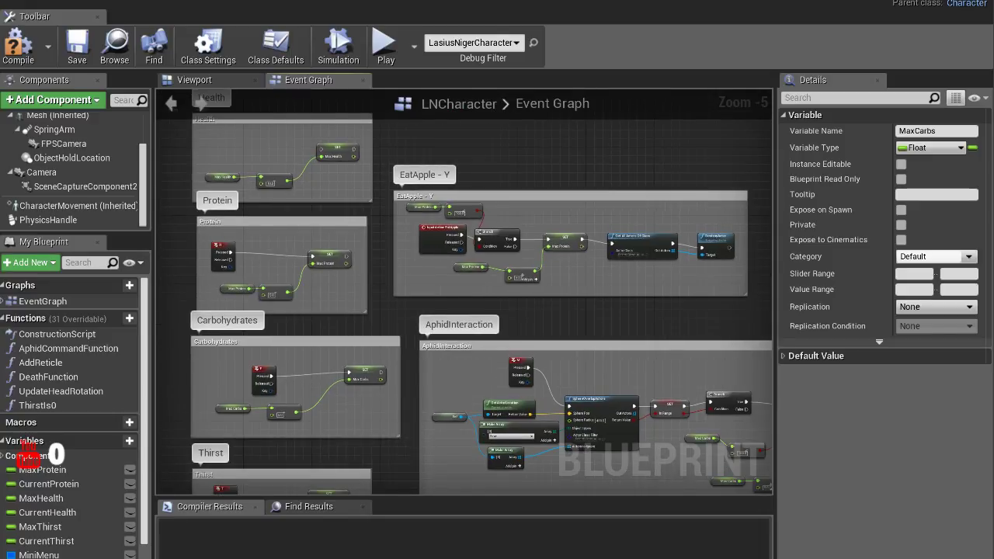
pyautogui.moveTo(466, 233); pyautogui.dragTo(457, 439, button='right')
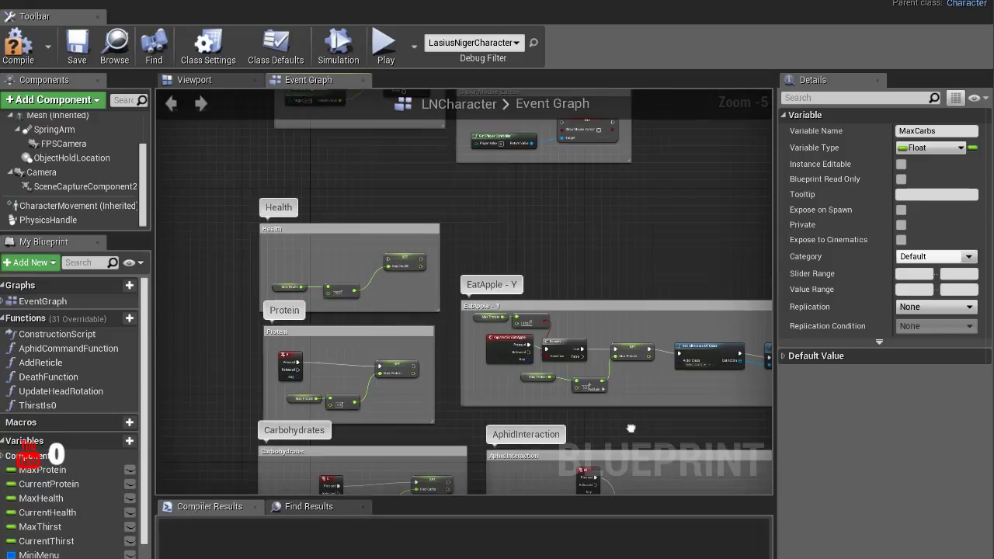
pyautogui.moveTo(466, 233); pyautogui.dragTo(273, 348, button='right')
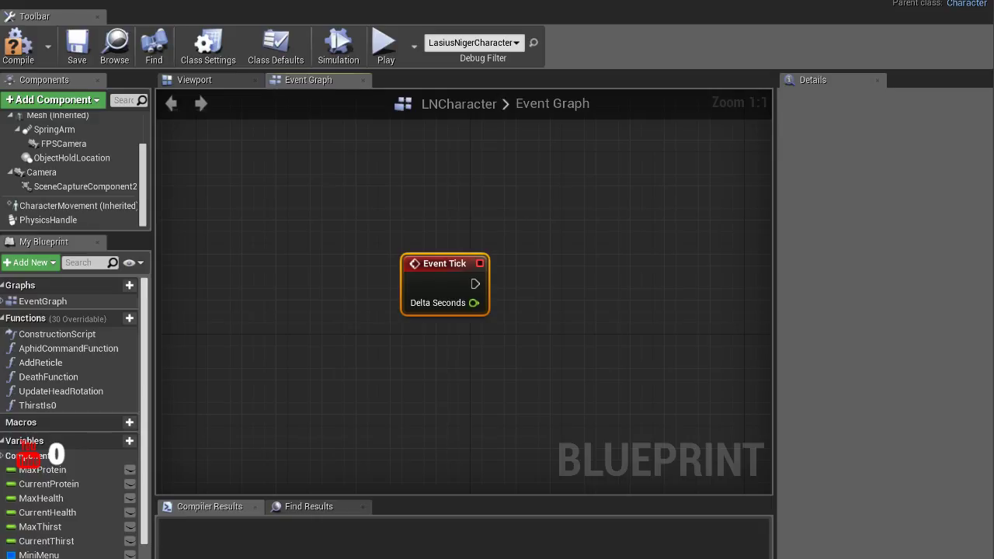
# Inspect the DeathFunction graph and its Max Health check
pyautogui.moveTo(412, 248); pyautogui.dragTo(365, 239, button='right')
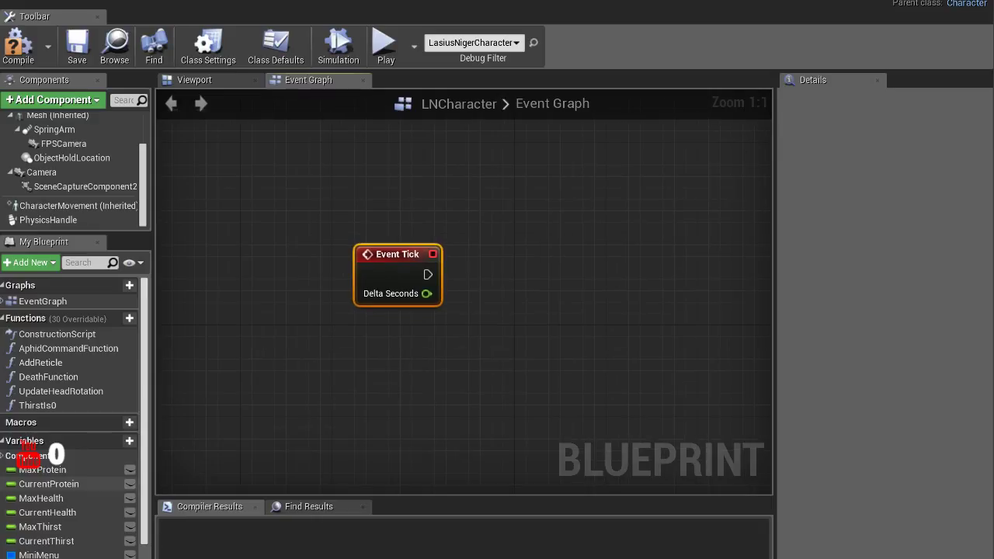
pyautogui.doubleClick(49, 377)
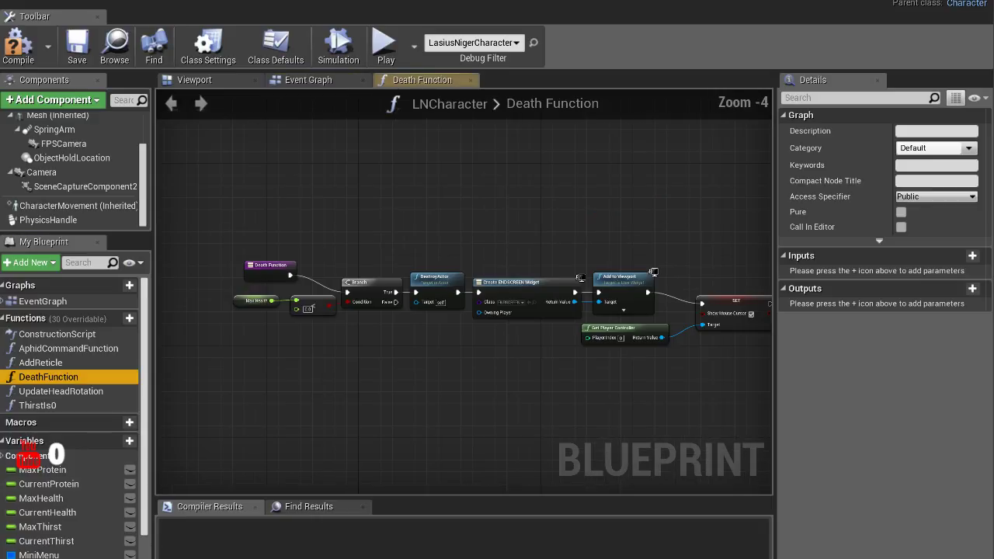
pyautogui.moveTo(466, 310); pyautogui.dragTo(494, 273, button='right')
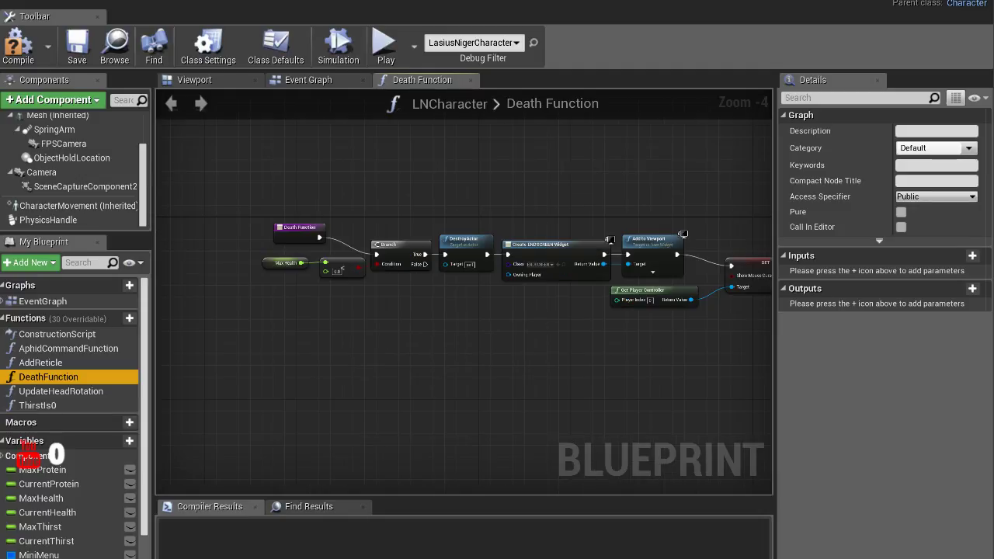
pyautogui.click(279, 274)
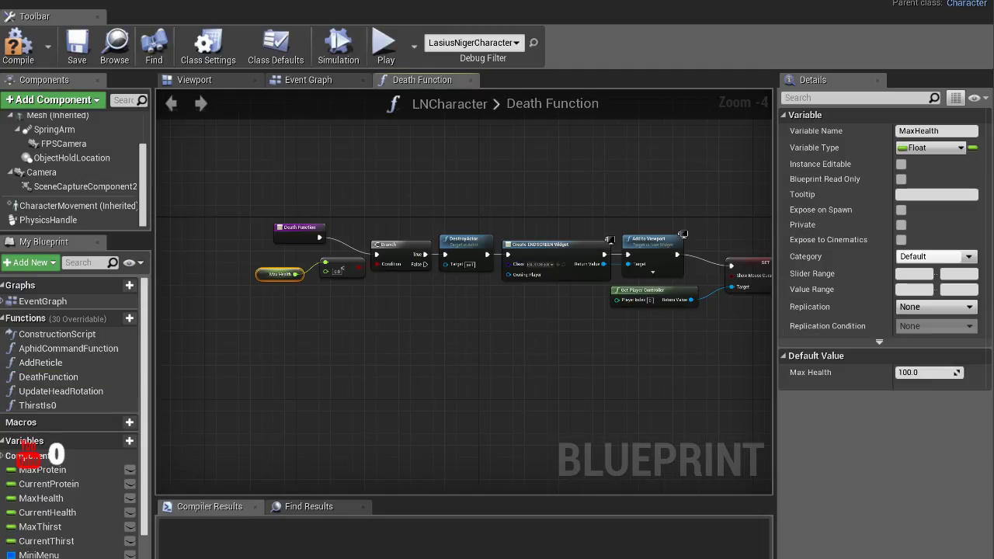
# Delete the Event Tick node from the Event Graph
pyautogui.click(308, 80)
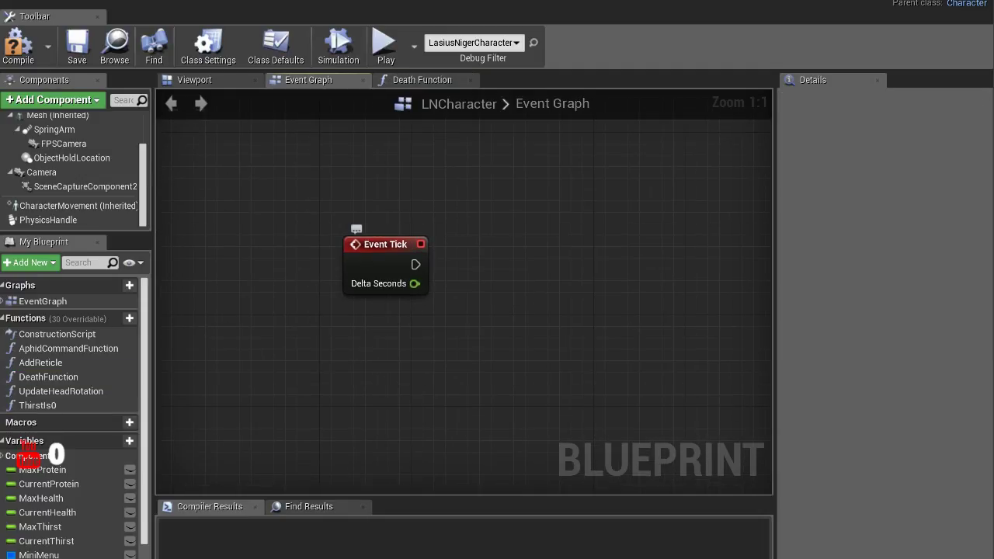
pyautogui.click(385, 244)
pyautogui.moveTo(388, 272)
pyautogui.mouseDown(button='right')
pyautogui.moveTo(763, 290)
pyautogui.moveTo(618, 369)
pyautogui.moveTo(415, 321)
pyautogui.mouseUp(button='right')
pyautogui.press('Delete')
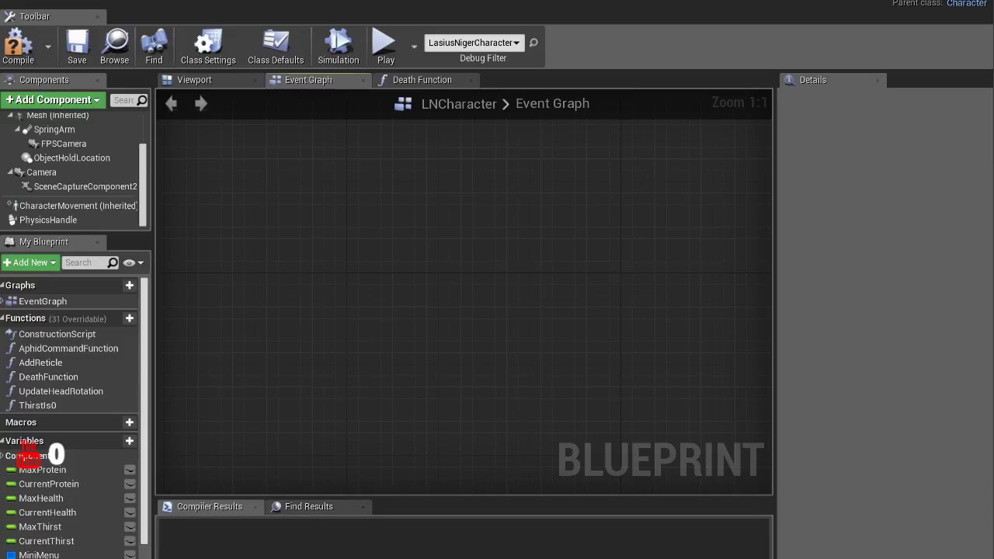
# Create a custom event named Protien&CarbsIs0 and add a Set Timer by Event node
pyautogui.write('E')
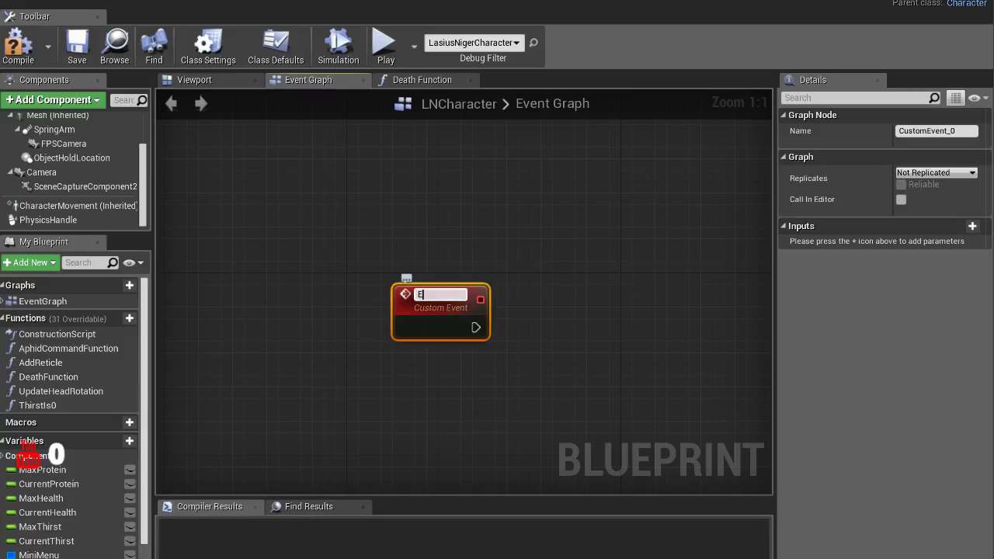
pyautogui.press('BackSpace')
pyautogui.write('Pr')
pyautogui.press('BackSpace')
pyautogui.press('BackSpace')
pyautogui.write('Prote')
pyautogui.press('BackSpace')
pyautogui.press('BackSpace')
pyautogui.write('tien')
pyautogui.write('&')
pyautogui.write('Carb')
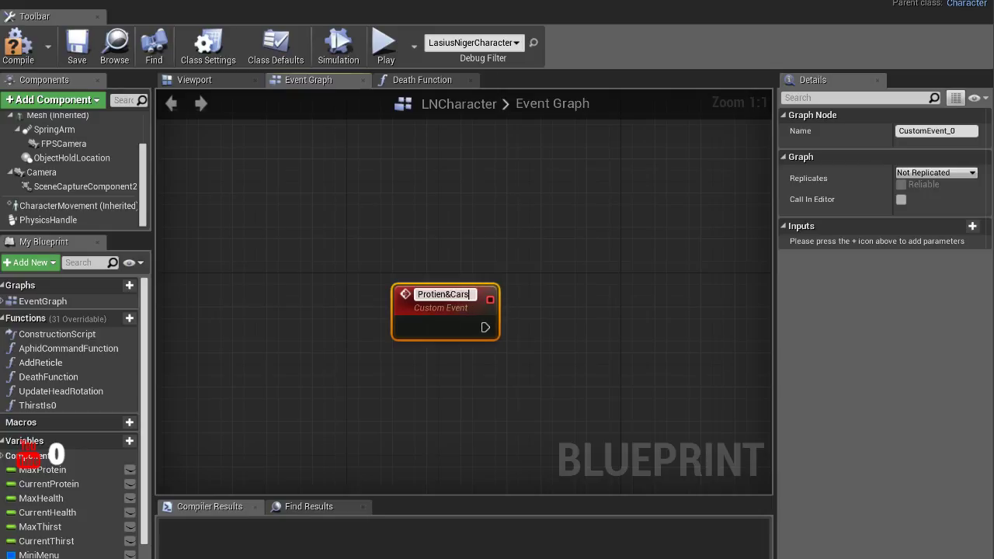
pyautogui.write('s')
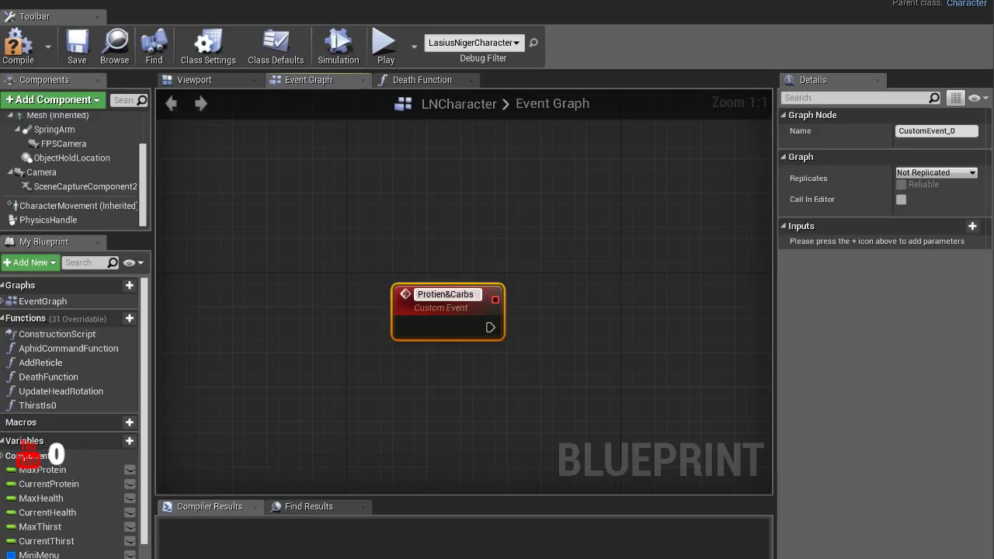
pyautogui.write('Is')
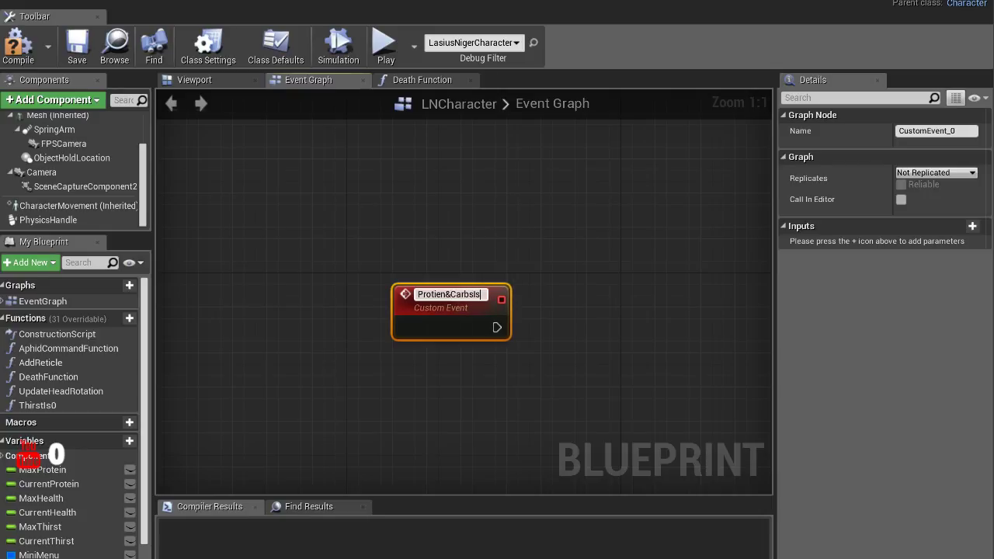
pyautogui.write('0')
pyautogui.press('Return')
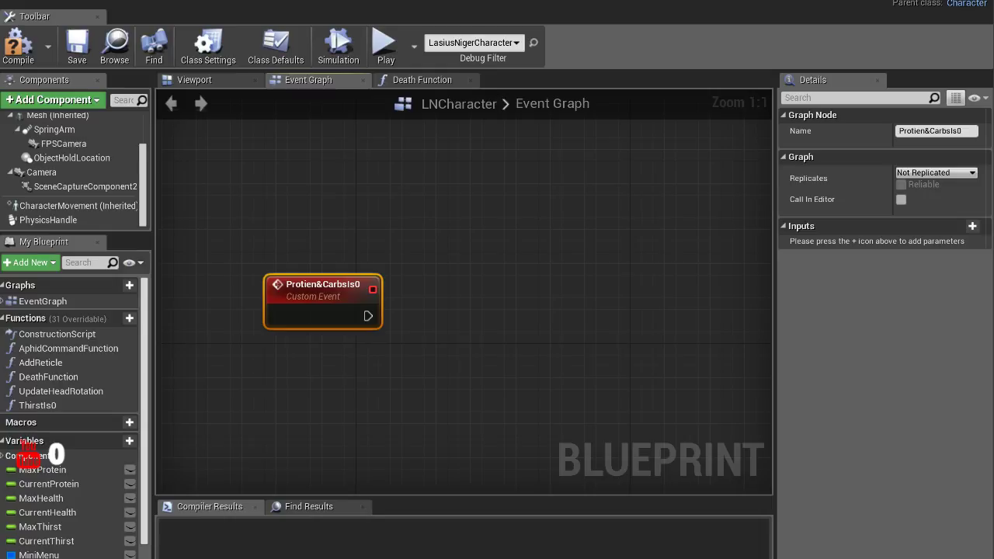
pyautogui.click(443, 240)
pyautogui.hotkey('ctrl', 'v')
# Wire Protien&CarbsIs0 into the timer's Event input, then add and remove a trial Event Tick trigger
pyautogui.moveTo(460, 289); pyautogui.dragTo(373, 289)
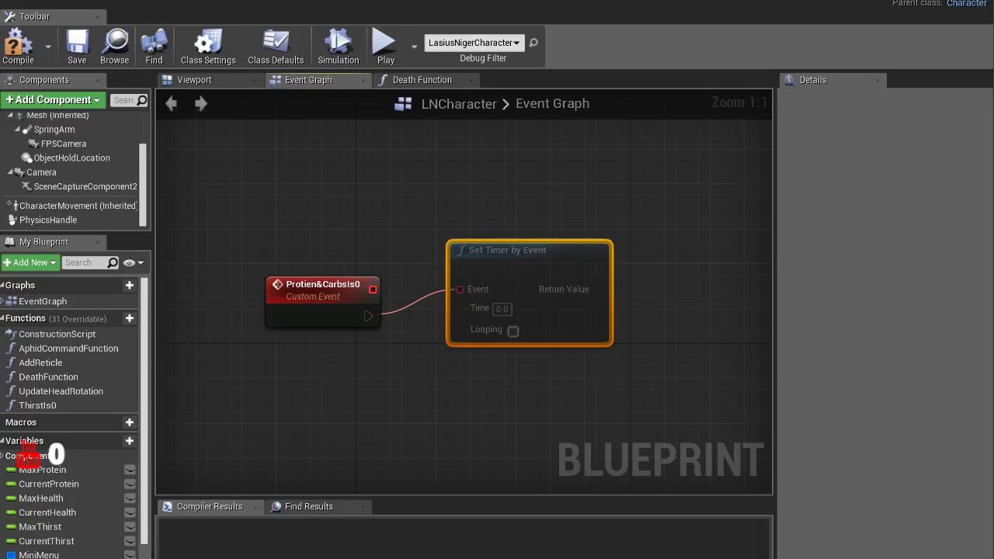
pyautogui.moveTo(513, 250)
pyautogui.mouseDown()
pyautogui.moveTo(512, 204)
pyautogui.moveTo(524, 192)
pyautogui.mouseUp()
pyautogui.moveTo(471, 212)
pyautogui.mouseDown()
pyautogui.moveTo(319, 219)
pyautogui.moveTo(309, 209)
pyautogui.mouseUp()
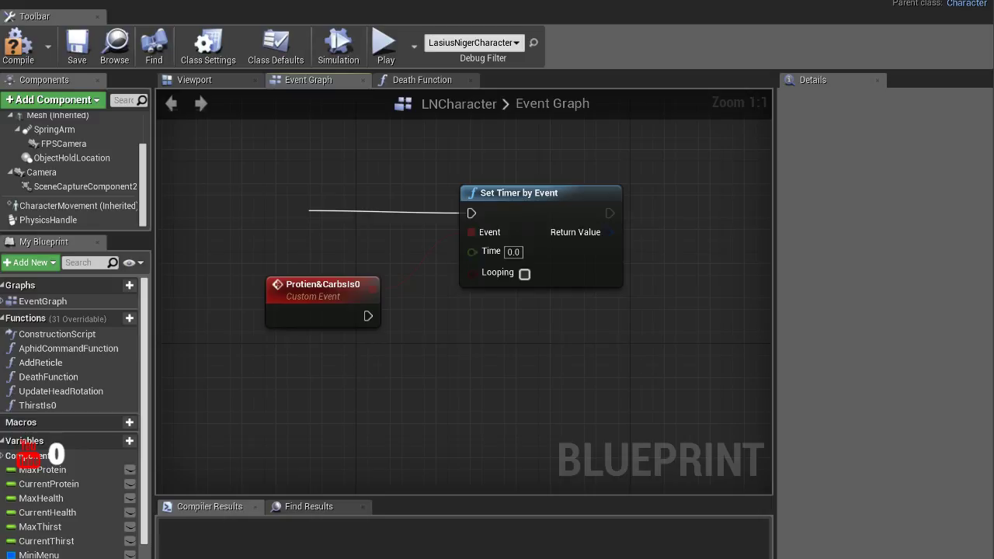
pyautogui.moveTo(381, 224); pyautogui.dragTo(344, 213)
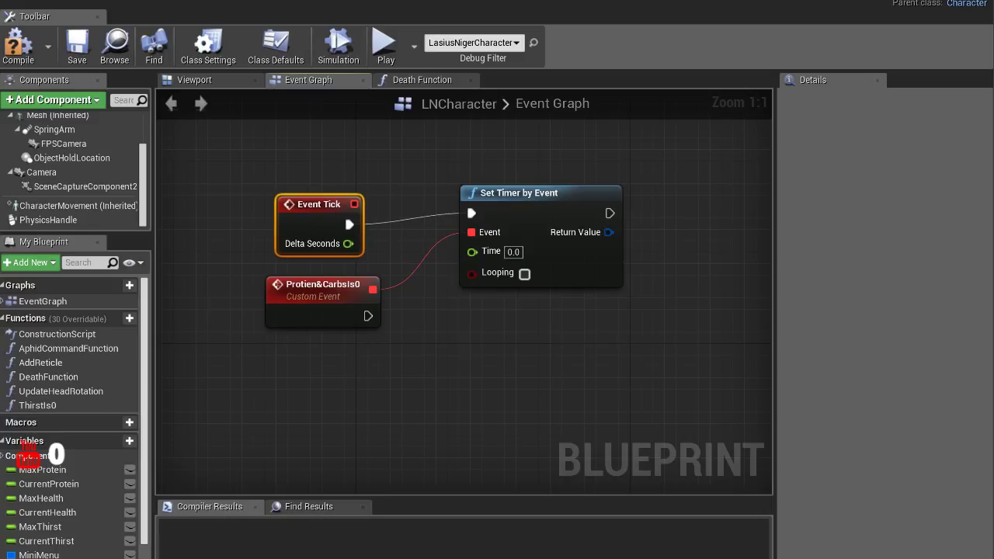
pyautogui.press('Delete')
pyautogui.moveTo(471, 212); pyautogui.dragTo(290, 211)
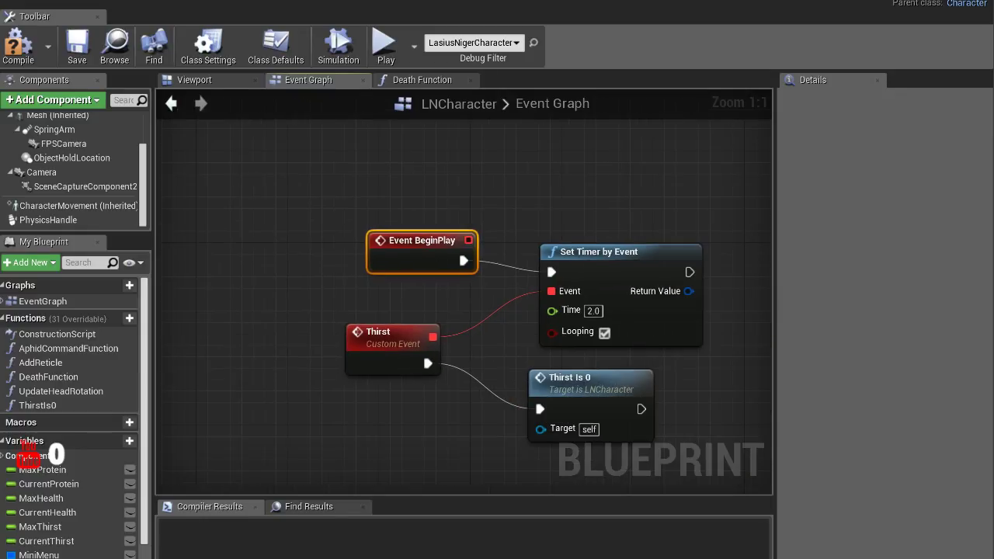
# Open ThirstIs0 and box-select its Branch, <= 0.0 comparison and SET Max Health nodes
pyautogui.click(536, 337)
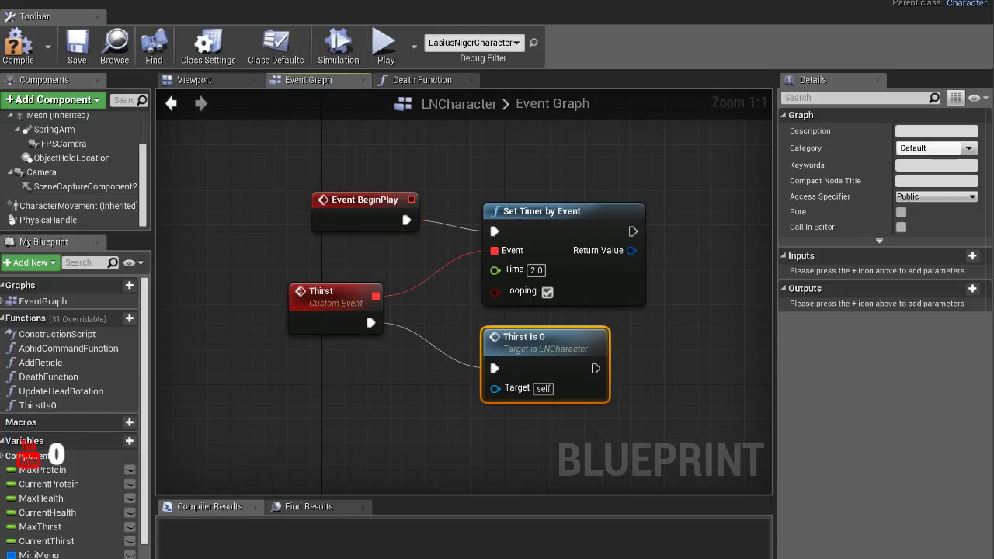
pyautogui.doubleClick(37, 405)
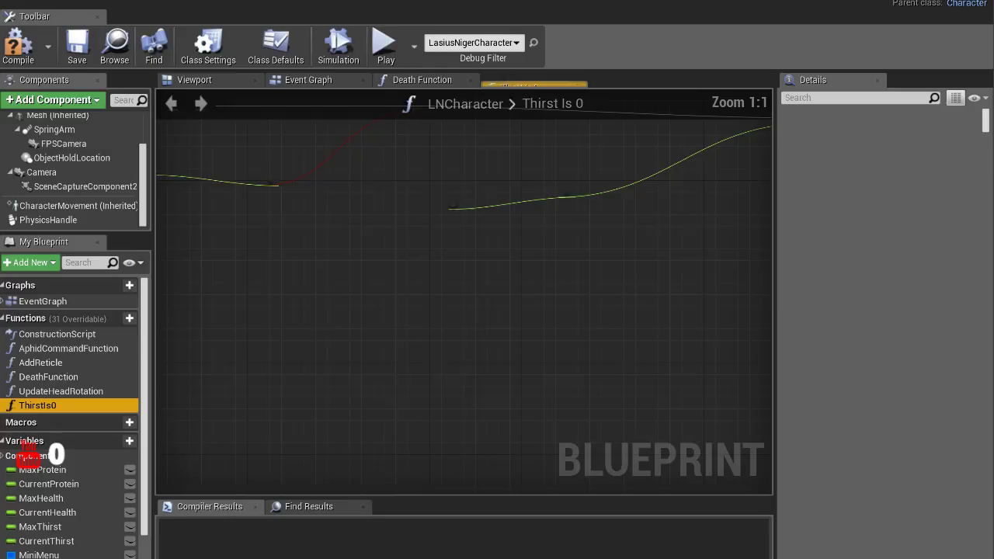
pyautogui.scroll(-2, 759, 206)
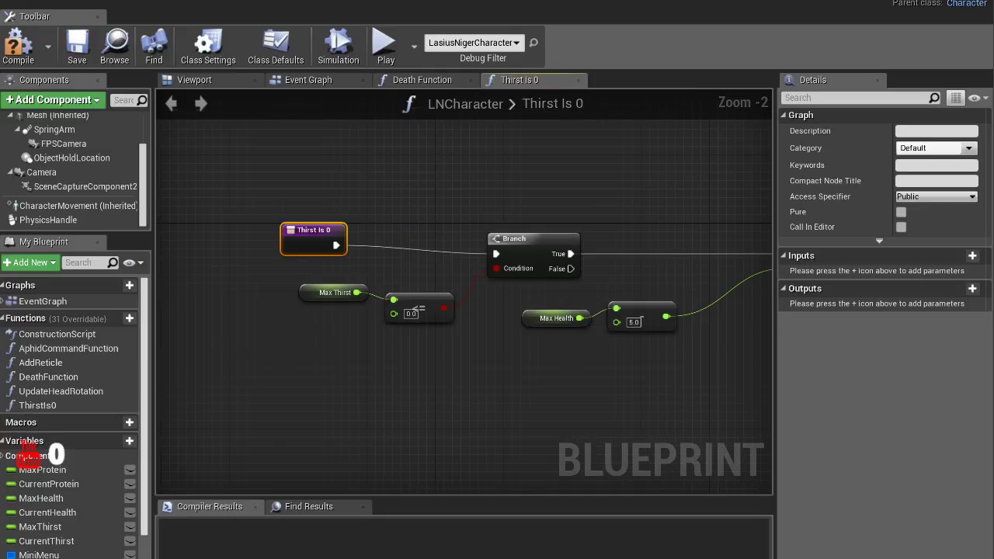
pyautogui.click(305, 233)
pyautogui.moveTo(304, 233)
pyautogui.mouseDown()
pyautogui.moveTo(165, 241)
pyautogui.moveTo(226, 245)
pyautogui.mouseUp()
pyautogui.scroll(-2, 225, 245)
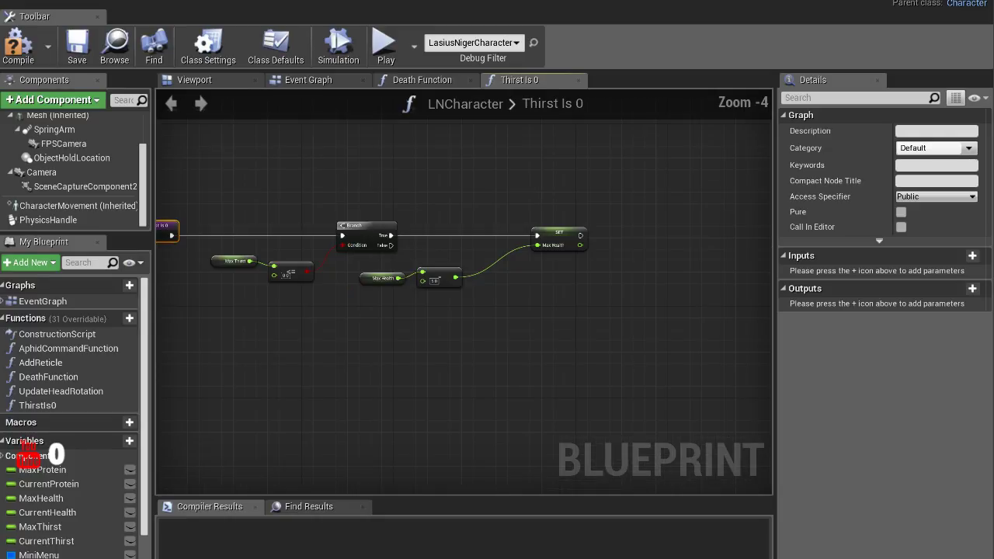
pyautogui.moveTo(216, 205); pyautogui.dragTo(608, 299)
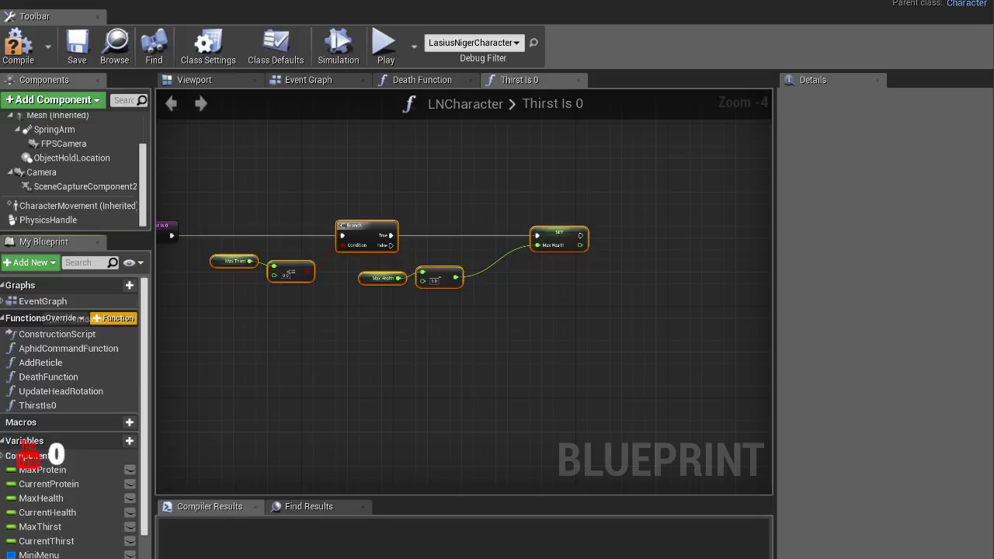
# Create a function named Carbs&ProtienIs0 and paste the copied thirst-check nodes into it
pyautogui.click(115, 318)
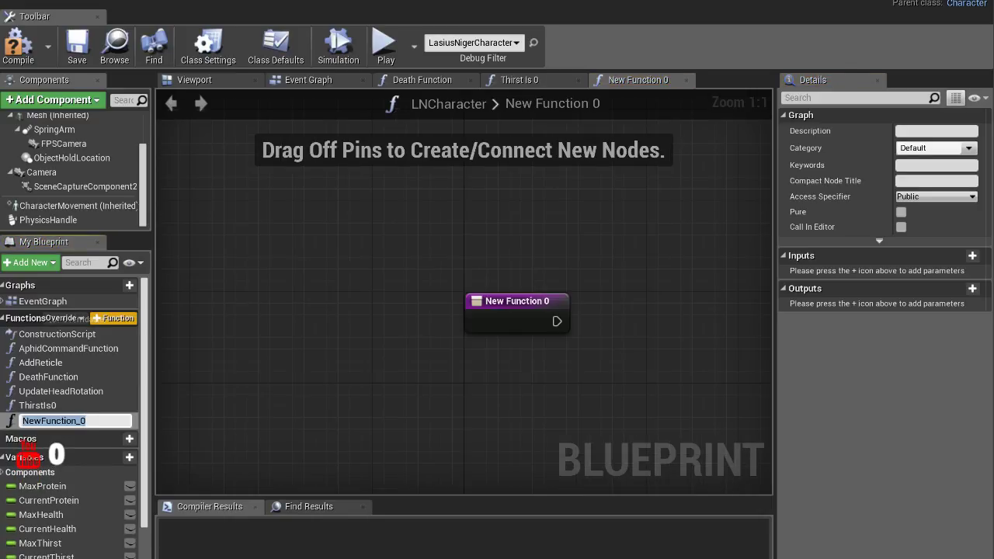
pyautogui.write('Carbs')
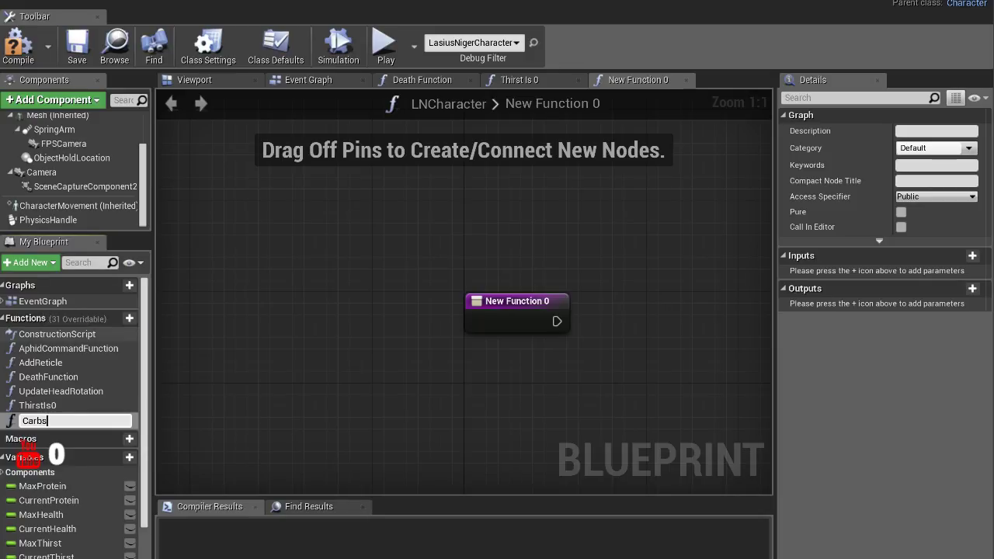
pyautogui.write('&')
pyautogui.write('Protien')
pyautogui.write('Is0')
pyautogui.press('Return')
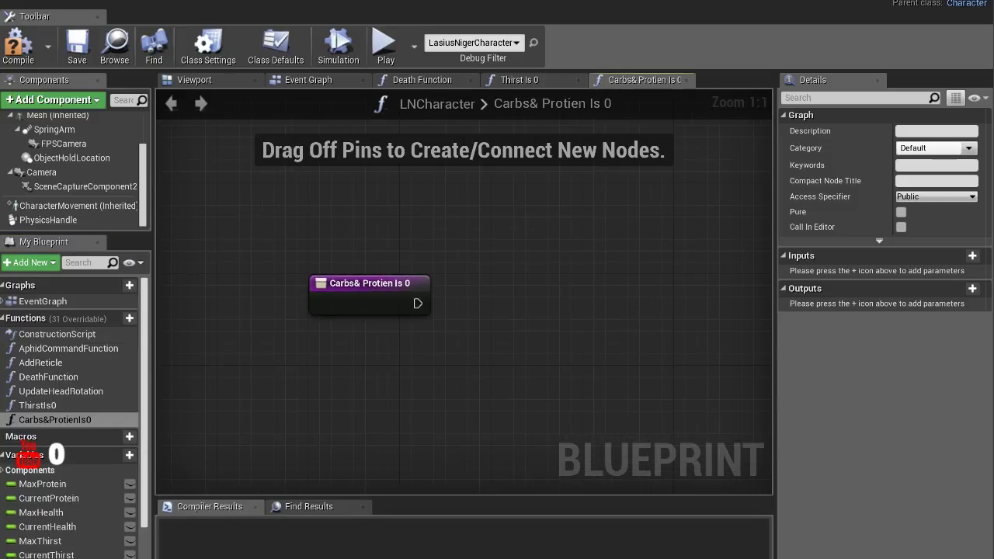
pyautogui.hotkey('ctrl', 'v')
# Wire the function entry to the Branch and delete the Max Thirst getter
pyautogui.moveTo(418, 304); pyautogui.dragTo(572, 304)
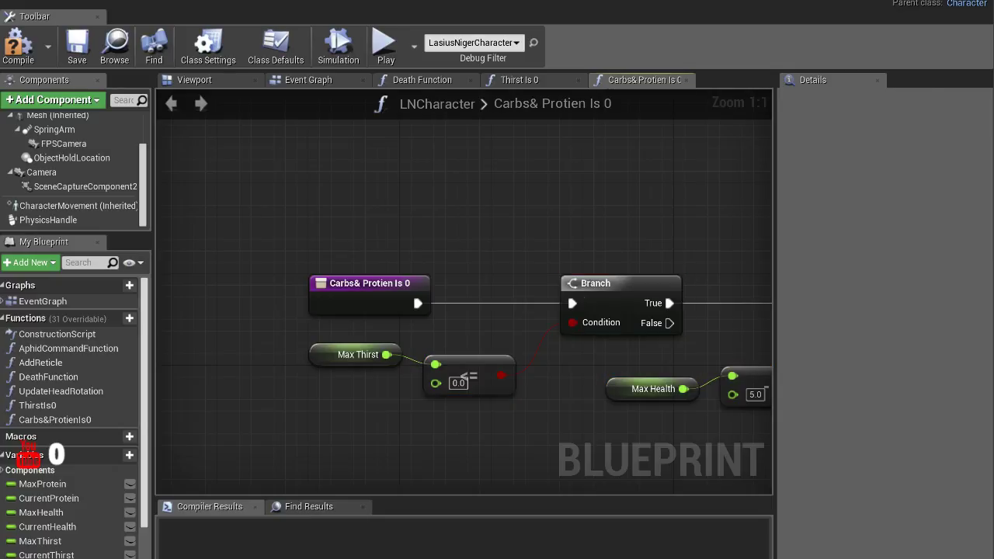
pyautogui.click(357, 354)
pyautogui.press('Delete')
pyautogui.click(596, 353)
pyautogui.press('Delete')
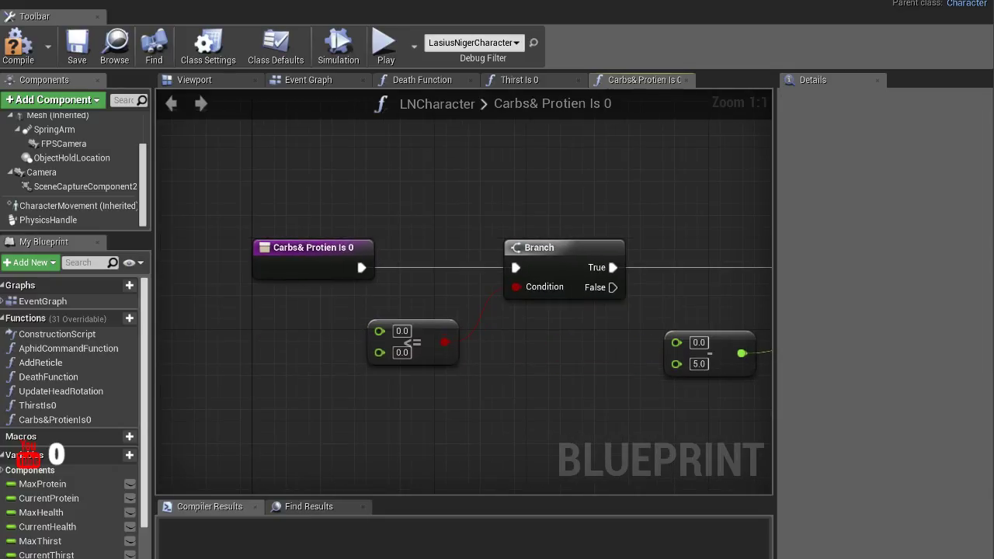
pyautogui.moveTo(510, 256)
pyautogui.mouseDown(button='right')
pyautogui.moveTo(265, 238)
pyautogui.moveTo(560, 190)
pyautogui.mouseUp(button='right')
pyautogui.hotkey('ctrl', 'z')
# Add Max Carbs and Max Protein getters, and wire a duplicated <= comparison into the Branch condition
pyautogui.moveTo(375, 257)
pyautogui.mouseDown()
pyautogui.moveTo(404, 264)
pyautogui.moveTo(330, 229)
pyautogui.mouseUp()
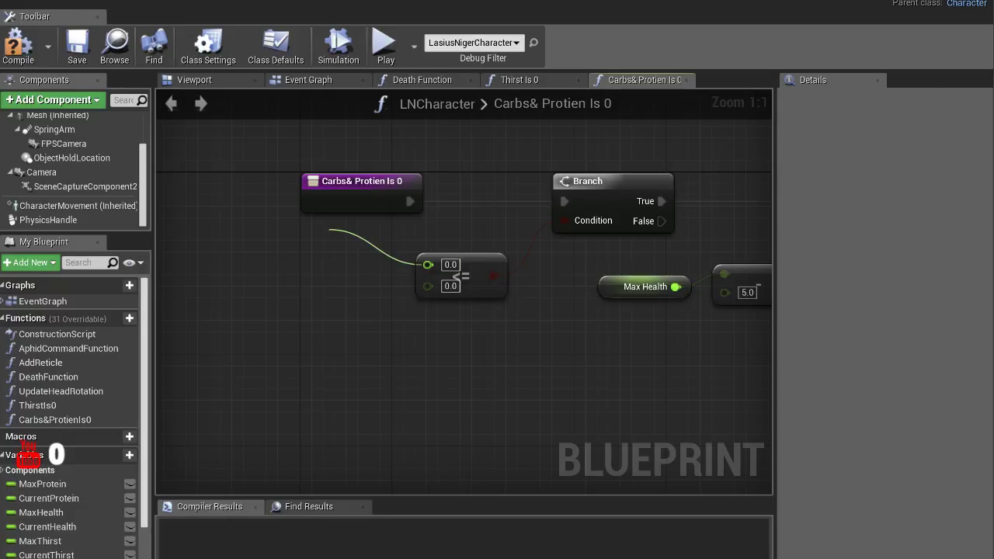
pyautogui.moveTo(365, 240); pyautogui.dragTo(270, 241)
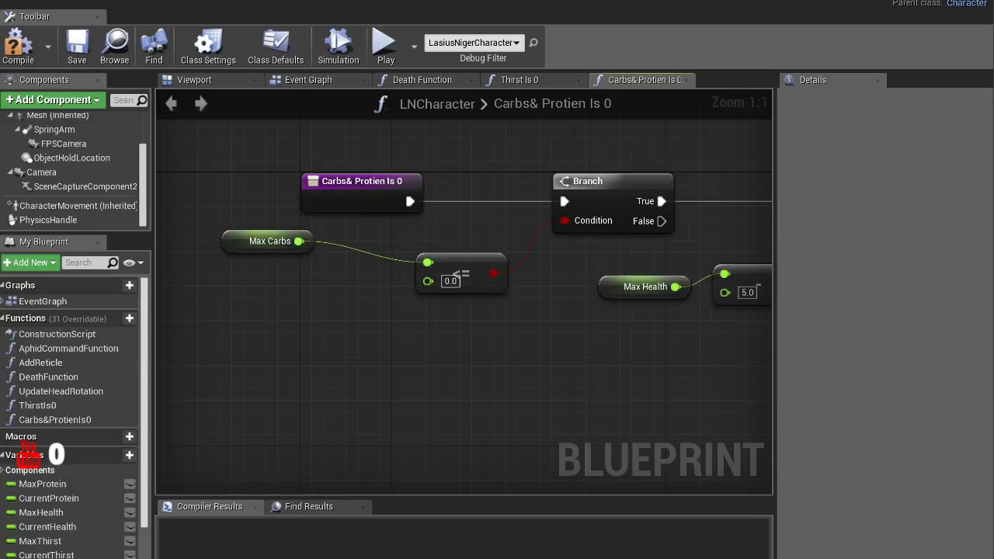
pyautogui.moveTo(427, 262); pyautogui.dragTo(340, 290)
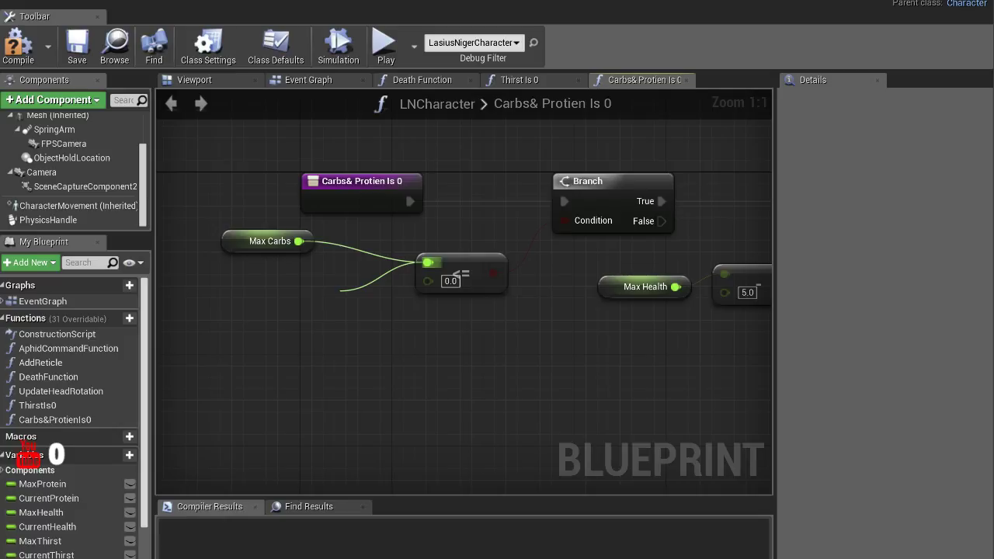
pyautogui.moveTo(340, 291)
pyautogui.mouseDown()
pyautogui.moveTo(373, 294)
pyautogui.moveTo(255, 287)
pyautogui.mouseUp()
pyautogui.moveTo(405, 190); pyautogui.dragTo(363, 197, button='right')
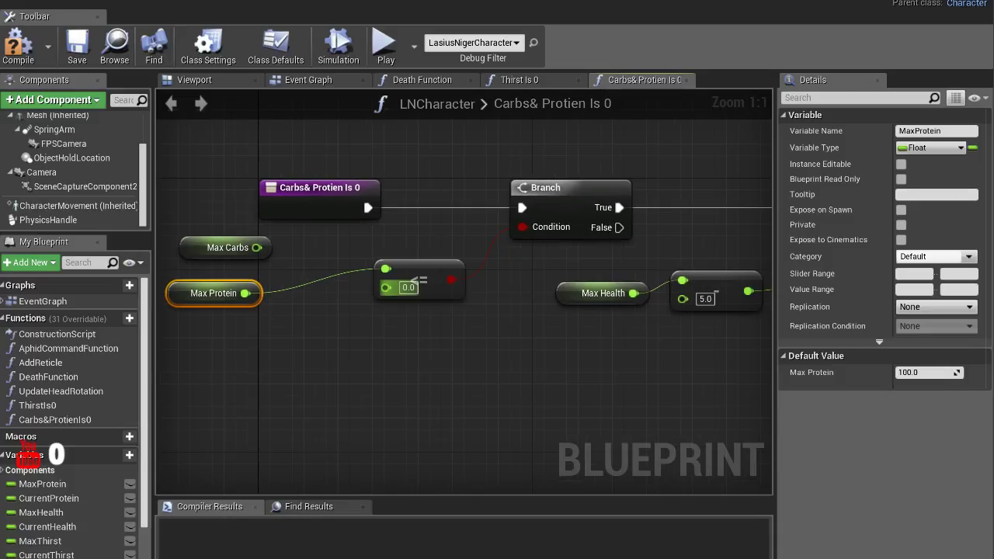
pyautogui.moveTo(362, 196); pyautogui.dragTo(406, 157)
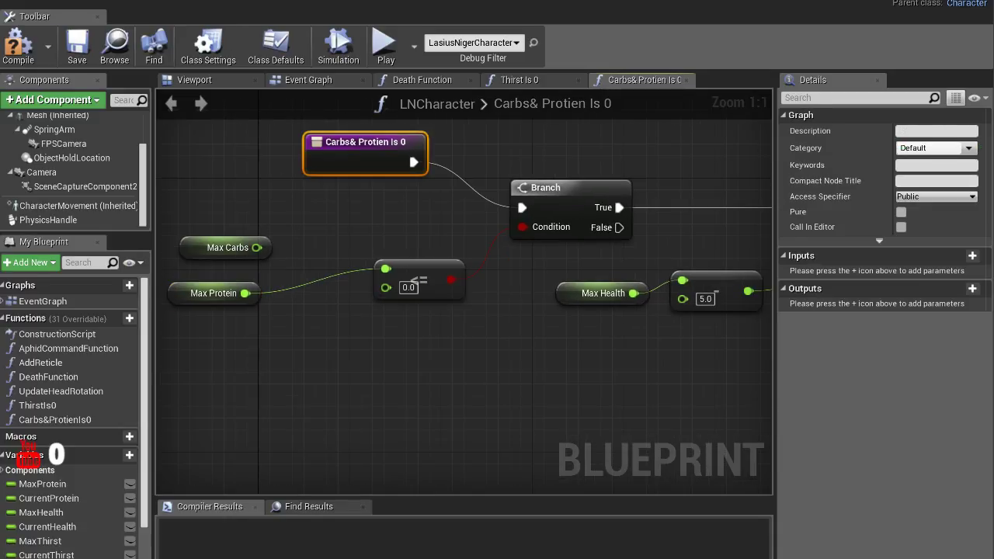
pyautogui.click(419, 283)
pyautogui.hotkey('ctrl', 'c')
pyautogui.hotkey('ctrl', 'v')
pyautogui.moveTo(442, 236)
pyautogui.mouseDown()
pyautogui.moveTo(419, 225)
pyautogui.moveTo(523, 226)
pyautogui.mouseUp()
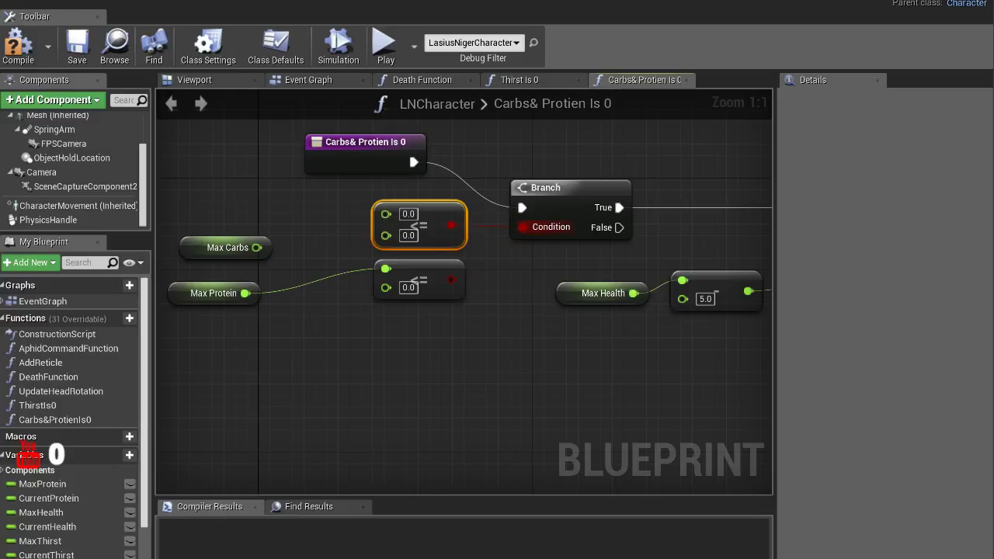
# Rearrange the nodes and wire Max Carbs into the upper <= 0.0 comparison
pyautogui.moveTo(517, 197)
pyautogui.mouseDown(button='right')
pyautogui.moveTo(482, 194)
pyautogui.moveTo(557, 284)
pyautogui.mouseUp(button='right')
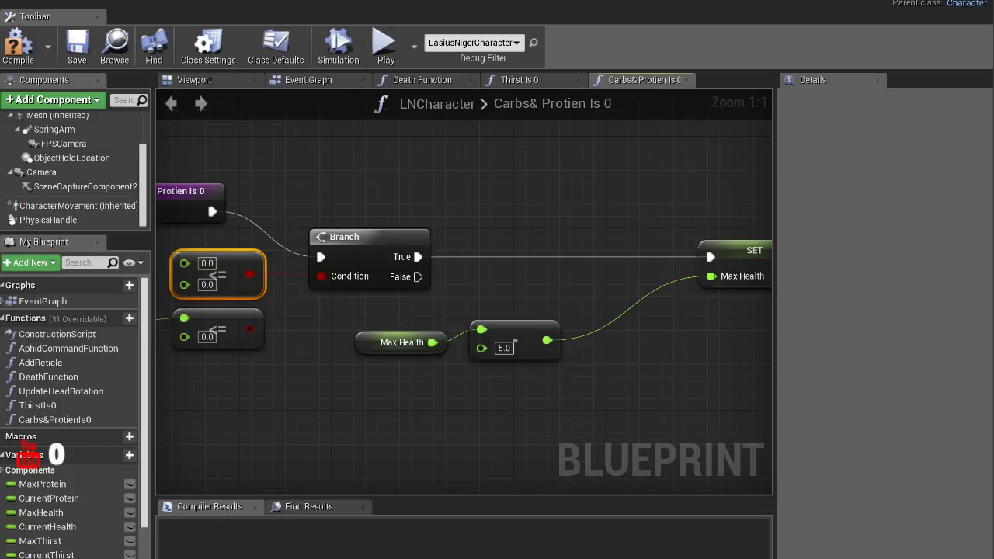
pyautogui.moveTo(403, 230); pyautogui.dragTo(324, 208)
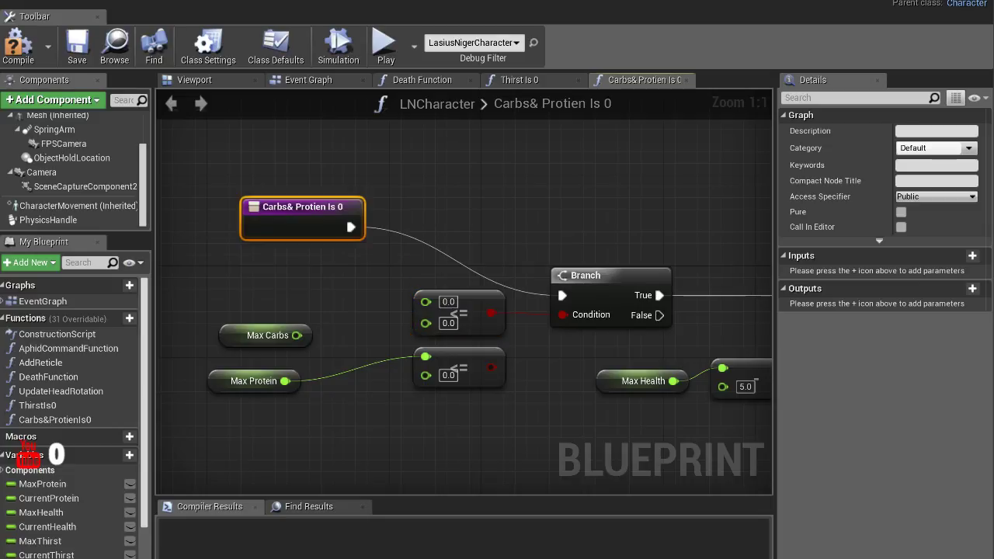
pyautogui.moveTo(335, 208); pyautogui.dragTo(233, 181, button='right')
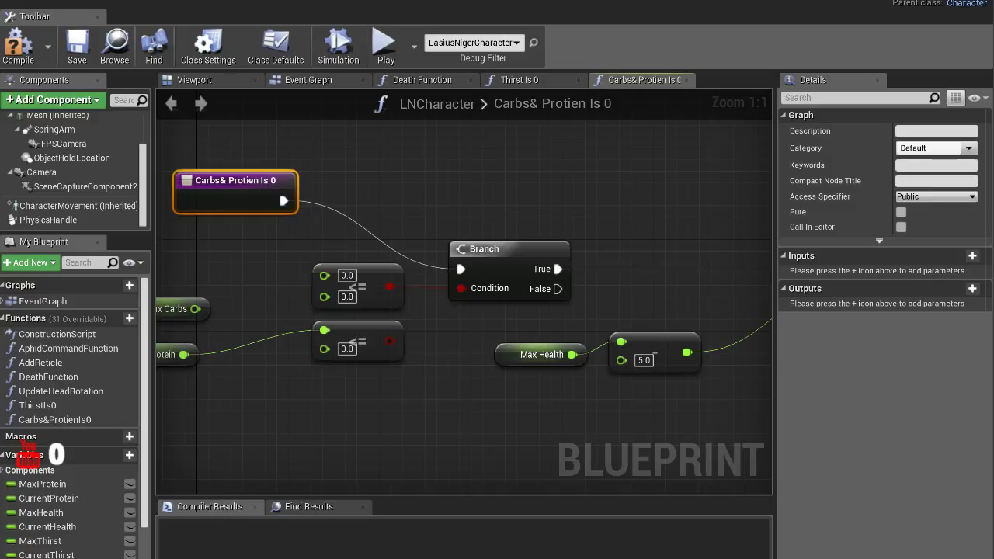
pyautogui.moveTo(484, 220)
pyautogui.mouseDown(button='right')
pyautogui.moveTo(567, 226)
pyautogui.moveTo(665, 205)
pyautogui.moveTo(691, 211)
pyautogui.mouseUp(button='right')
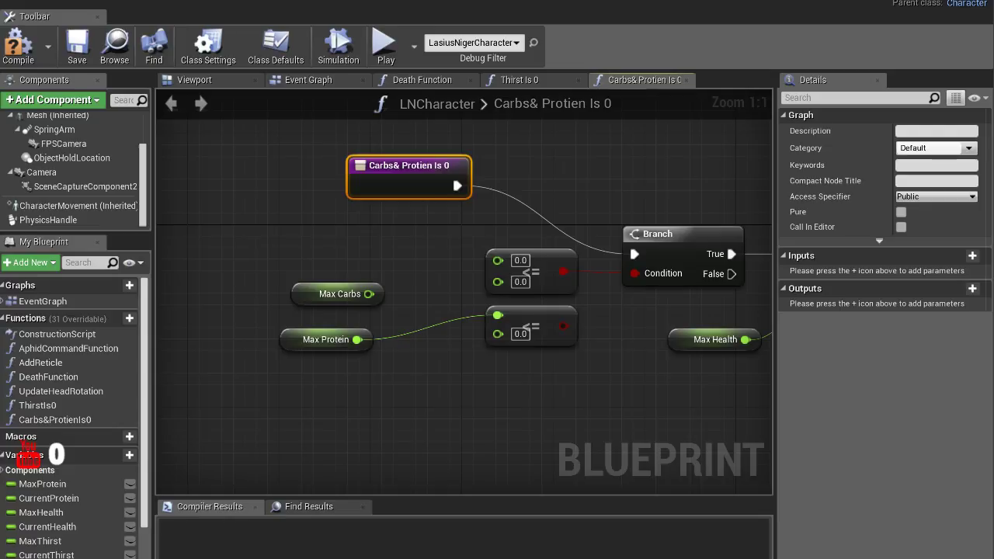
pyautogui.moveTo(519, 346); pyautogui.dragTo(449, 385, button='right')
pyautogui.moveTo(338, 203); pyautogui.dragTo(259, 180)
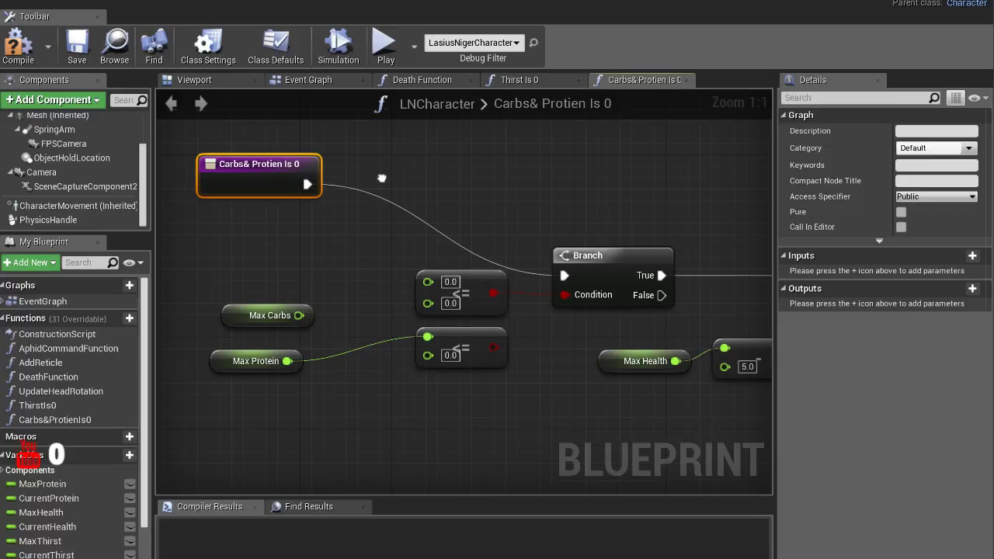
pyautogui.moveTo(559, 281); pyautogui.dragTo(523, 268, button='right')
pyautogui.moveTo(523, 268); pyautogui.dragTo(523, 257)
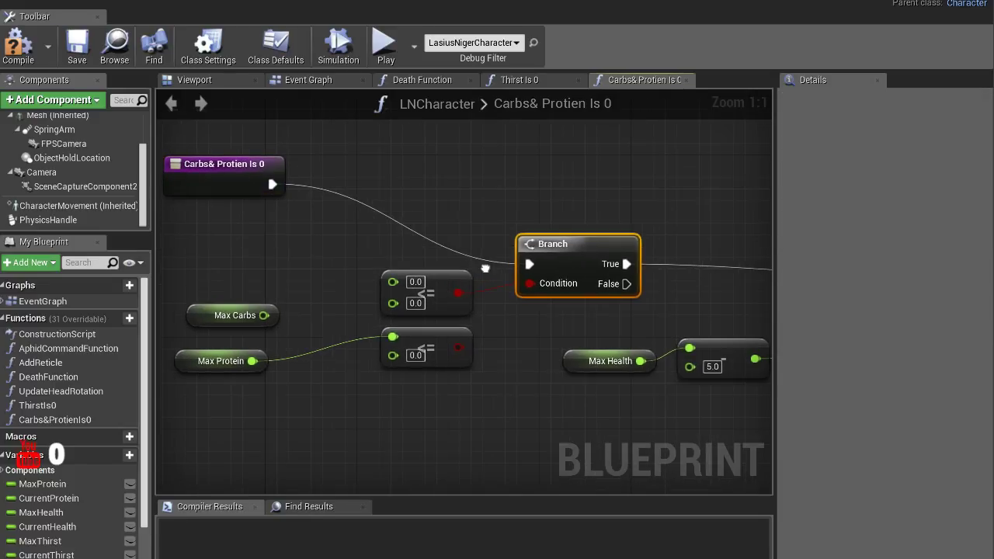
pyautogui.moveTo(522, 257); pyautogui.dragTo(550, 232, button='right')
pyautogui.moveTo(290, 294); pyautogui.dragTo(419, 261)
# Select the Max Protein getter together with the lower comparison node
pyautogui.moveTo(550, 232)
pyautogui.mouseDown(button='right')
pyautogui.moveTo(393, 233)
pyautogui.moveTo(461, 253)
pyautogui.moveTo(501, 231)
pyautogui.moveTo(406, 275)
pyautogui.moveTo(738, 199)
pyautogui.moveTo(769, 174)
pyautogui.mouseUp(button='right')
pyautogui.moveTo(571, 286); pyautogui.dragTo(553, 269, button='right')
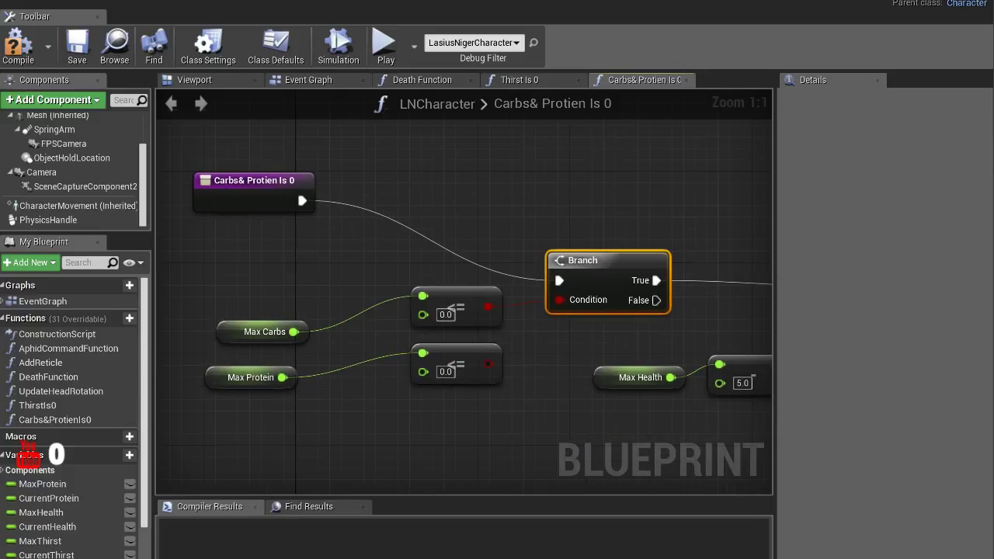
pyautogui.click(262, 423)
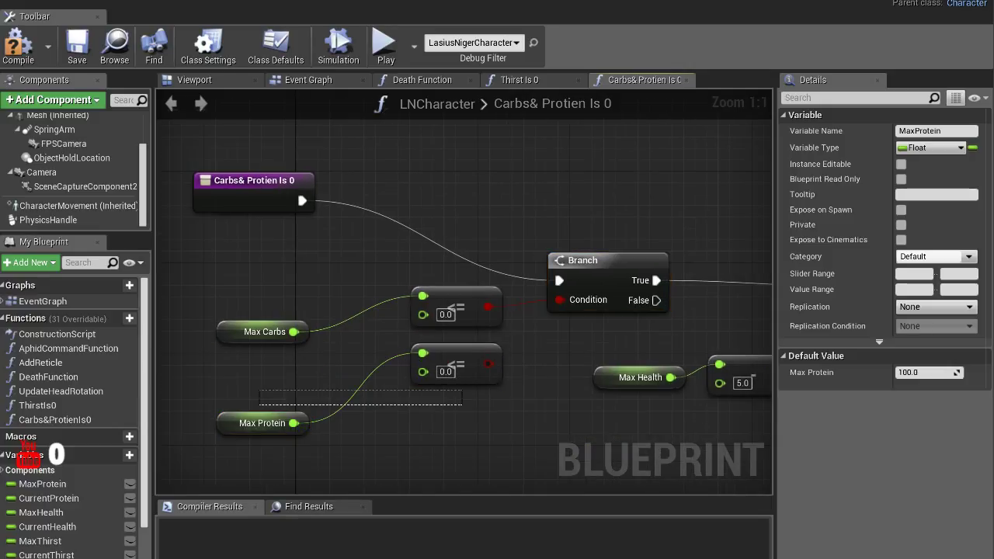
pyautogui.moveTo(267, 431); pyautogui.dragTo(448, 361)
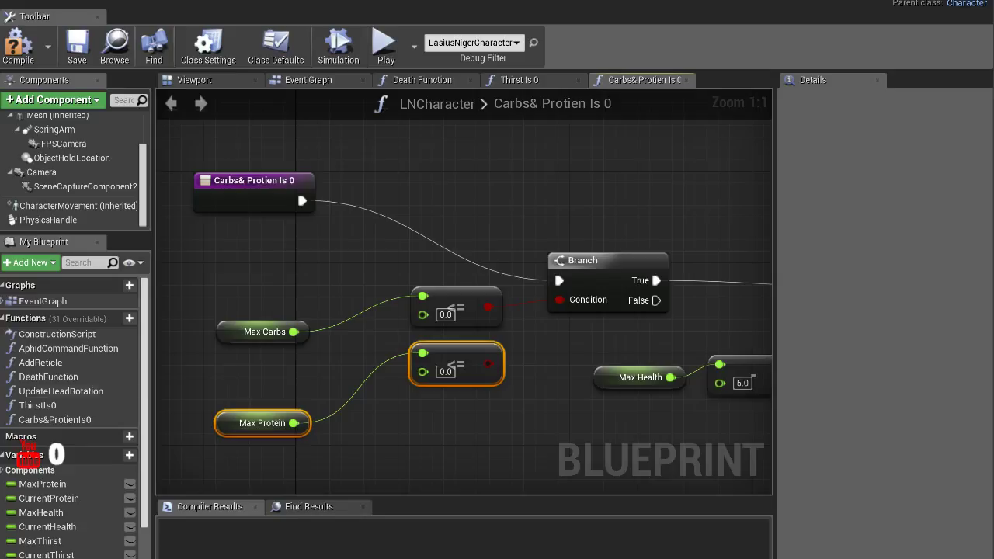
pyautogui.click(55, 419)
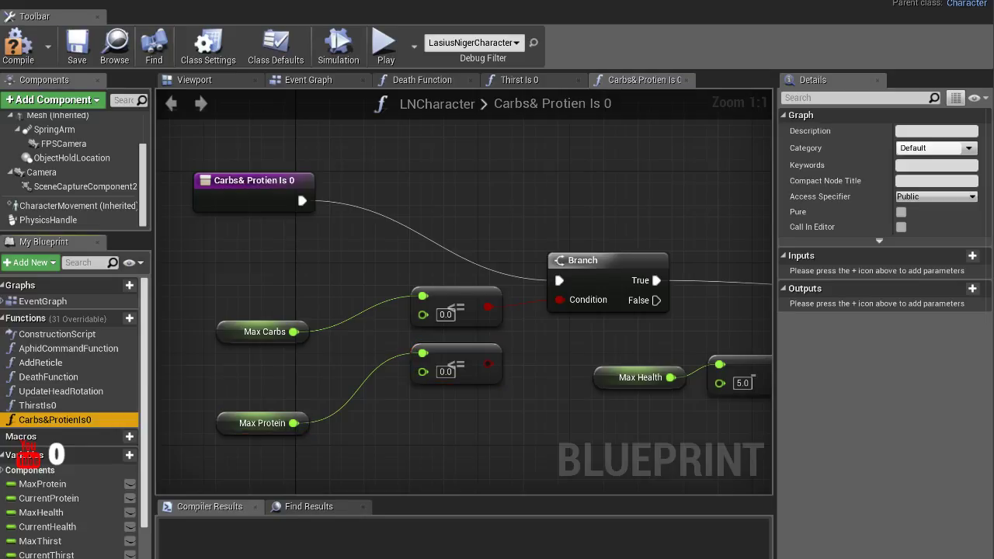
# Rename the function to CarbsIs0
pyautogui.press('F2')
pyautogui.write('CarbsIs')
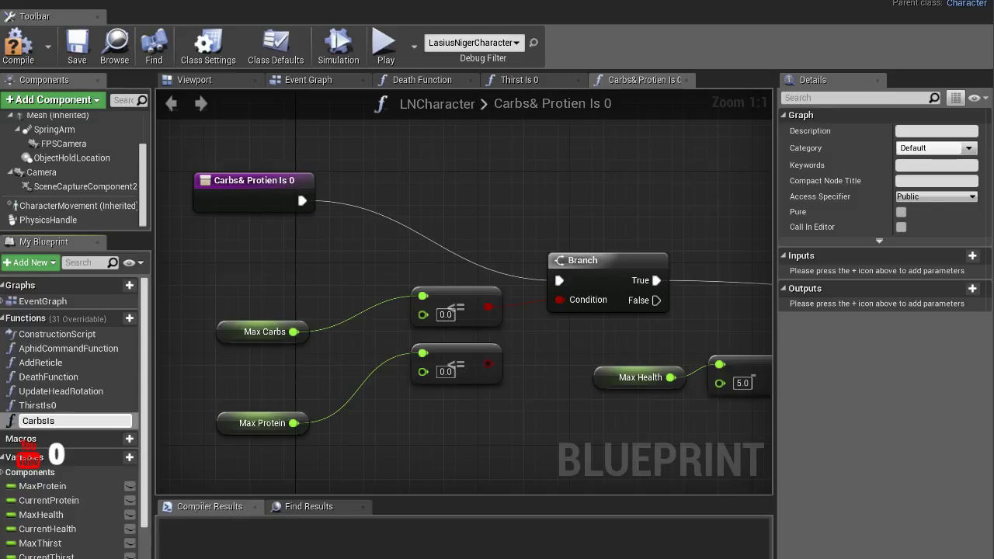
pyautogui.write('0')
pyautogui.press('Return')
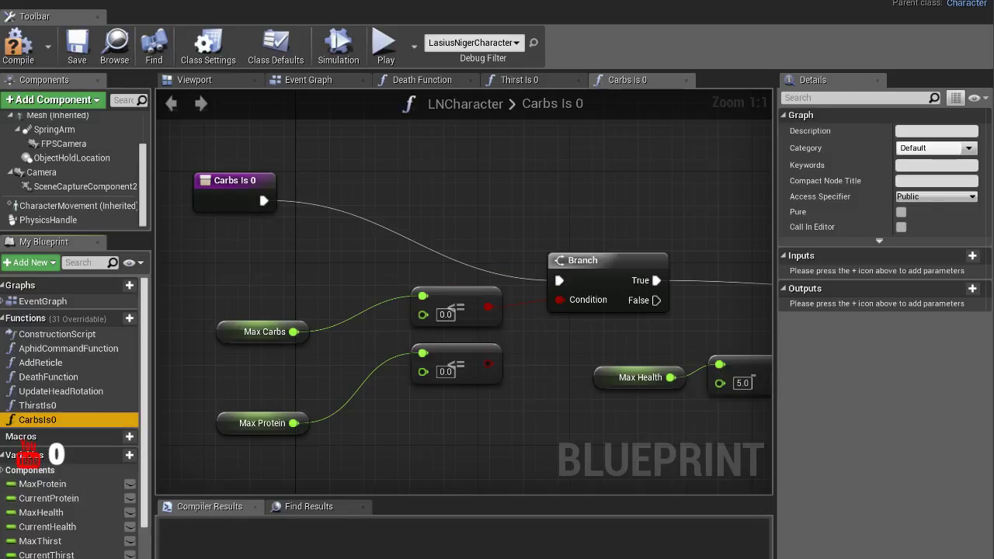
# Delete the Max Protein getter and its <= comparison, leaving only the Max Carbs check
pyautogui.click(262, 423)
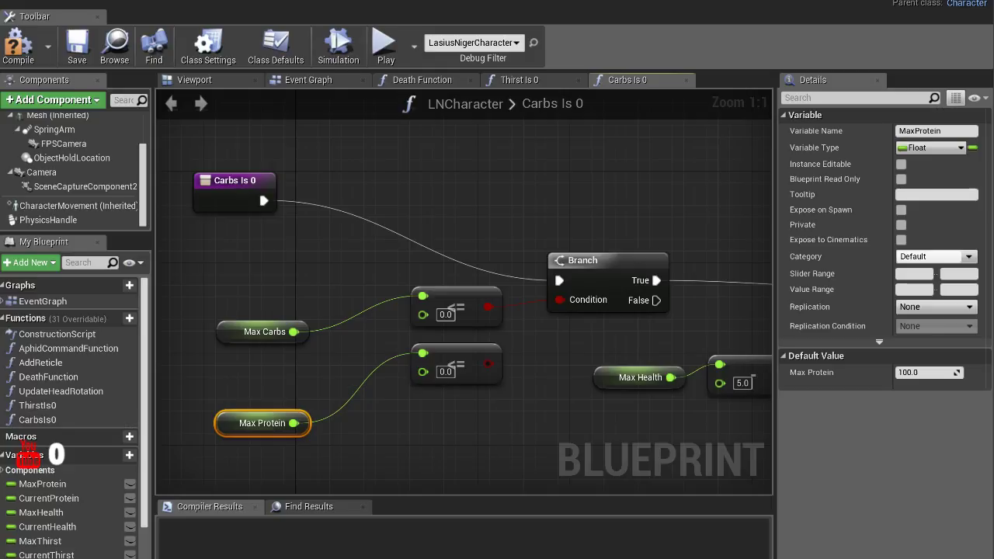
pyautogui.keyDown('ctrl'); pyautogui.click(456, 359); pyautogui.keyUp('ctrl')
pyautogui.press('Delete')
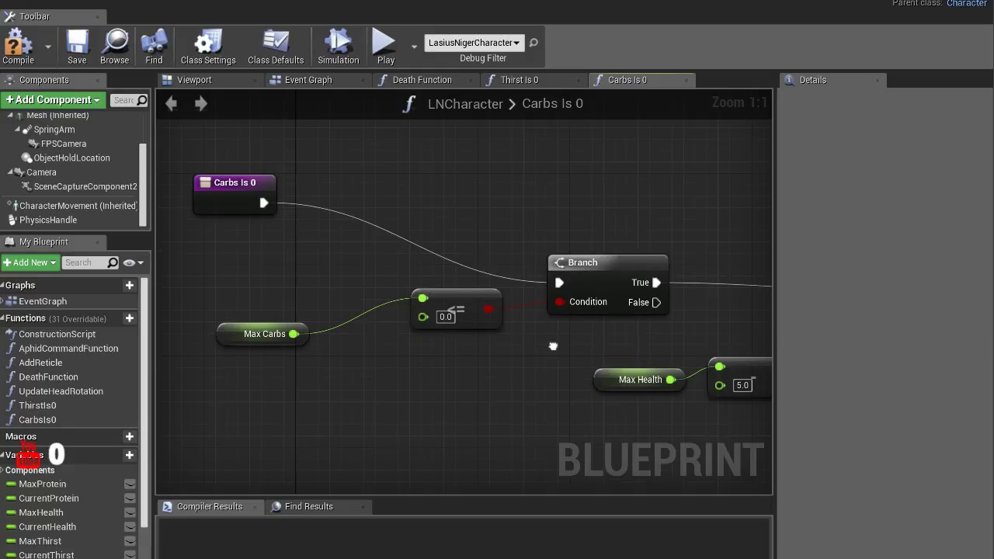
pyautogui.moveTo(553, 346)
pyautogui.mouseDown(button='right')
pyautogui.moveTo(640, 281)
pyautogui.moveTo(732, 233)
pyautogui.mouseUp(button='right')
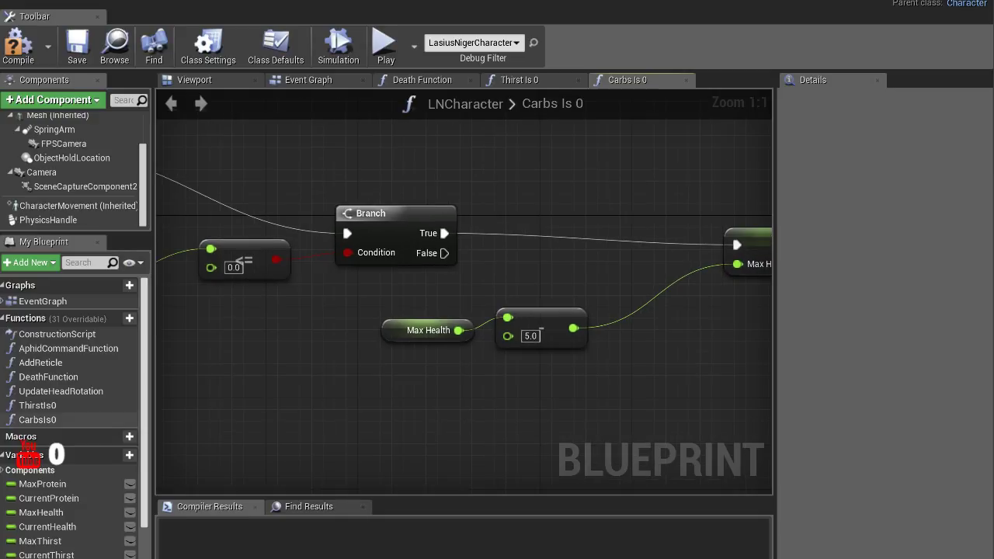
pyautogui.click(37, 419)
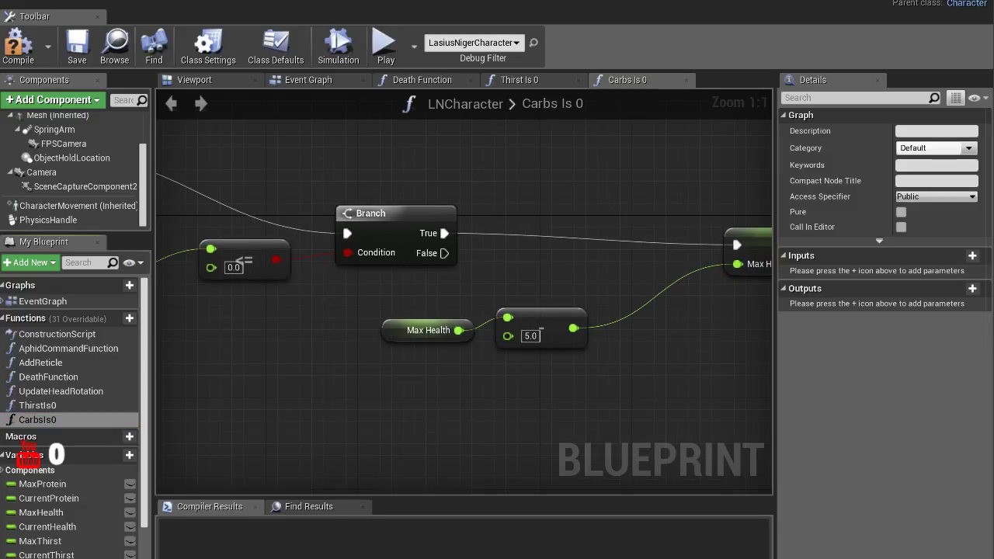
# Duplicate CarbsIs0 as a new function named ProtienIs0
pyautogui.hotkey('ctrl', 'w')
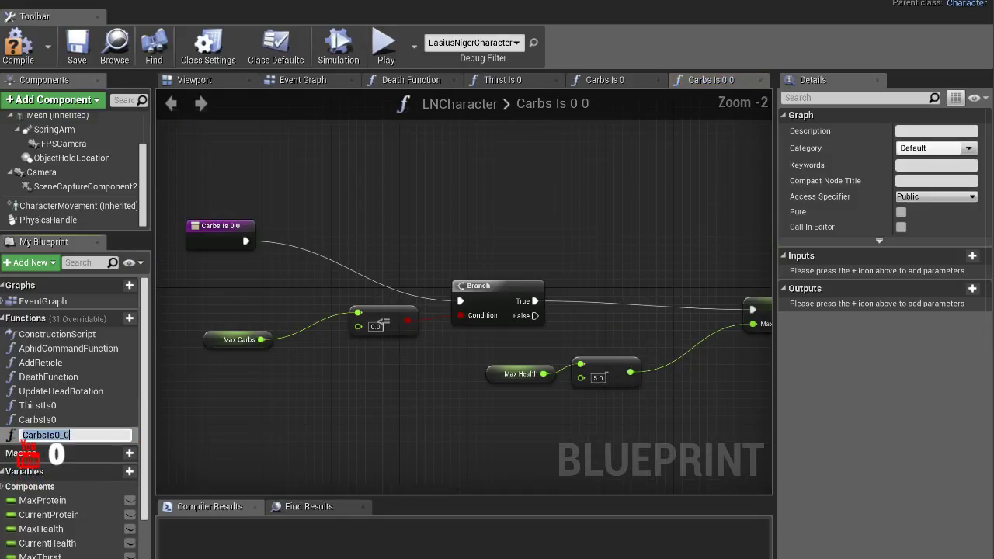
pyautogui.write('ProtienIs')
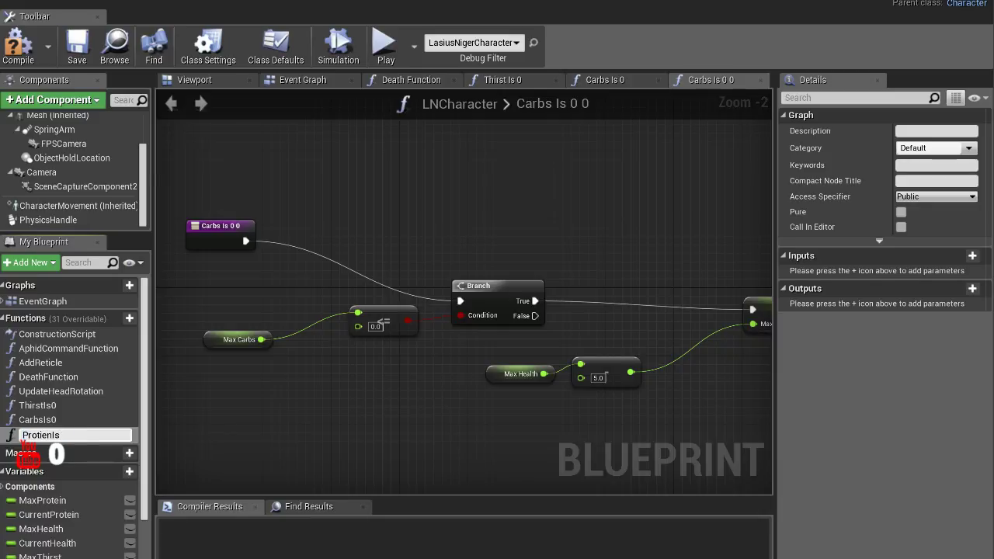
pyautogui.write('0')
pyautogui.press('Return')
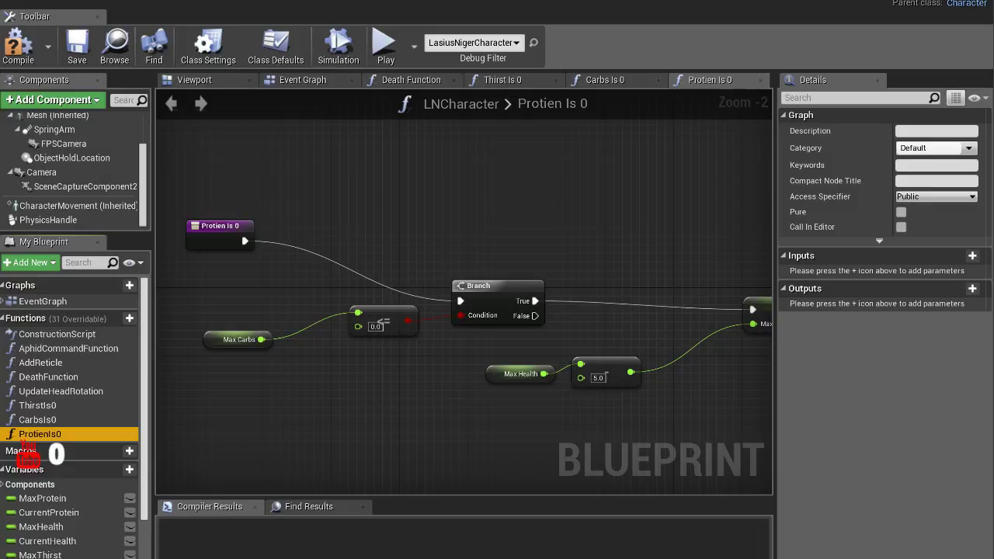
# Replace the Max Carbs getter with Max Protein feeding the <= 0.0 comparison
pyautogui.click(239, 339)
pyautogui.press('Delete')
pyautogui.hotkey('ctrl', 'v')
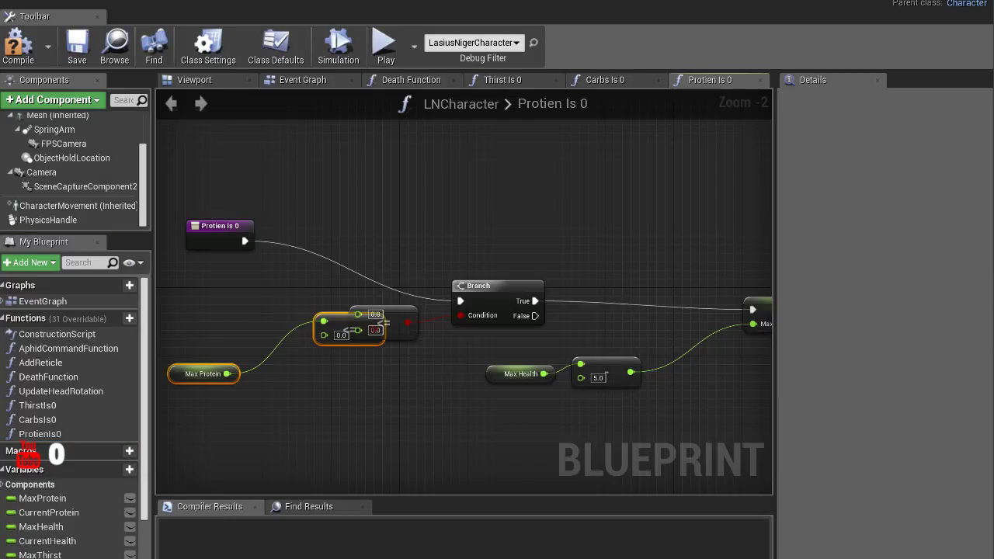
pyautogui.moveTo(349, 329); pyautogui.dragTo(383, 322)
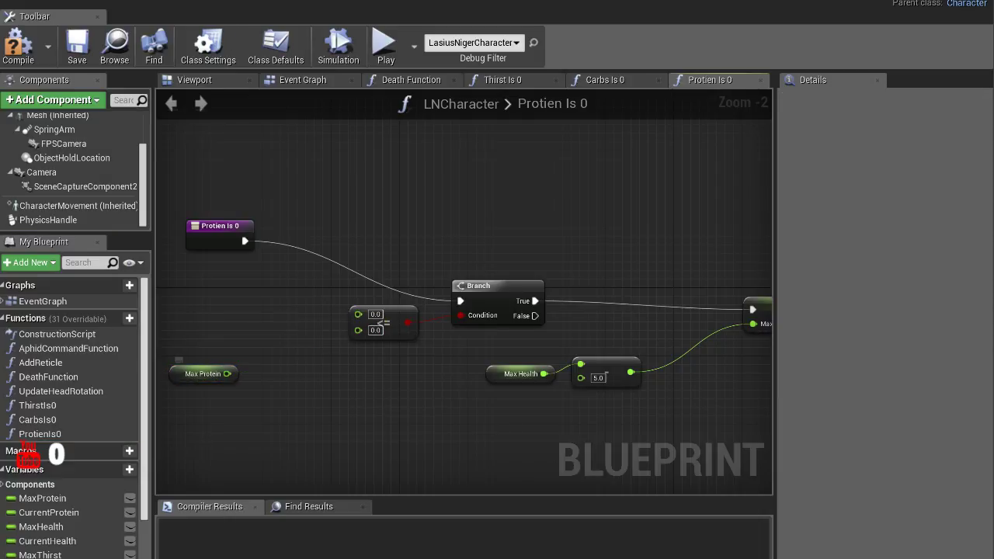
pyautogui.moveTo(204, 374)
pyautogui.mouseDown()
pyautogui.moveTo(271, 322)
pyautogui.moveTo(358, 314)
pyautogui.mouseUp()
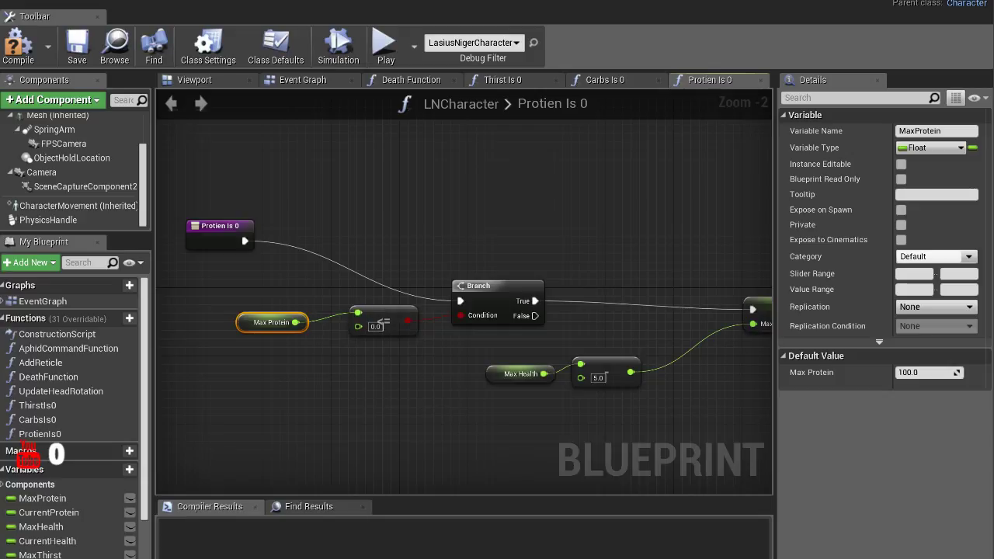
pyautogui.moveTo(430, 276); pyautogui.dragTo(353, 265, button='right')
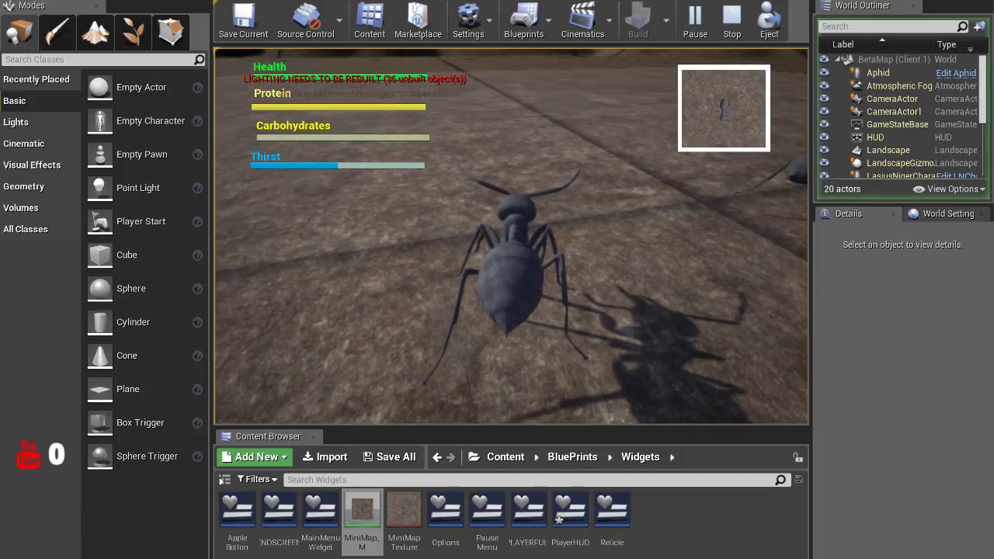
# Stop the play test and return to the character's Event Graph
pyautogui.press('Escape')
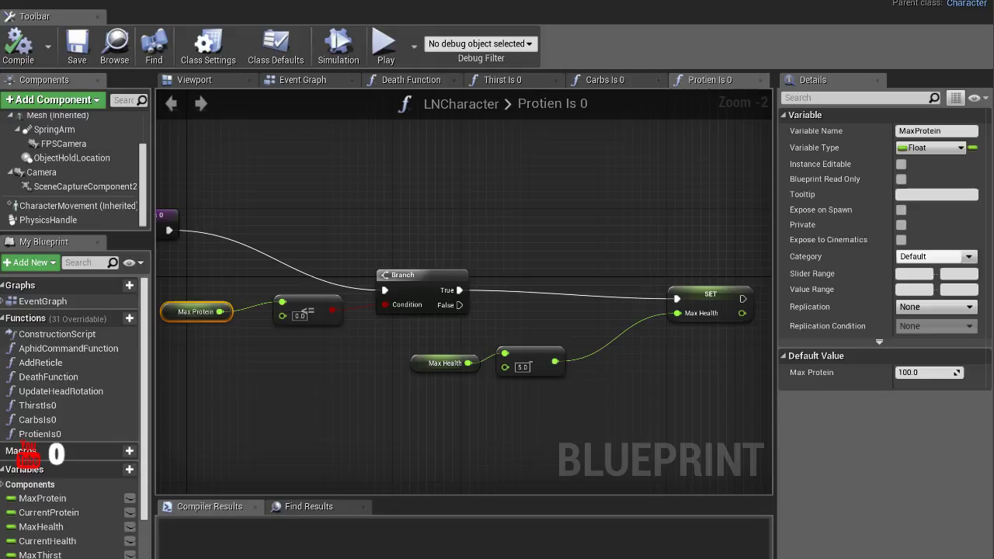
pyautogui.moveTo(388, 350); pyautogui.dragTo(612, 279, button='right')
pyautogui.click(303, 79)
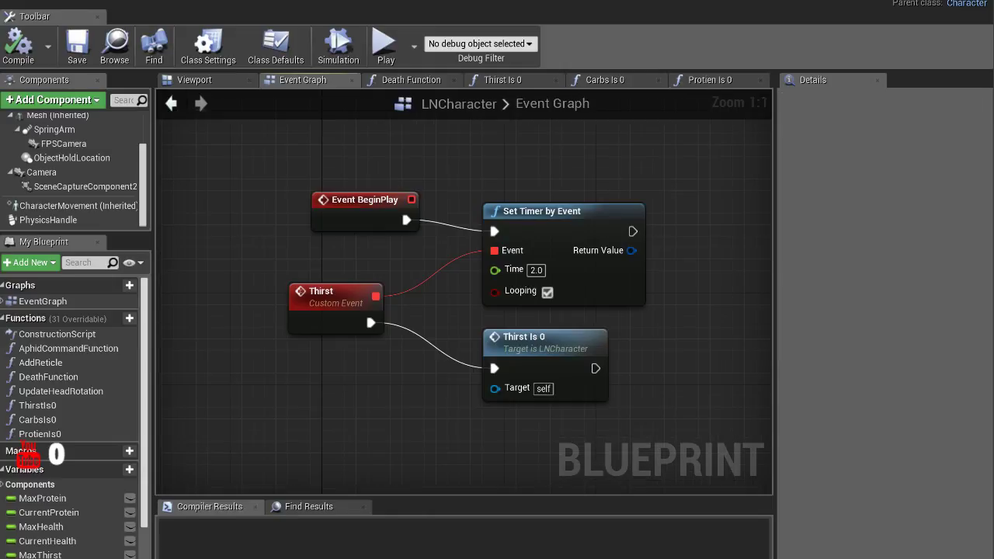
# Rearrange the Thirst timer event and Thirst Is 0 call to make room
pyautogui.moveTo(466, 310); pyautogui.dragTo(488, 189, button='right')
pyautogui.scroll(-1, 412, 241)
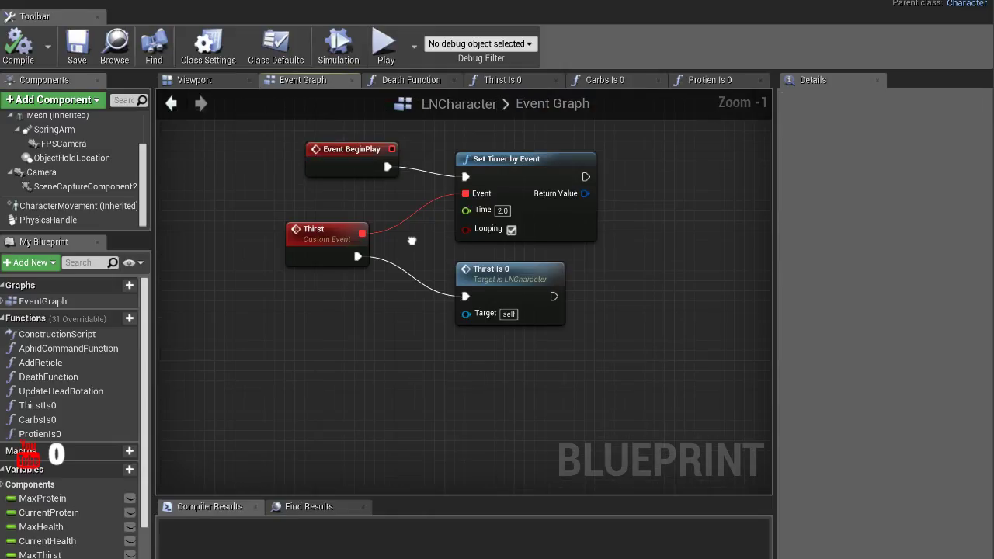
pyautogui.moveTo(318, 231); pyautogui.dragTo(258, 280)
pyautogui.moveTo(466, 349); pyautogui.dragTo(381, 310, button='right')
pyautogui.moveTo(403, 229); pyautogui.dragTo(346, 262)
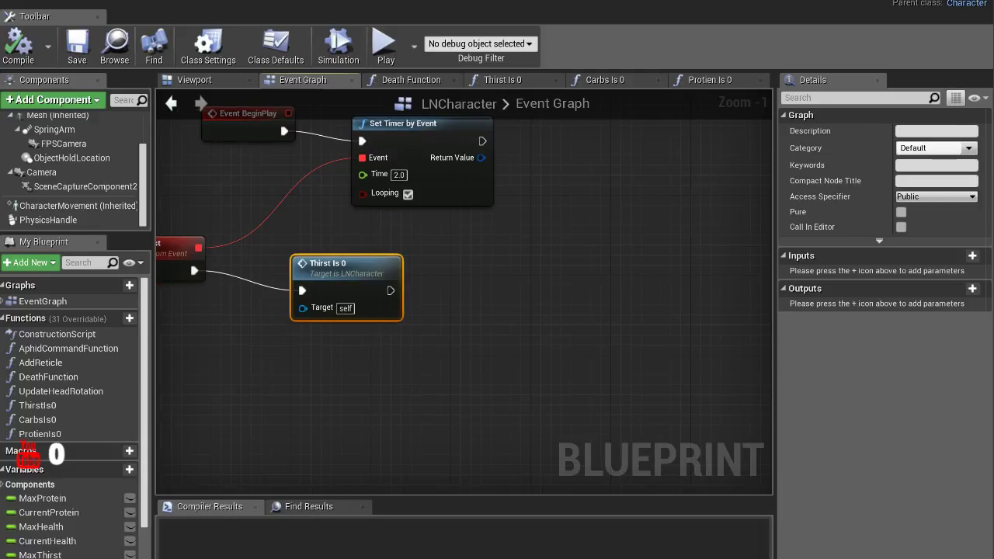
pyautogui.moveTo(303, 253)
pyautogui.mouseDown(button='right')
pyautogui.moveTo(524, 242)
pyautogui.moveTo(393, 232)
pyautogui.mouseUp(button='right')
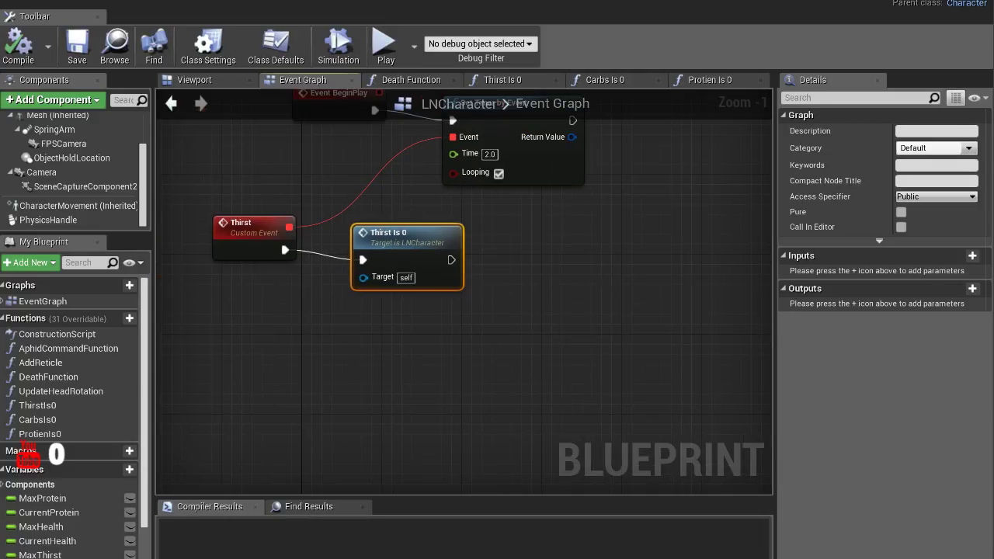
# Chain Carbs Is 0 and Protien Is 0 calls after the Thirst Is 0 call
pyautogui.click(37, 419)
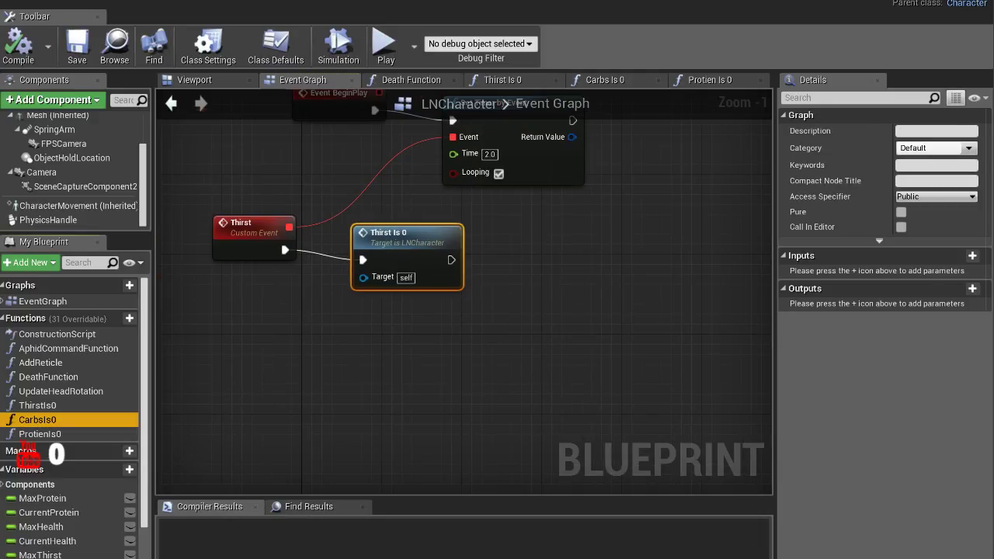
pyautogui.click(576, 258)
pyautogui.moveTo(451, 260); pyautogui.dragTo(586, 292)
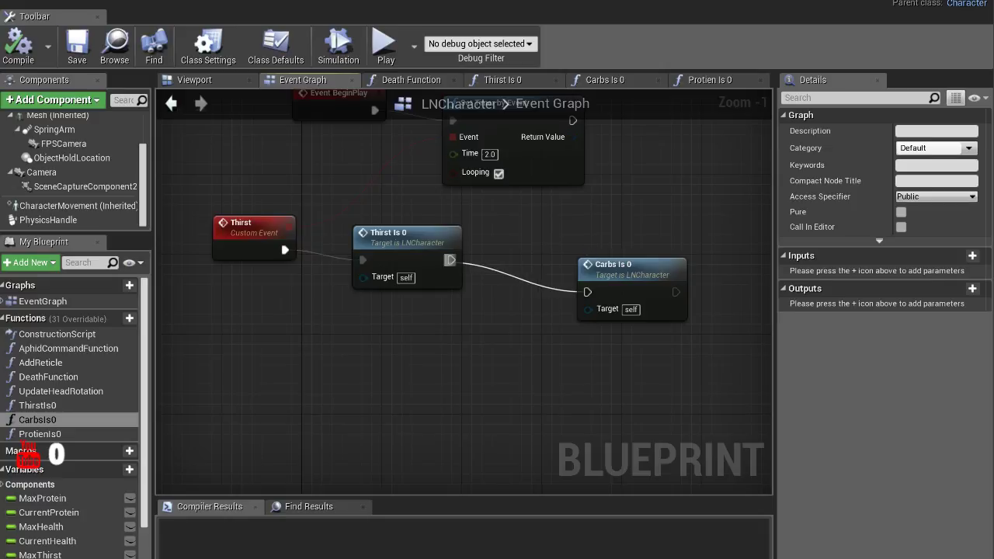
pyautogui.moveTo(621, 264); pyautogui.dragTo(538, 243)
pyautogui.click(39, 434)
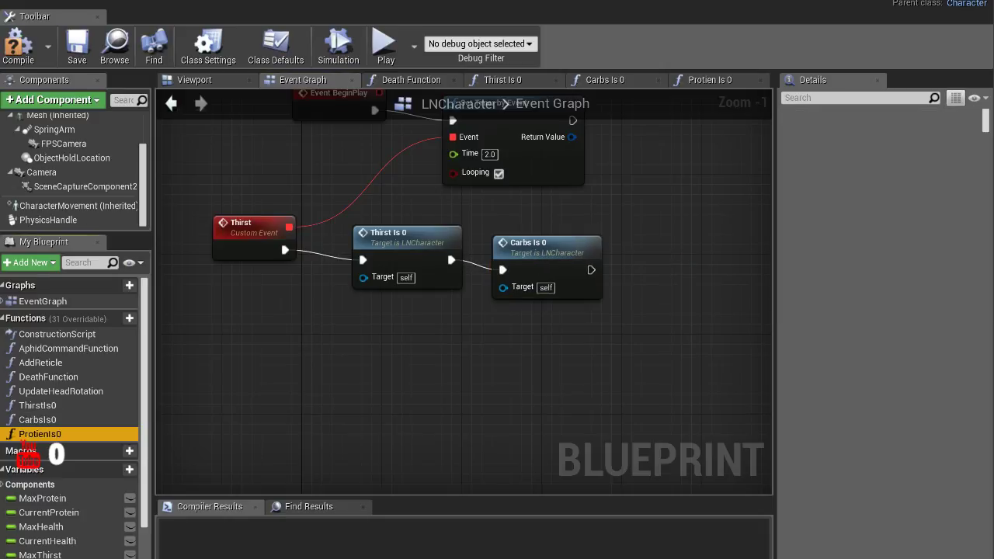
pyautogui.moveTo(39, 434); pyautogui.dragTo(706, 260)
pyautogui.moveTo(591, 270)
pyautogui.mouseDown()
pyautogui.moveTo(714, 291)
pyautogui.moveTo(672, 242)
pyautogui.mouseUp()
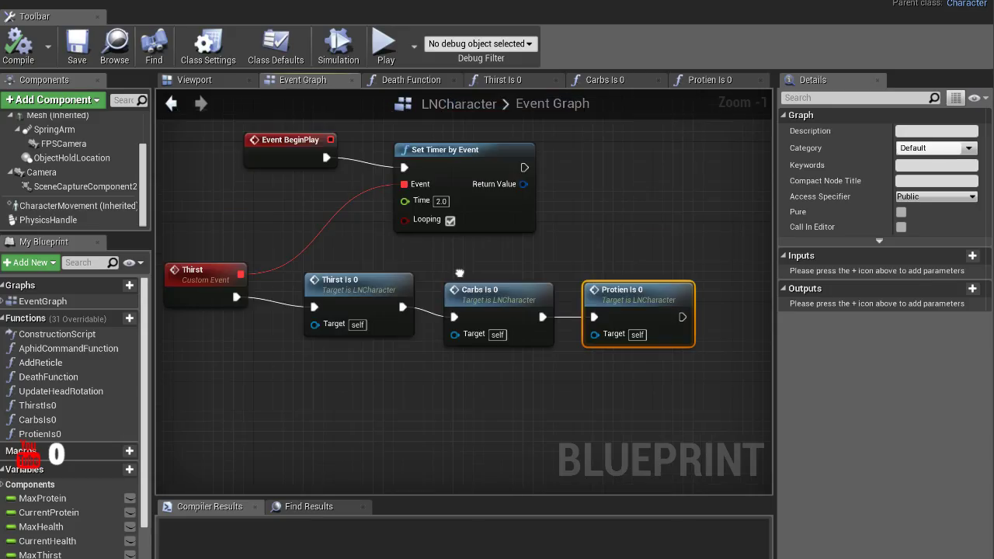
# Link the timer's Event to Thirst, wire Event Tick to Death Function, and compile
pyautogui.moveTo(466, 220); pyautogui.dragTo(509, 212)
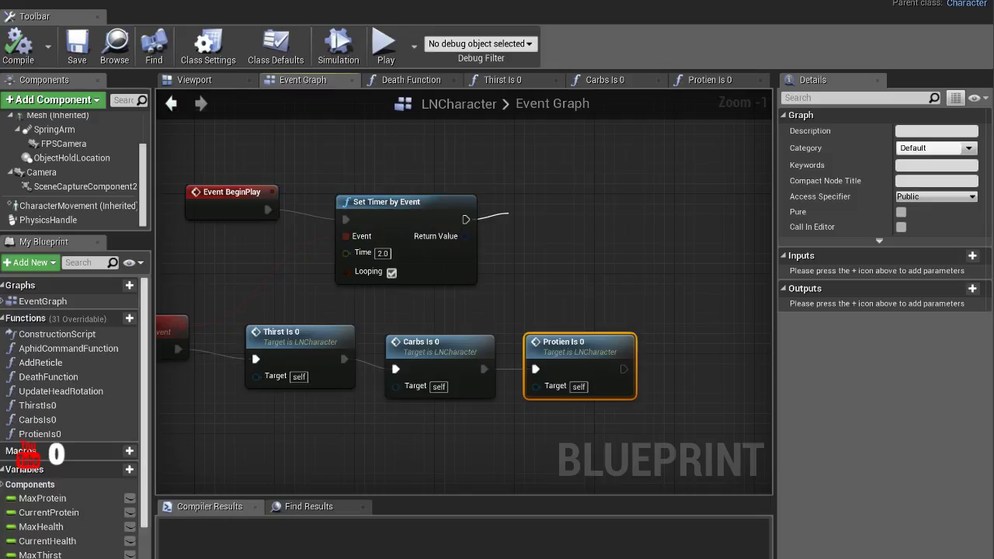
pyautogui.moveTo(344, 236); pyautogui.dragTo(182, 327)
pyautogui.moveTo(466, 233); pyautogui.dragTo(456, 372, button='right')
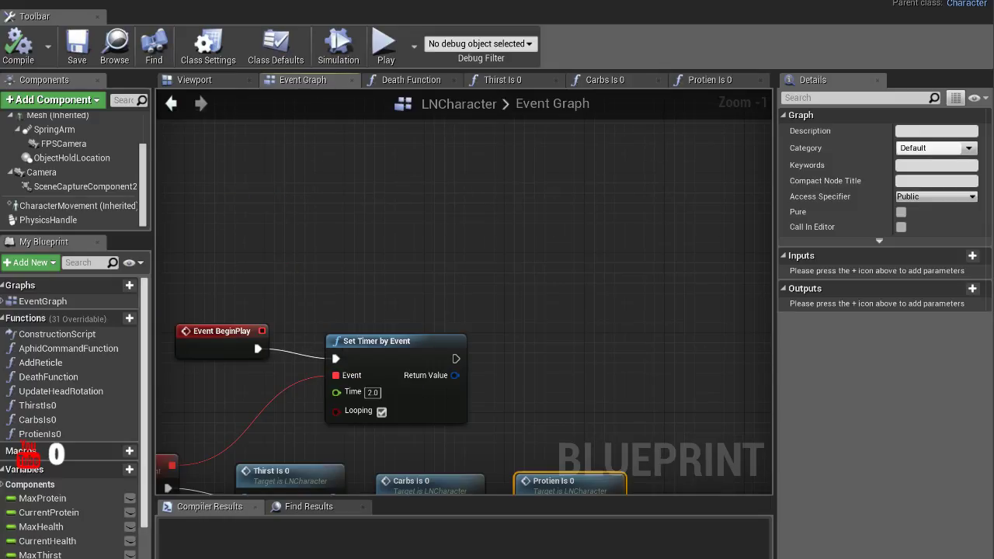
pyautogui.moveTo(449, 199); pyautogui.dragTo(495, 205)
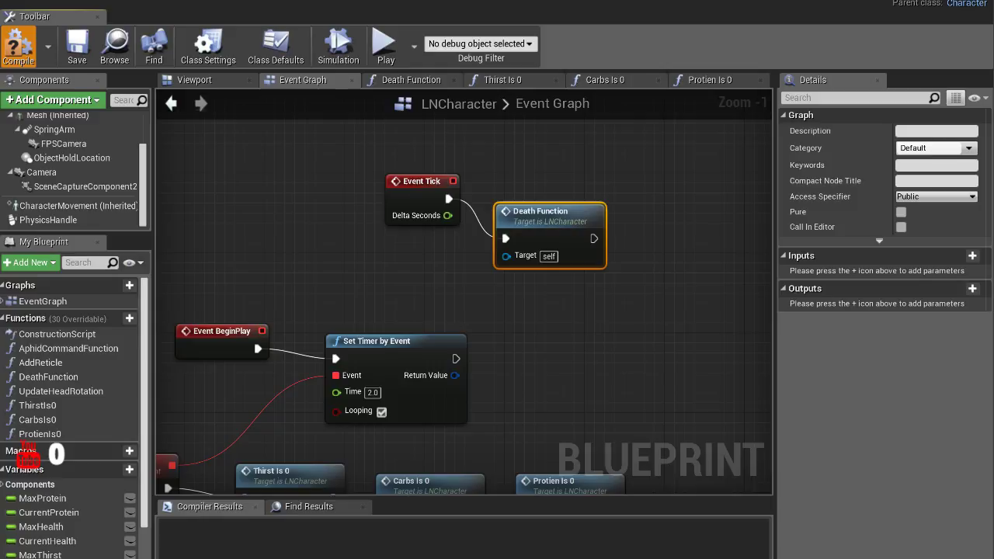
pyautogui.click(18, 42)
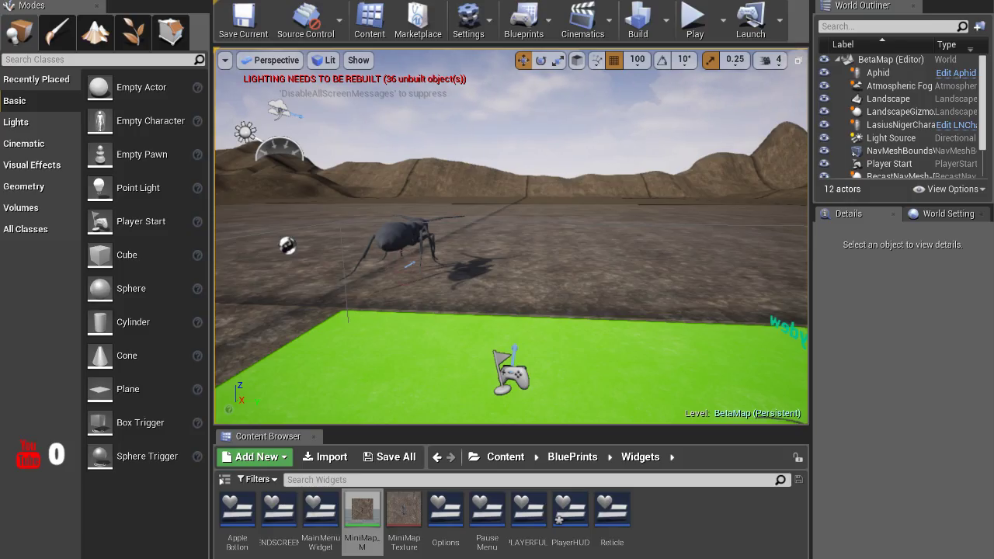
# Play BetaMap until the 'Your Dead.' screen appears, then stop with Esc
pyautogui.click(695, 20)
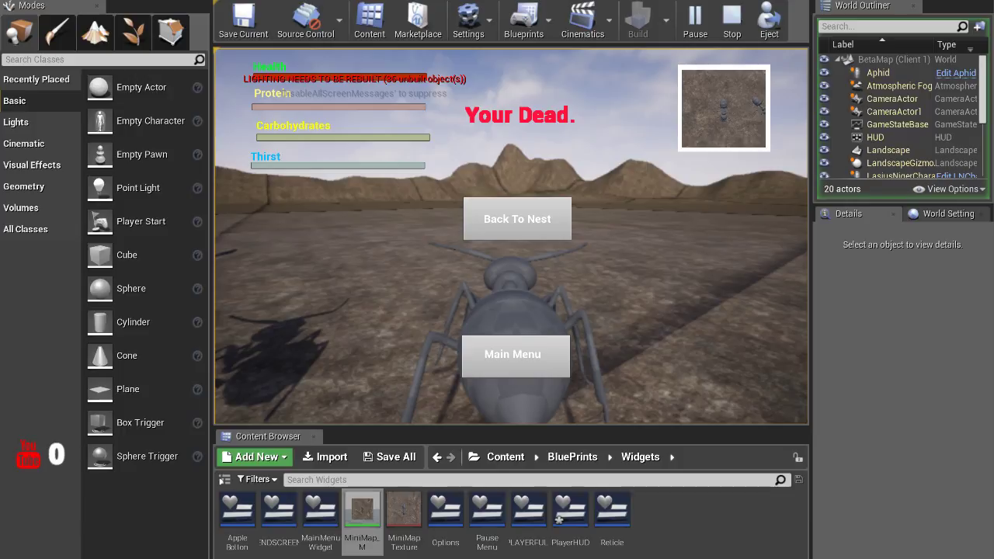
pyautogui.press('Escape')
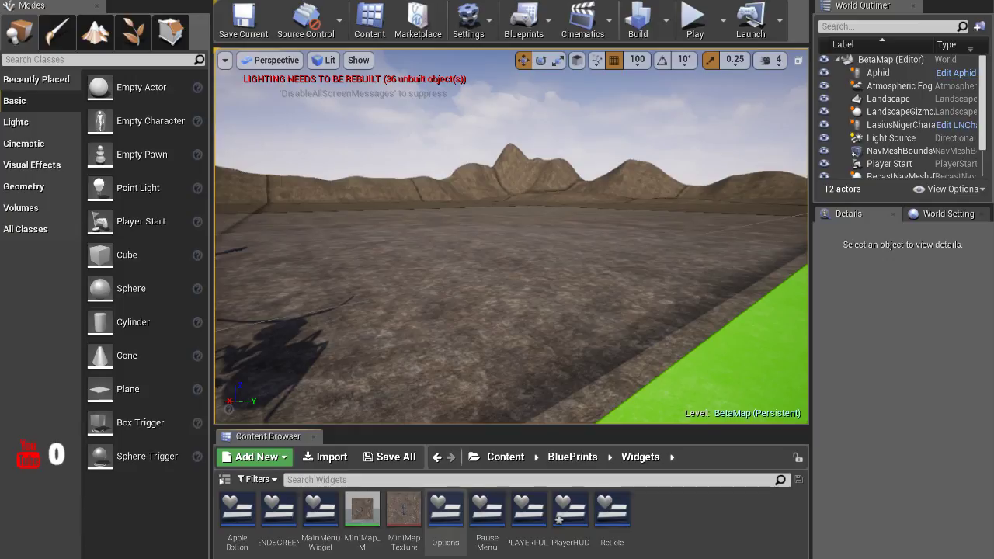
# Open the MainMenu Widget and select the ENDSCREEN widget asset
pyautogui.click(320, 511)
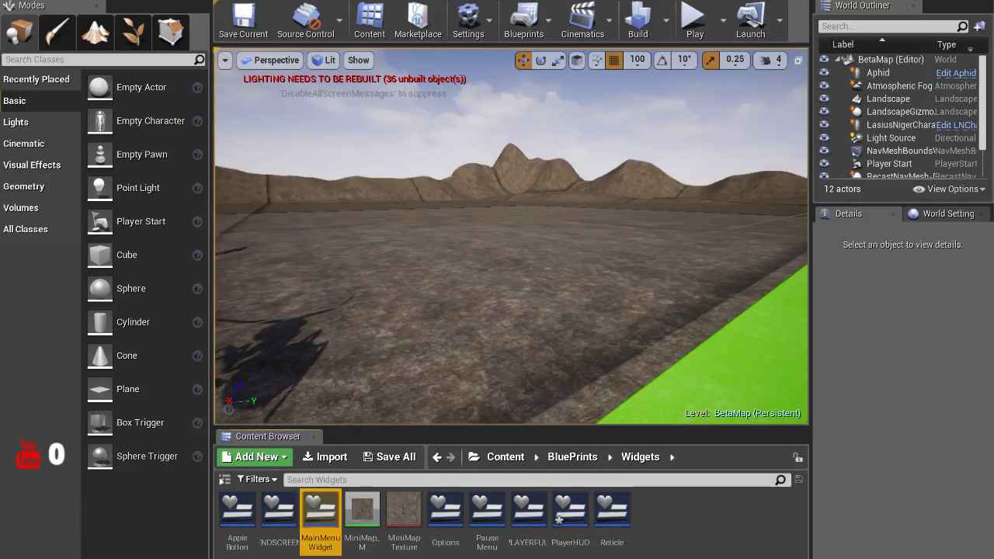
pyautogui.doubleClick(320, 511)
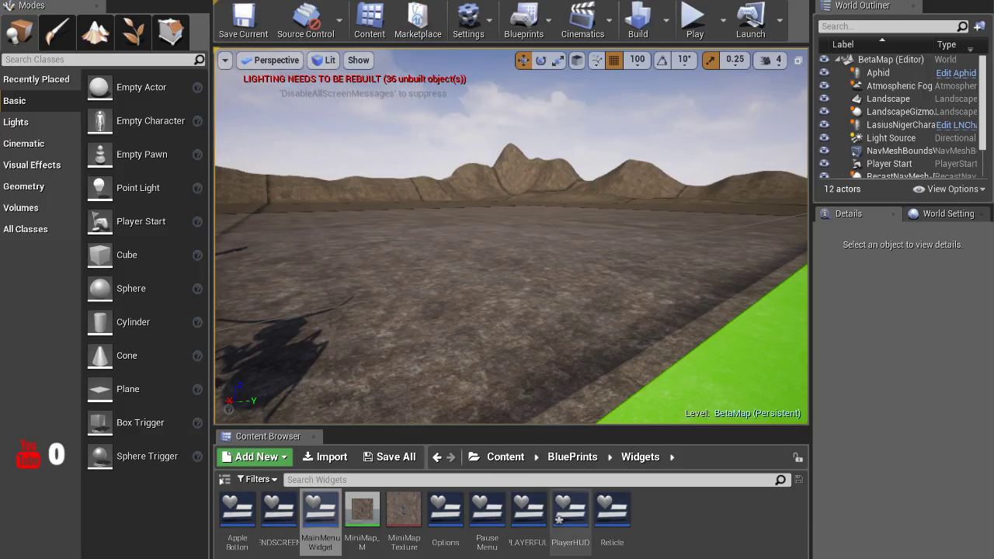
pyautogui.click(279, 513)
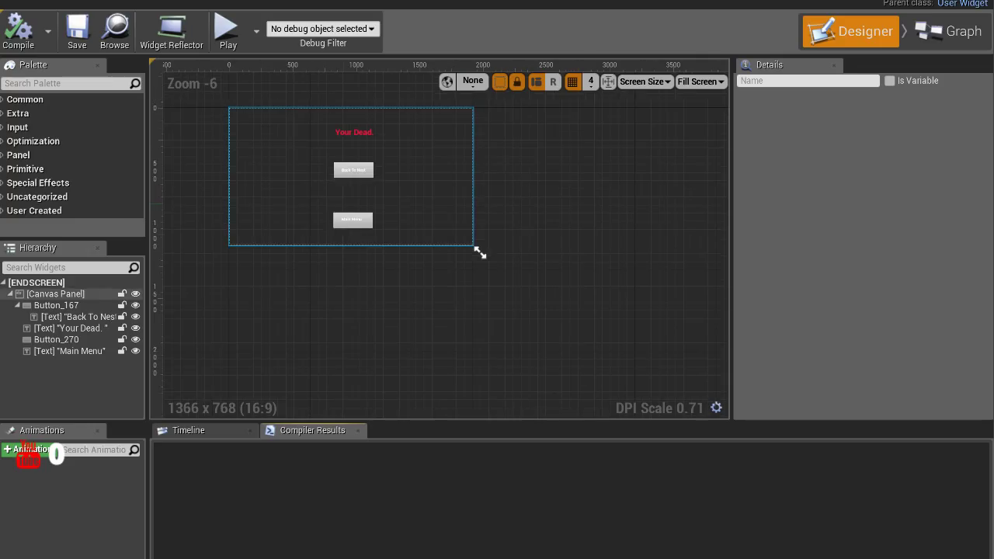
# View the ENDSCREEN button's On Clicked → Open Level logic and reposition the Open Level node
pyautogui.scroll(-5, 862, 310)
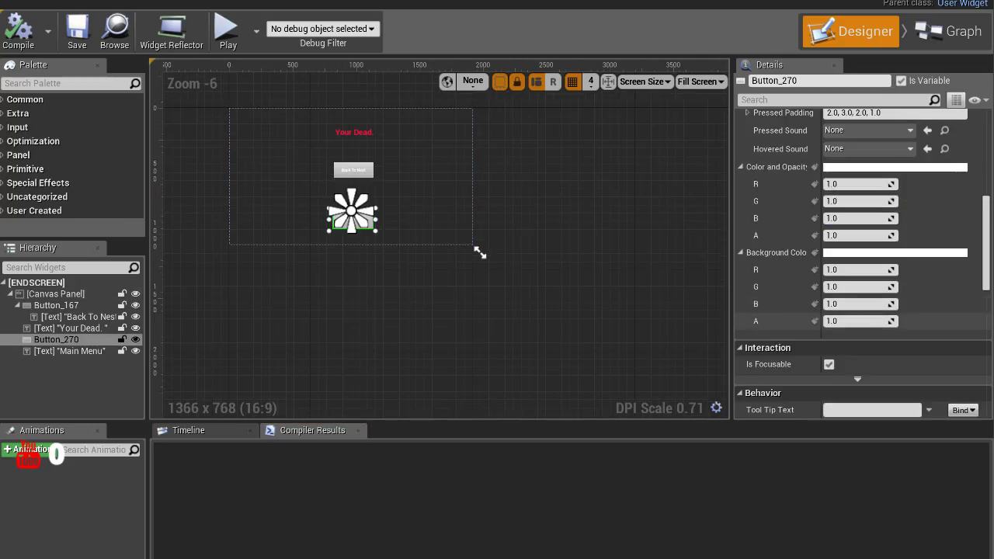
pyautogui.scroll(-5, 862, 311)
pyautogui.click(876, 329)
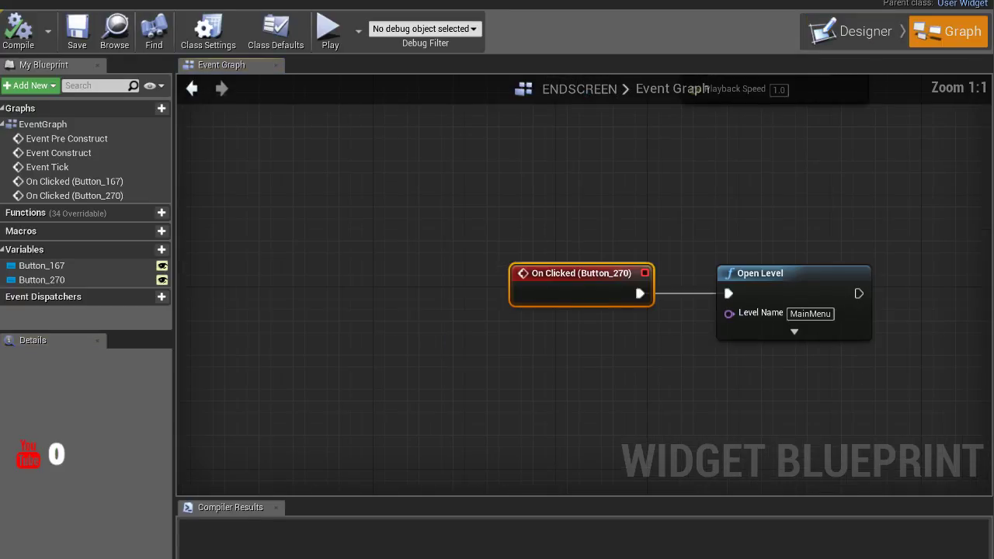
pyautogui.moveTo(590, 259); pyautogui.dragTo(542, 259)
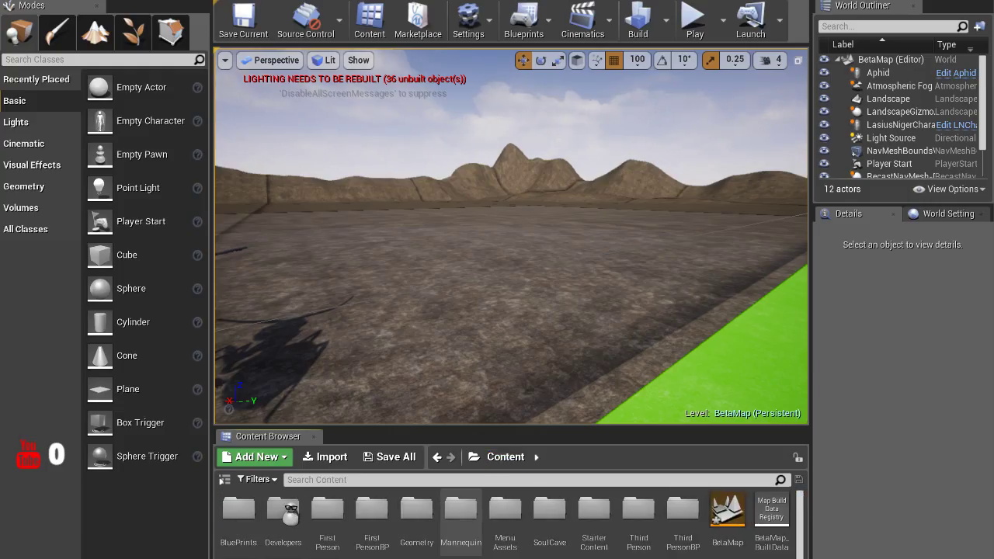
pyautogui.scroll(-1, 511, 521)
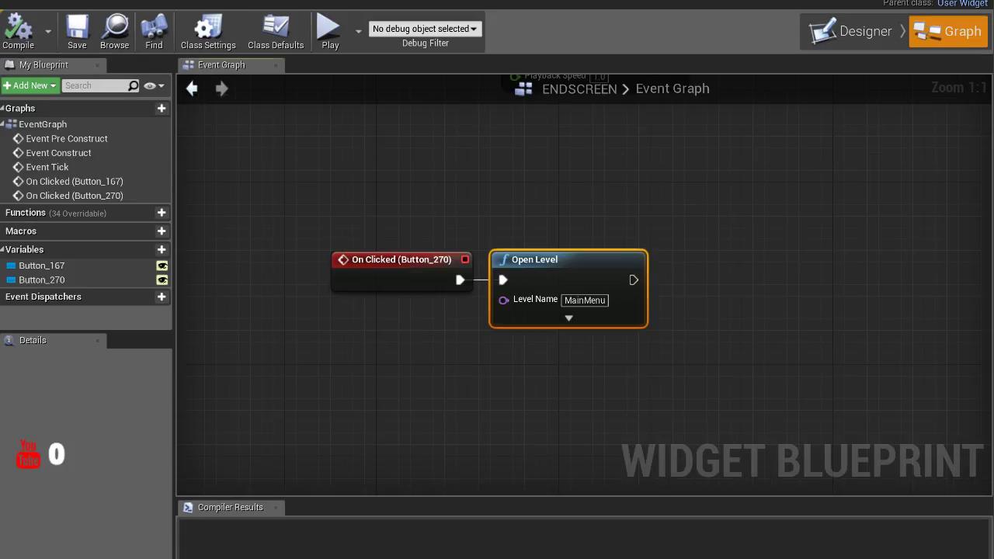
pyautogui.moveTo(534, 260); pyautogui.dragTo(546, 259)
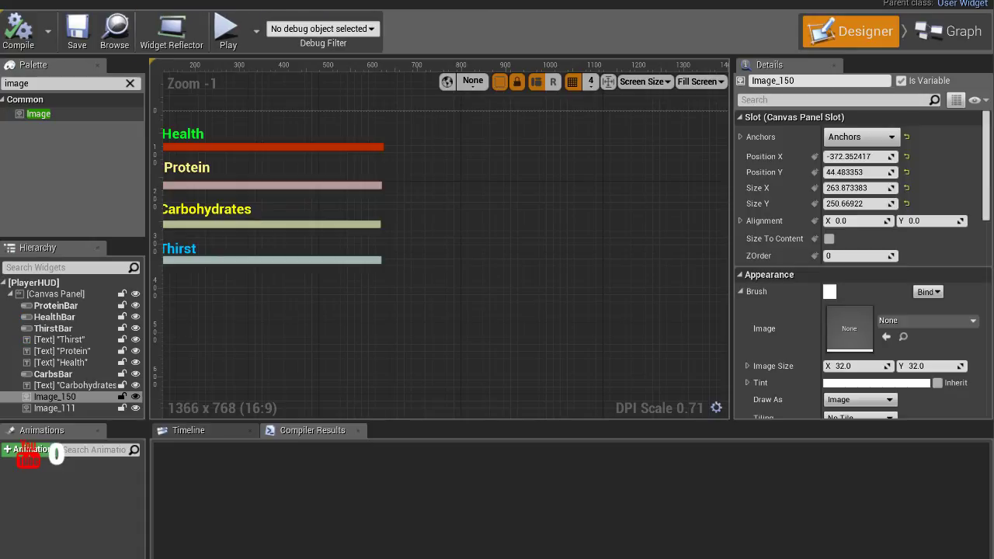
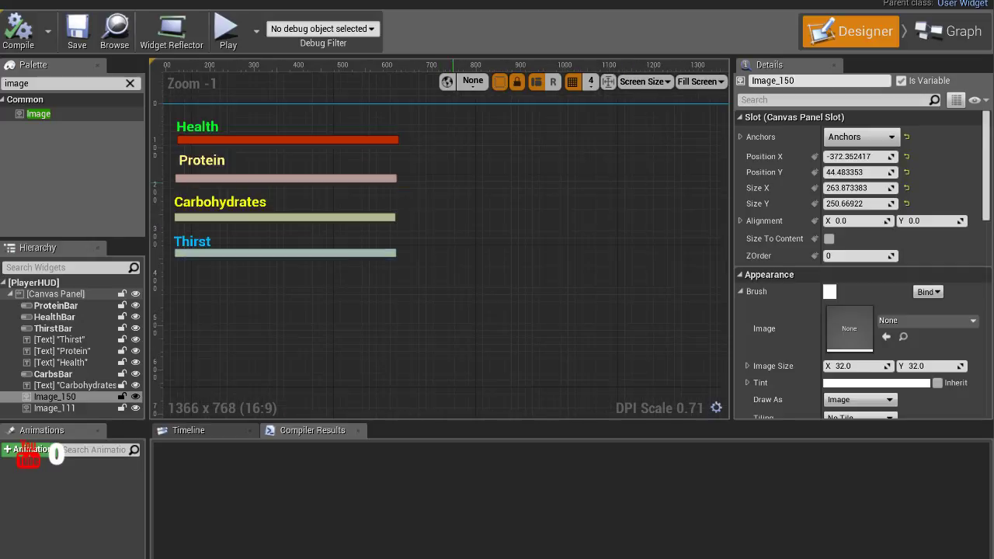
# Pan right and scroll down to bring the textured image into view
pyautogui.moveTo(544, 233); pyautogui.dragTo(392, 233, button='right')
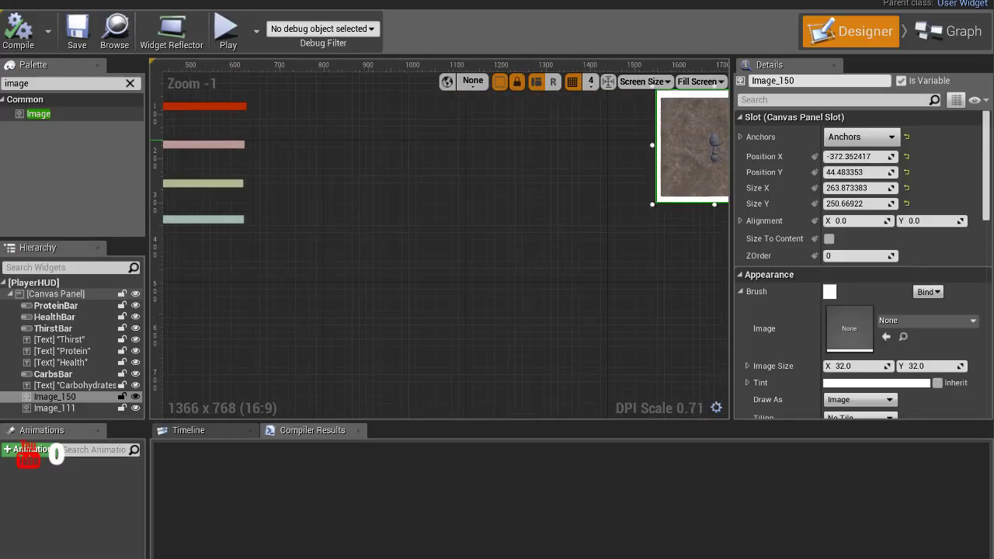
pyautogui.scroll(-1, 443, 146)
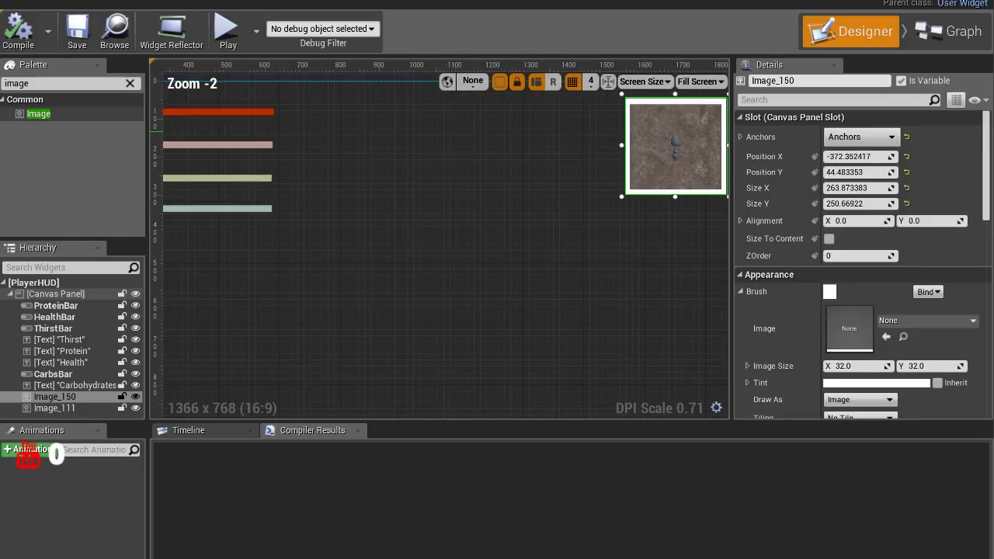
pyautogui.scroll(-2, 677, 383)
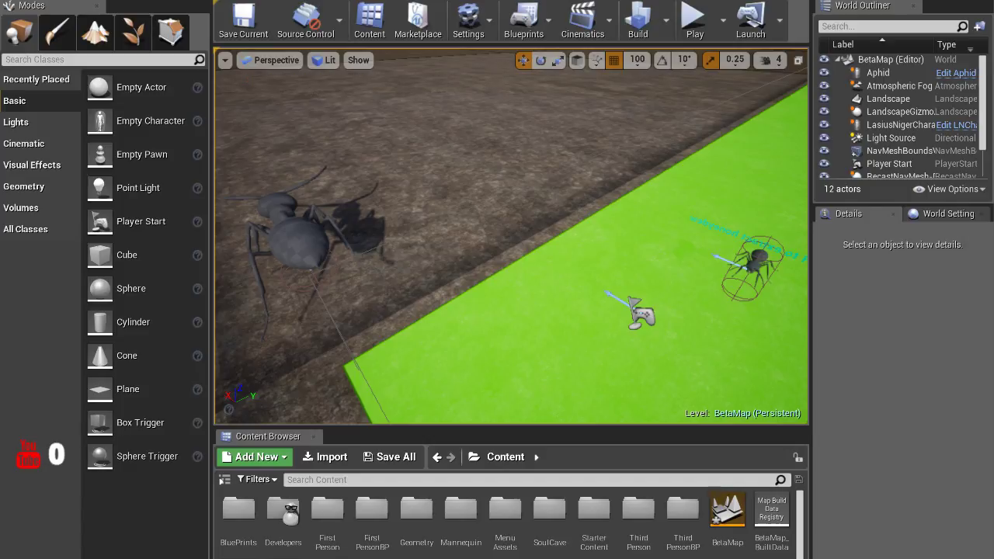
# Open Content > BluePrints > GameModes_Controllers in the Content Browser
pyautogui.click(238, 516)
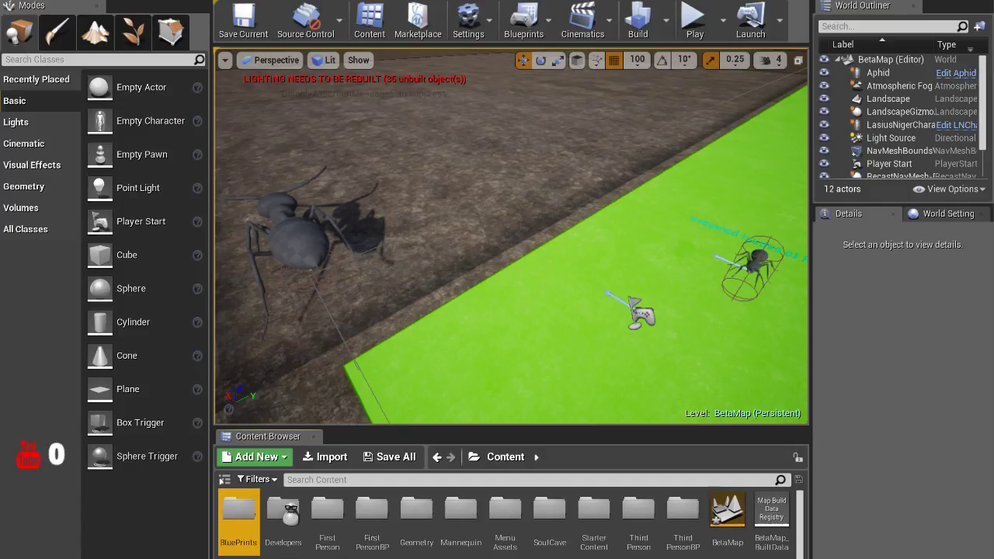
pyautogui.doubleClick(238, 516)
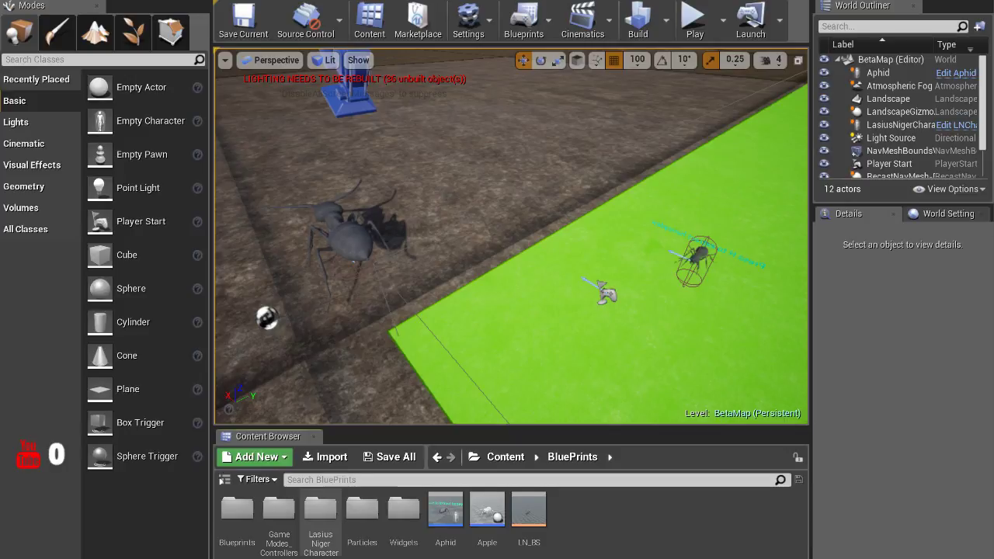
pyautogui.doubleClick(279, 511)
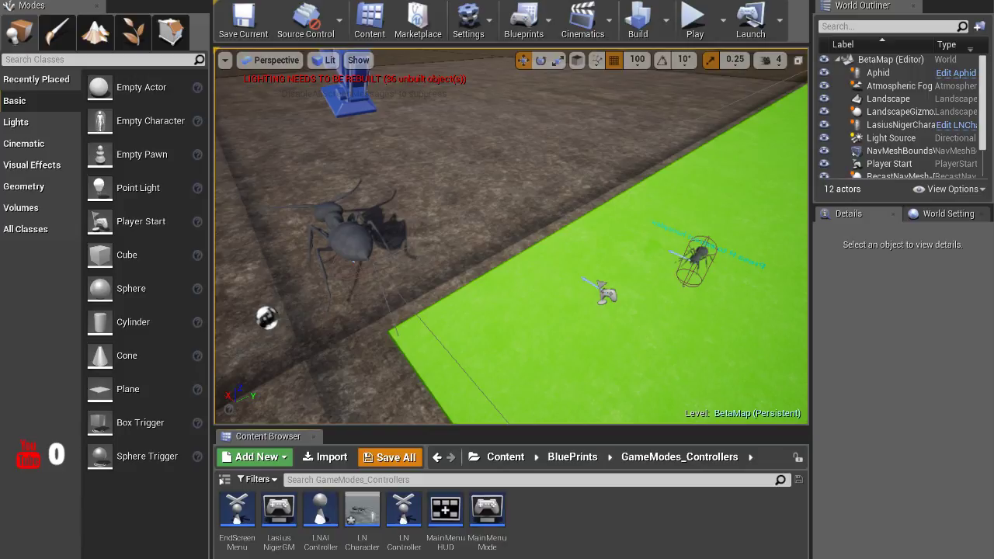
# Save all modified project assets with Ctrl+Shift+S
pyautogui.hotkey('ctrl', 'shift', 's')
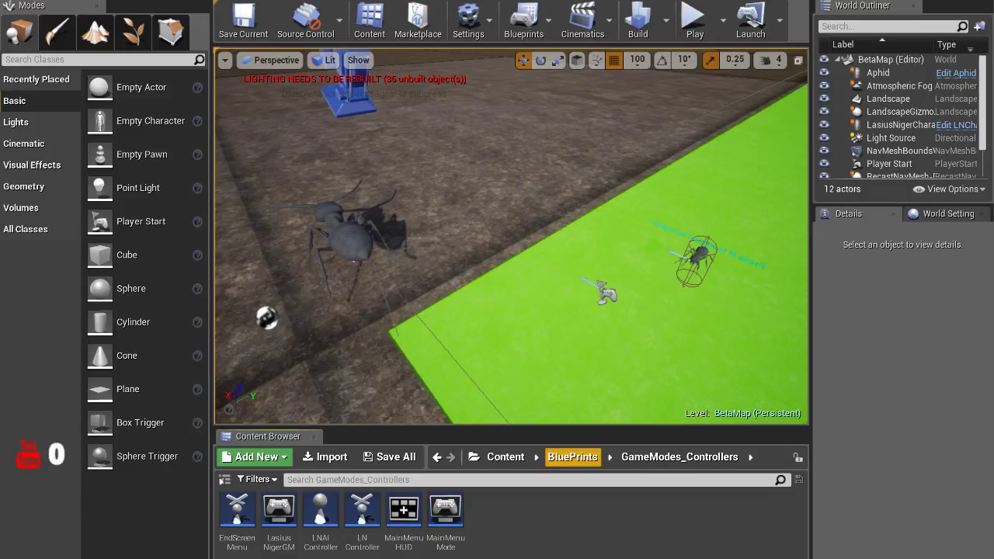
# Go up to BluePrints, open LasiusNigerCharacter, and select the LNAI Character blueprint
pyautogui.click(573, 456)
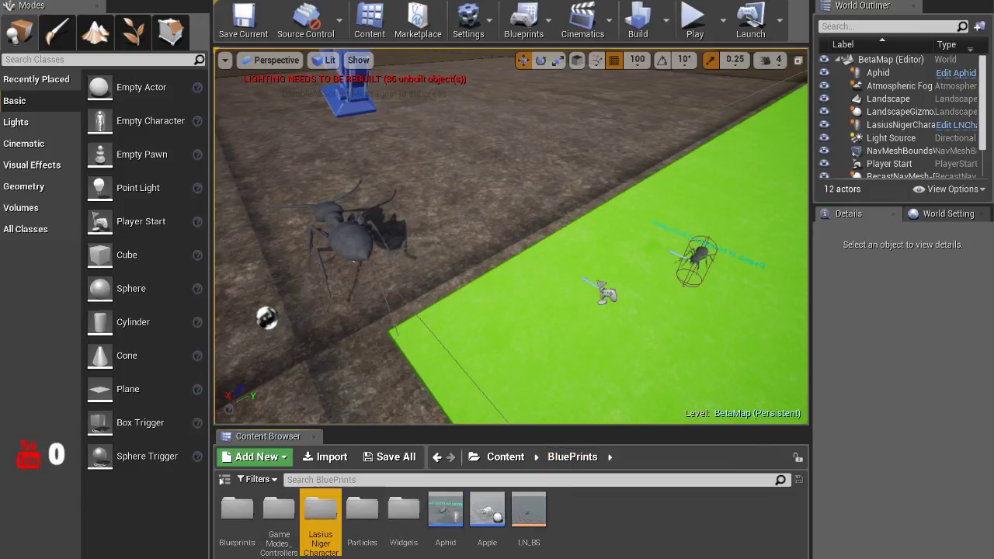
pyautogui.doubleClick(322, 512)
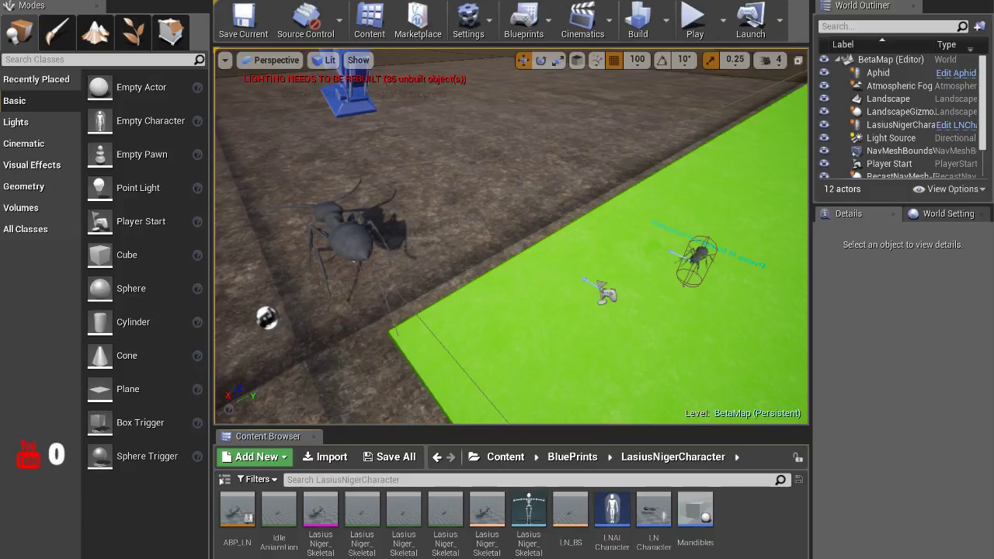
pyautogui.moveTo(511, 233)
pyautogui.mouseDown(button='right')
pyautogui.moveTo(543, 240)
pyautogui.moveTo(496, 233)
pyautogui.moveTo(497, 221)
pyautogui.mouseUp(button='right')
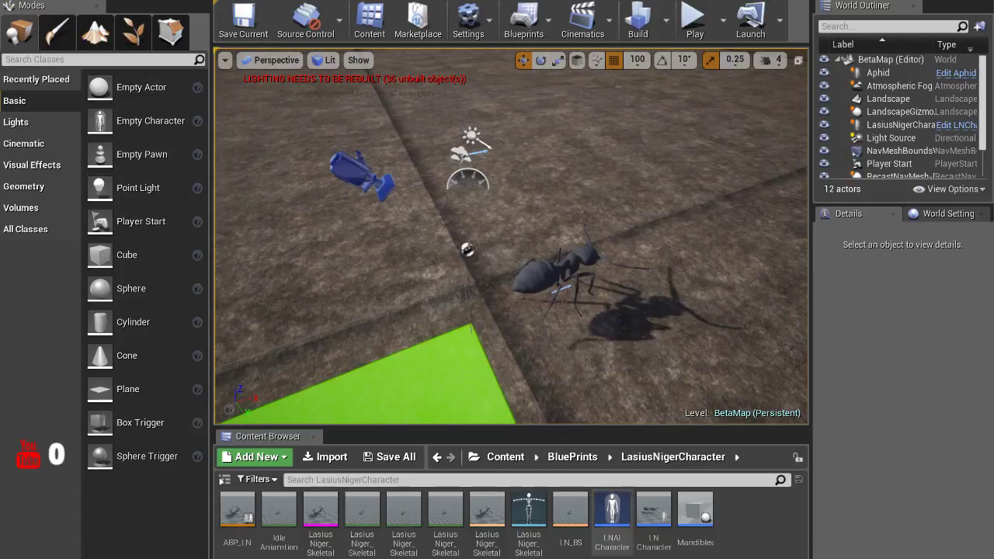
pyautogui.click(612, 516)
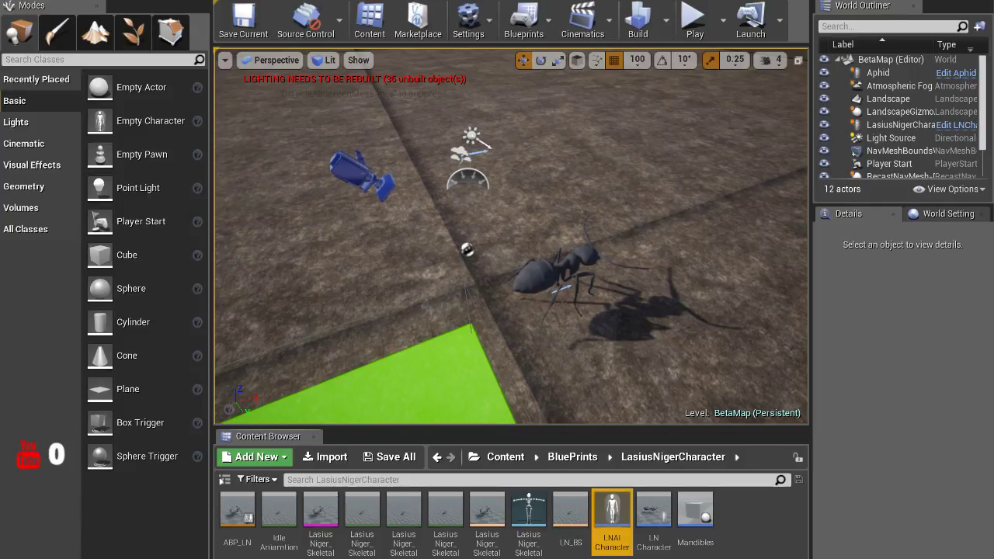
# In LNAI Character's Viewport, select the inherited Mesh and set its Anim Class to ABP_LN_C
pyautogui.doubleClick(612, 514)
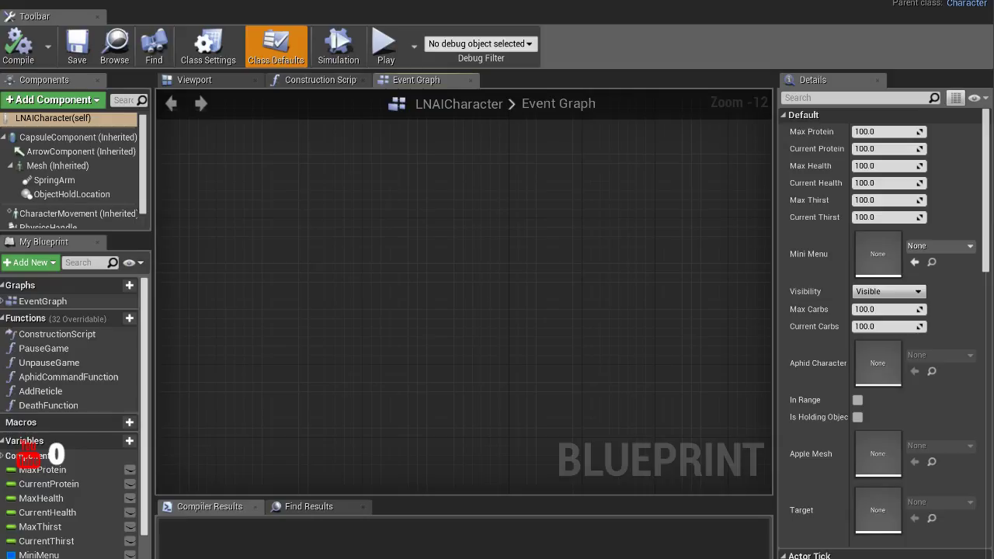
pyautogui.click(195, 79)
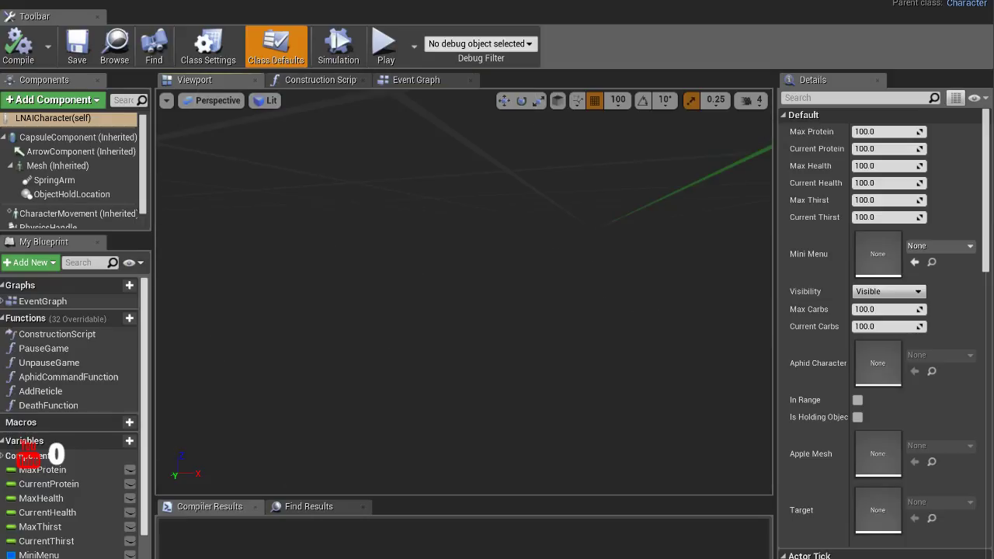
pyautogui.click(57, 166)
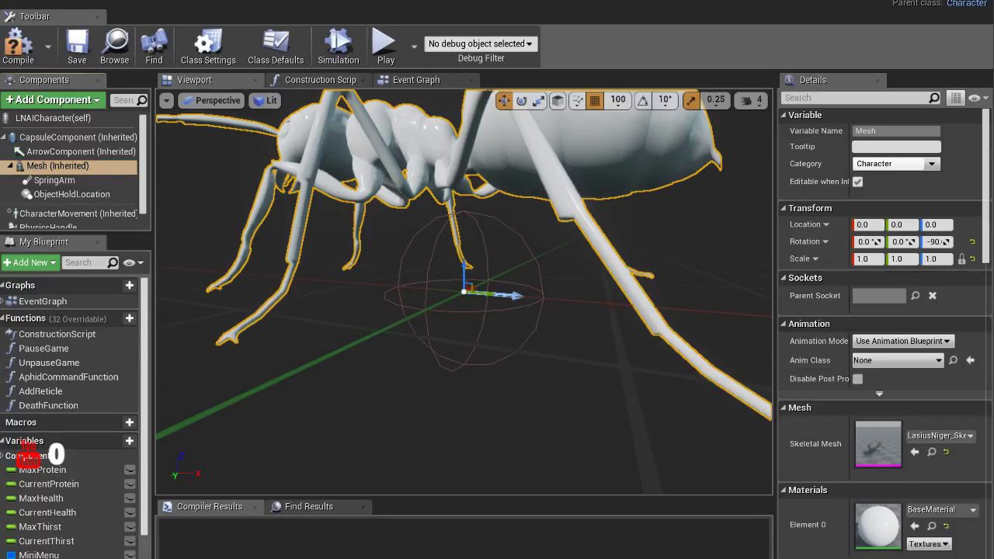
pyautogui.press('f')
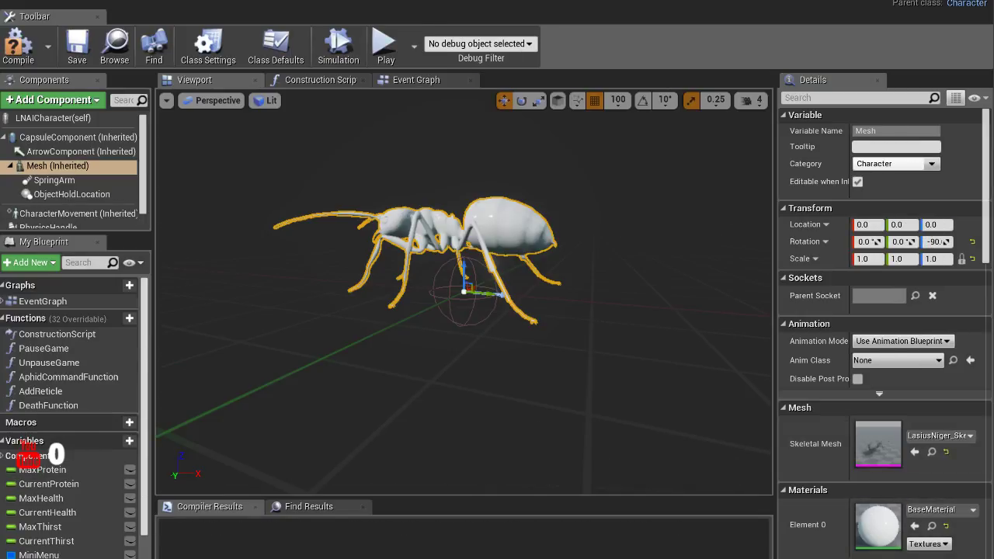
pyautogui.keyDown('alt'); pyautogui.moveTo(464, 291); pyautogui.dragTo(349, 326); pyautogui.keyUp('alt')
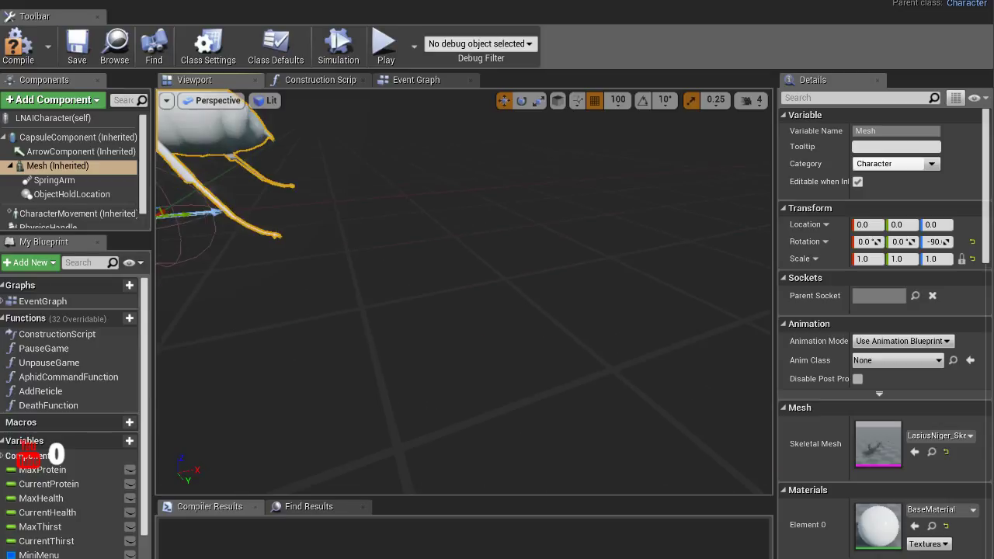
pyautogui.press('f')
pyautogui.scroll(5, 463, 291)
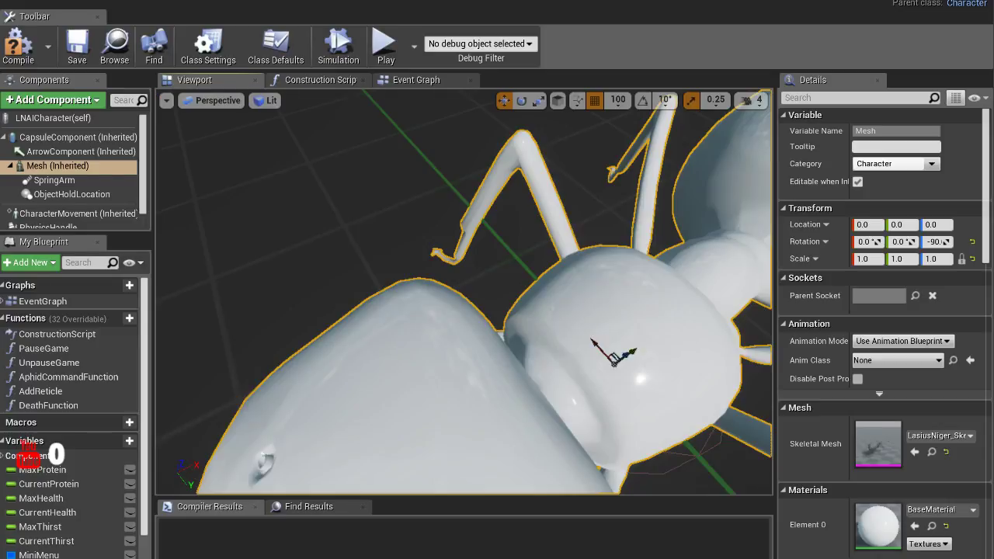
pyautogui.keyDown('alt'); pyautogui.moveTo(464, 291); pyautogui.dragTo(419, 310); pyautogui.keyUp('alt')
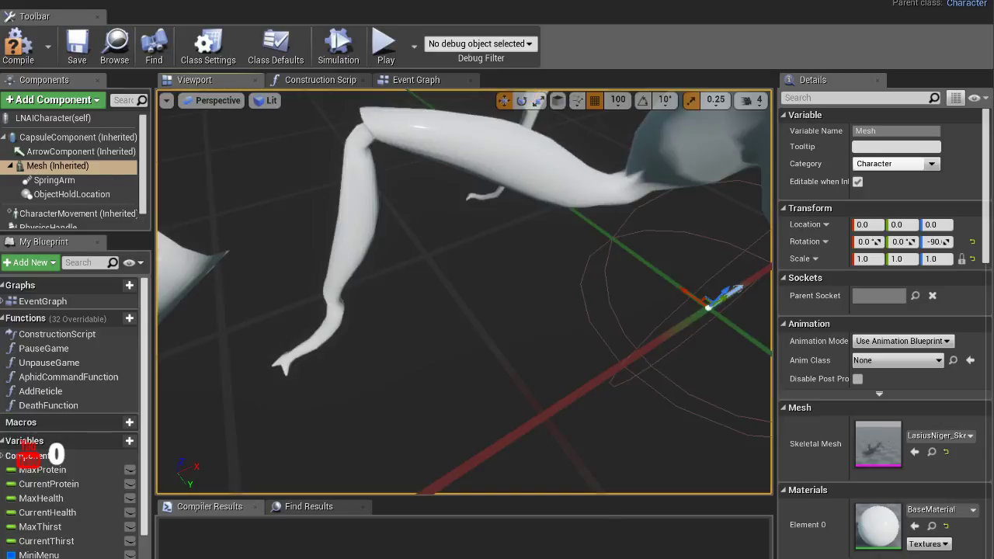
pyautogui.press('f')
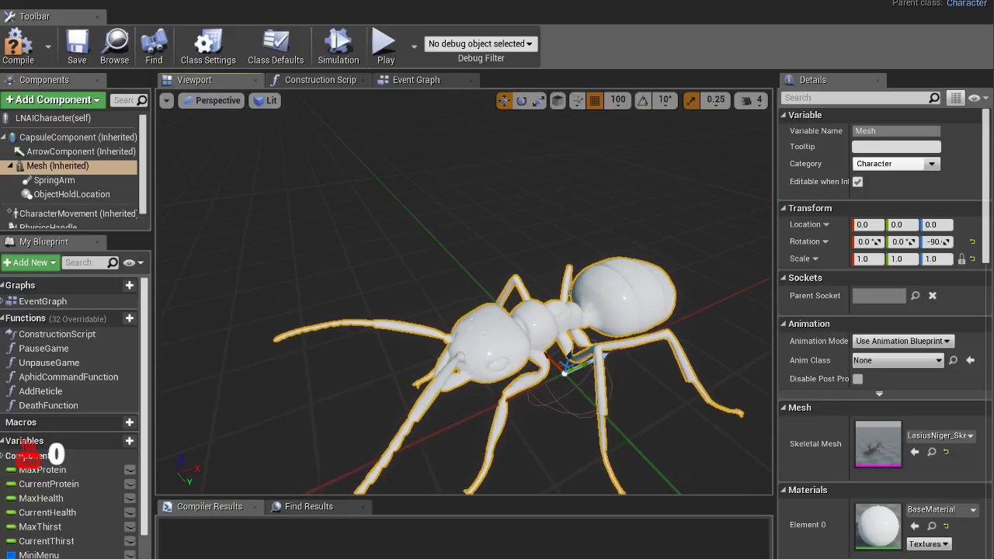
pyautogui.keyDown('alt'); pyautogui.moveTo(464, 291); pyautogui.dragTo(435, 299); pyautogui.keyUp('alt')
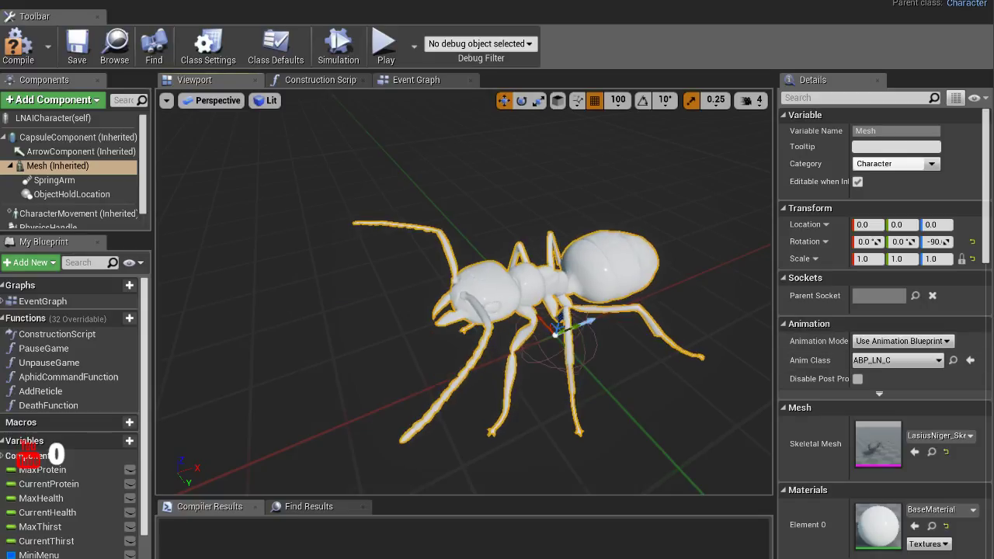
pyautogui.click(416, 80)
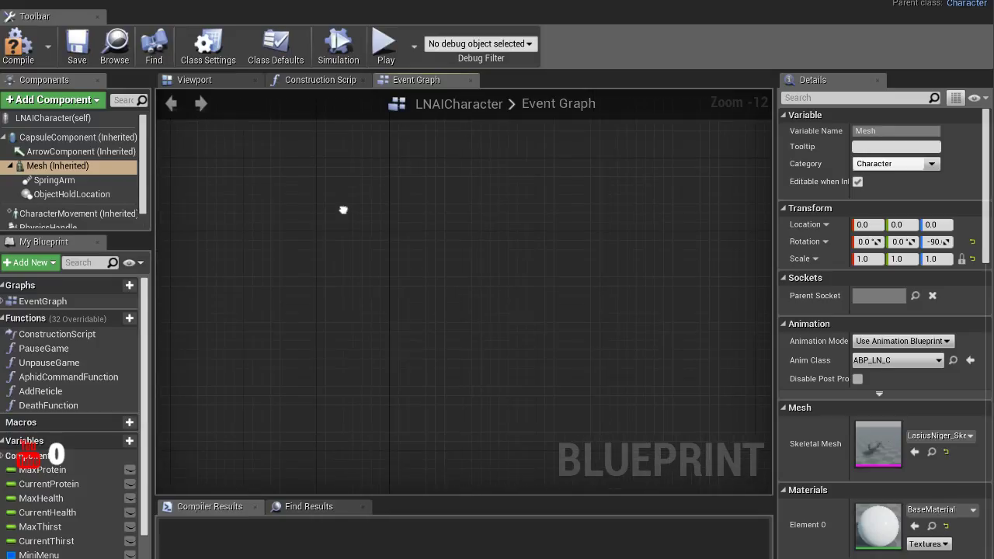
# Zoom in on the stray Wonder node in the Event Graph and delete it
pyautogui.moveTo(344, 211); pyautogui.dragTo(140, 193, button='right')
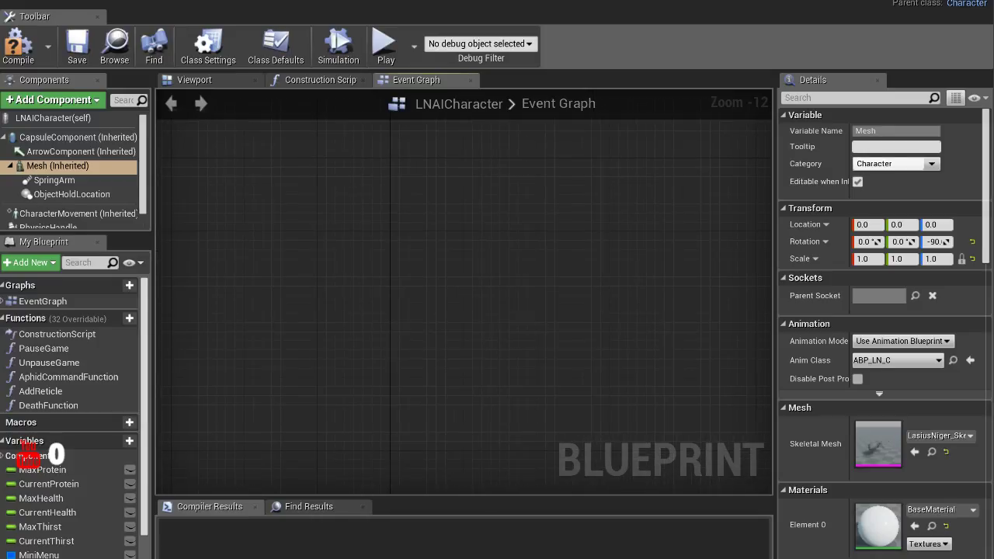
pyautogui.click(339, 217)
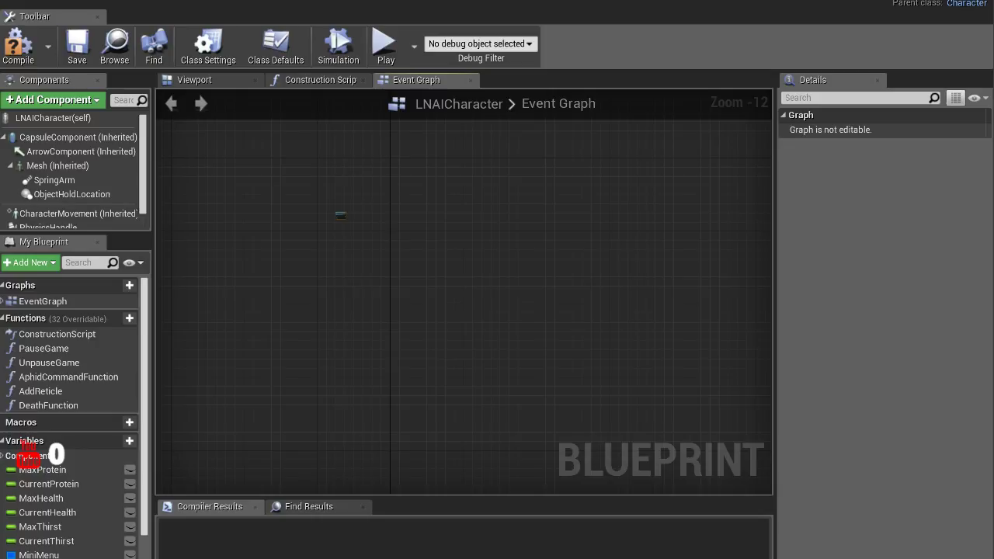
pyautogui.scroll(3, 339, 217)
pyautogui.scroll(8, 339, 217)
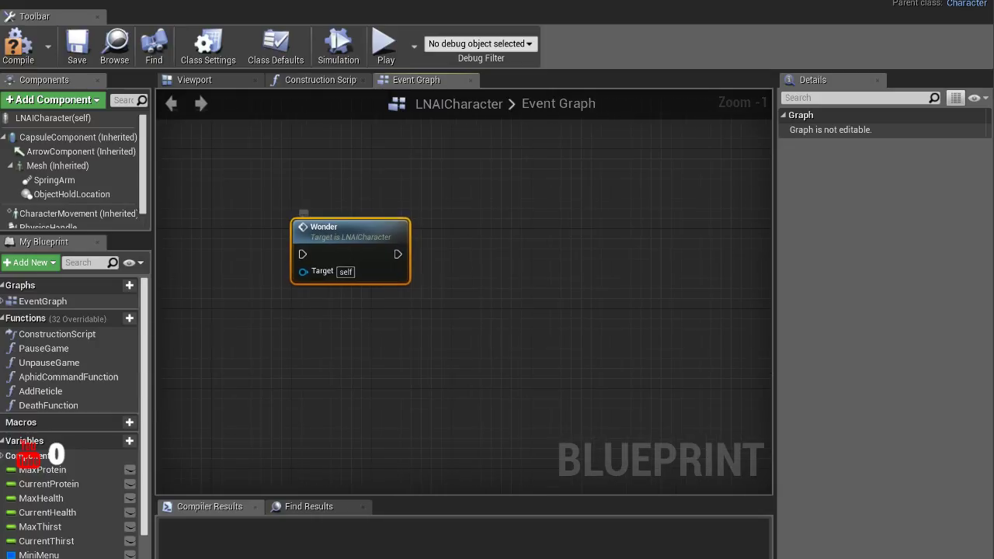
pyautogui.press('Delete')
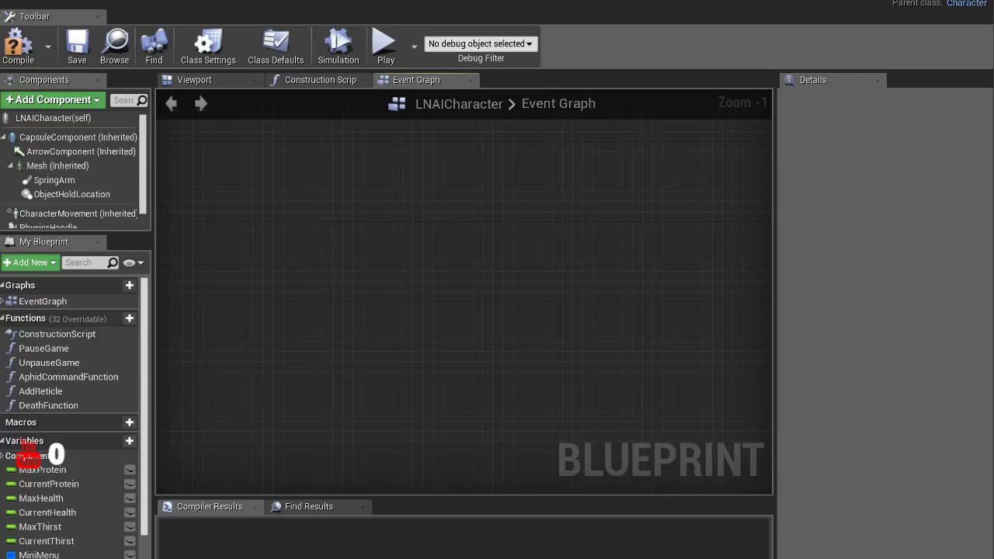
pyautogui.scroll(-7, 339, 216)
pyautogui.scroll(-4, 339, 216)
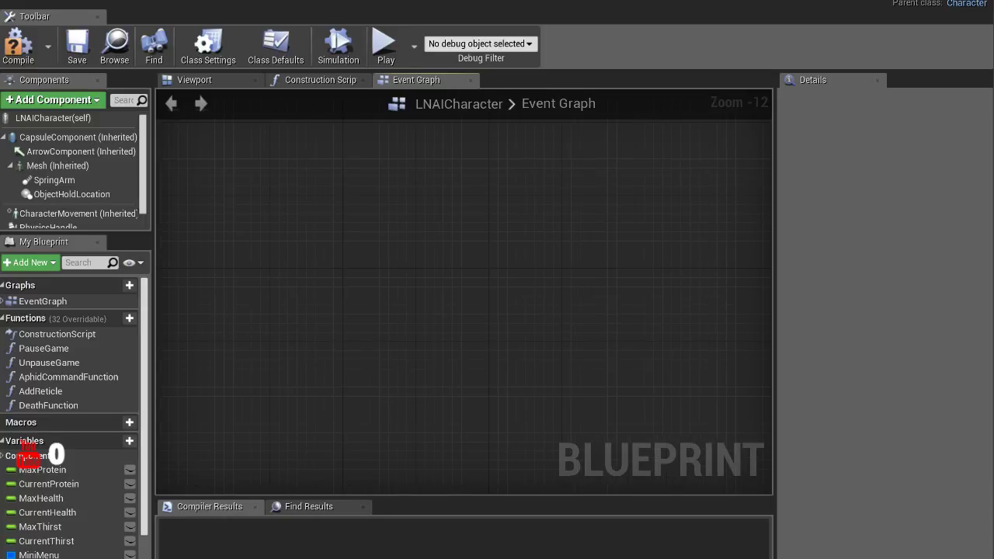
# Search the blueprint for 'max' then 's', check Max and Current Thirst references, then view Compiler Results
pyautogui.hotkey('ctrl', 'f')
pyautogui.write('max')
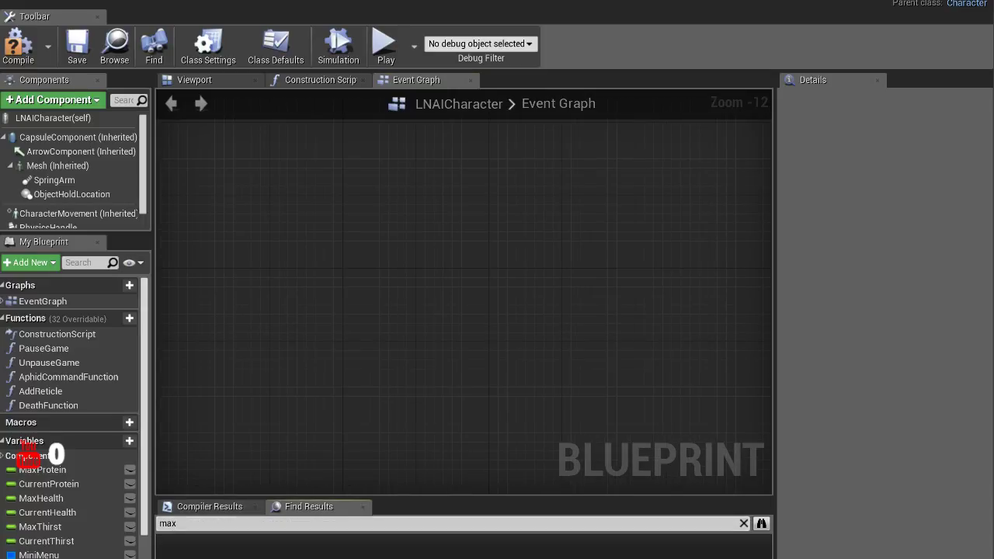
pyautogui.press('BackSpace')
pyautogui.press('BackSpace')
pyautogui.press('BackSpace')
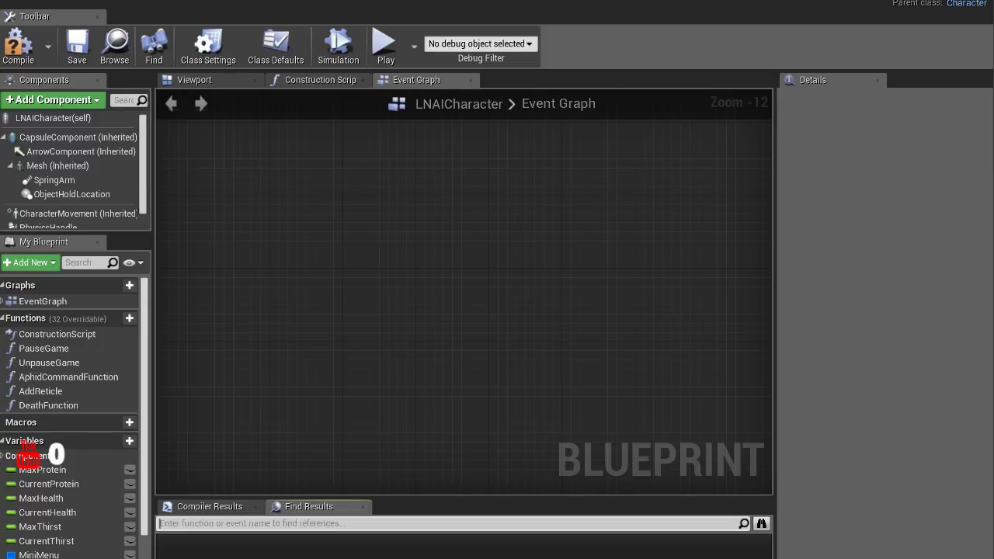
pyautogui.write('s')
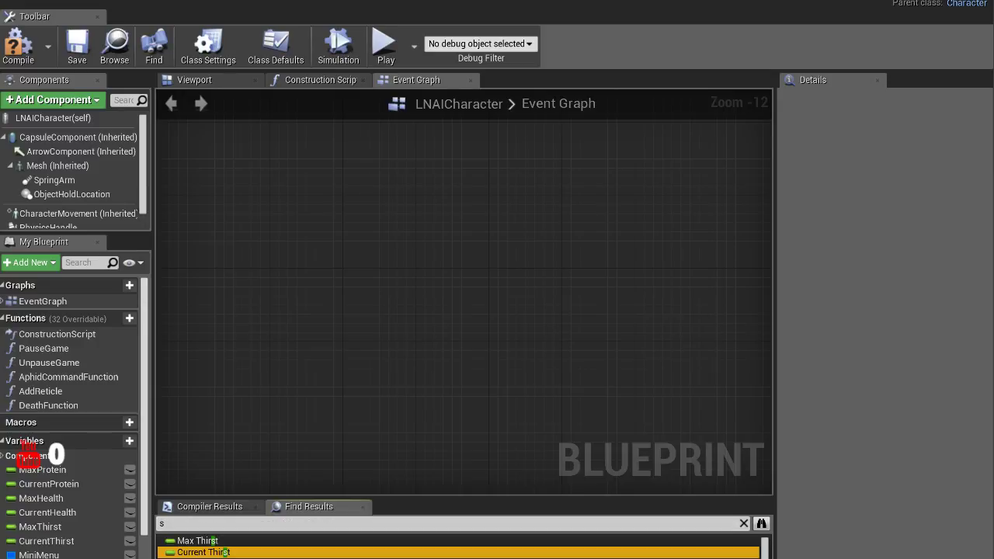
pyautogui.click(197, 540)
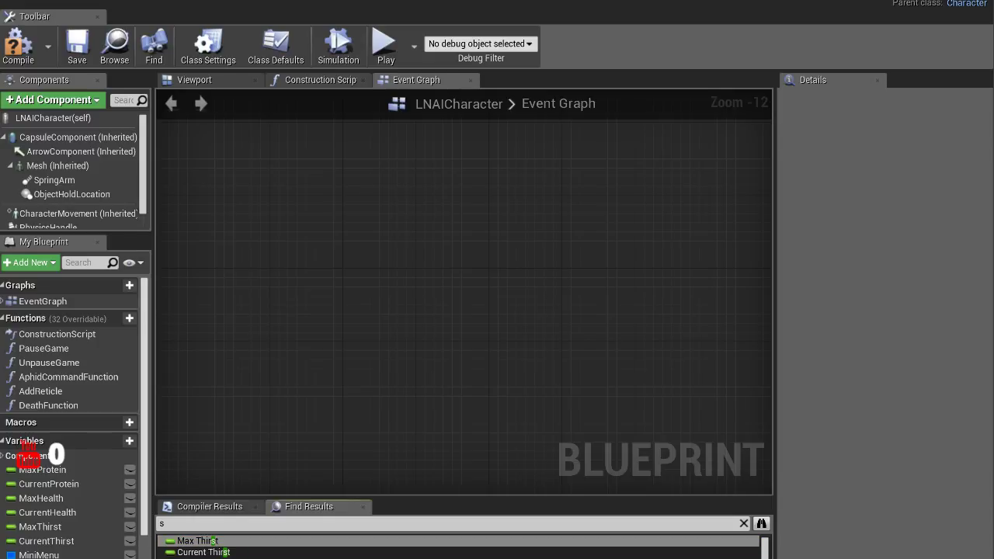
pyautogui.click(197, 540)
pyautogui.click(203, 553)
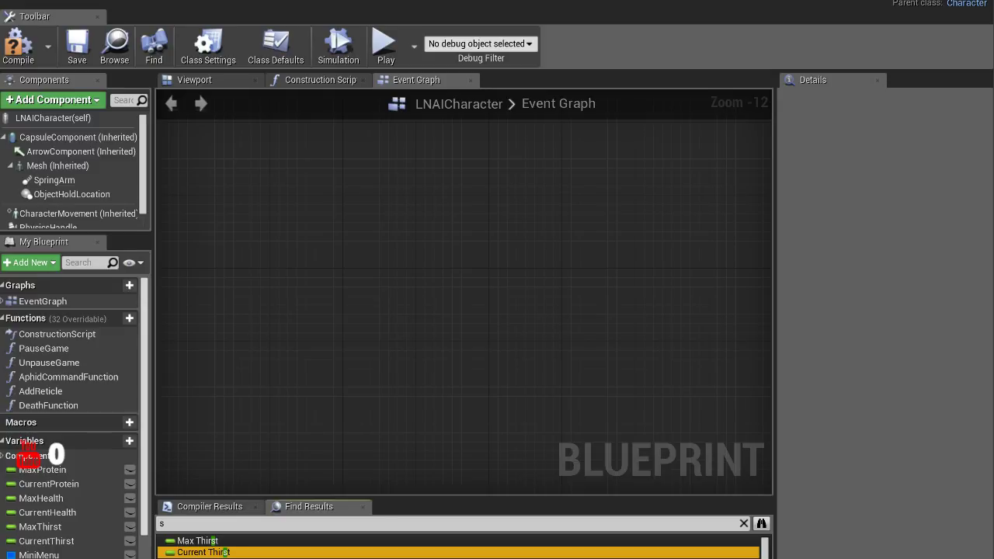
pyautogui.click(209, 506)
pyautogui.scroll(-2, 464, 303)
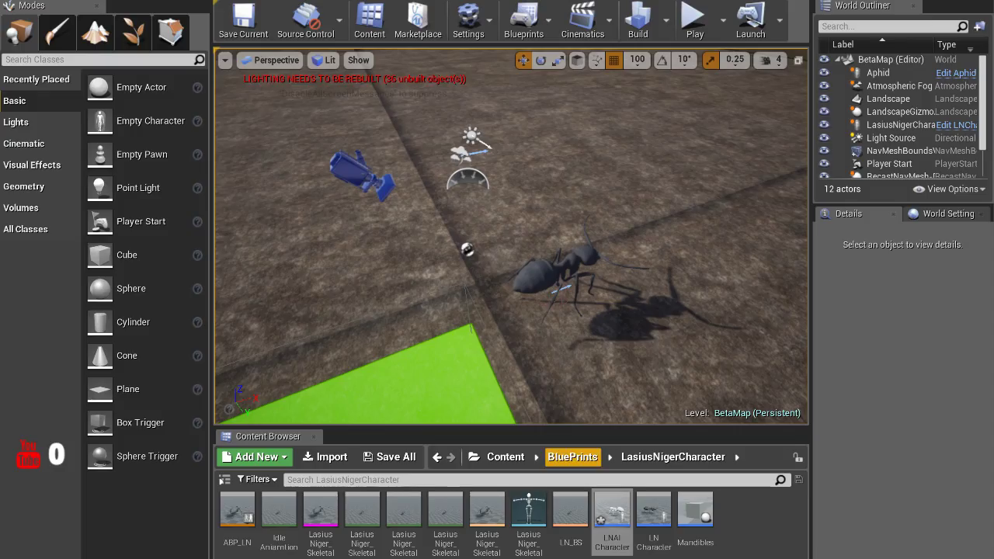
# Navigate from BluePrints into GameModes_Controllers and select the LNAIController blueprint
pyautogui.click(572, 457)
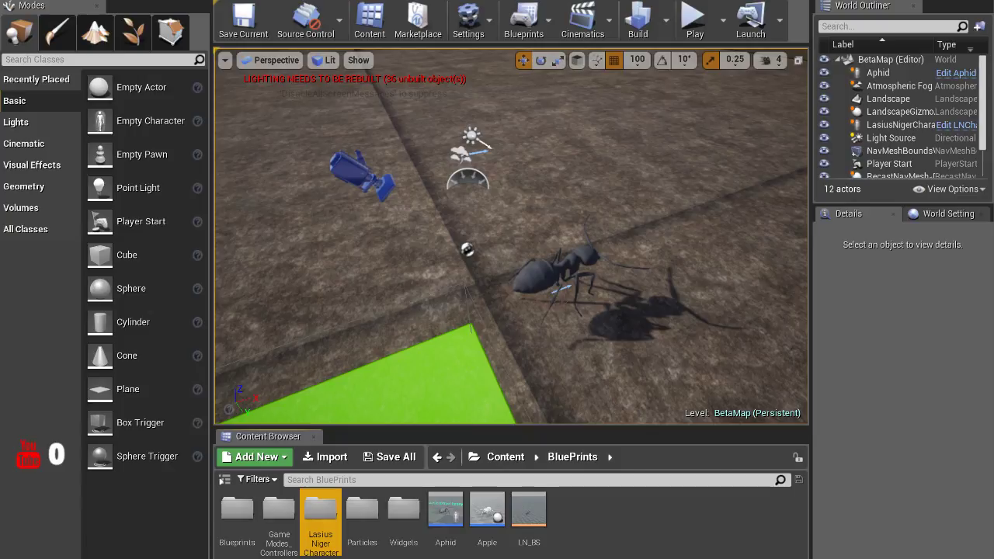
pyautogui.doubleClick(319, 513)
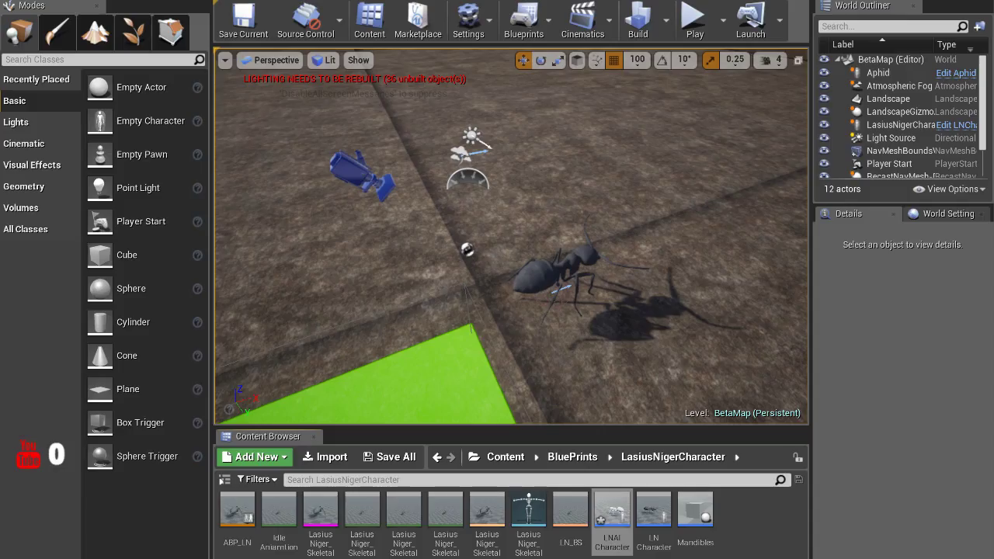
pyautogui.hotkey('alt', 'Left')
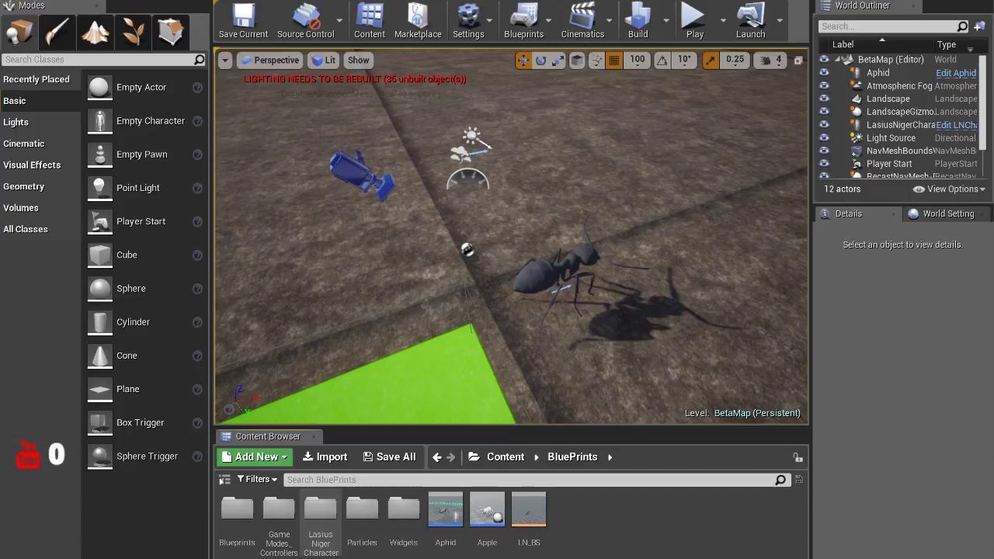
pyautogui.doubleClick(279, 511)
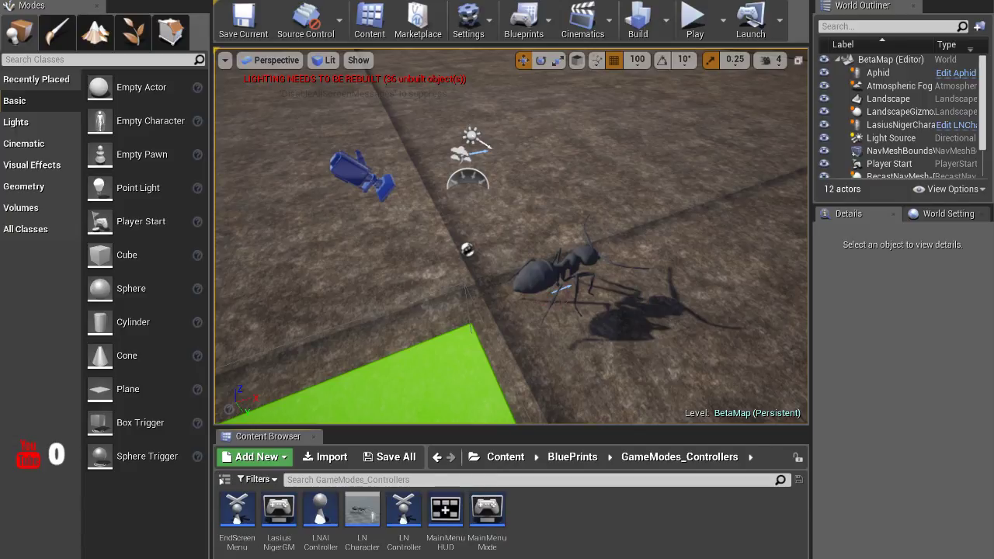
pyautogui.click(320, 517)
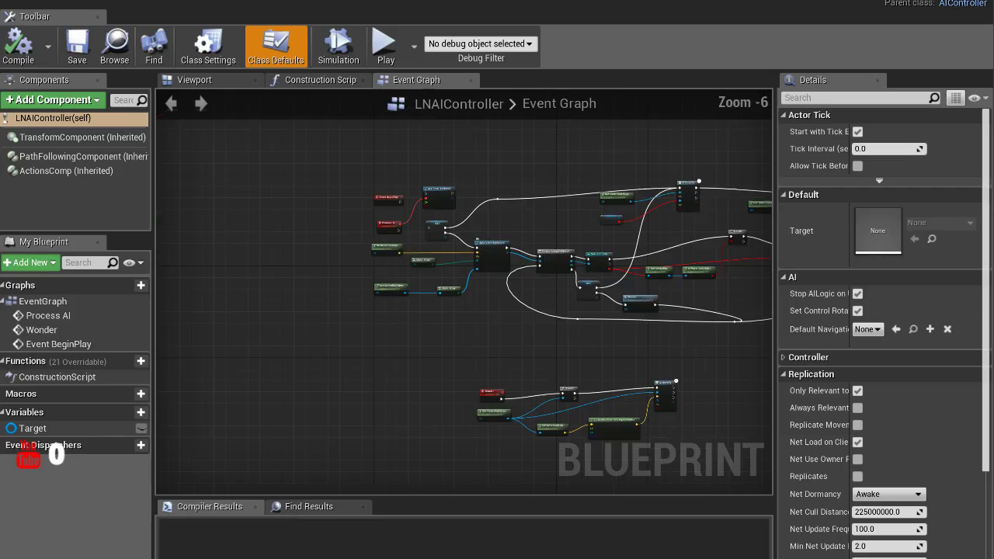
# Review the Wonder logic and move Event BeginPlay and Set Timer by Event beside Wonder
pyautogui.scroll(2, 466, 295)
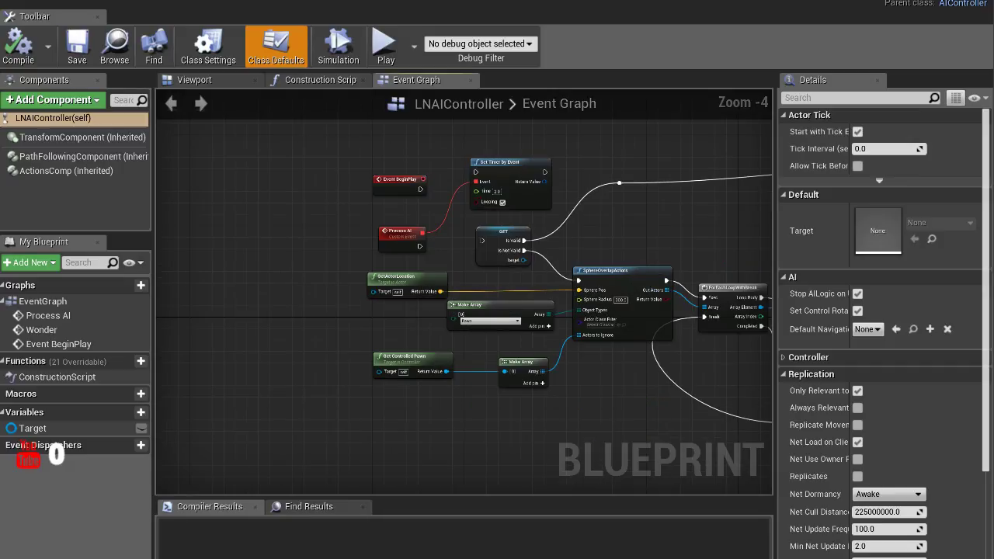
pyautogui.scroll(4, 483, 204)
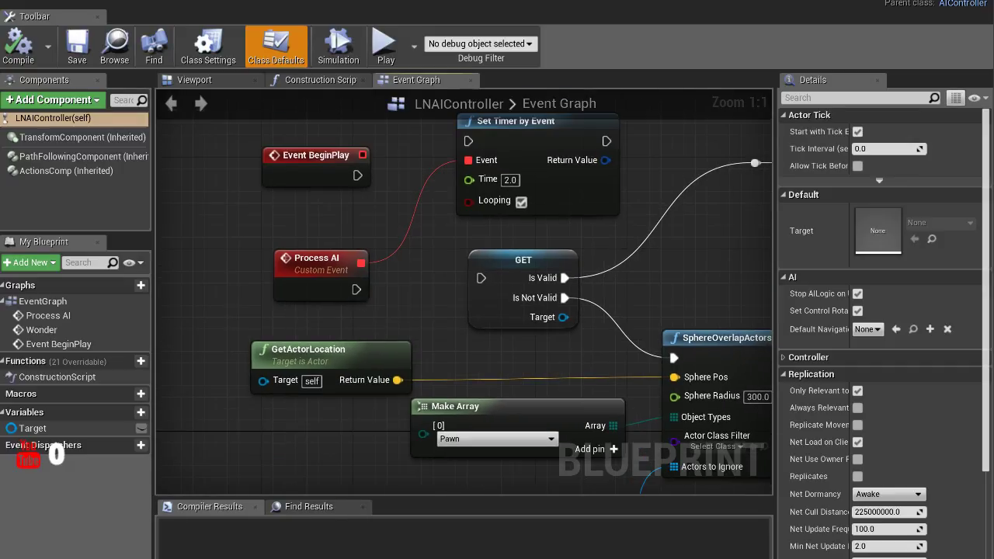
pyautogui.scroll(-2, 464, 295)
pyautogui.moveTo(621, 349); pyautogui.dragTo(388, 288, button='right')
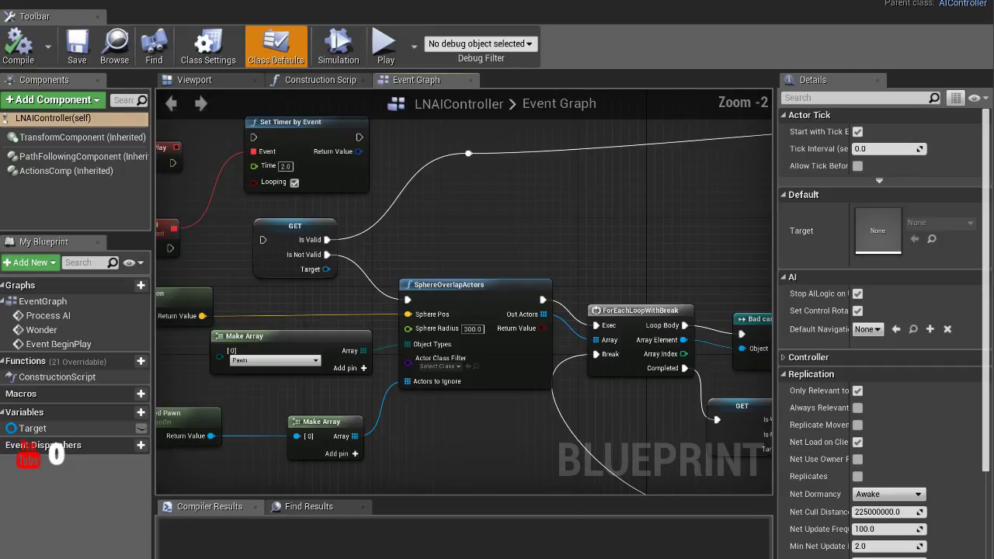
pyautogui.moveTo(466, 350); pyautogui.dragTo(528, 295, button='right')
pyautogui.scroll(-2, 466, 295)
pyautogui.moveTo(466, 388); pyautogui.dragTo(466, 233, button='right')
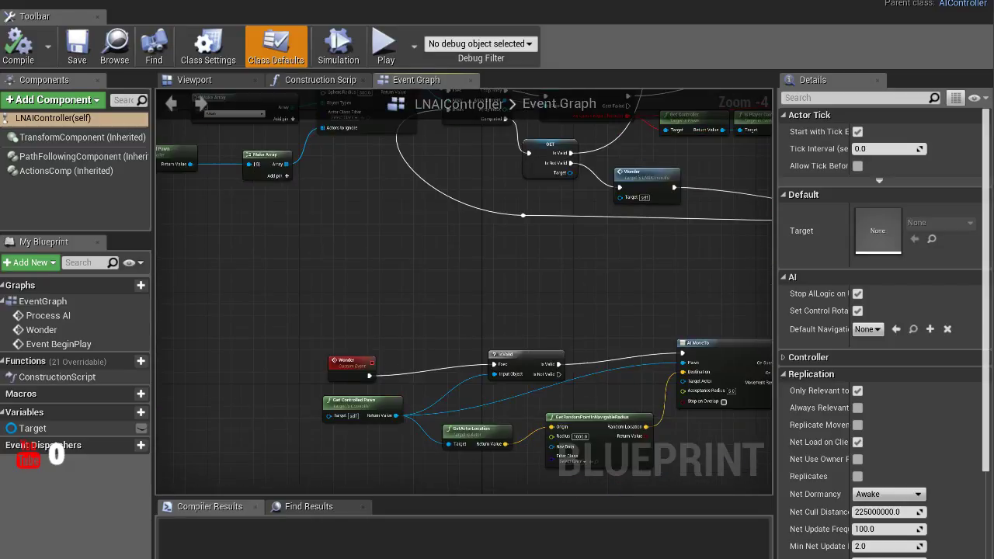
pyautogui.moveTo(414, 302)
pyautogui.mouseDown(button='right')
pyautogui.moveTo(578, 439)
pyautogui.moveTo(595, 515)
pyautogui.mouseUp(button='right')
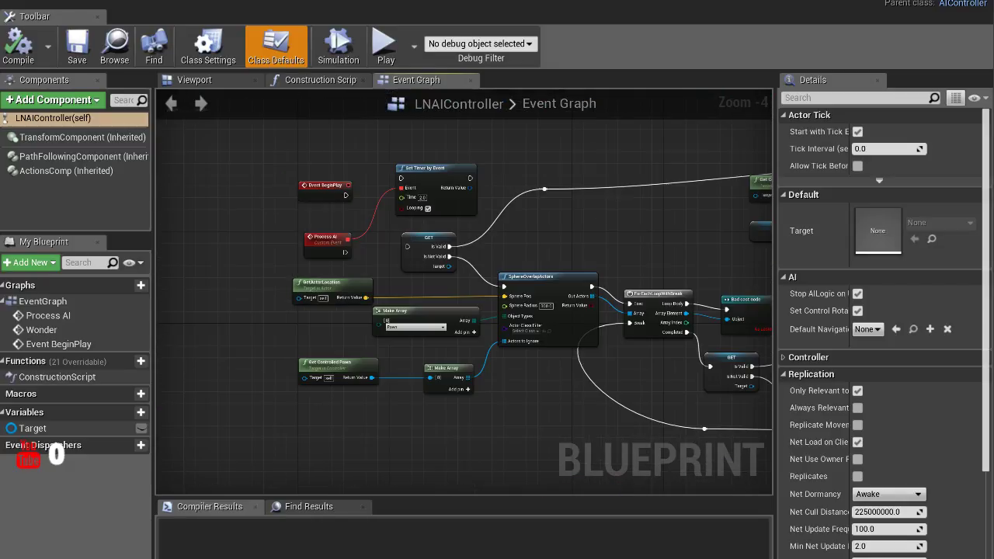
pyautogui.moveTo(323, 161); pyautogui.dragTo(400, 204)
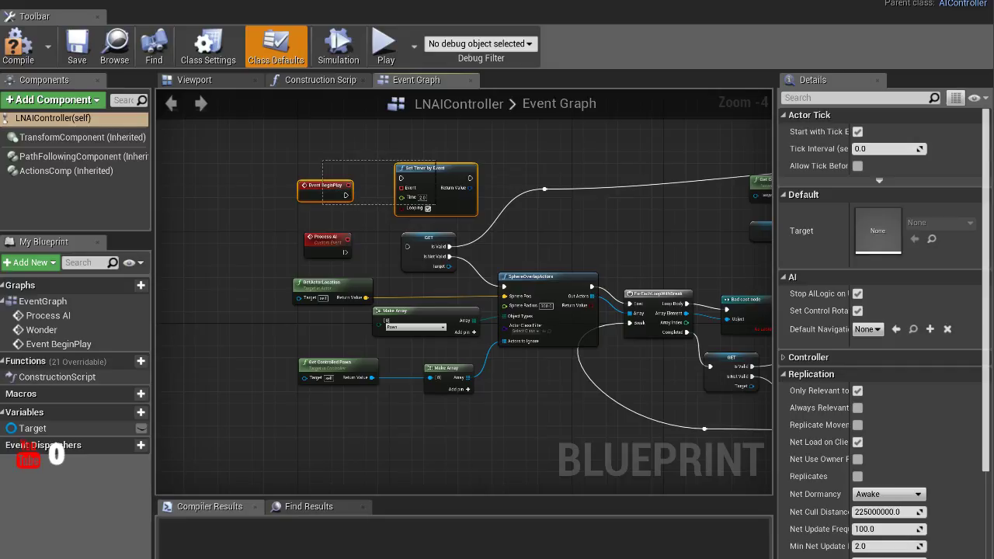
pyautogui.moveTo(435, 168); pyautogui.dragTo(514, 264)
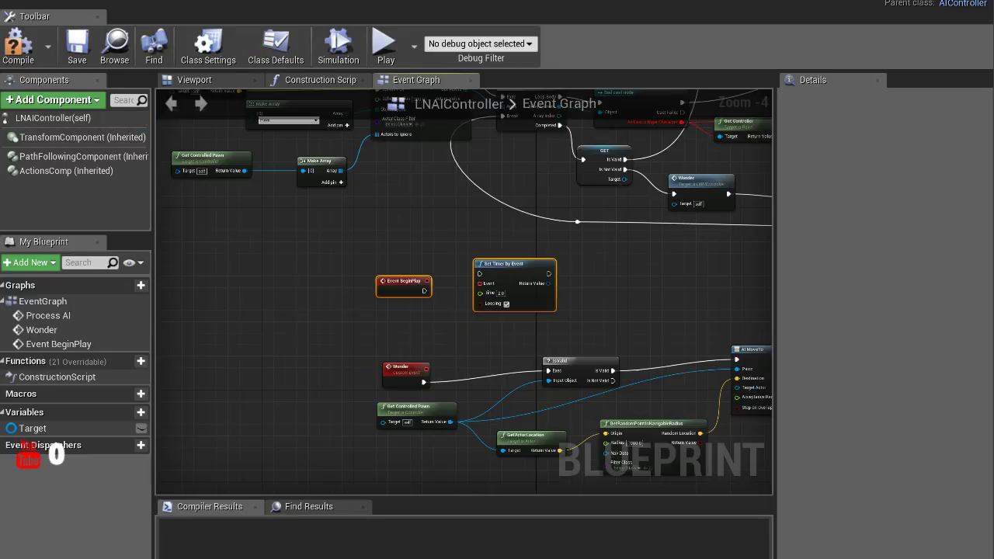
pyautogui.scroll(3, 535, 428)
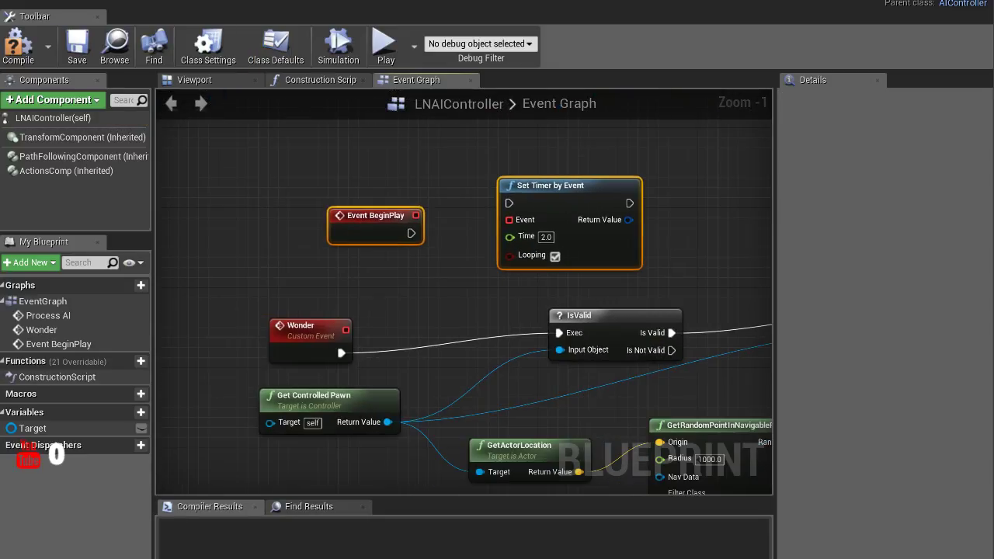
pyautogui.moveTo(365, 215); pyautogui.dragTo(334, 185)
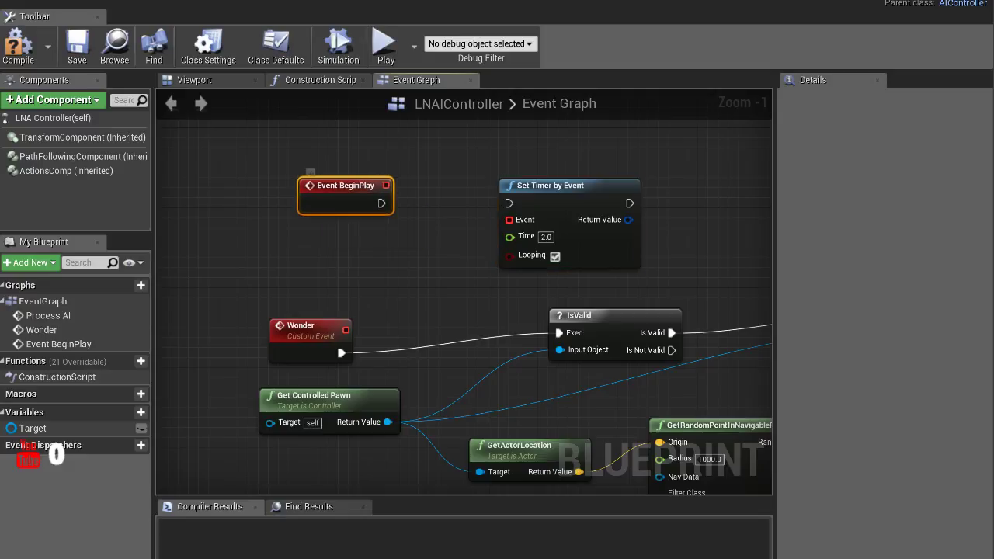
# Wire Wonder into Set Timer by Event's Event pin and trigger the timer from Event BeginPlay
pyautogui.moveTo(346, 330); pyautogui.dragTo(509, 220)
pyautogui.moveTo(380, 203); pyautogui.dragTo(509, 204)
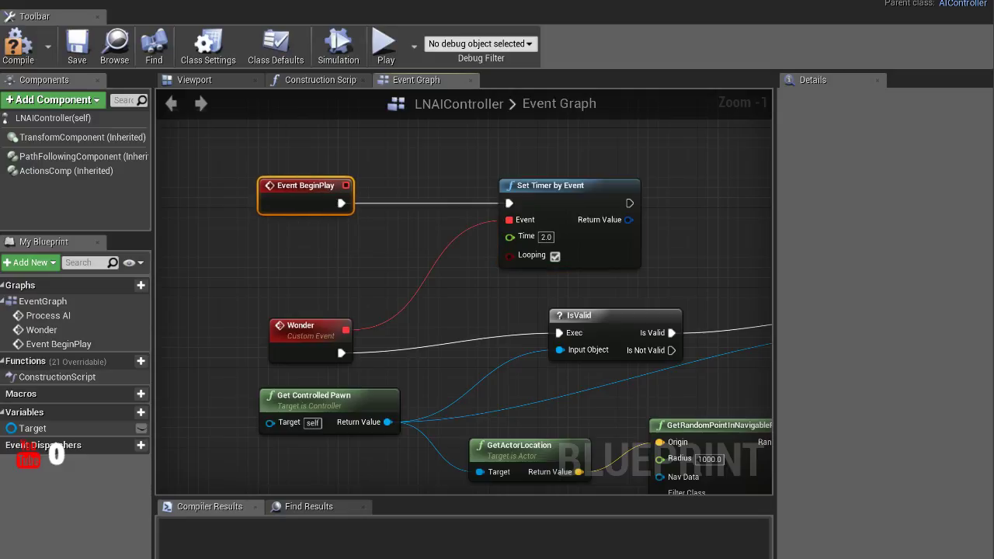
pyautogui.moveTo(559, 185); pyautogui.dragTo(518, 204)
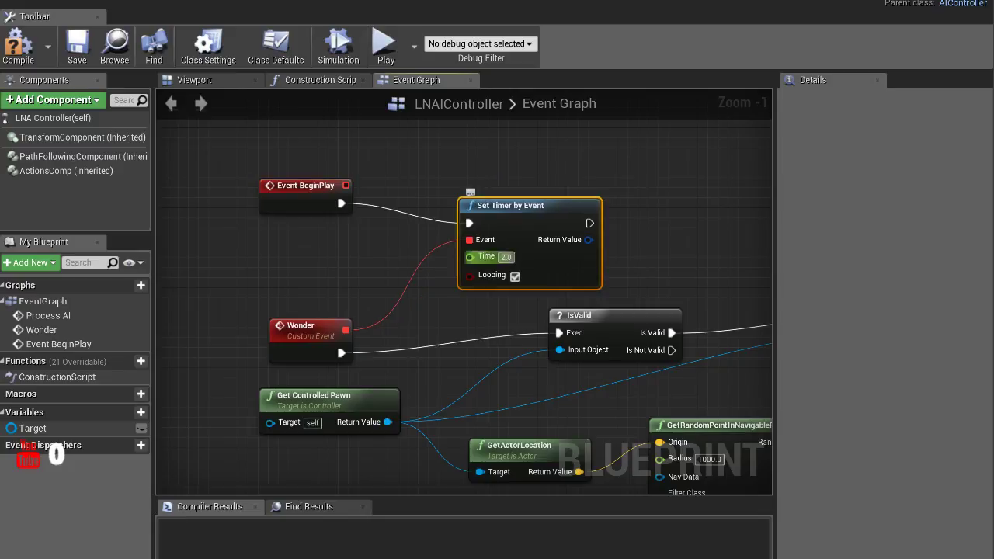
pyautogui.moveTo(523, 258); pyautogui.dragTo(359, 215, button='right')
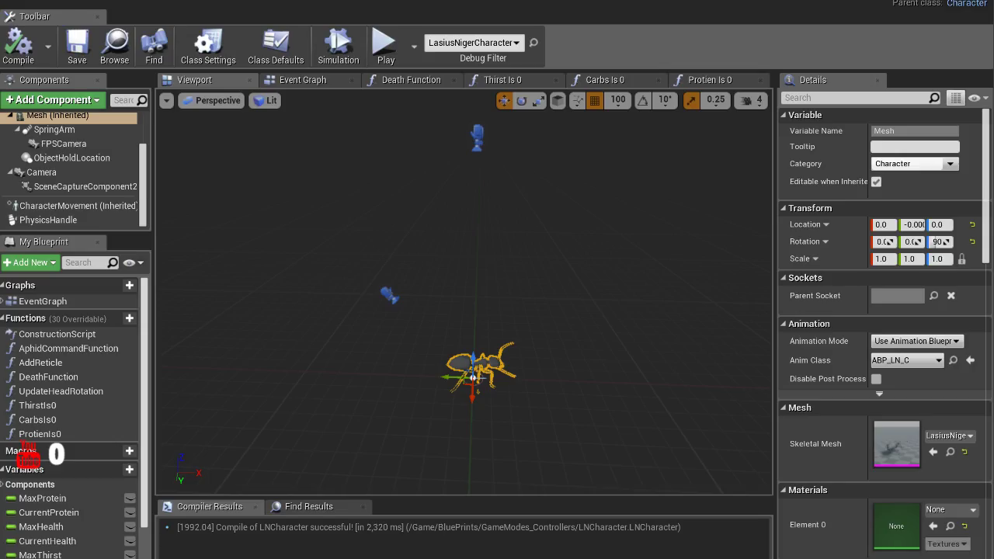
# Filter LNCharacter's Details for 'ai' and show its Class Defaults AI settings
pyautogui.write('a')
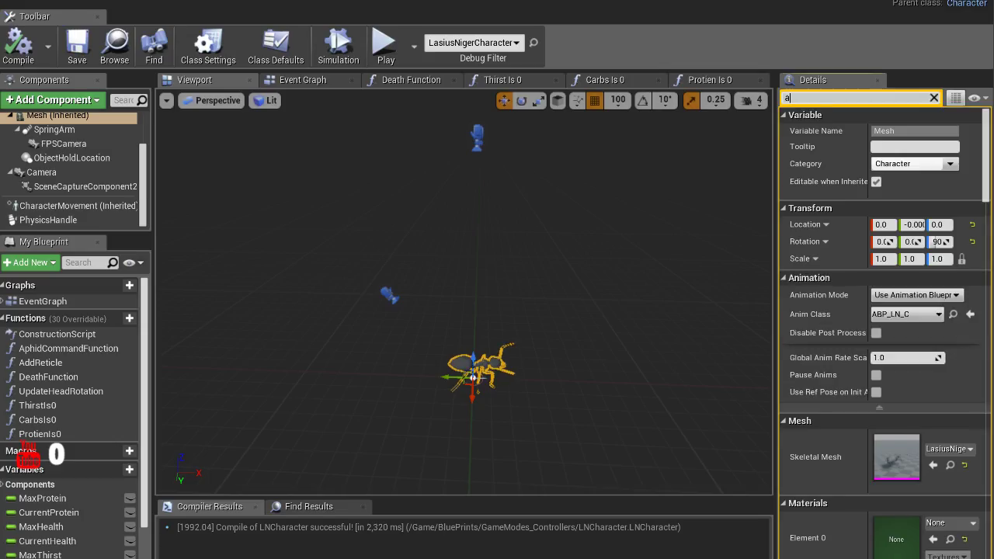
pyautogui.write('i')
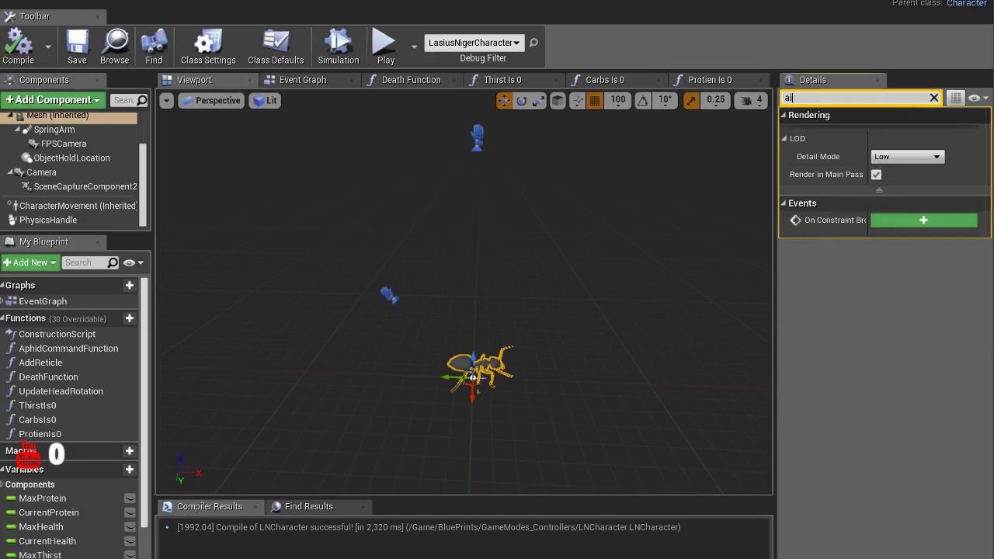
pyautogui.click(276, 46)
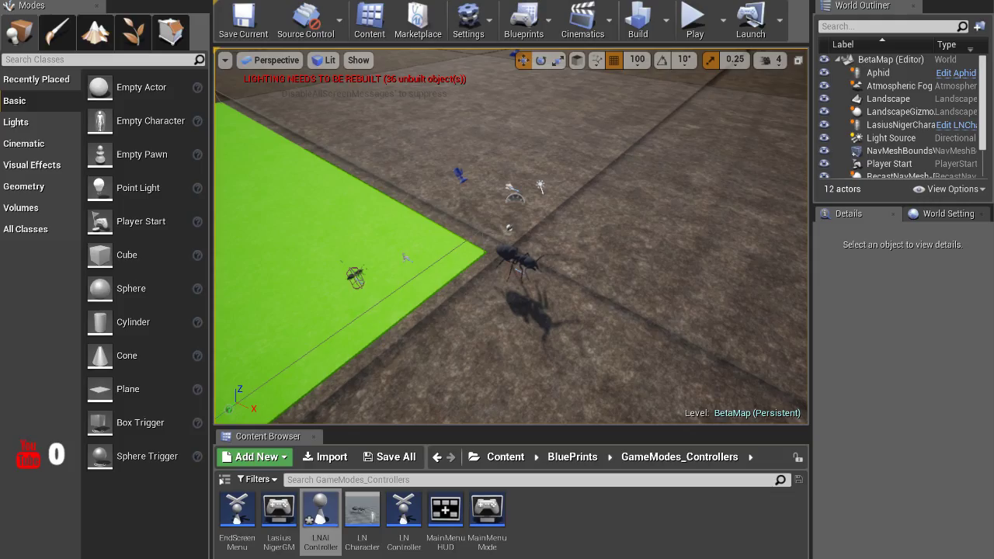
# Run a play-in-editor test of the wandering ant, then reopen the LNAIController Blueprint
pyautogui.click(694, 22)
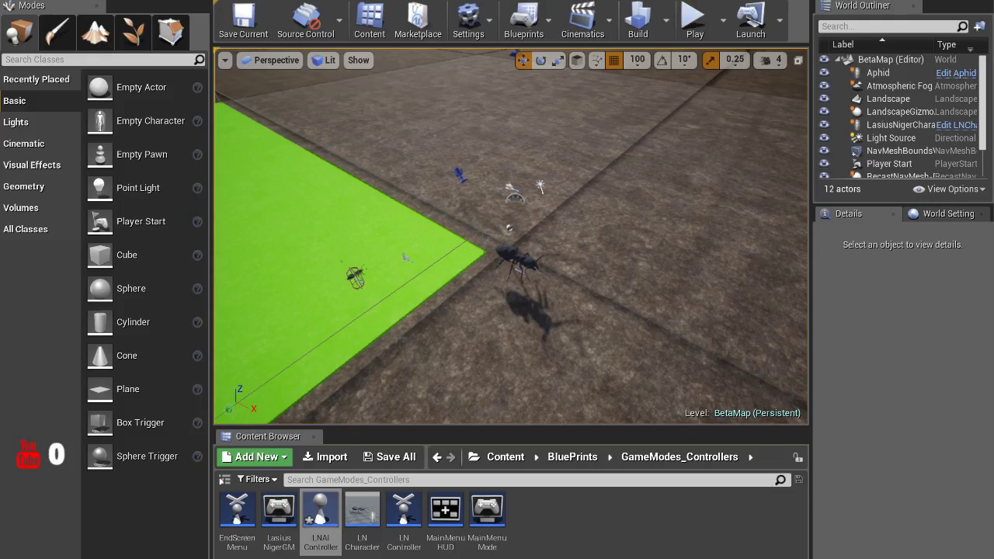
pyautogui.click(622, 140)
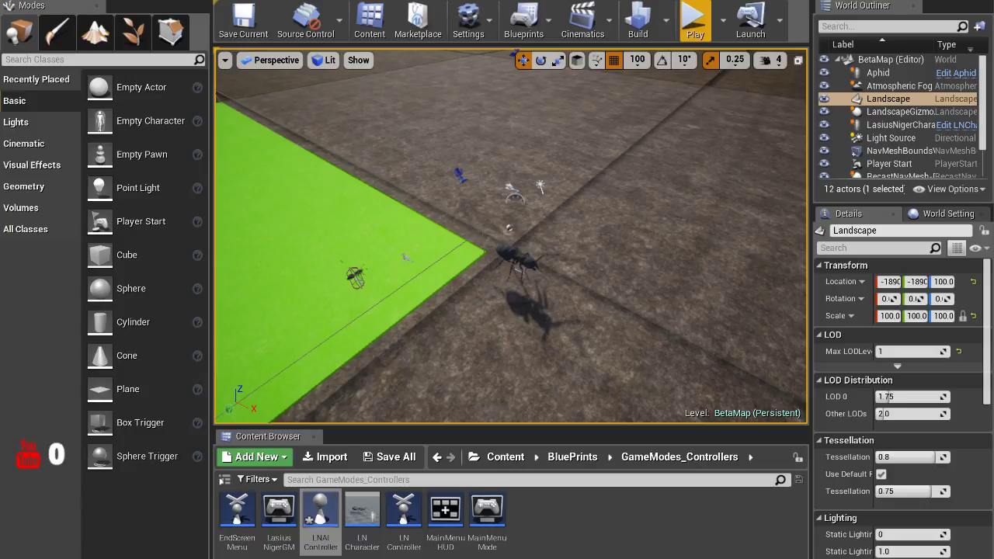
pyautogui.click(694, 21)
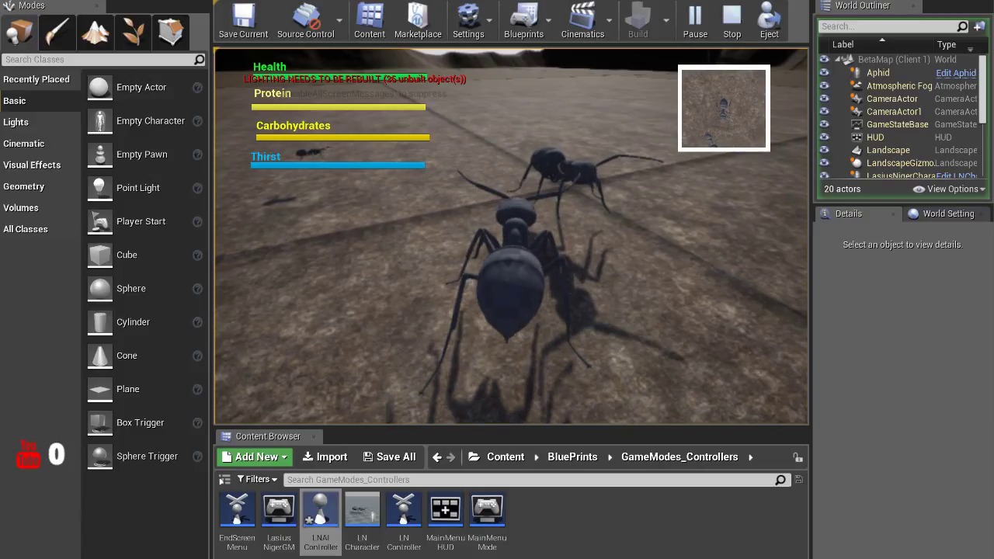
pyautogui.press('Escape')
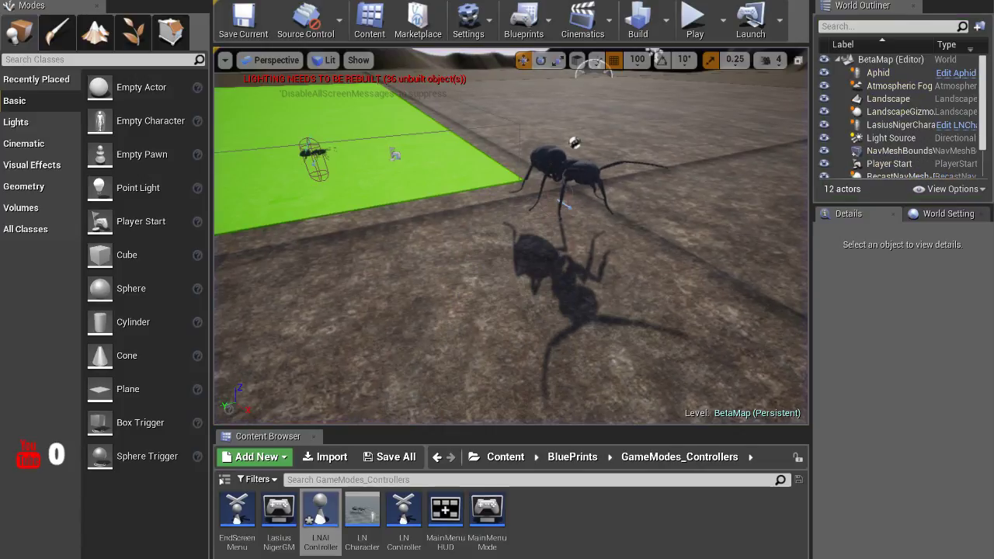
pyautogui.doubleClick(320, 512)
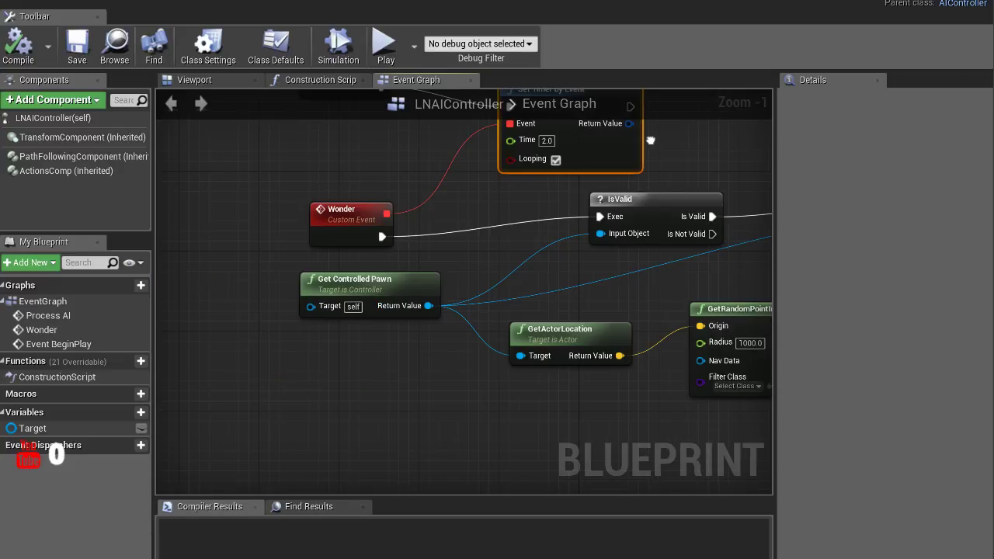
# Remove the IsValid node, then reposition Set Timer by Event and the Wonder event toward the graph centre
pyautogui.moveTo(651, 140)
pyautogui.mouseDown(button='right')
pyautogui.moveTo(380, 193)
pyautogui.moveTo(261, 173)
pyautogui.mouseUp(button='right')
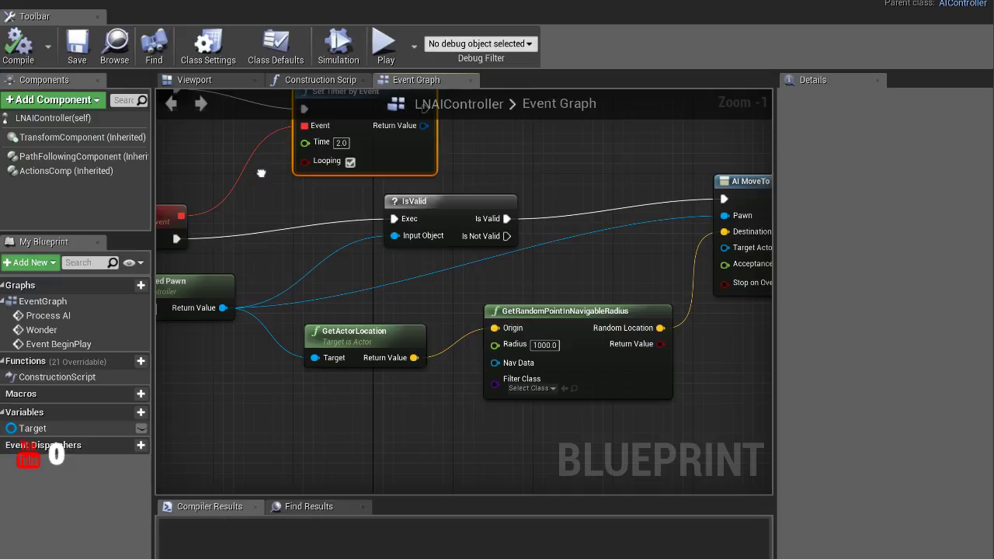
pyautogui.scroll(-1, 261, 174)
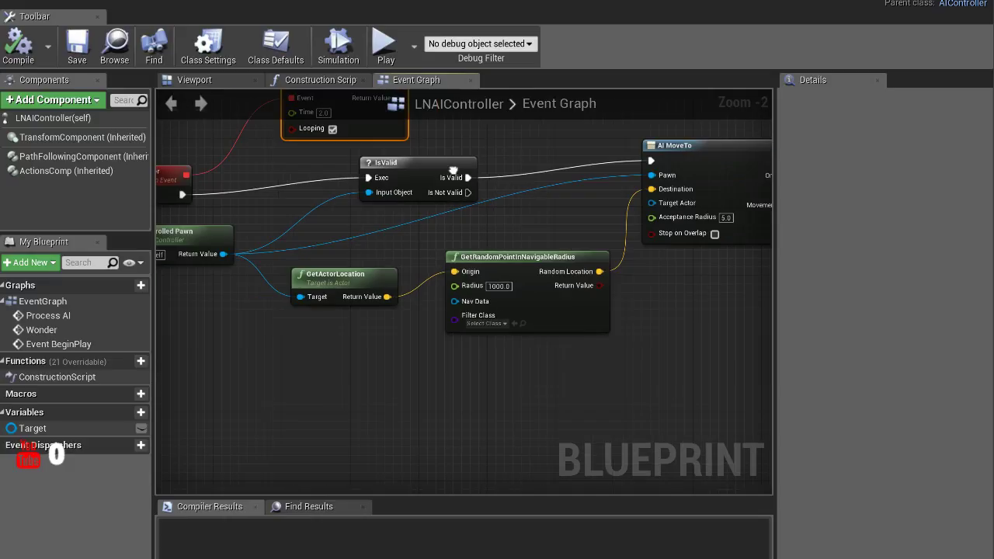
pyautogui.moveTo(453, 169); pyautogui.dragTo(467, 183, button='right')
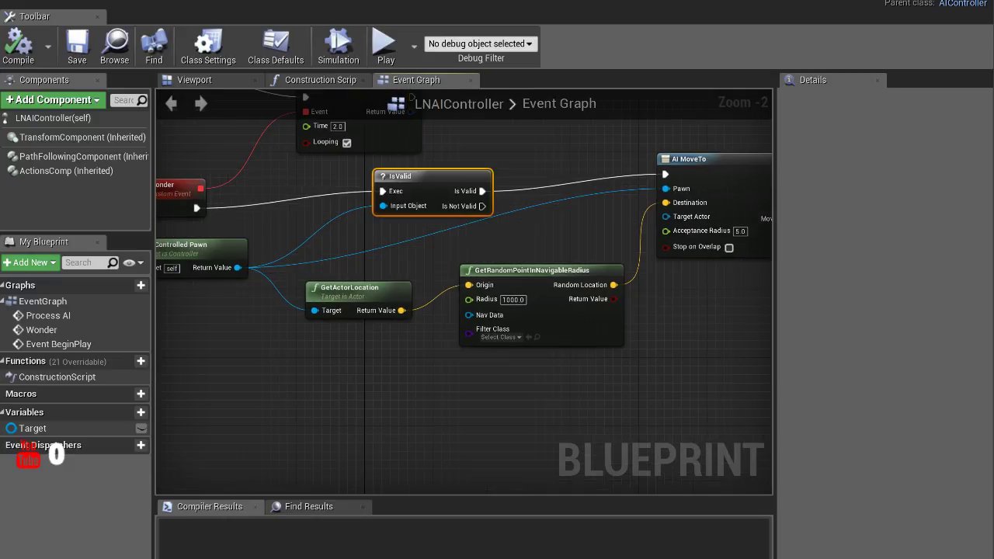
pyautogui.hotkey('ctrl', 'z')
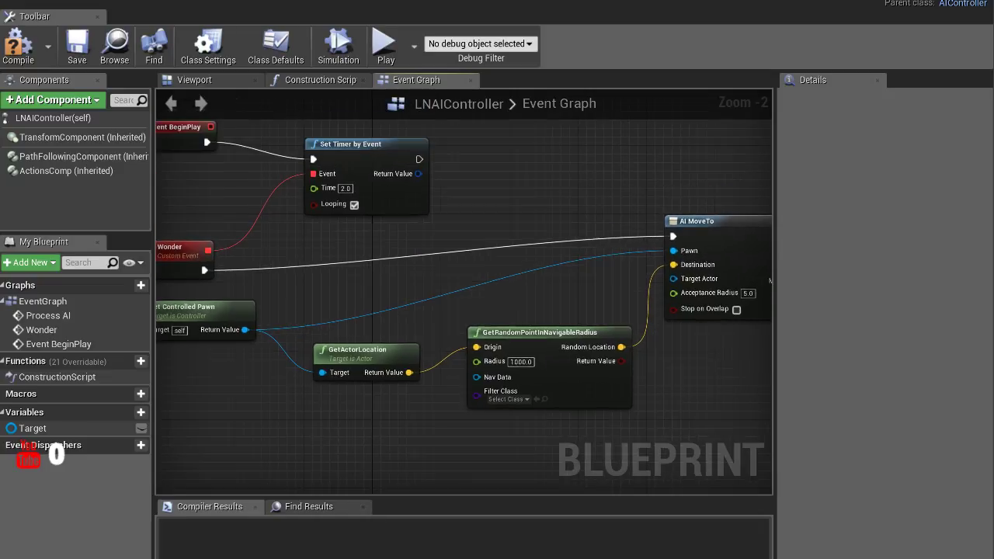
pyautogui.moveTo(357, 144); pyautogui.dragTo(391, 126)
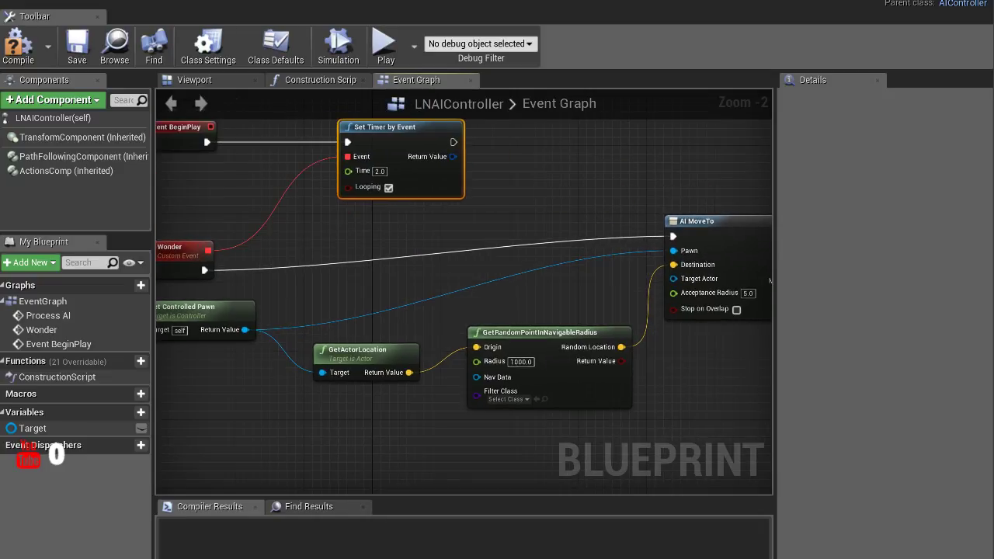
pyautogui.moveTo(179, 246); pyautogui.dragTo(505, 201)
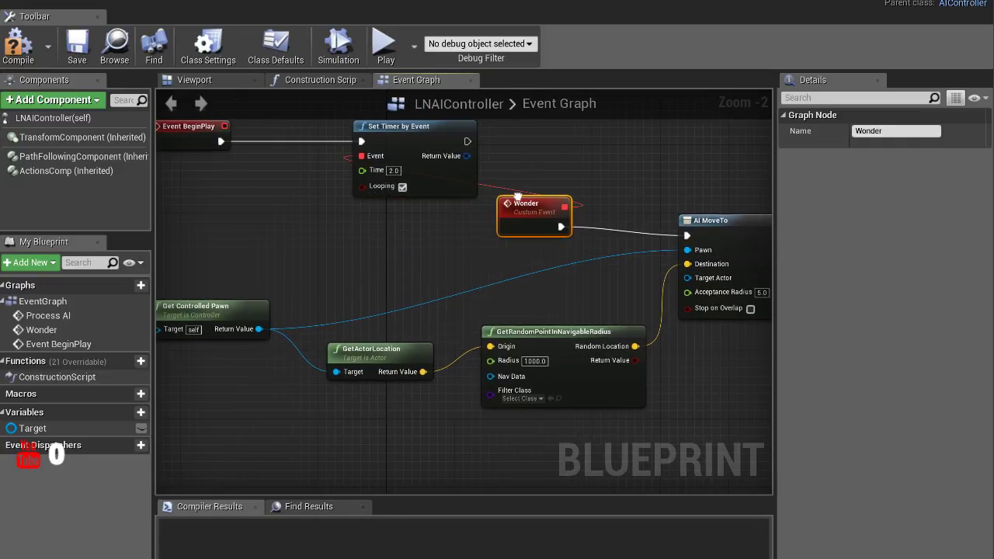
pyautogui.moveTo(505, 200)
pyautogui.mouseDown(button='right')
pyautogui.moveTo(460, 178)
pyautogui.moveTo(366, 197)
pyautogui.moveTo(445, 144)
pyautogui.mouseUp(button='right')
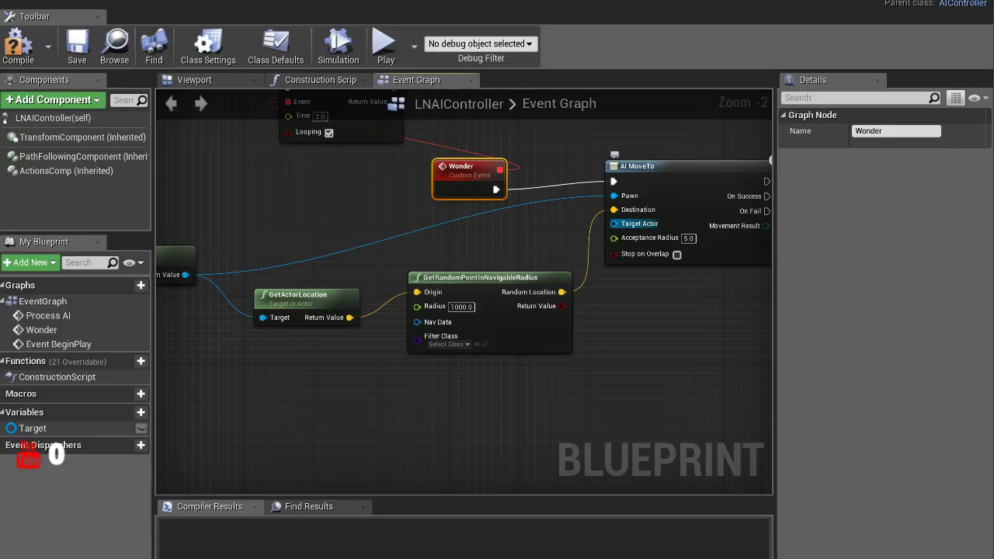
# Select and arrange the Get Controlled Pawn and GetActorLocation nodes for wiring
pyautogui.moveTo(542, 236)
pyautogui.mouseDown(button='right')
pyautogui.moveTo(551, 245)
pyautogui.moveTo(599, 213)
pyautogui.mouseUp(button='right')
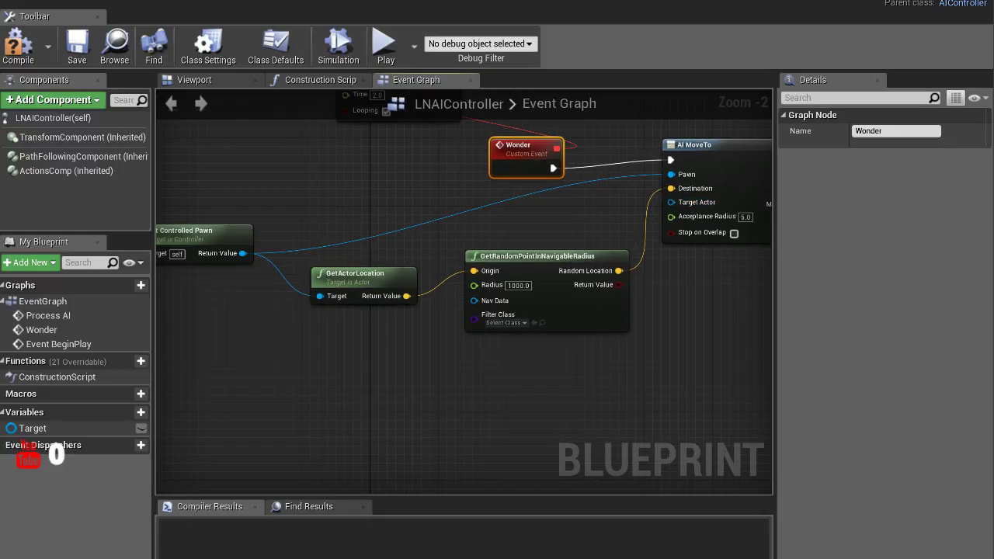
pyautogui.click(365, 277)
pyautogui.moveTo(365, 276); pyautogui.dragTo(410, 270, button='right')
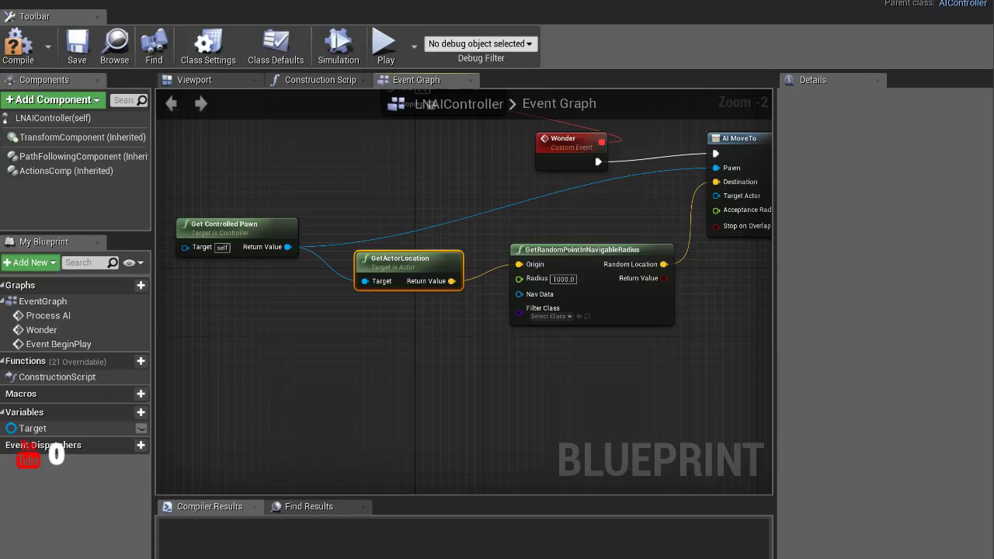
pyautogui.moveTo(233, 223); pyautogui.dragTo(233, 241)
pyautogui.moveTo(229, 230); pyautogui.dragTo(399, 299)
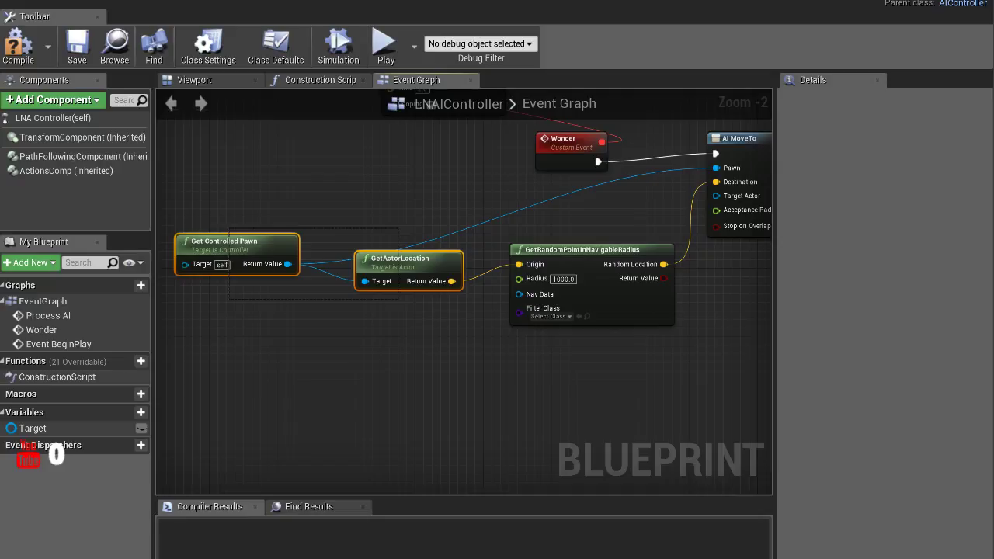
pyautogui.click(398, 299)
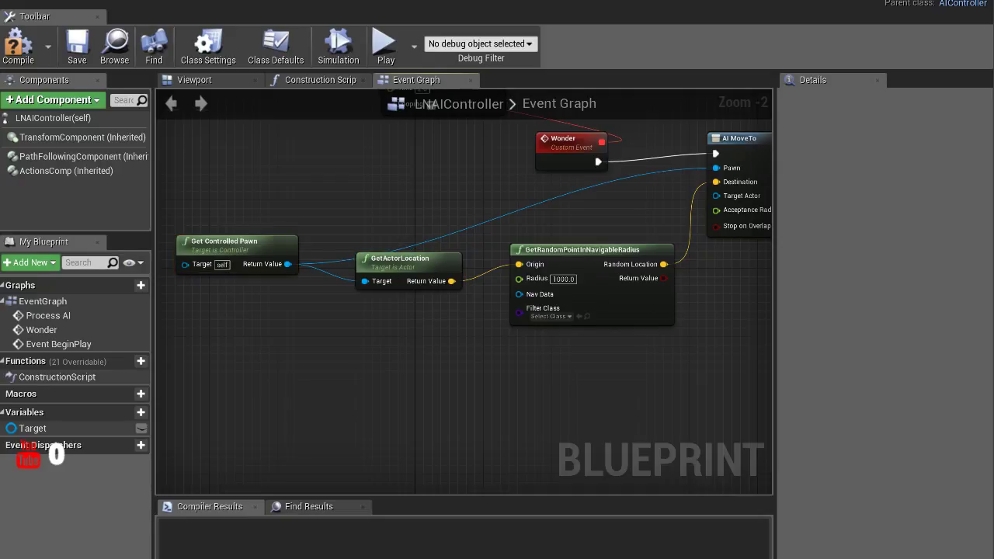
pyautogui.moveTo(521, 226); pyautogui.dragTo(479, 260, button='right')
# Wire the controlled pawn toward GetActorLocation's Target, then delete all four movement nodes
pyautogui.moveTo(246, 298); pyautogui.dragTo(323, 316)
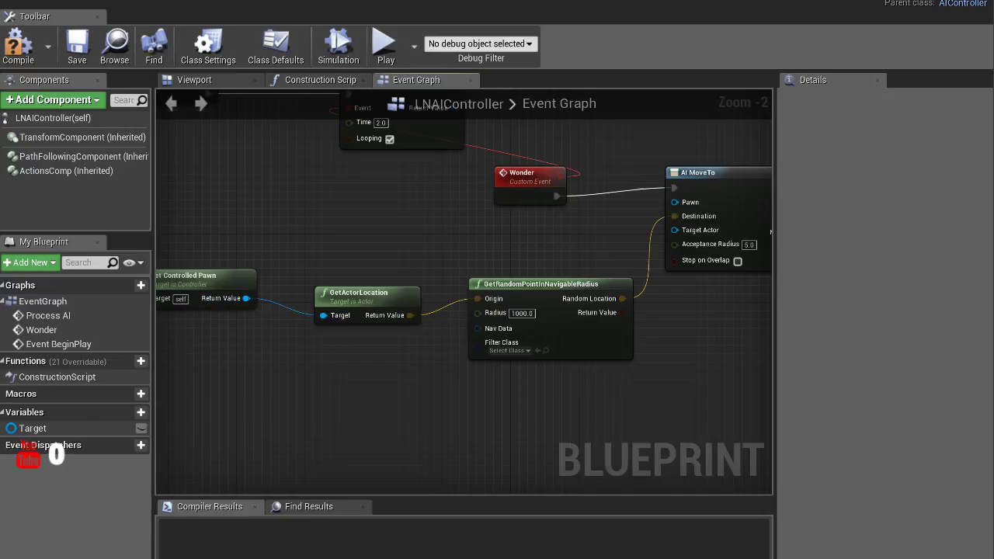
pyautogui.moveTo(246, 298)
pyautogui.mouseDown()
pyautogui.moveTo(668, 212)
pyautogui.moveTo(674, 202)
pyautogui.mouseUp()
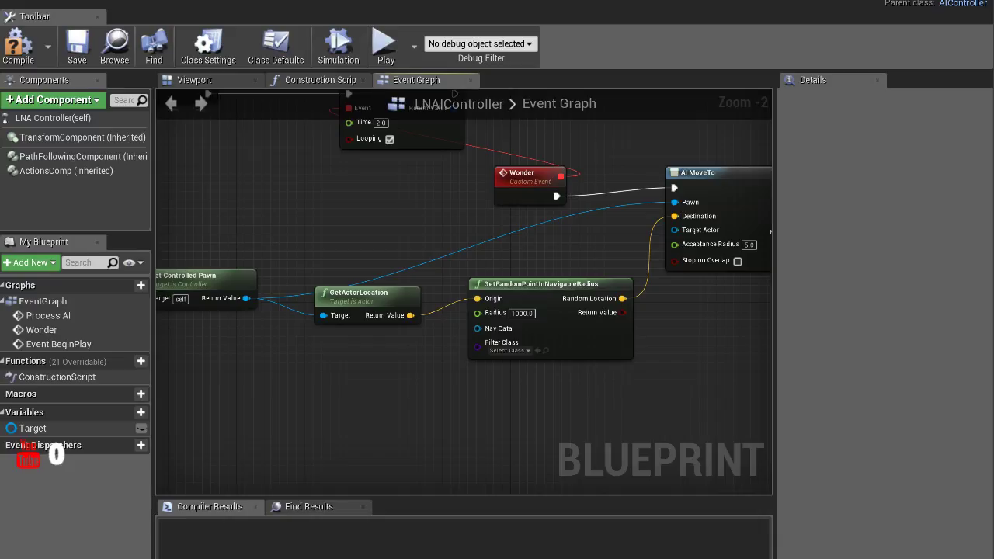
pyautogui.moveTo(466, 310); pyautogui.dragTo(419, 354, button='right')
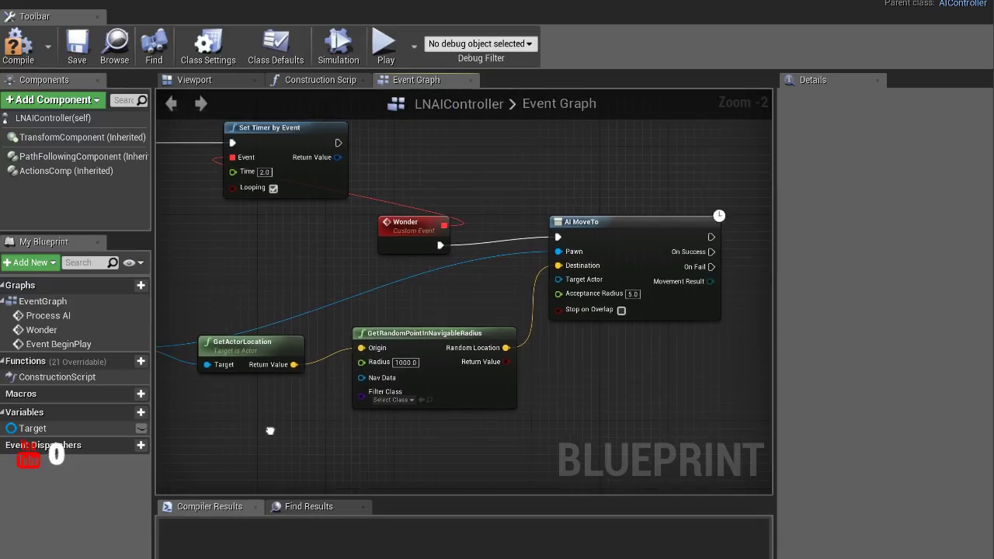
pyautogui.moveTo(172, 296); pyautogui.dragTo(640, 355)
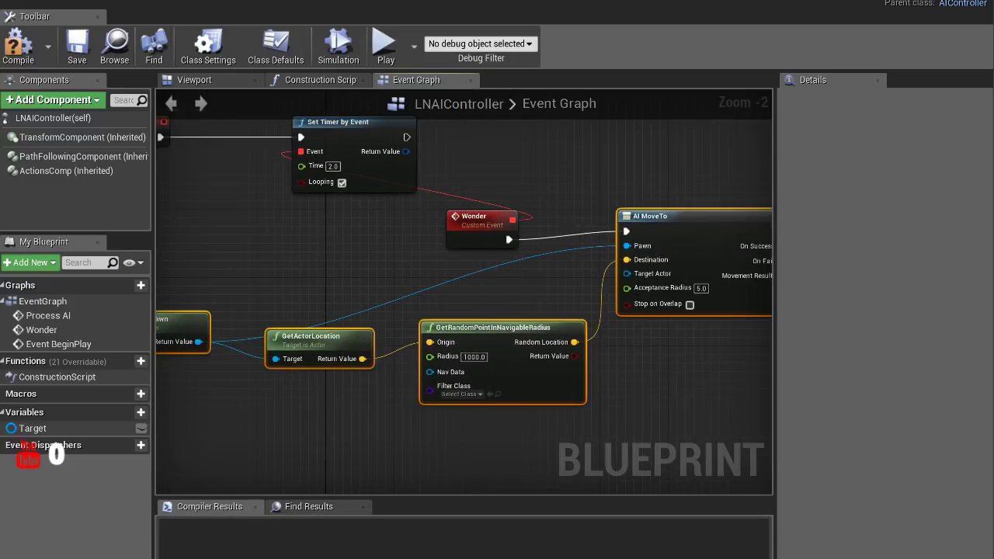
pyautogui.press('Delete')
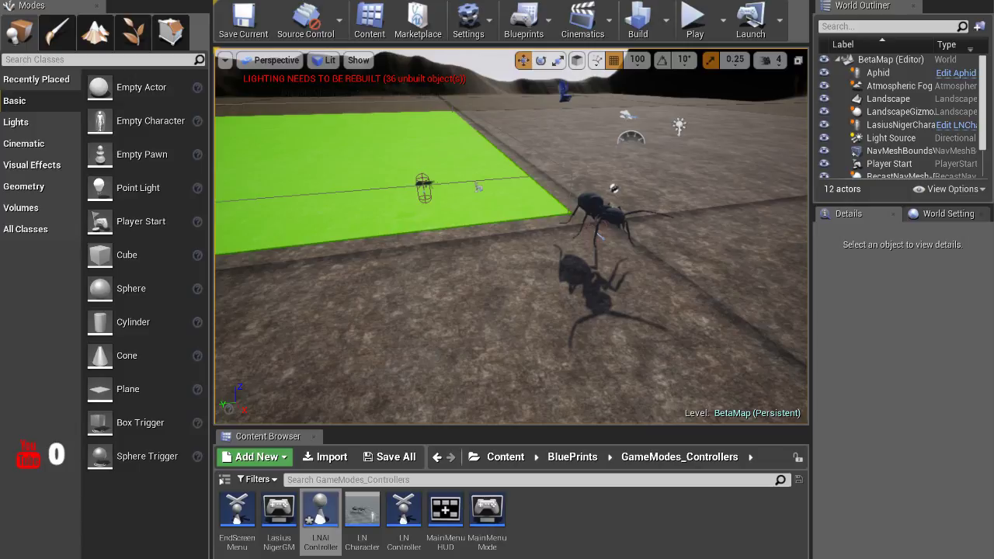
# Move LasiusNigerCharacter left onto the green area, ending at -1200, 900, 158.8
pyautogui.click(598, 234)
pyautogui.press('f')
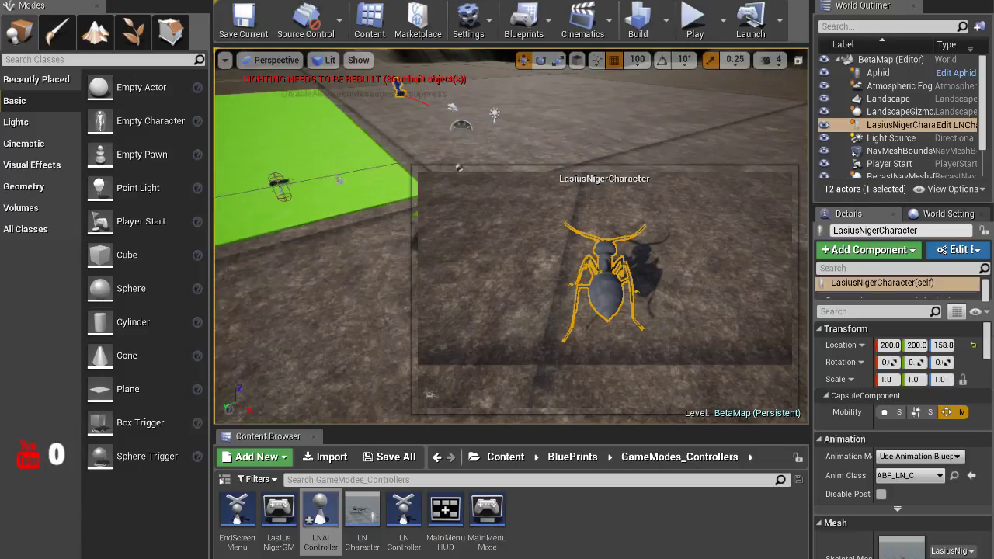
pyautogui.moveTo(386, 201); pyautogui.dragTo(287, 155)
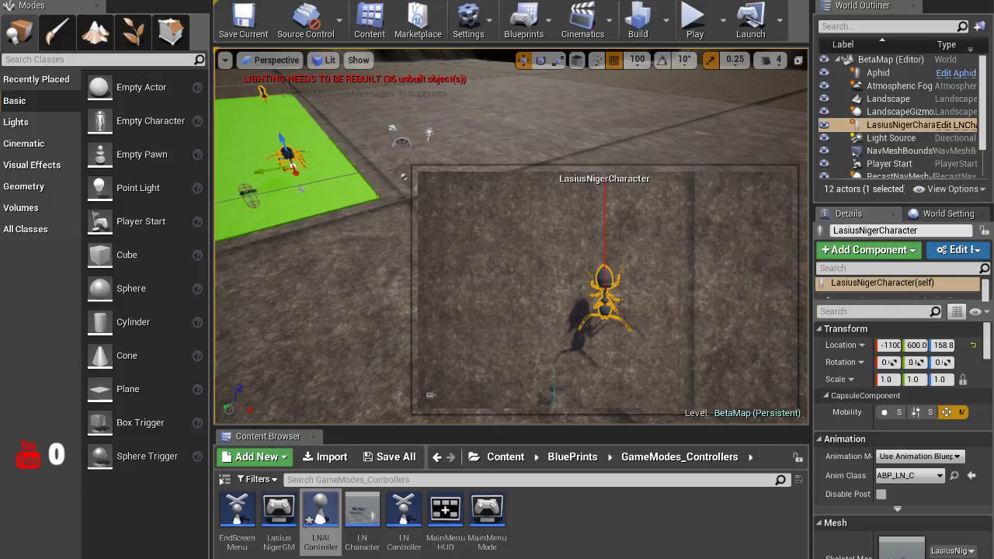
pyautogui.moveTo(311, 272); pyautogui.dragTo(310, 233, button='right')
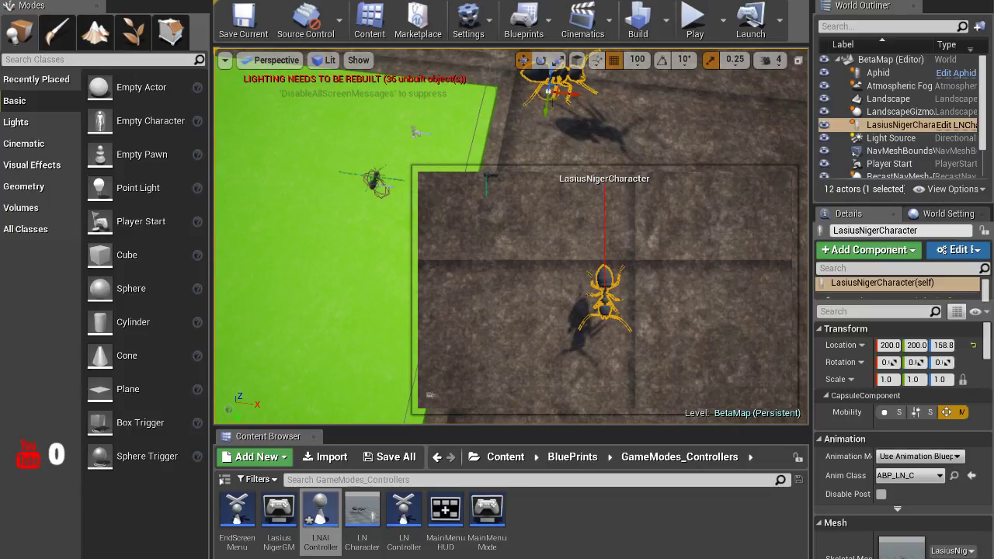
pyautogui.moveTo(546, 75)
pyautogui.mouseDown()
pyautogui.moveTo(305, 159)
pyautogui.moveTo(233, 167)
pyautogui.mouseUp()
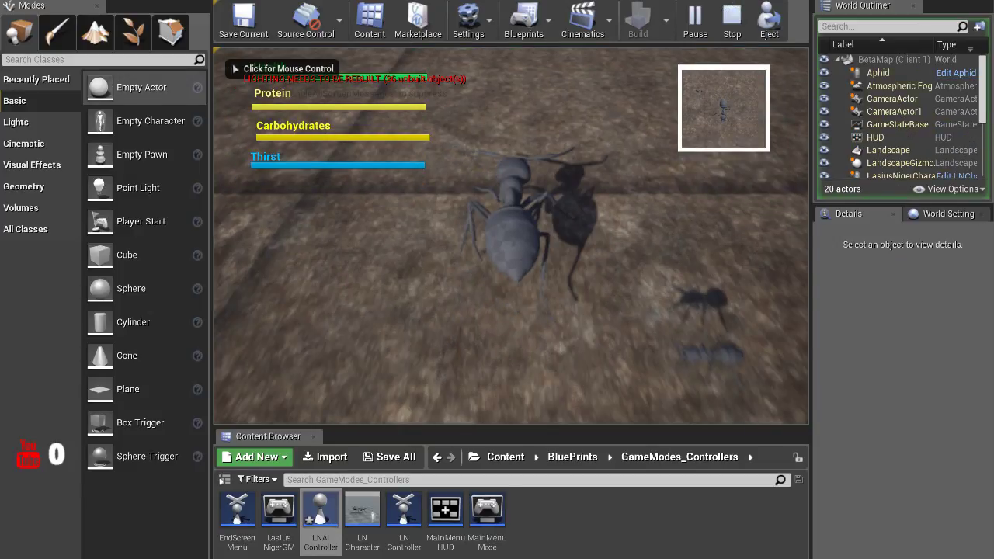
# Take control of the running game, then end the play session
pyautogui.click(513, 233)
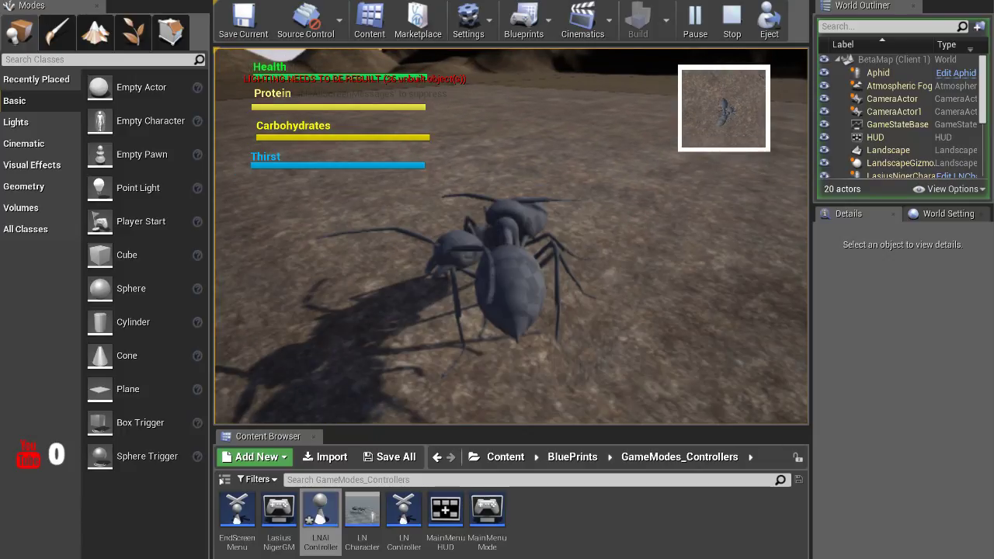
pyautogui.press('Escape')
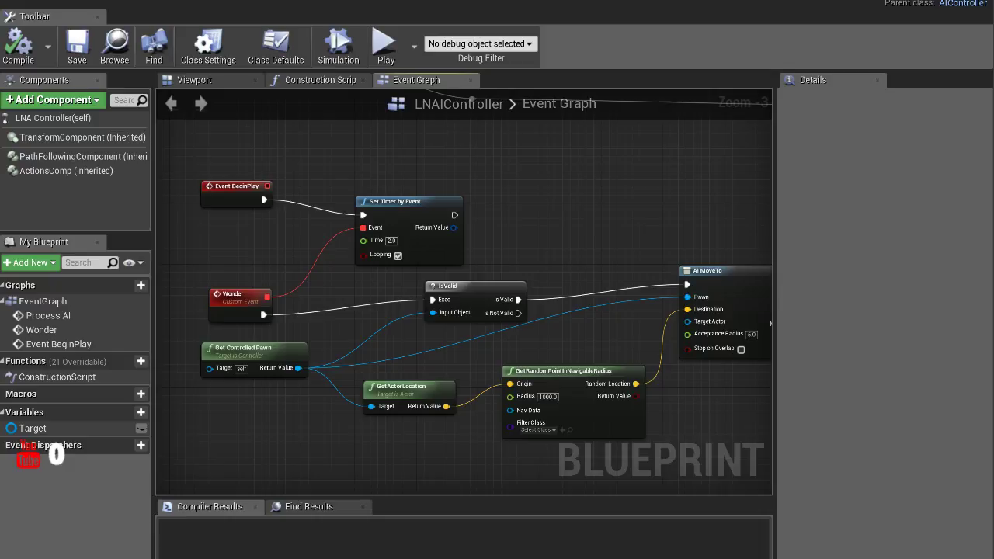
# Remove IsValid and the pawn-location nodes, connecting Wonder directly to AI MoveTo
pyautogui.click(466, 287)
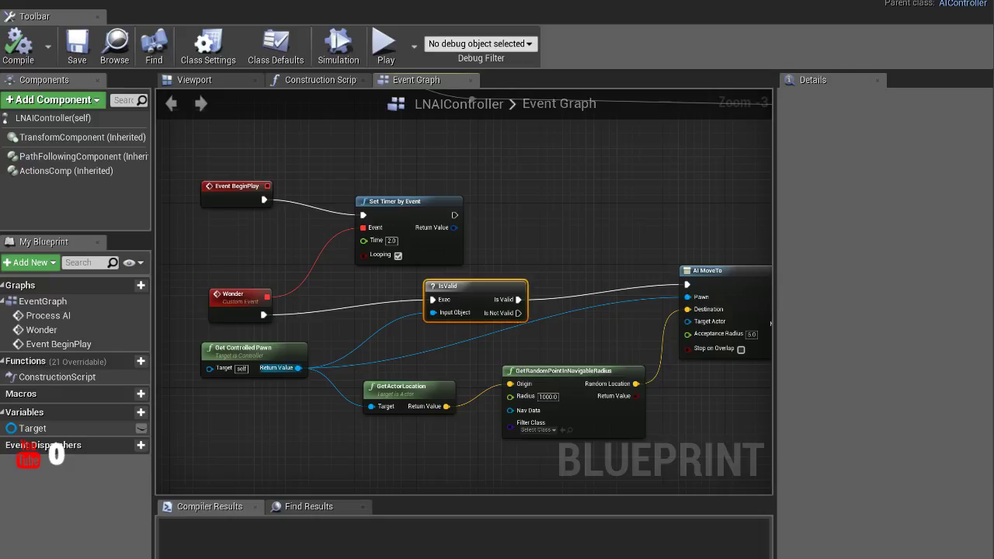
pyautogui.hotkey('ctrl', 'z')
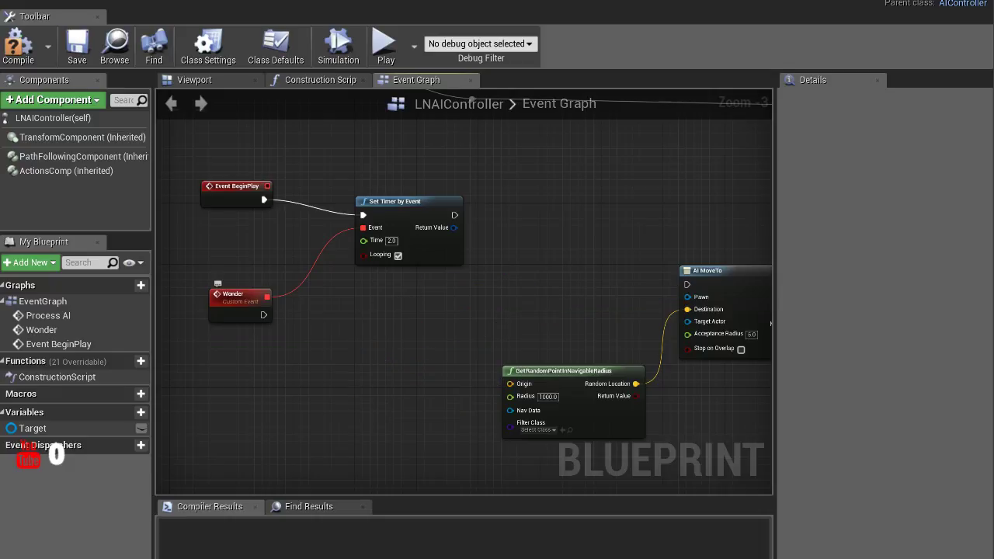
pyautogui.moveTo(263, 315); pyautogui.dragTo(687, 284)
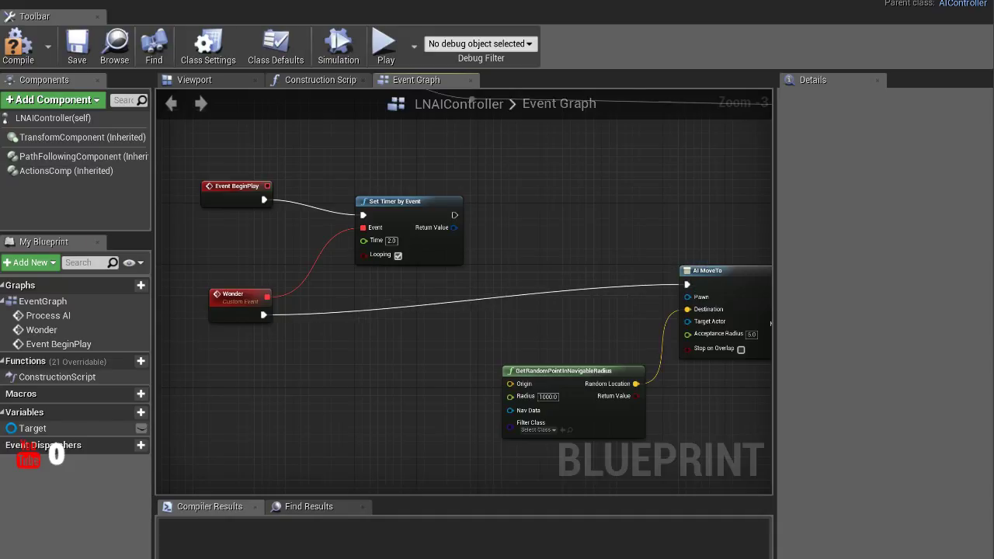
# Replace GetRandomPointInNavigableRadius with a GetRandomReachablePointInRadius node feeding Destination
pyautogui.moveTo(510, 384); pyautogui.dragTo(509, 384)
pyautogui.press('Delete')
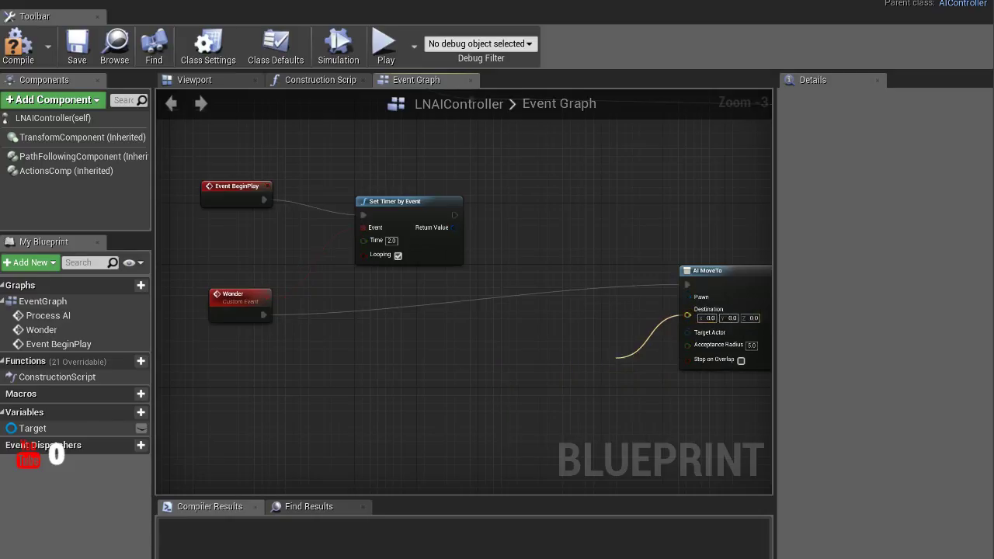
pyautogui.moveTo(687, 315)
pyautogui.mouseDown()
pyautogui.moveTo(610, 369)
pyautogui.moveTo(543, 340)
pyautogui.mouseUp()
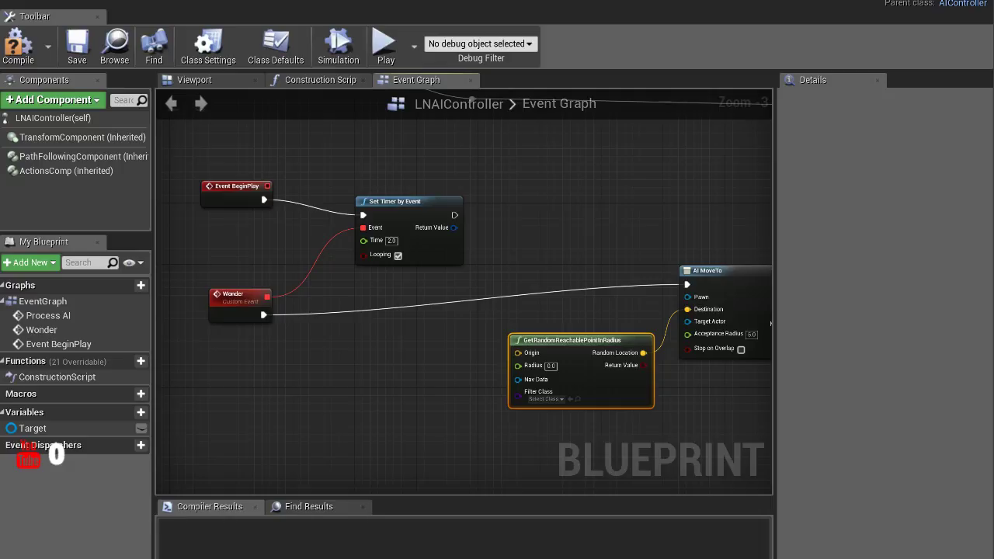
# Feed the controlled pawn's location into Origin, set Radius to 10, and compile
pyautogui.moveTo(365, 374); pyautogui.dragTo(290, 367)
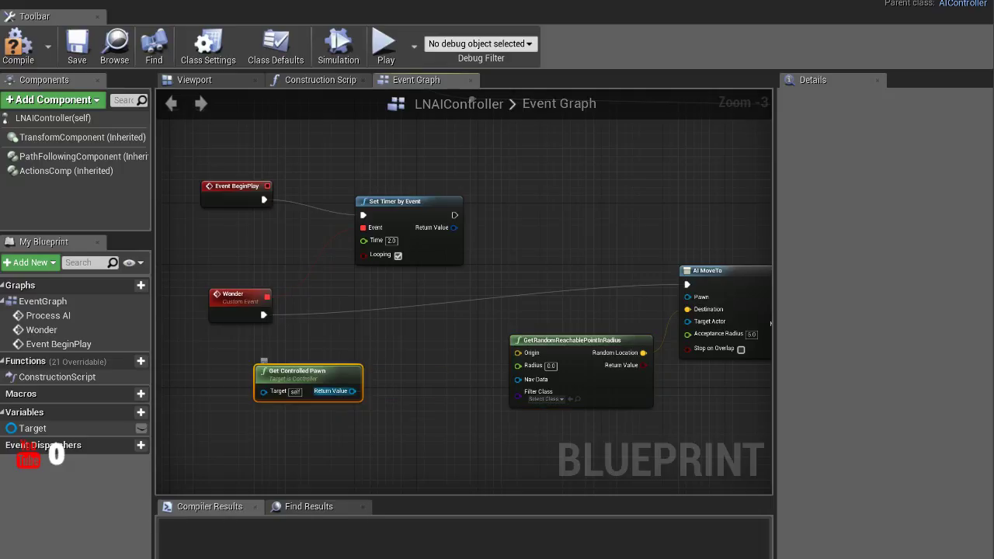
pyautogui.moveTo(352, 391); pyautogui.dragTo(399, 317)
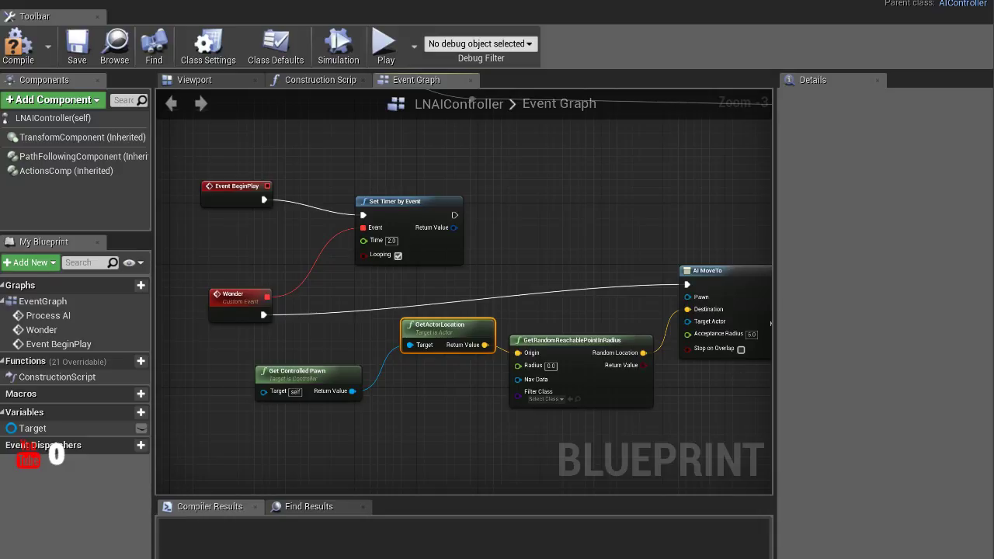
pyautogui.click(550, 366)
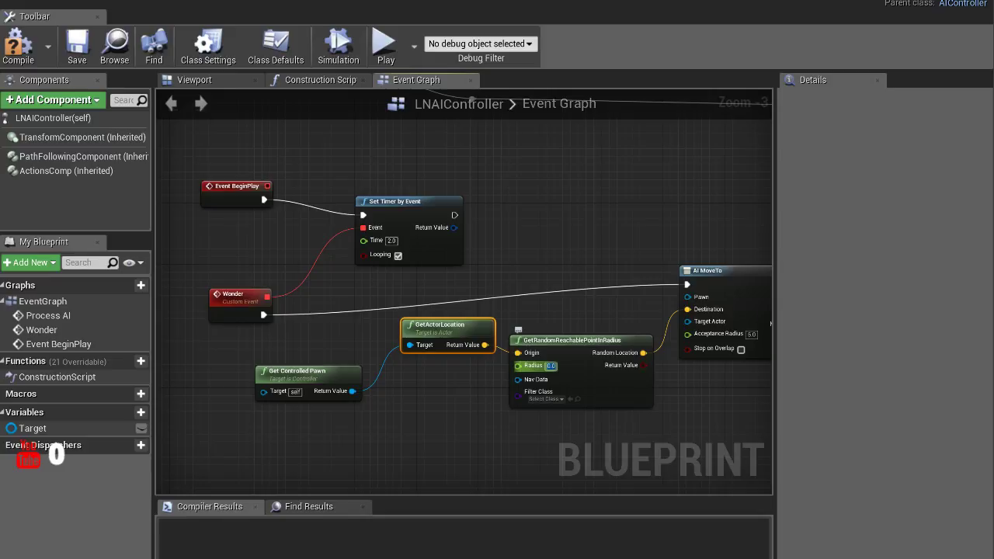
pyautogui.write('10')
pyautogui.press('Return')
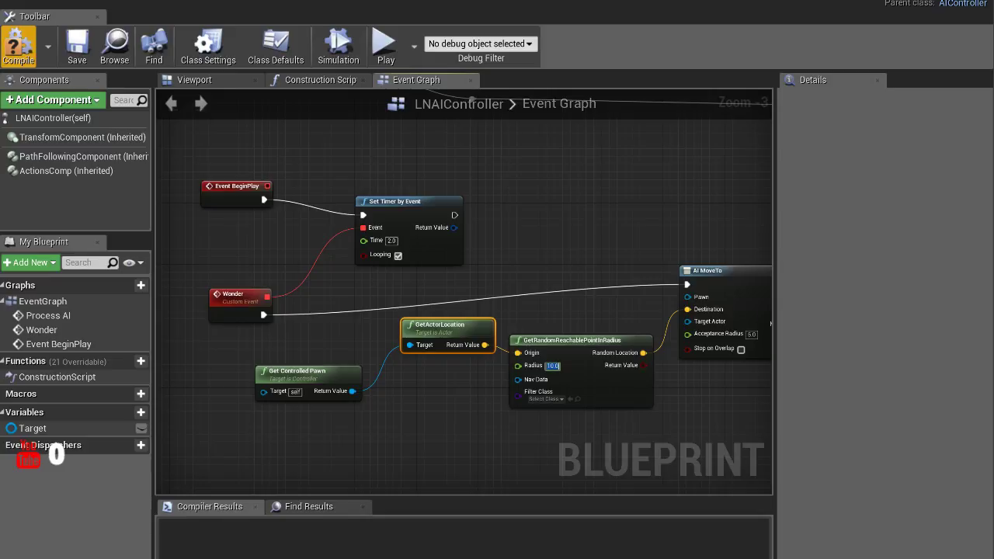
pyautogui.click(19, 45)
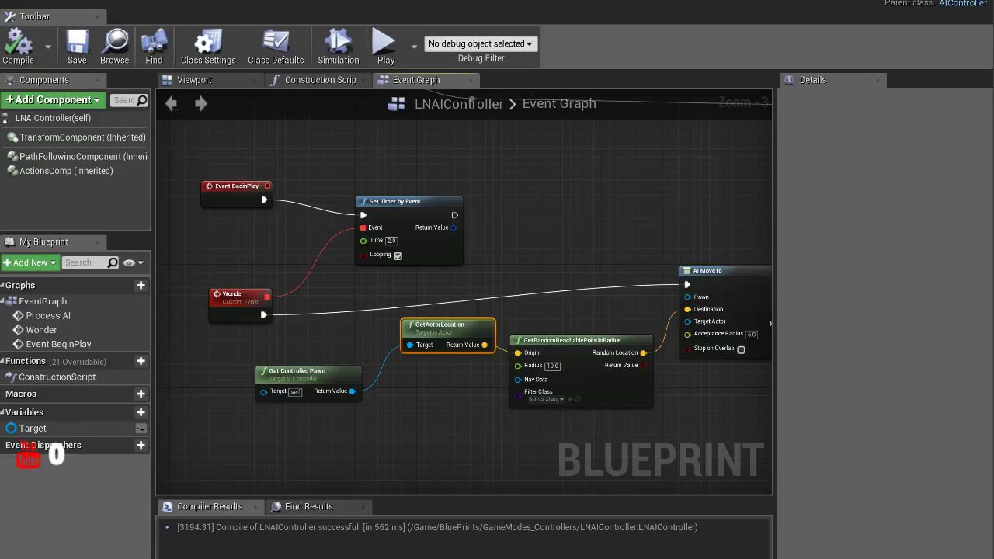
# Change Radius to 250.0 and wire Get Controlled Pawn into AI MoveTo's Target Actor
pyautogui.click(551, 366)
pyautogui.write('250.0')
pyautogui.moveTo(687, 321)
pyautogui.mouseDown()
pyautogui.moveTo(518, 271)
pyautogui.moveTo(687, 320)
pyautogui.mouseUp()
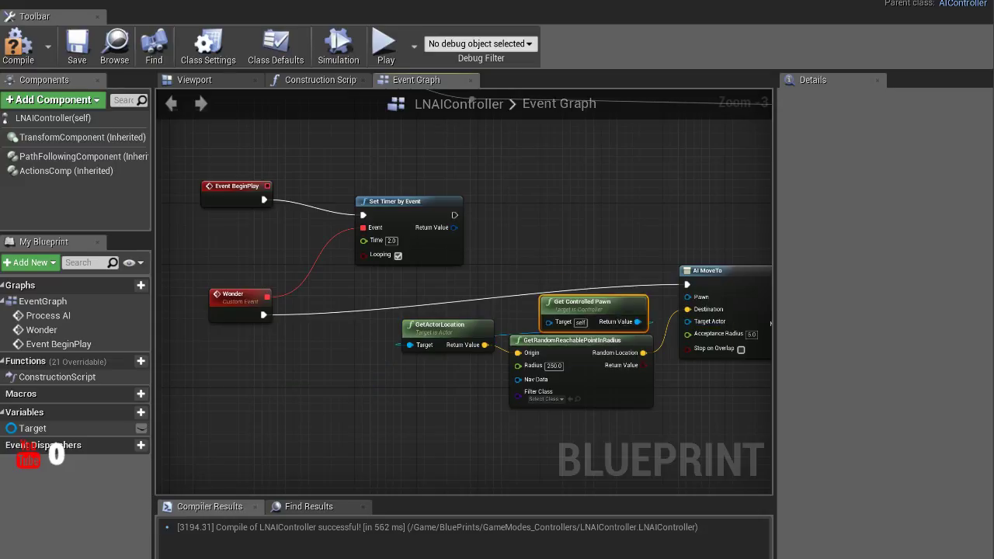
pyautogui.moveTo(295, 370); pyautogui.dragTo(417, 277)
pyautogui.moveTo(475, 298)
pyautogui.mouseDown()
pyautogui.moveTo(676, 307)
pyautogui.moveTo(687, 321)
pyautogui.mouseUp()
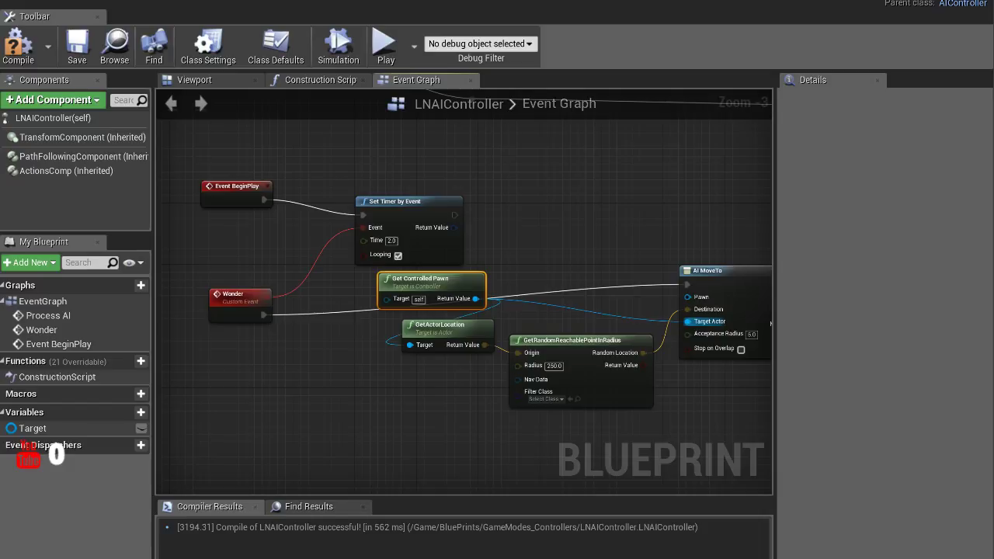
pyautogui.moveTo(420, 278); pyautogui.dragTo(250, 348)
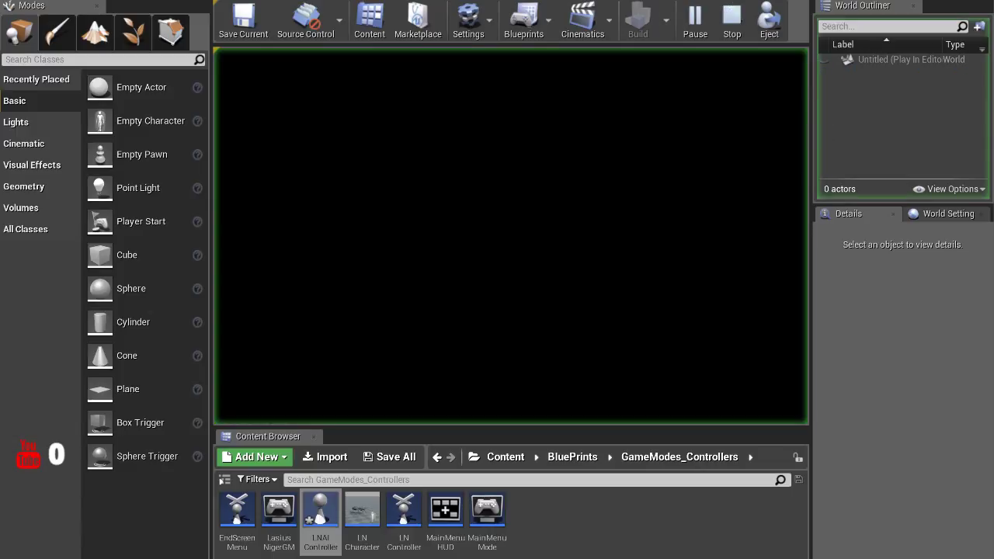
# Walk around the test game with W while the ant wanders, then end the session
pyautogui.press('w')
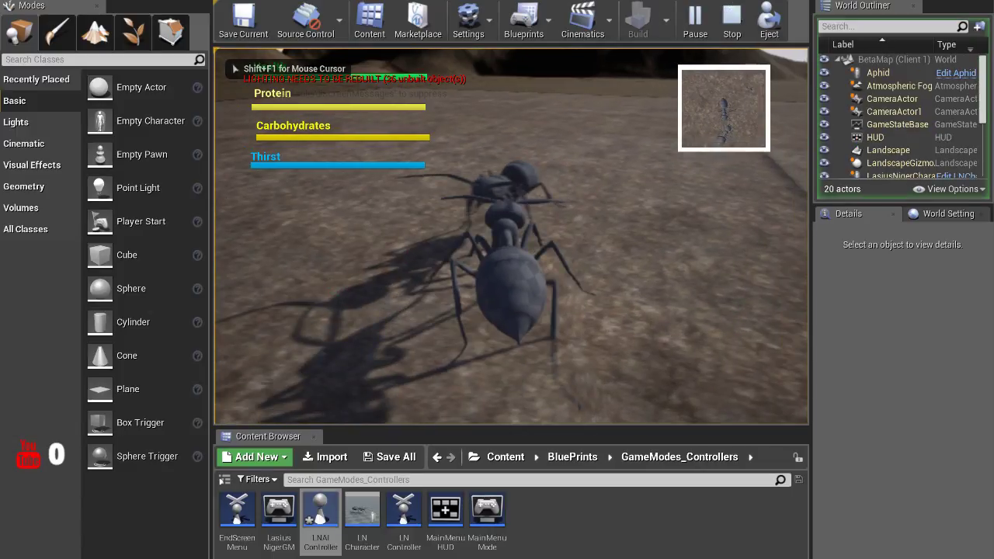
pyautogui.press('w')
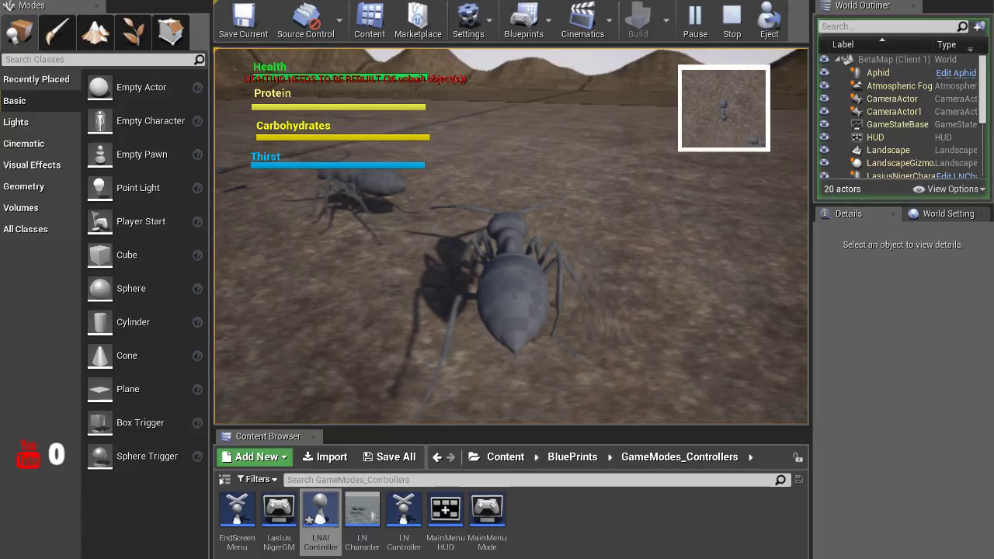
pyautogui.press('Escape')
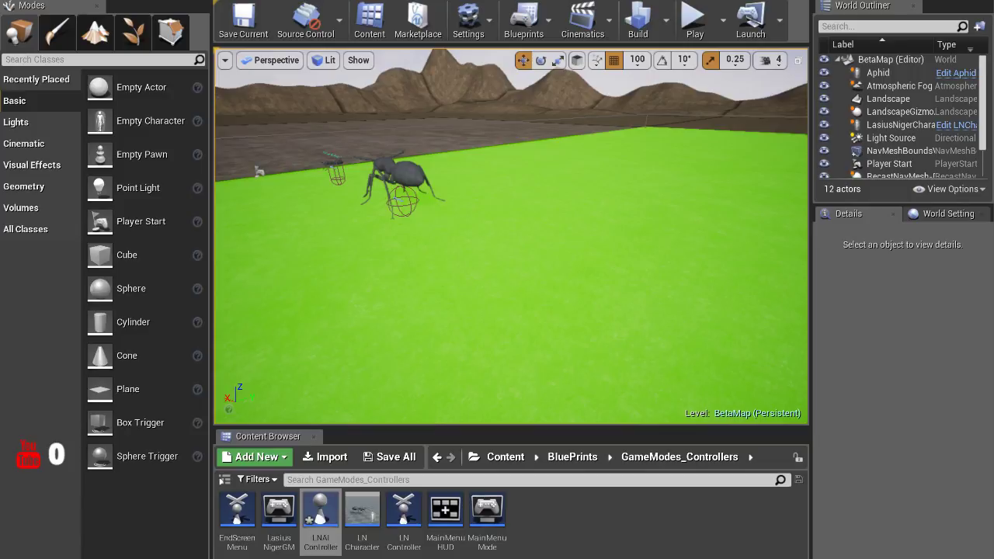
# Reopen the LNAIController Blueprint, then take control of another play test and stop it
pyautogui.doubleClick(320, 512)
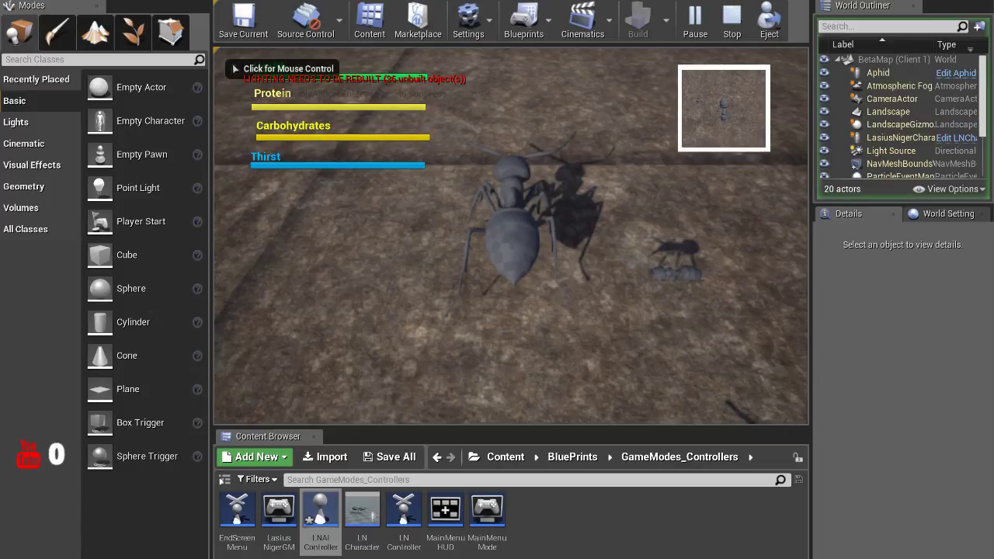
pyautogui.click(232, 63)
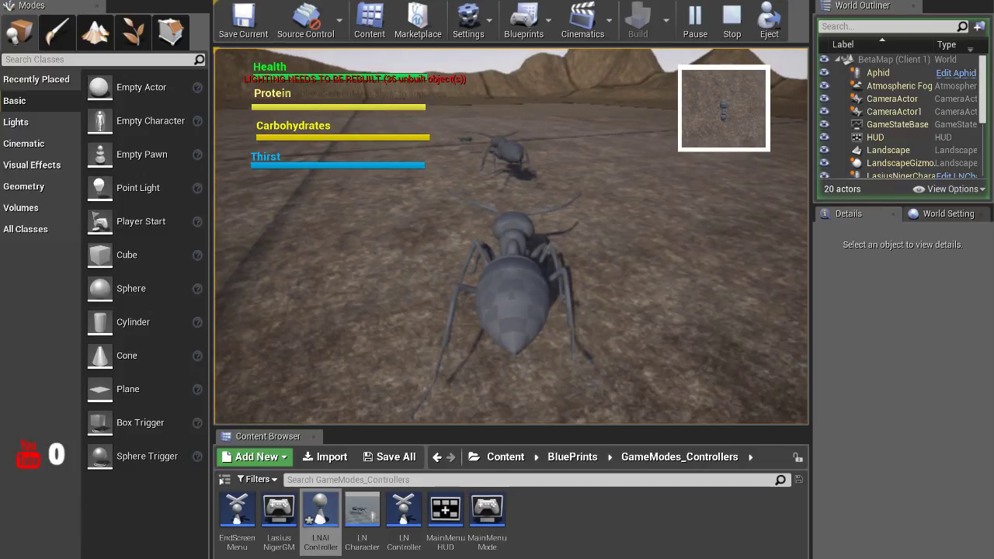
pyautogui.press('Escape')
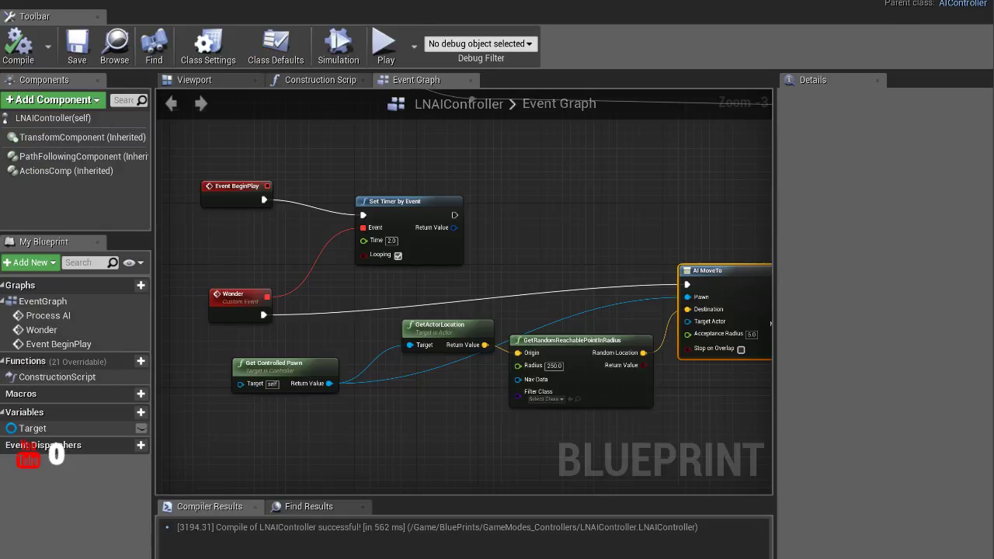
# Tidy Get Controlled Pawn, add Event Tick driving AI MoveTo via a 1.0-second Delay, and compile
pyautogui.moveTo(466, 435); pyautogui.dragTo(459, 414, button='right')
pyautogui.moveTo(264, 342); pyautogui.dragTo(227, 319)
pyautogui.click(229, 165)
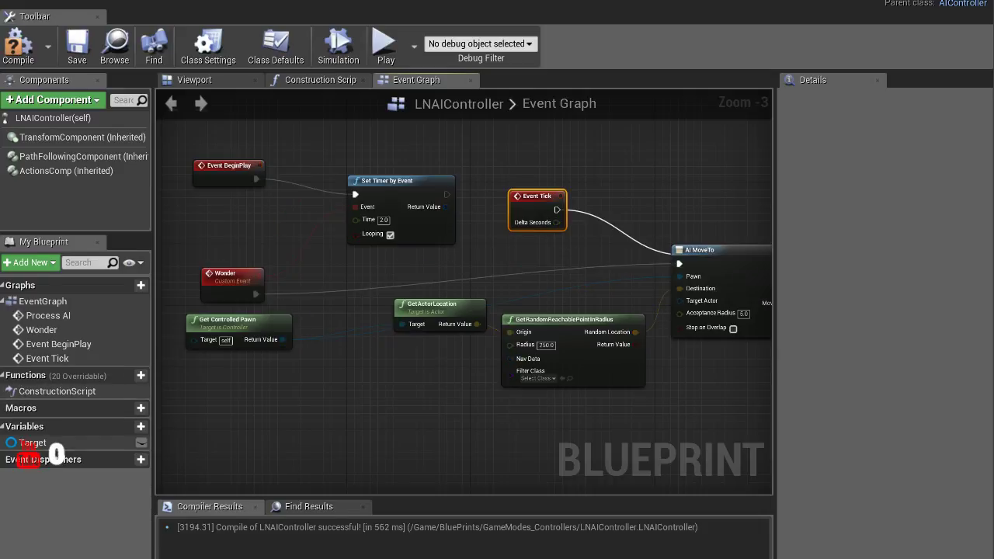
pyautogui.moveTo(557, 209)
pyautogui.mouseDown()
pyautogui.moveTo(680, 264)
pyautogui.moveTo(611, 250)
pyautogui.moveTo(584, 220)
pyautogui.mouseUp()
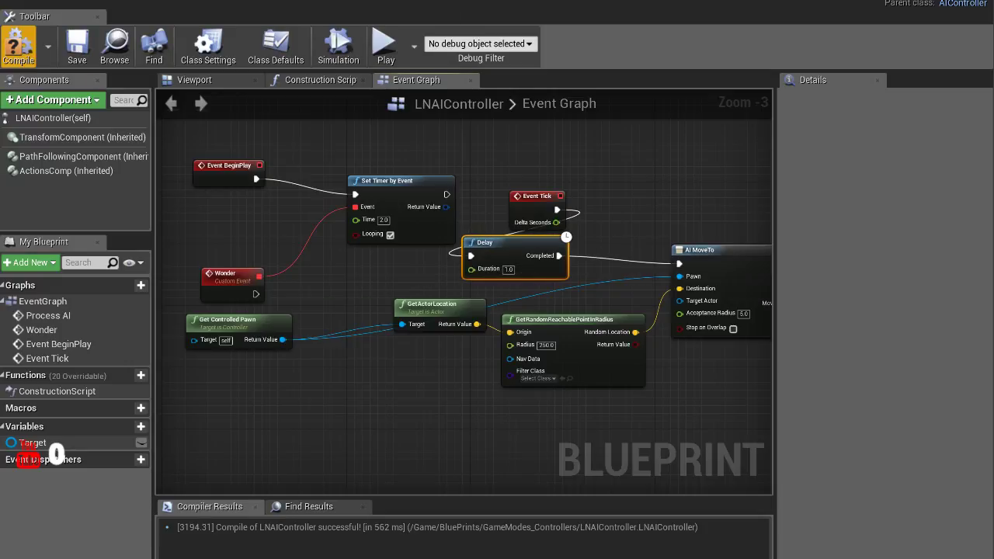
pyautogui.press('F7')
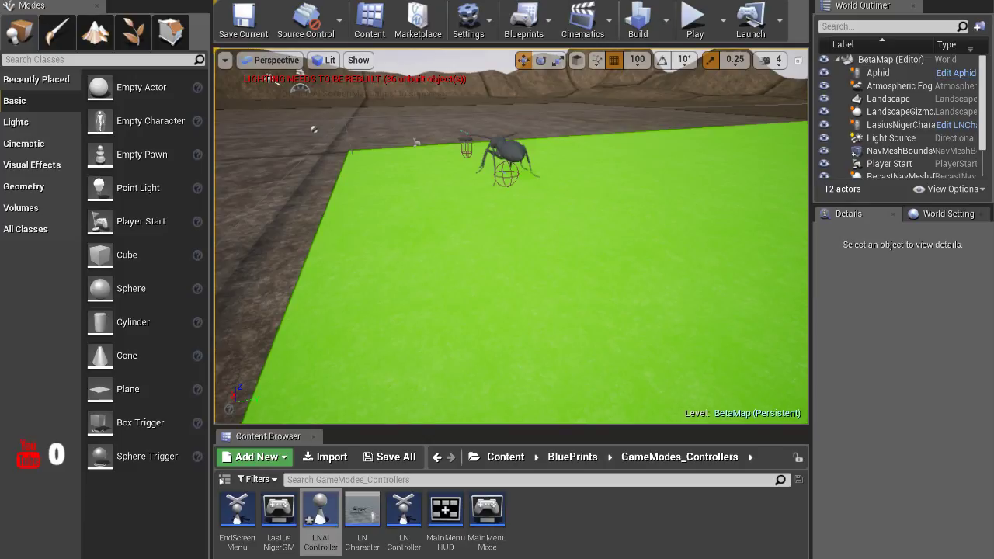
# Run a play test, walk the player ant toward another ant, then stop the session
pyautogui.hotkey('alt', 'p')
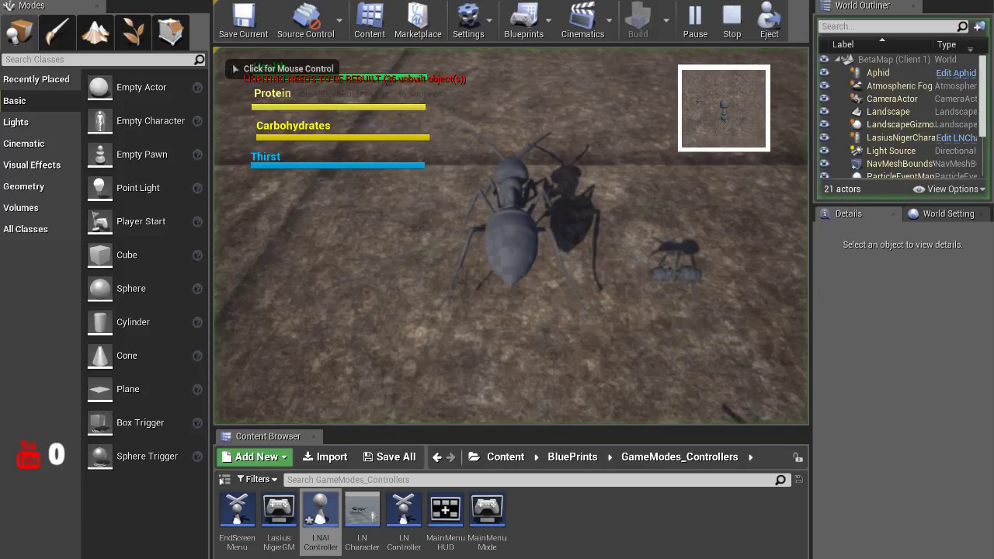
pyautogui.click(510, 233)
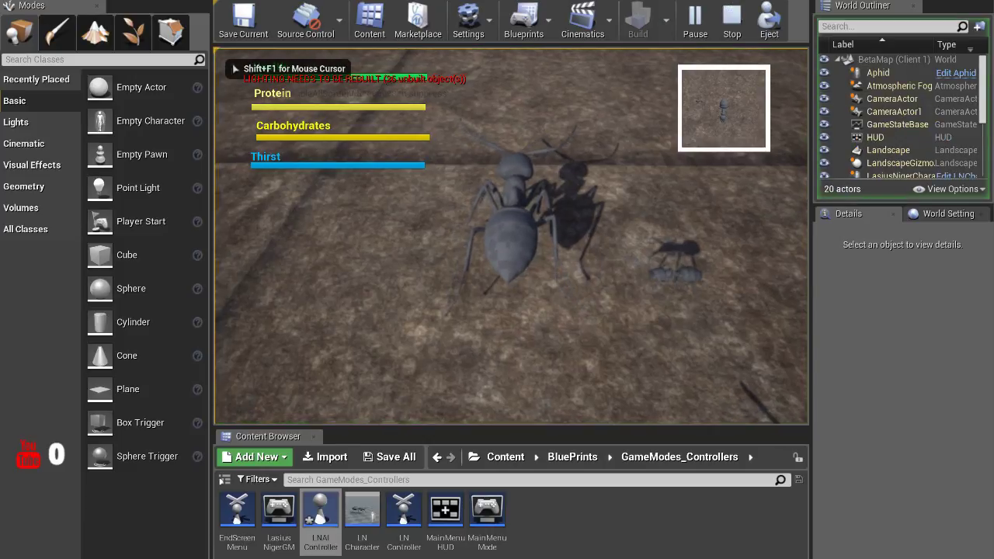
pyautogui.press('w')
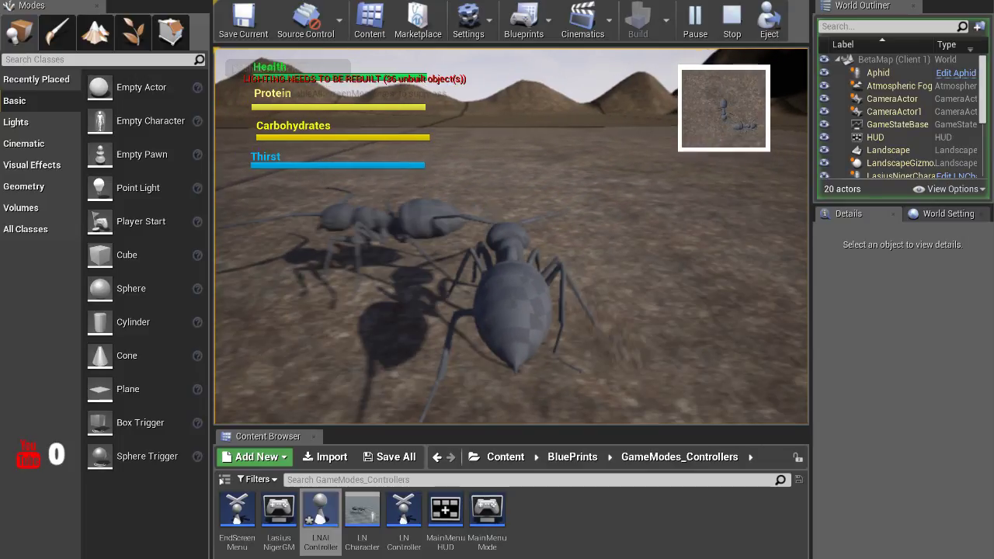
pyautogui.press('Escape')
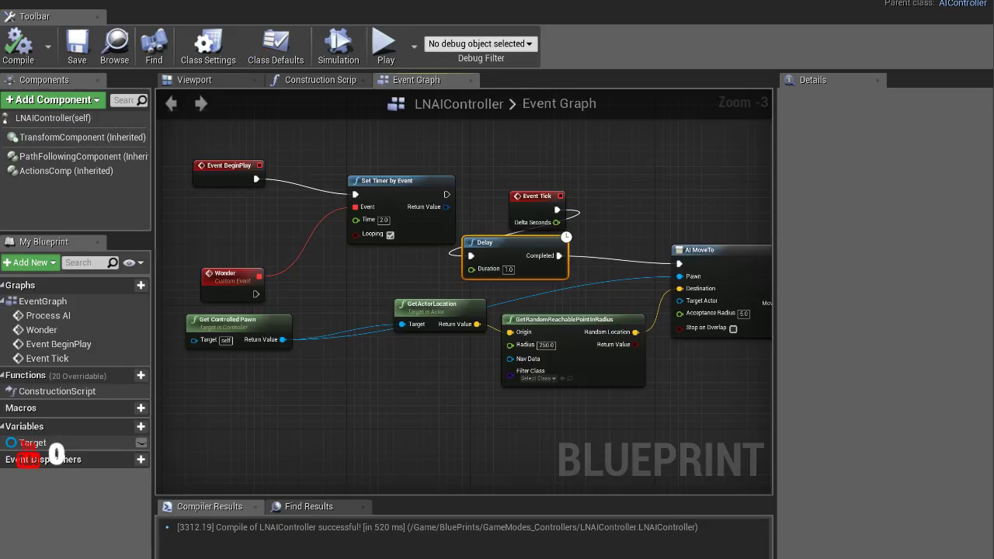
# Rearrange the BeginPlay, Wonder, Set Timer, Event Tick and GetActorLocation nodes in LNAIController
pyautogui.moveTo(377, 262); pyautogui.dragTo(373, 249, button='right')
pyautogui.moveTo(179, 124); pyautogui.dragTo(365, 257)
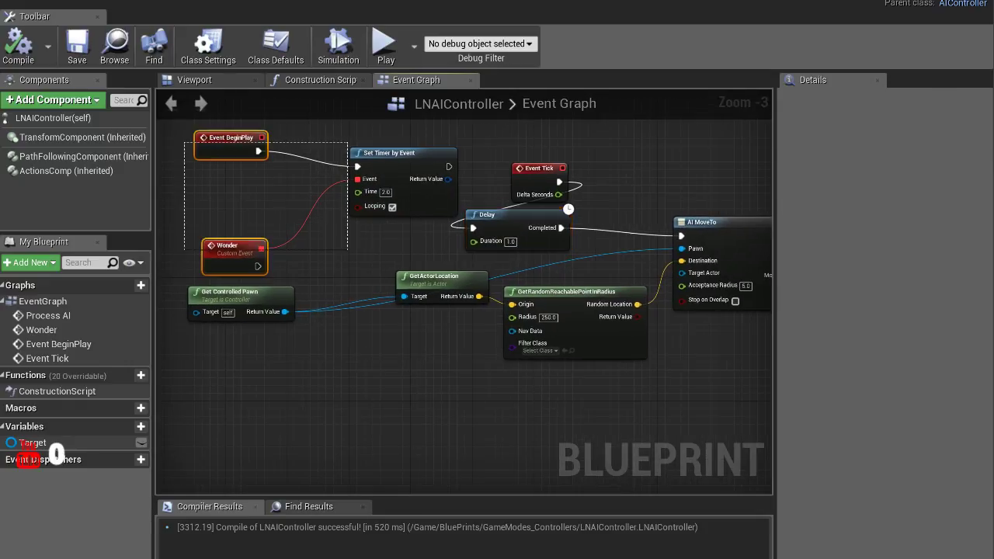
pyautogui.moveTo(404, 153); pyautogui.dragTo(256, 137)
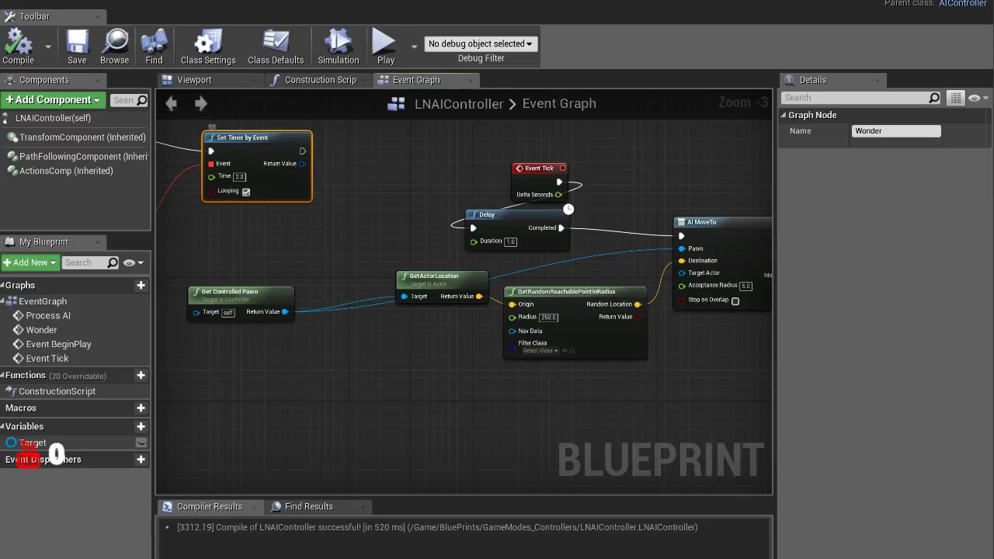
pyautogui.moveTo(540, 168); pyautogui.dragTo(240, 191)
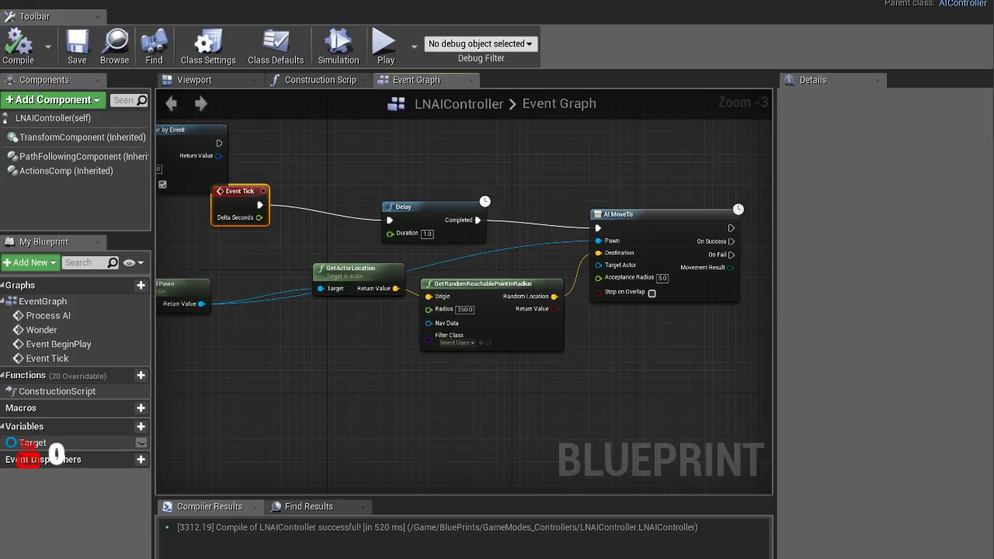
pyautogui.moveTo(350, 268); pyautogui.dragTo(325, 323)
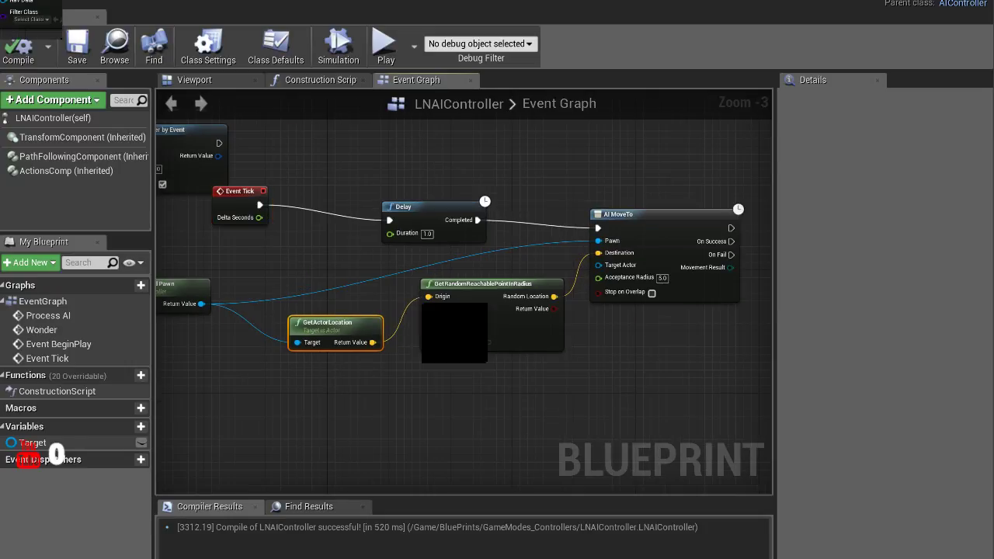
# Set the GetRandomReachablePointInRadius Radius to 1000
pyautogui.click(458, 284)
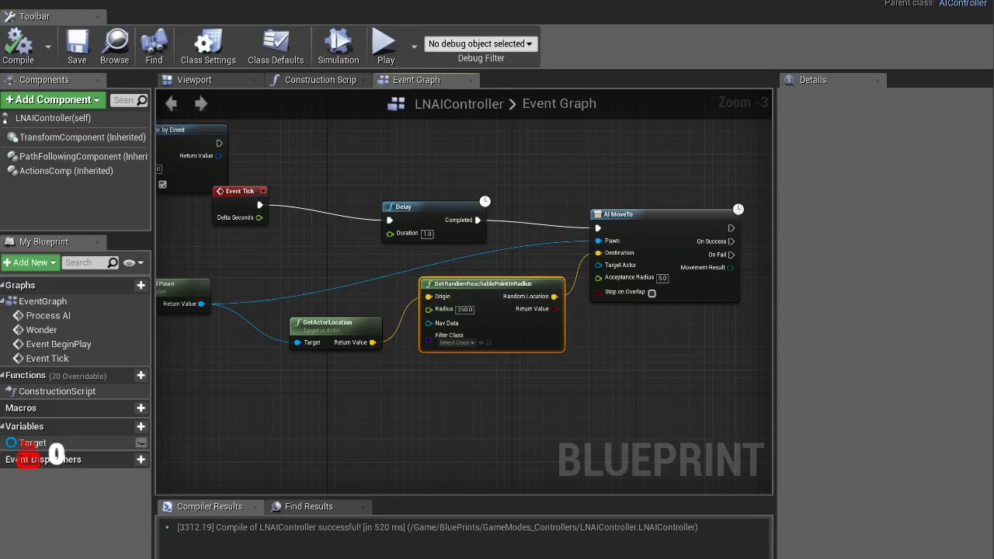
pyautogui.moveTo(466, 233); pyautogui.dragTo(487, 473, button='right')
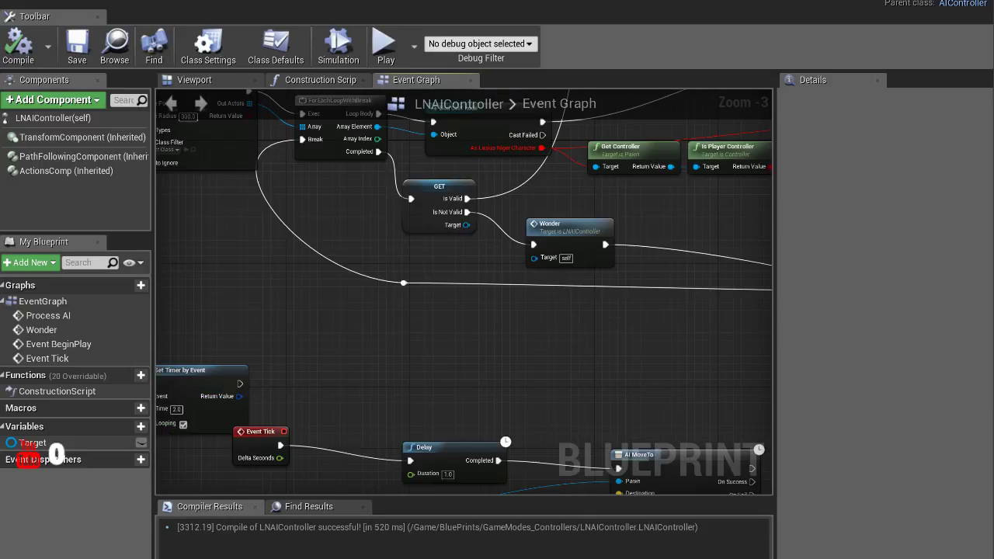
pyautogui.moveTo(475, 309)
pyautogui.mouseDown(button='right')
pyautogui.moveTo(465, 333)
pyautogui.moveTo(835, 400)
pyautogui.mouseUp(button='right')
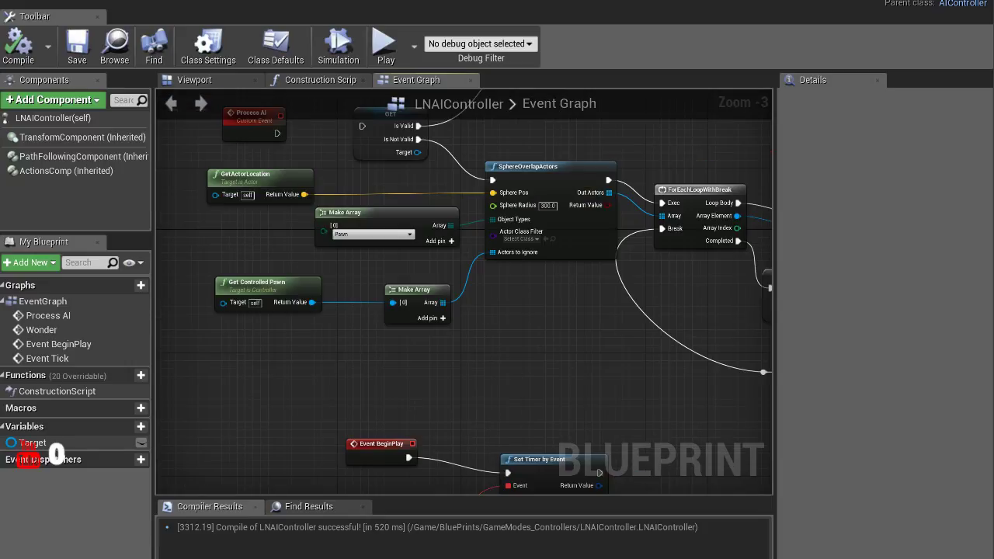
pyautogui.moveTo(576, 342)
pyautogui.mouseDown(button='right')
pyautogui.moveTo(325, 181)
pyautogui.moveTo(267, 63)
pyautogui.mouseUp(button='right')
pyautogui.click(522, 360)
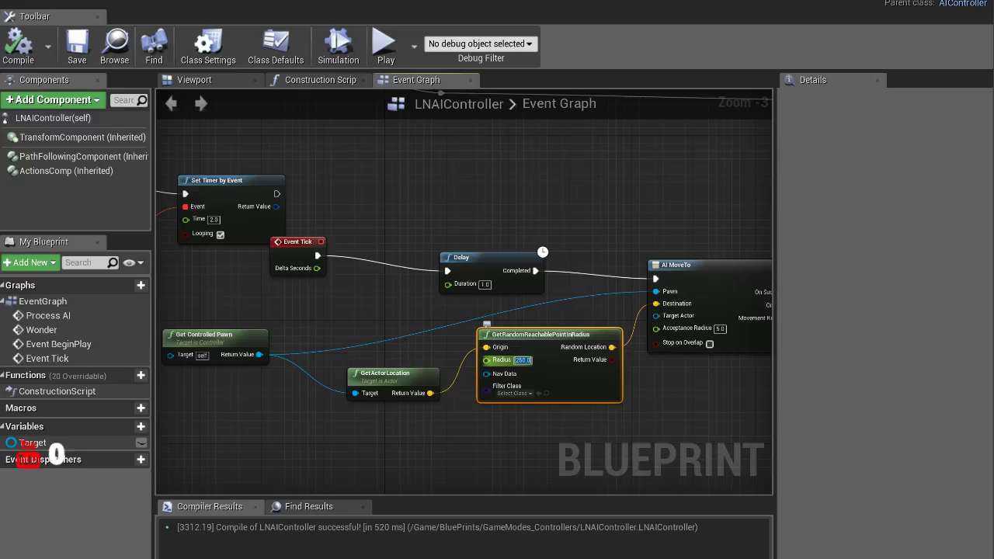
pyautogui.write('100')
pyautogui.press('Return')
pyautogui.write('1000')
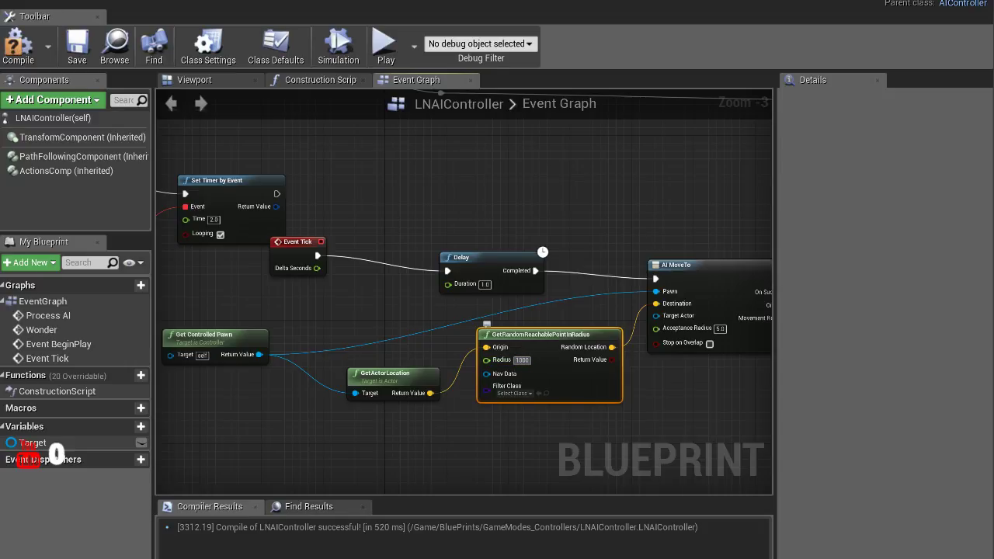
pyautogui.press('Return')
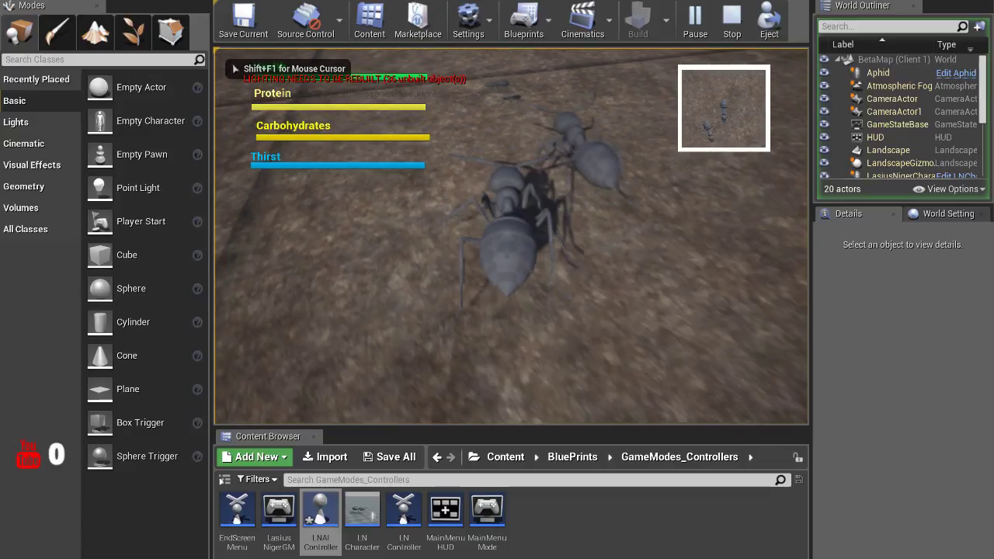
# Stop the play test and delete the LasiusNigerCharacter ant from the level
pyautogui.press('Escape')
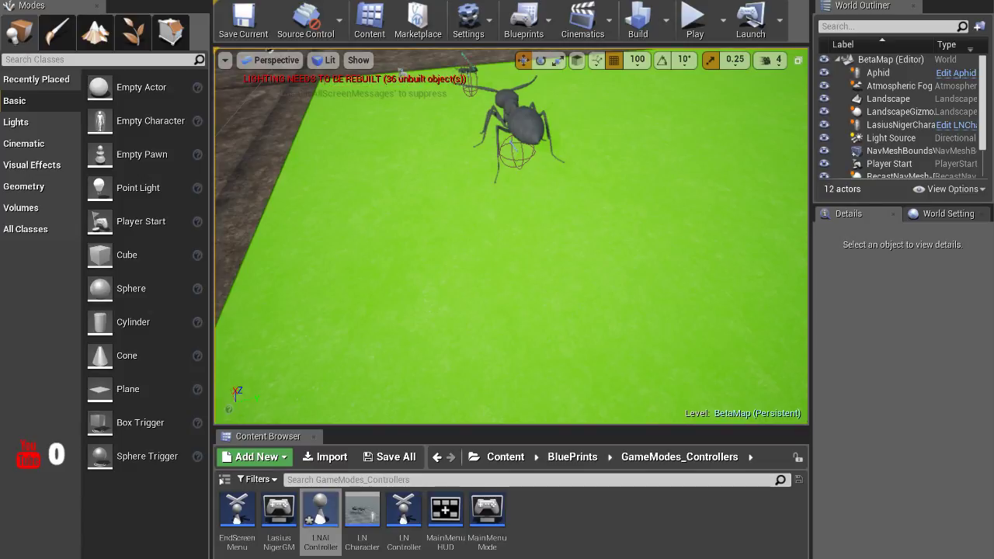
pyautogui.click(516, 132)
pyautogui.scroll(2, 516, 132)
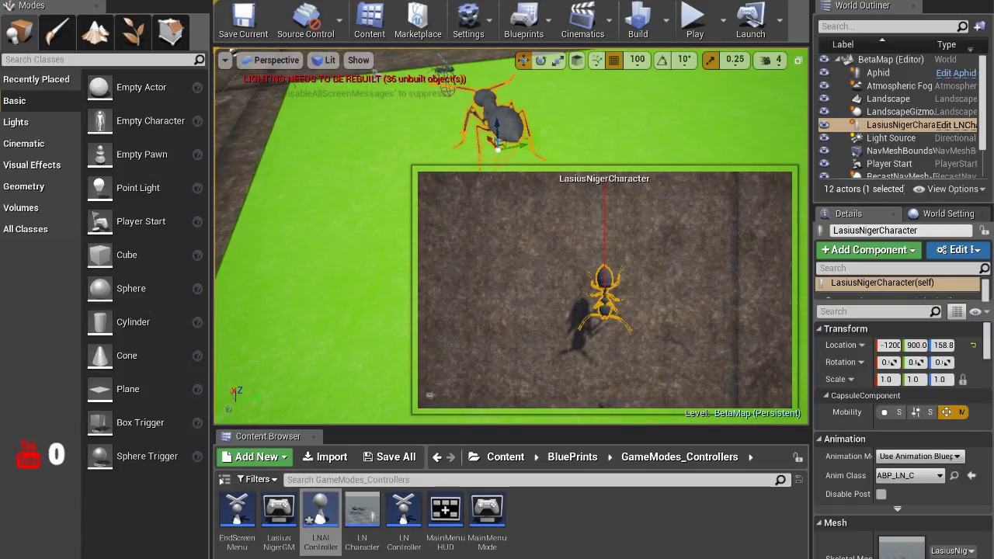
pyautogui.press('Delete')
# Place an LNAICharacter from BluePrints > Lasius Niger Character on the ground and play-test
pyautogui.click(573, 456)
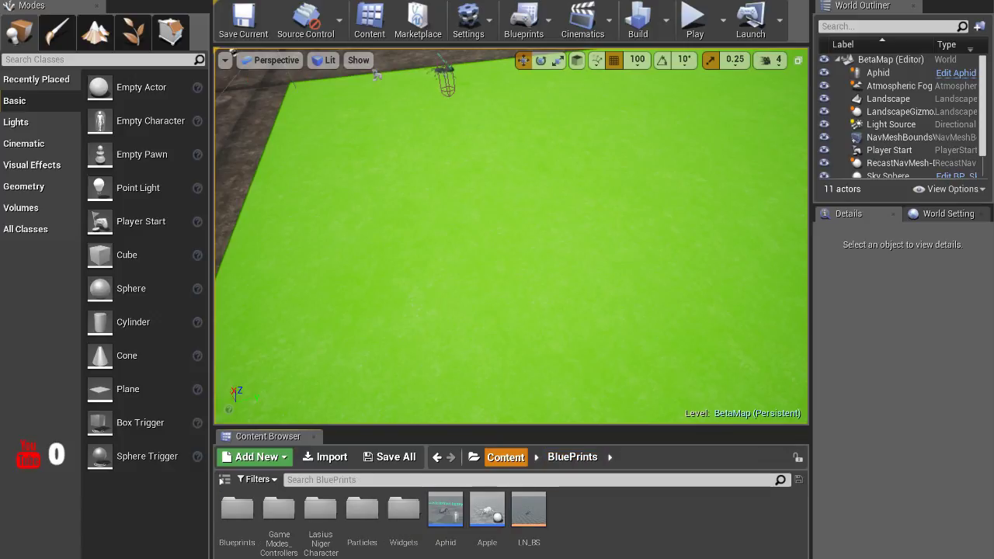
pyautogui.click(506, 457)
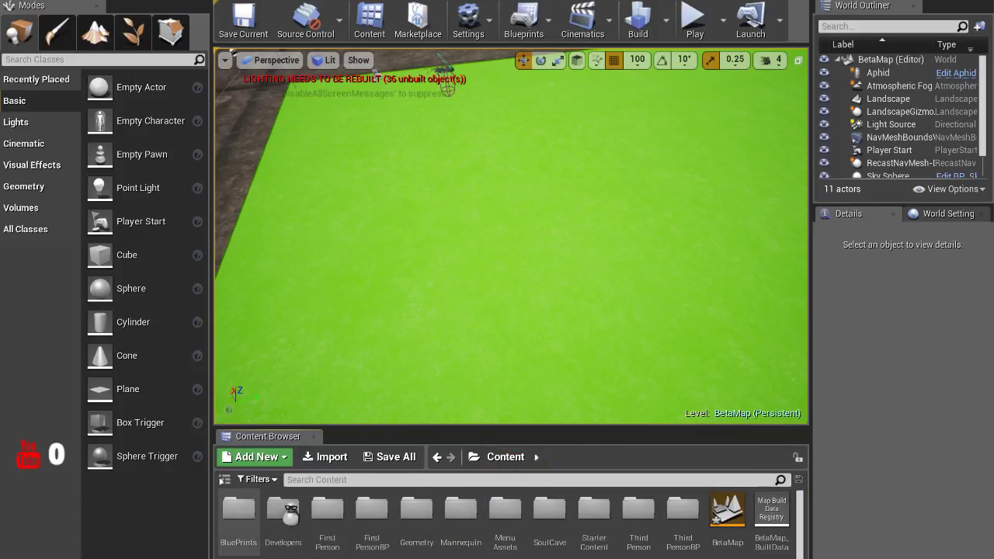
pyautogui.doubleClick(239, 513)
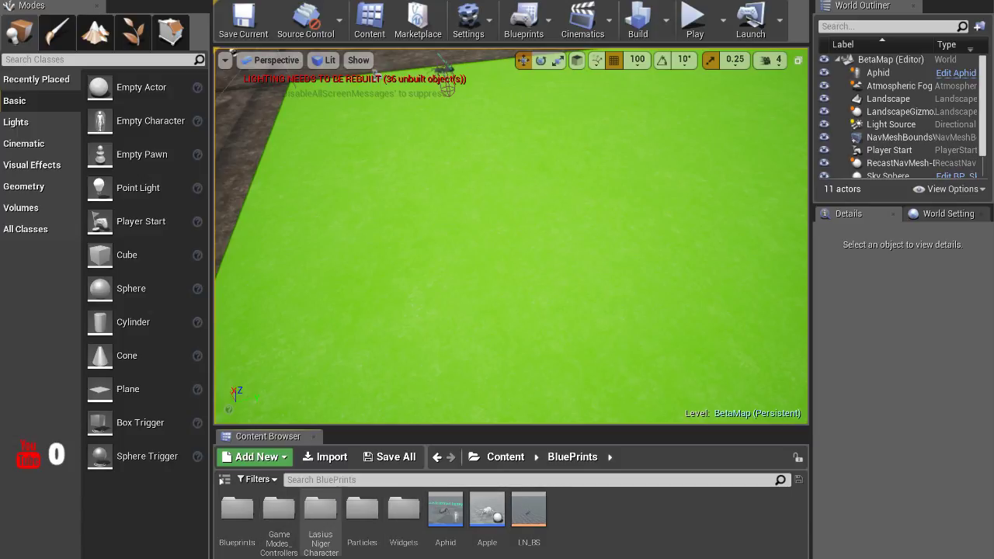
pyautogui.doubleClick(320, 513)
pyautogui.moveTo(612, 512); pyautogui.dragTo(575, 187)
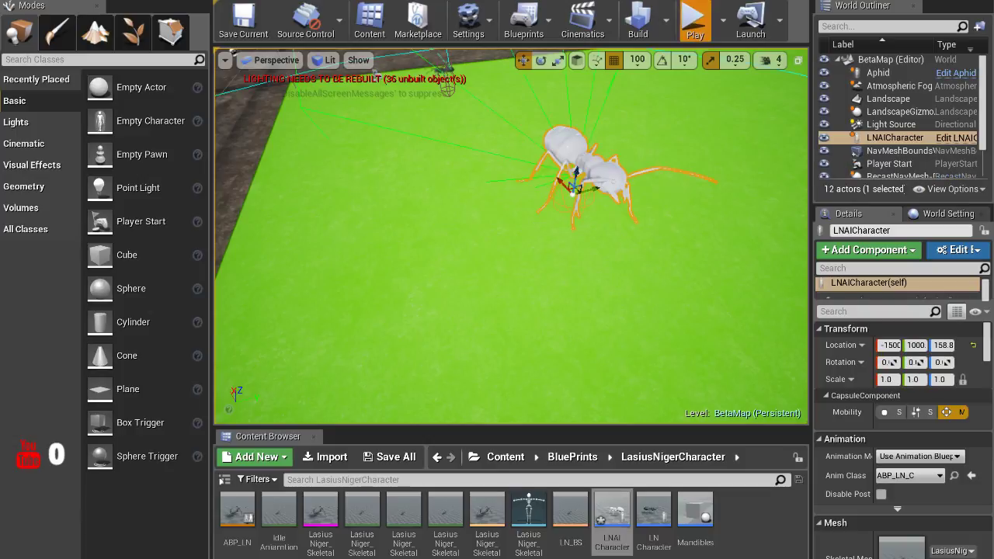
pyautogui.click(695, 23)
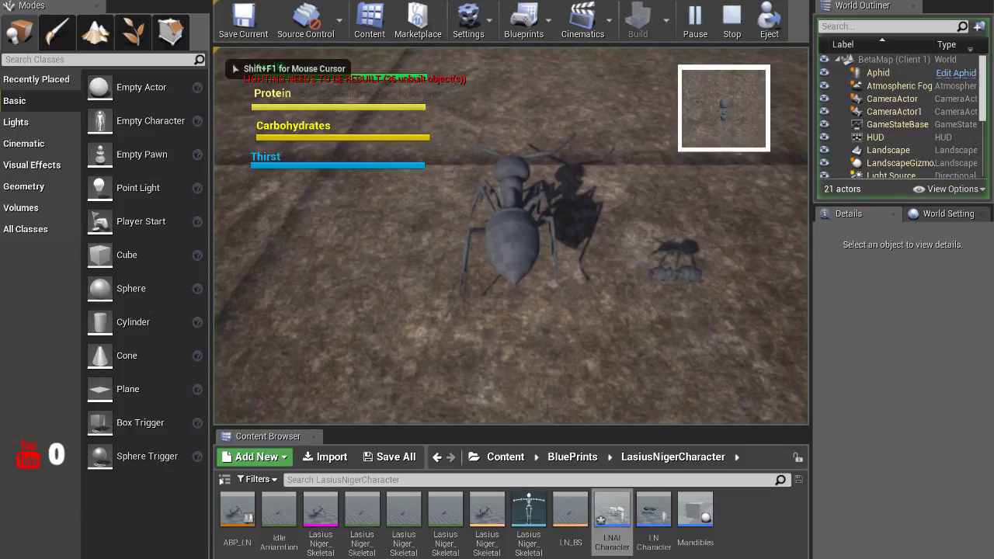
pyautogui.press('w')
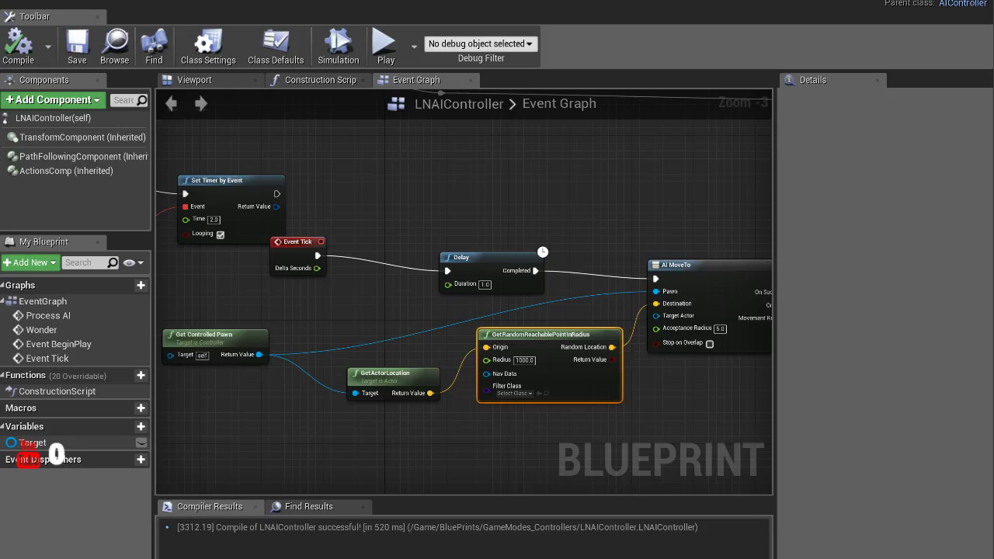
# Move the Event Tick node in LNAIController's wander graph down and right
pyautogui.moveTo(388, 233); pyautogui.dragTo(449, 199, button='right')
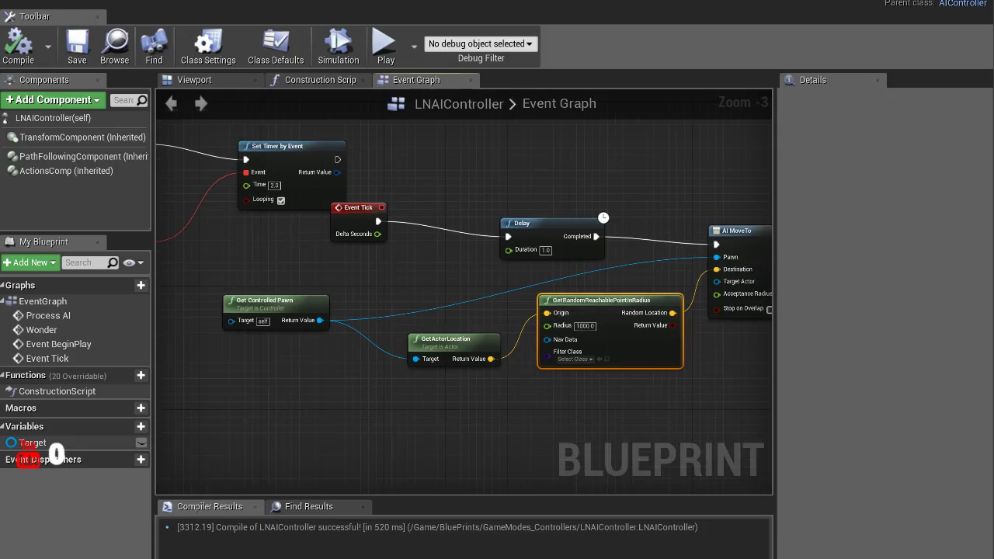
pyautogui.click(365, 256)
pyautogui.moveTo(359, 207); pyautogui.dragTo(372, 231)
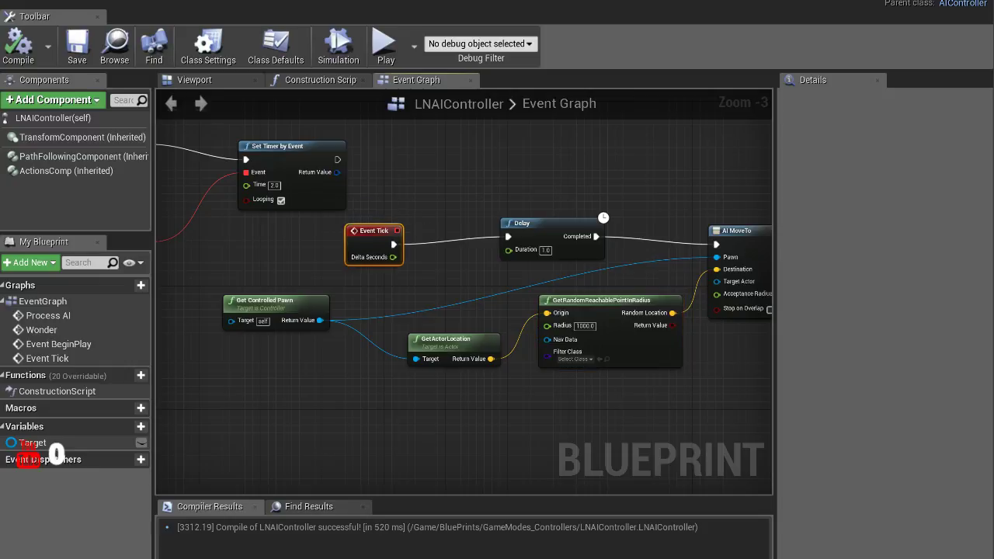
pyautogui.moveTo(272, 256); pyautogui.dragTo(722, 373)
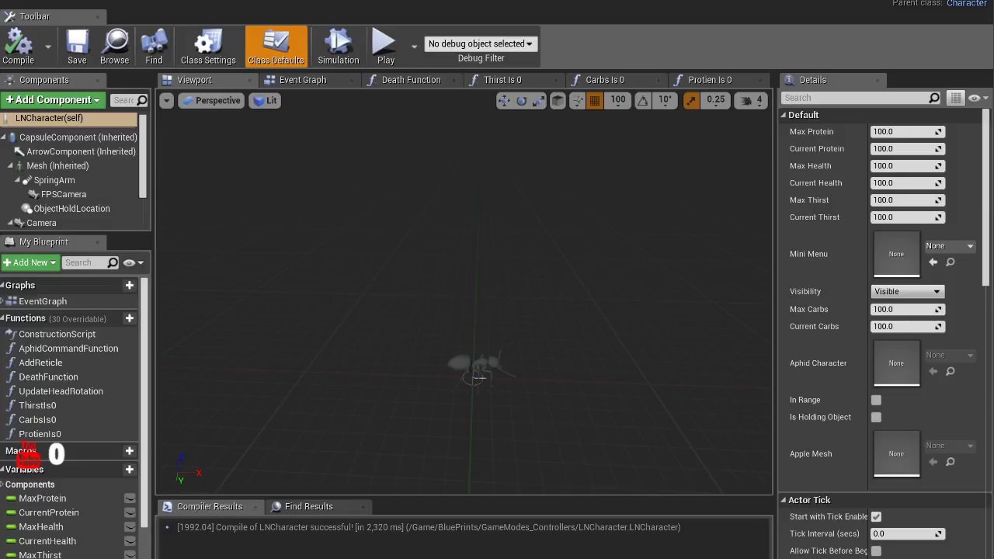
# Review LNCharacter's Event Graph, framing the Thirst chain and the AI MoveTo node
pyautogui.click(342, 80)
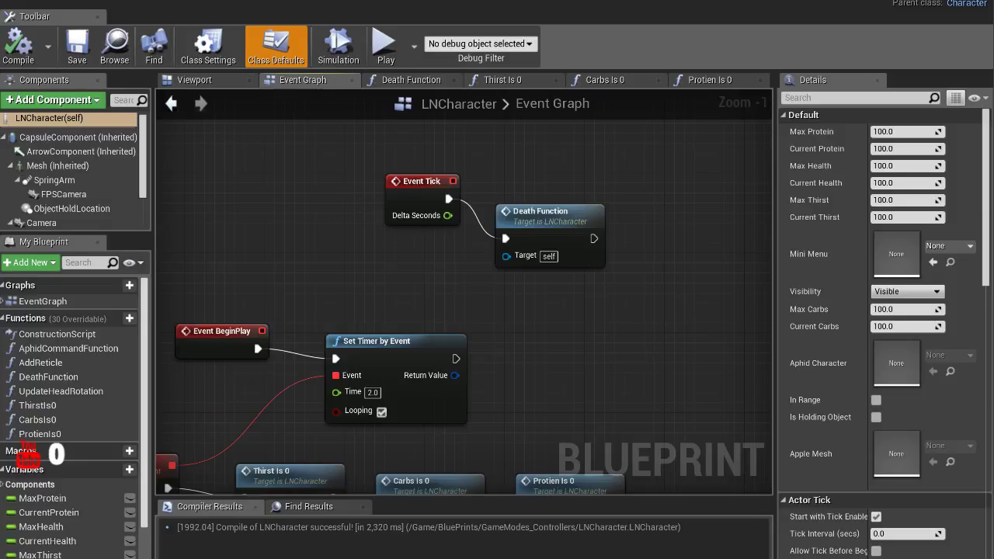
pyautogui.moveTo(466, 310)
pyautogui.mouseDown(button='right')
pyautogui.moveTo(311, 233)
pyautogui.moveTo(513, 283)
pyautogui.mouseUp(button='right')
pyautogui.scroll(-1, 311, 233)
pyautogui.scroll(-1, 466, 311)
pyautogui.moveTo(465, 310); pyautogui.dragTo(388, 257, button='right')
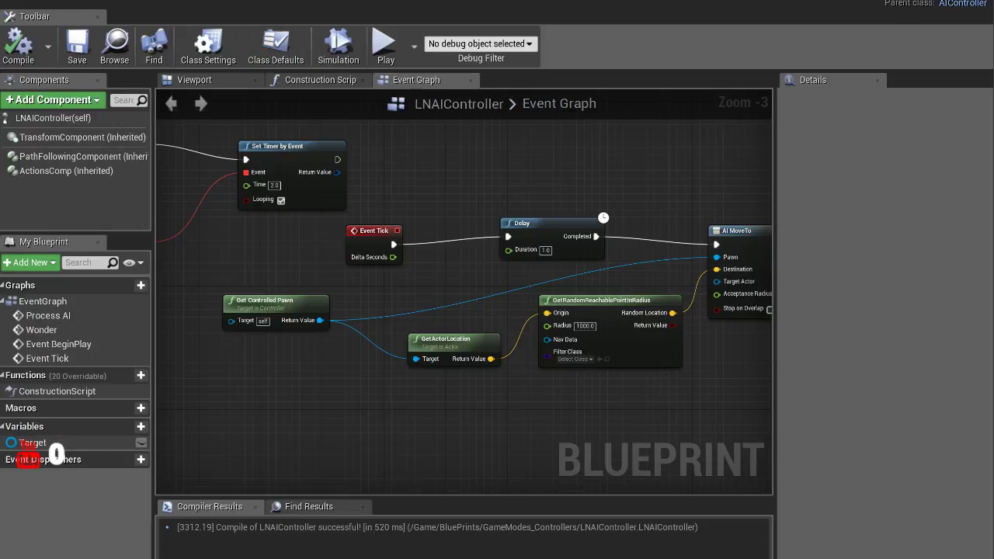
pyautogui.moveTo(466, 311); pyautogui.dragTo(386, 299, button='right')
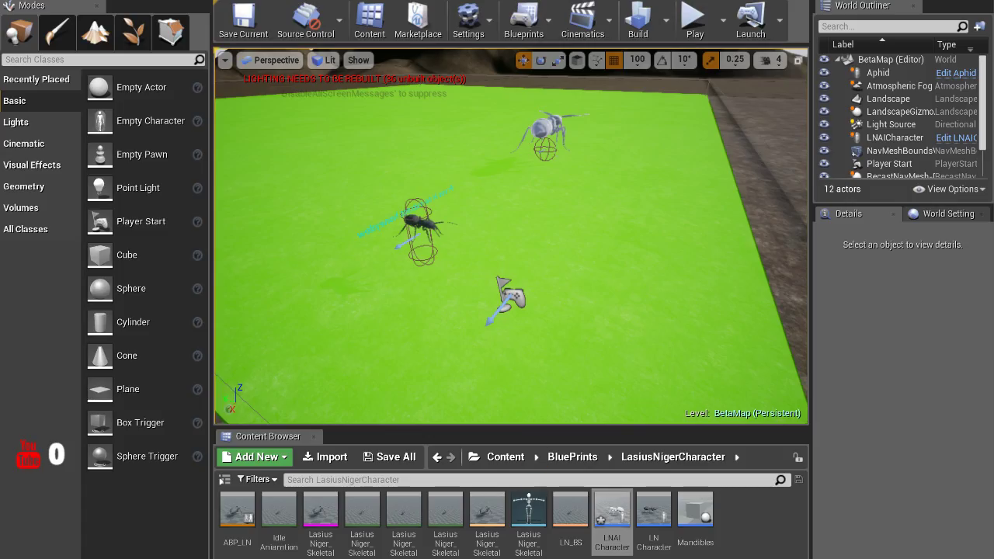
# Select the LNAI Character asset in the Content Browser
pyautogui.click(612, 517)
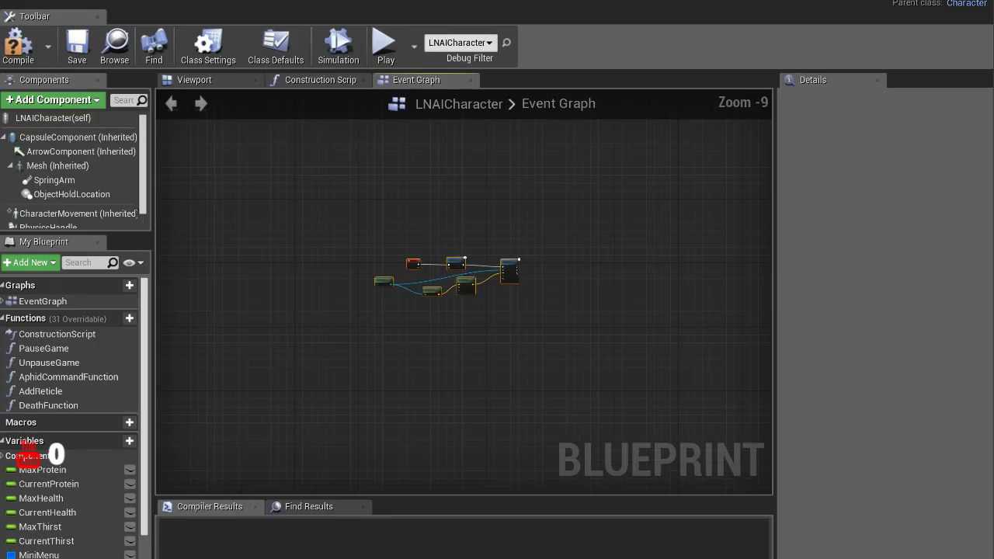
pyautogui.scroll(6, 370, 233)
pyautogui.scroll(-1, 370, 233)
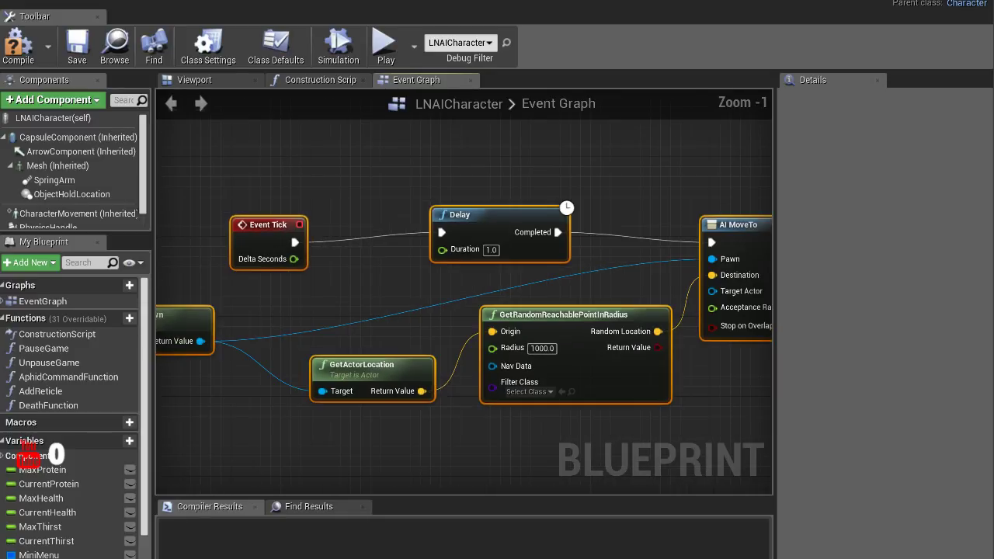
pyautogui.scroll(-2, 385, 286)
# Replace Get Controlled Pawn with a Self reference on AI MoveTo's Pawn, then compile
pyautogui.moveTo(385, 287); pyautogui.dragTo(391, 284, button='right')
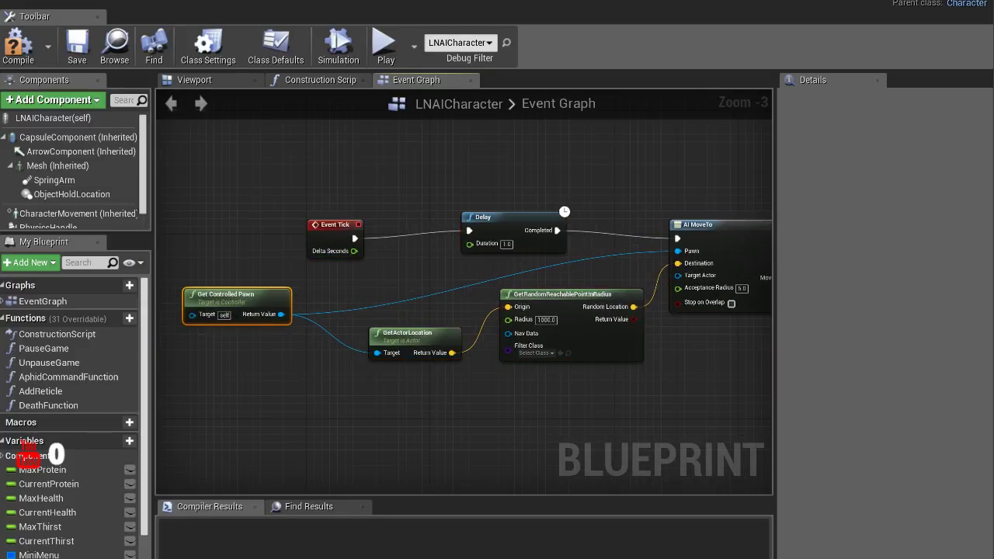
pyautogui.press('Delete')
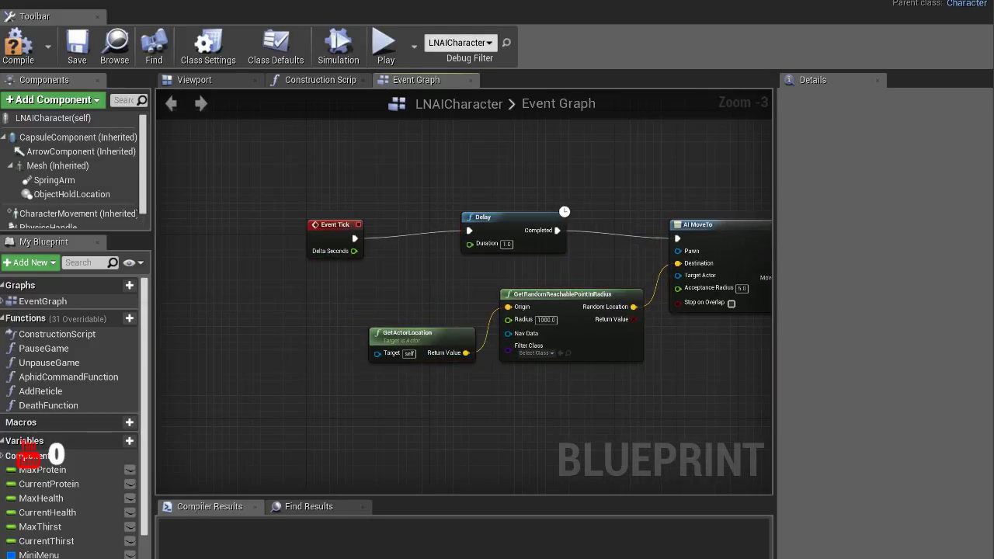
pyautogui.moveTo(678, 250)
pyautogui.mouseDown()
pyautogui.moveTo(588, 202)
pyautogui.moveTo(561, 272)
pyautogui.mouseUp()
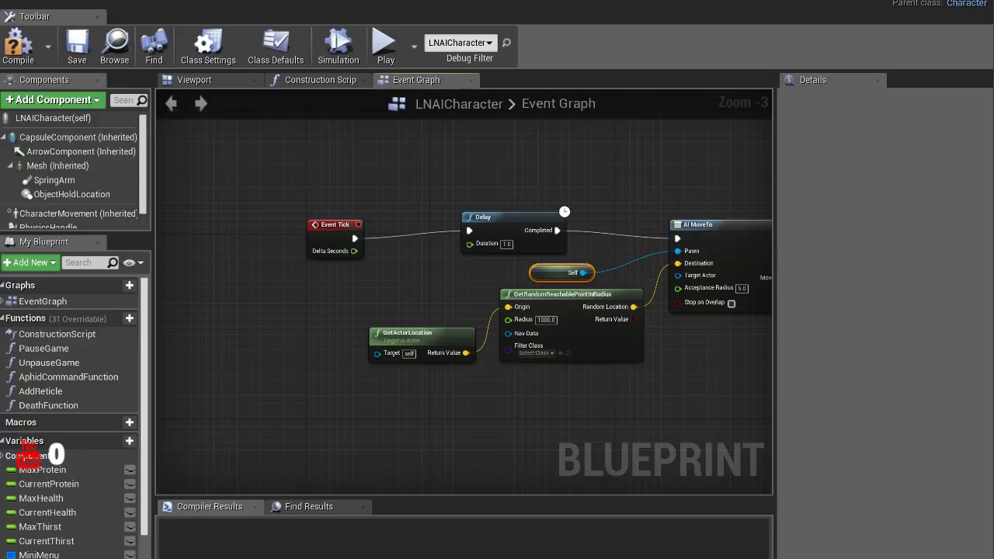
pyautogui.click(18, 44)
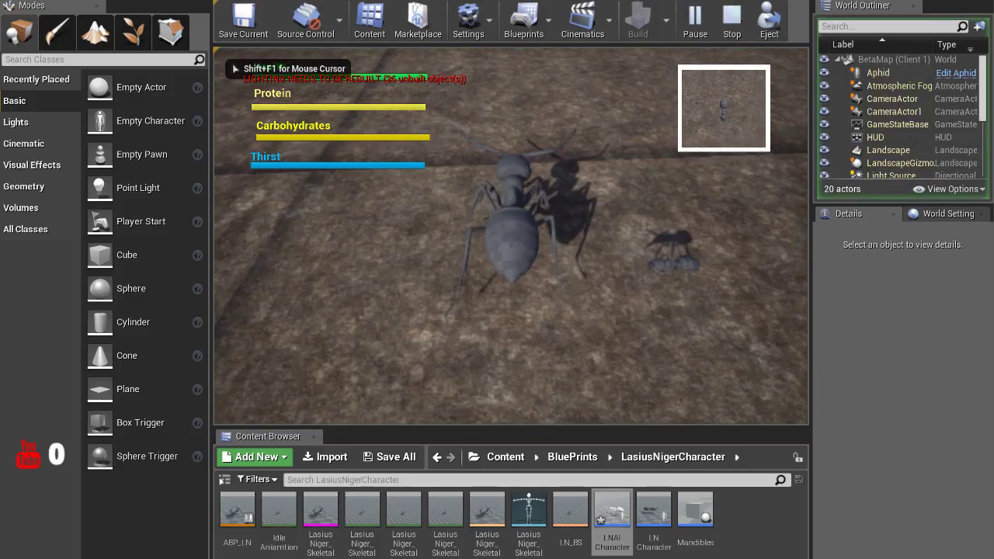
# After walking toward the aphid, wire Self into GetActorLocation's Target feeding the random point's Origin
pyautogui.press('w')
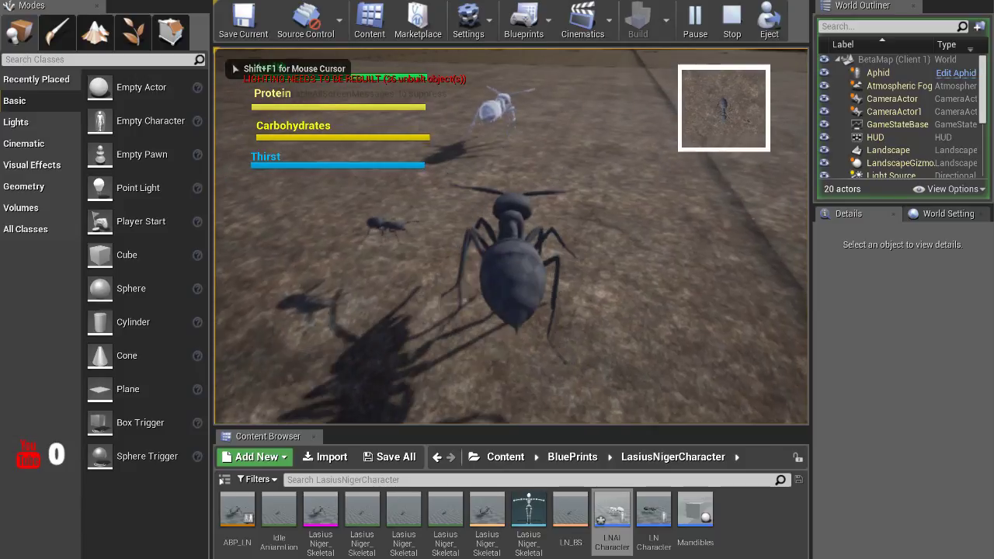
pyautogui.press('w')
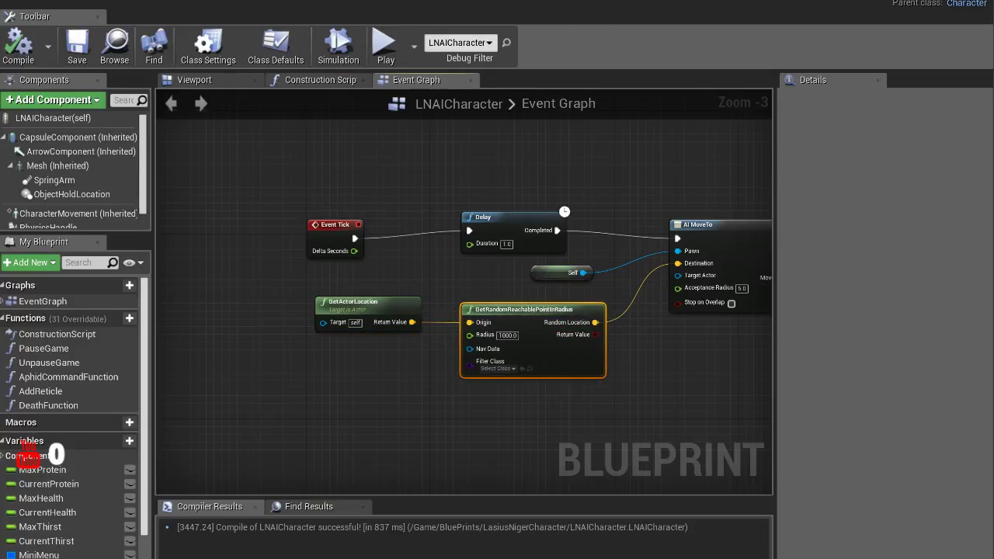
pyautogui.press('Delete')
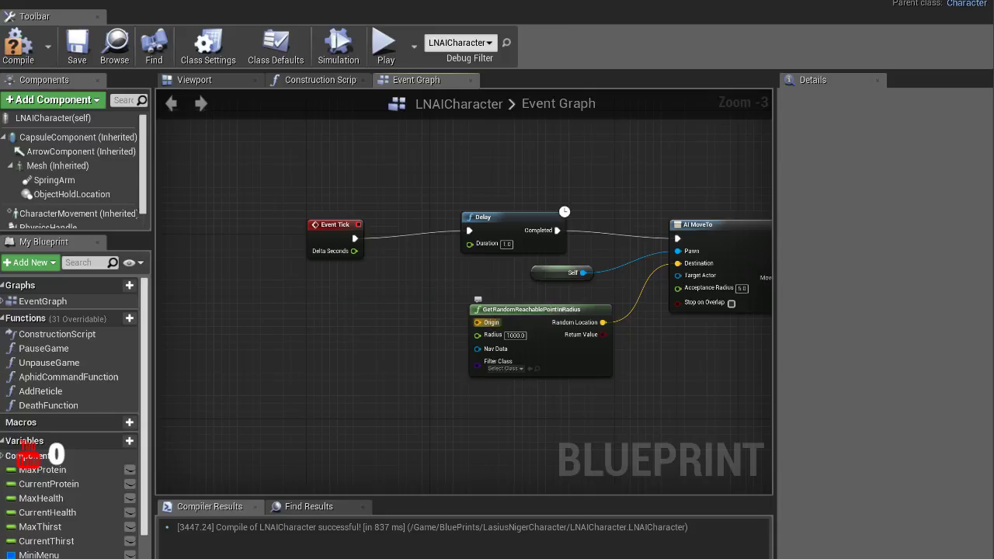
pyautogui.moveTo(477, 322); pyautogui.dragTo(396, 320)
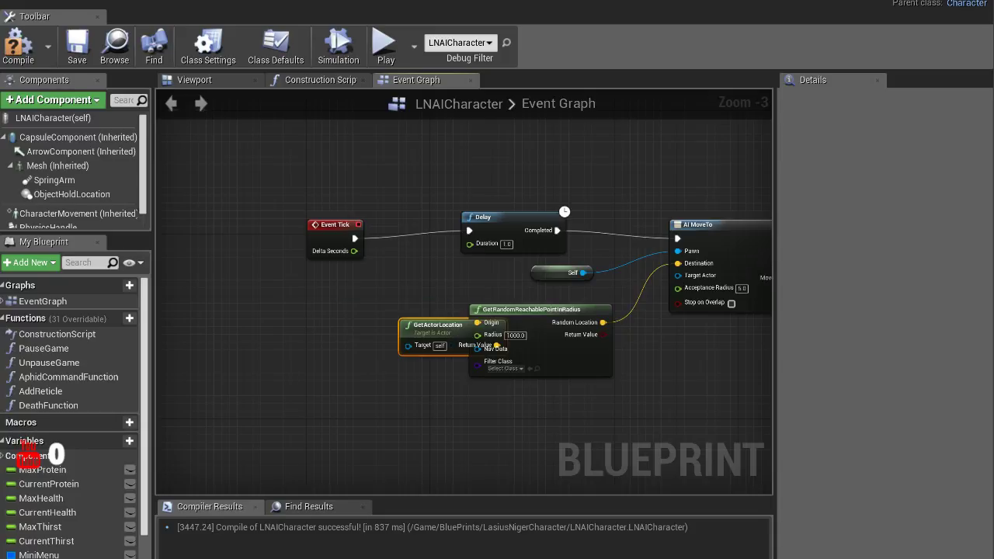
pyautogui.moveTo(435, 324); pyautogui.dragTo(358, 301)
pyautogui.moveTo(332, 322); pyautogui.dragTo(592, 273)
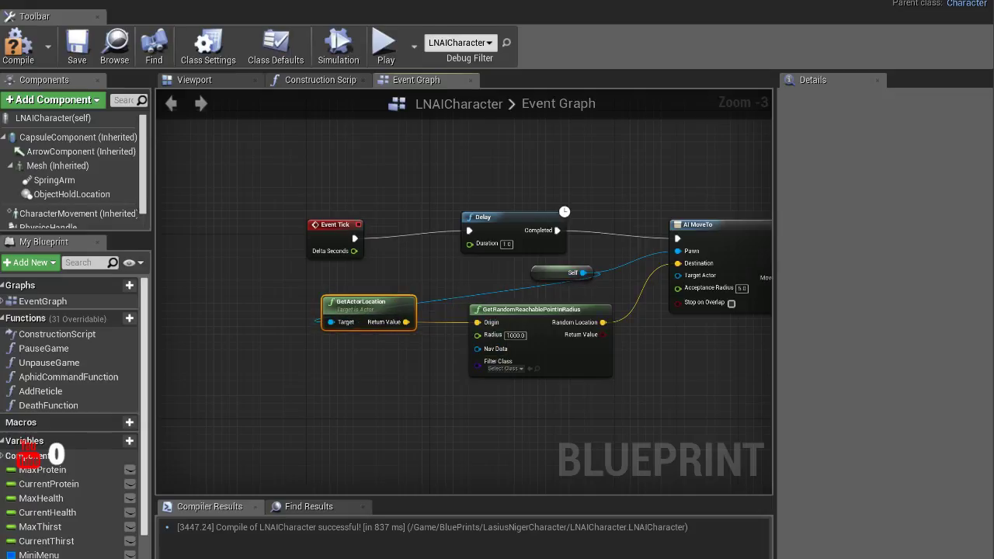
pyautogui.moveTo(365, 301); pyautogui.dragTo(373, 302)
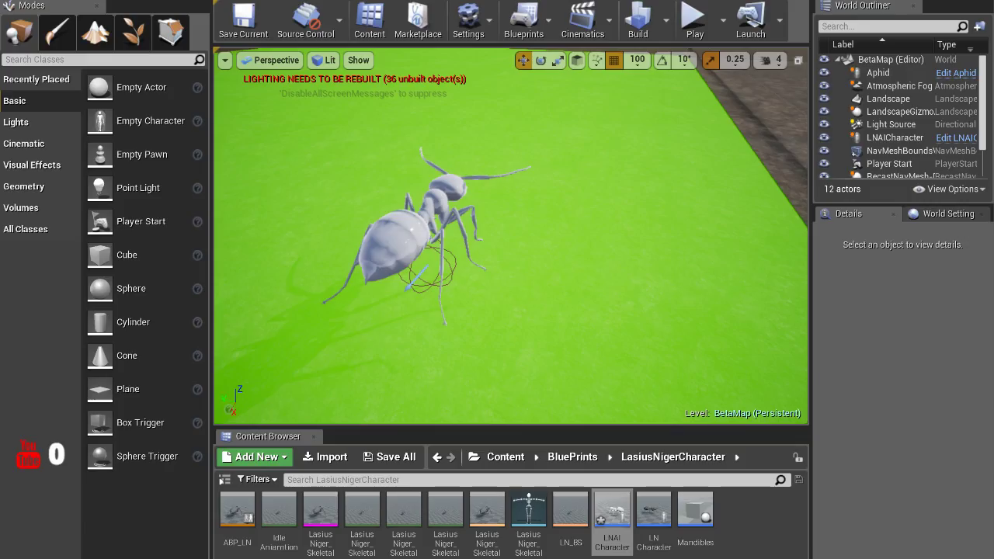
# Play-test briefly, then tilt the viewport to look at the ant from behind
pyautogui.hotkey('alt', 'p')
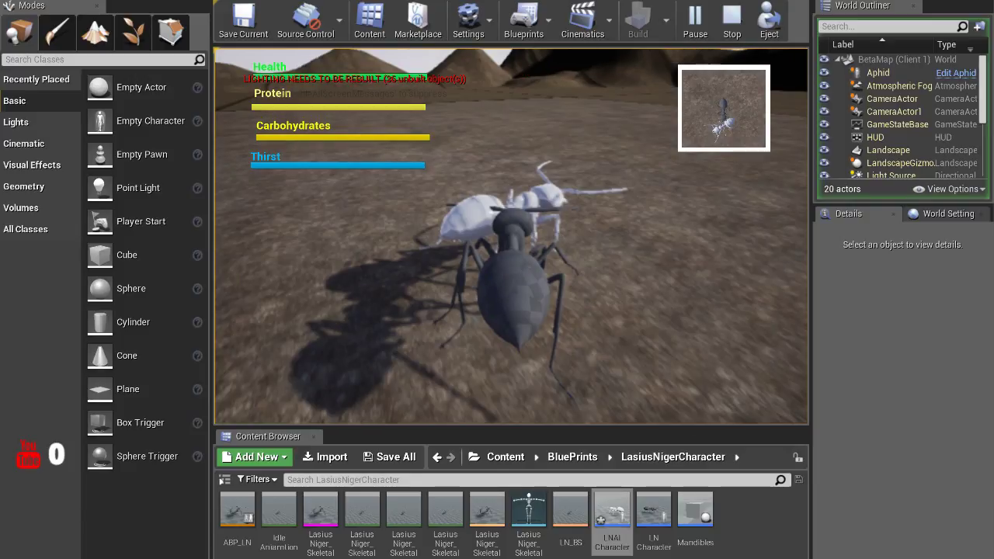
pyautogui.press('Escape')
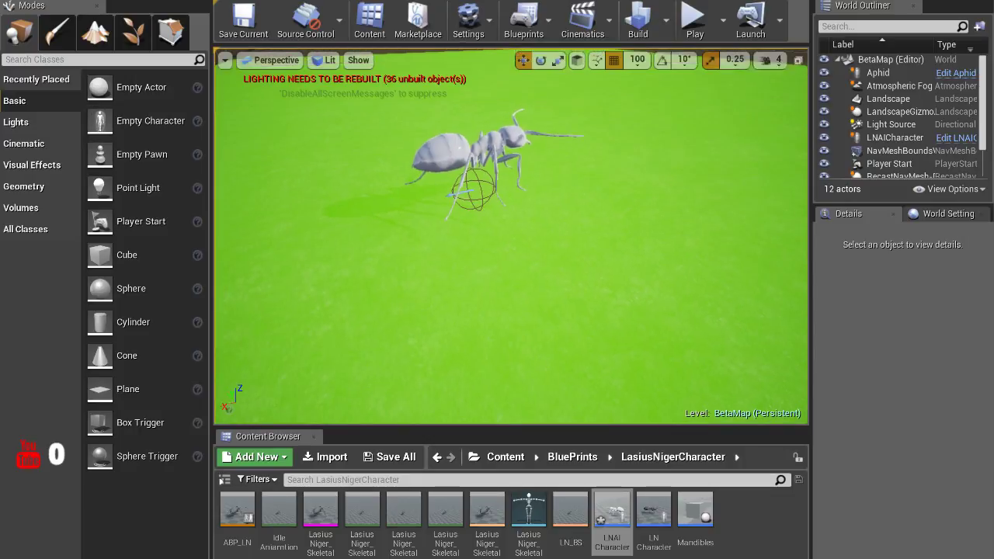
pyautogui.moveTo(511, 233); pyautogui.dragTo(511, 256, button='right')
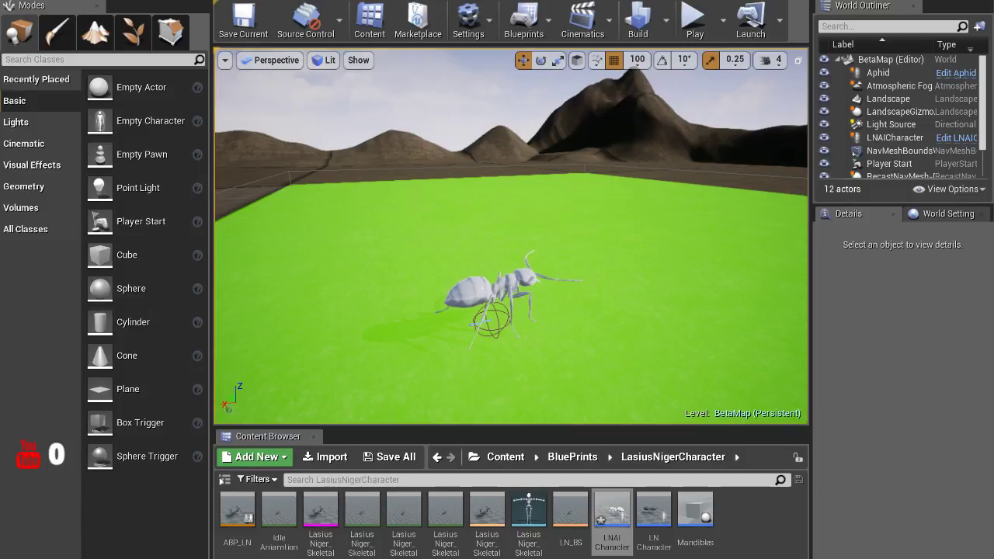
pyautogui.moveTo(511, 311)
pyautogui.mouseDown(button='right')
pyautogui.moveTo(511, 342)
pyautogui.moveTo(511, 295)
pyautogui.mouseUp(button='right')
pyautogui.scroll(-5, 511, 310)
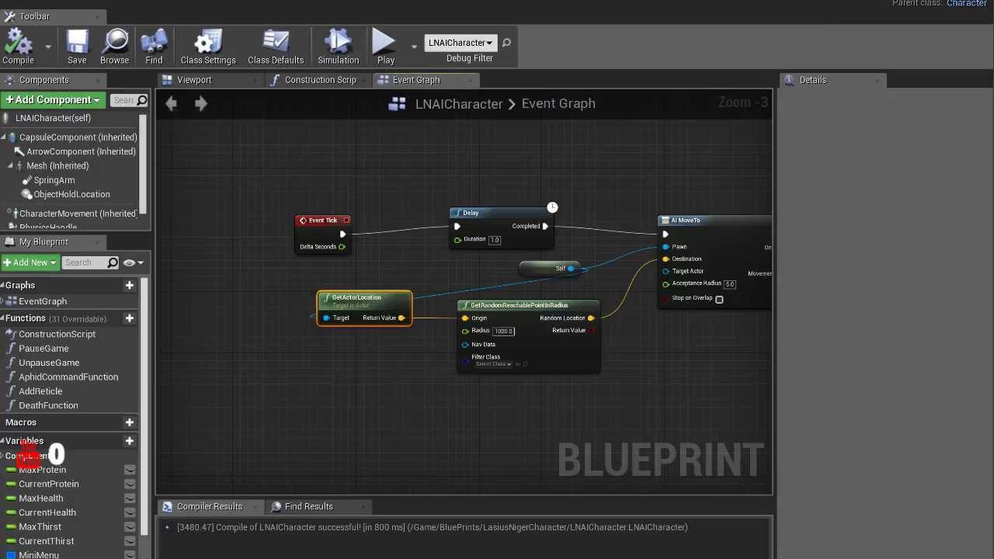
# Select PawnSensing, review its sight and hearing settings, and show its sensing cones in the Viewport
pyautogui.moveTo(313, 214)
pyautogui.mouseDown(button='right')
pyautogui.moveTo(398, 231)
pyautogui.moveTo(240, 212)
pyautogui.mouseUp(button='right')
pyautogui.scroll(-1, 69, 179)
pyautogui.click(48, 206)
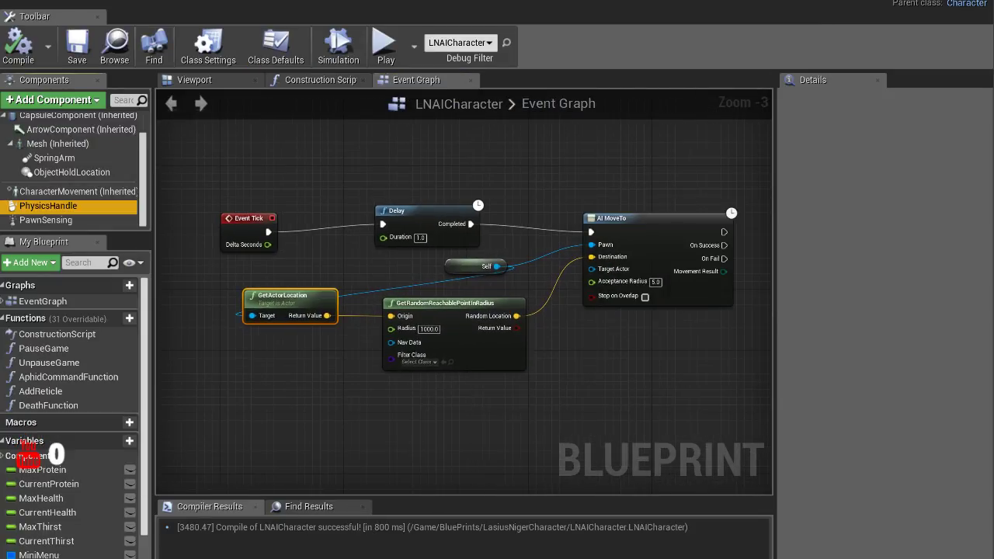
pyautogui.click(46, 220)
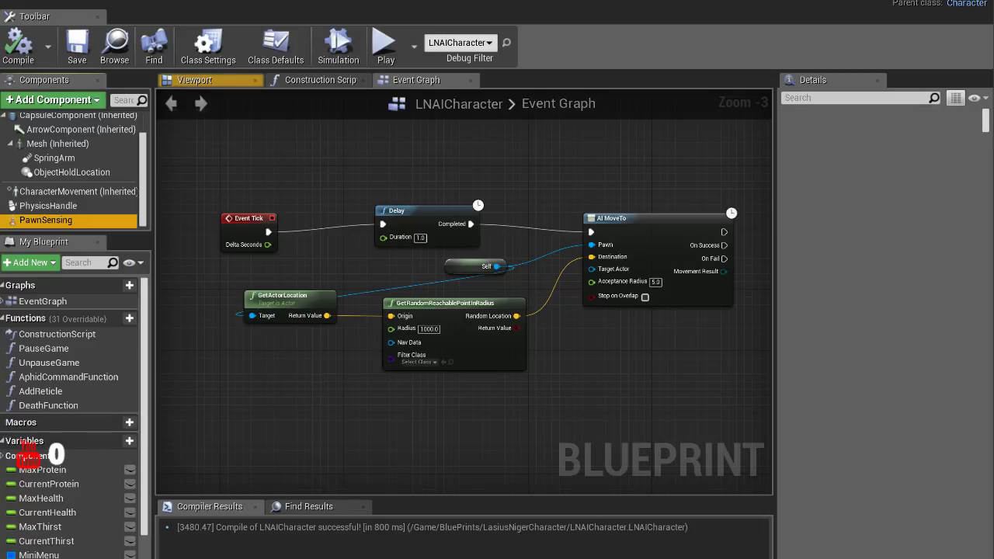
pyautogui.moveTo(389, 233); pyautogui.dragTo(445, 407, button='right')
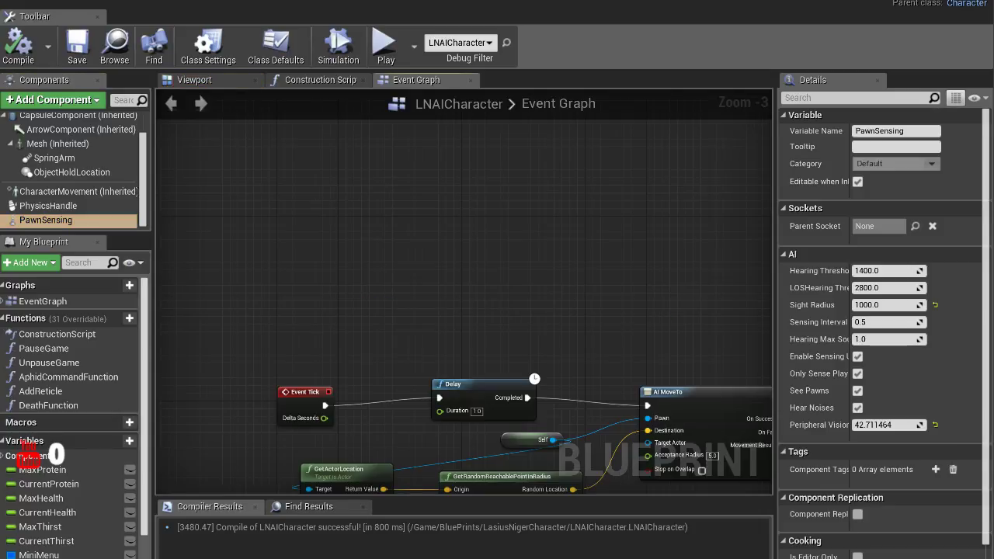
pyautogui.scroll(-2, 855, 322)
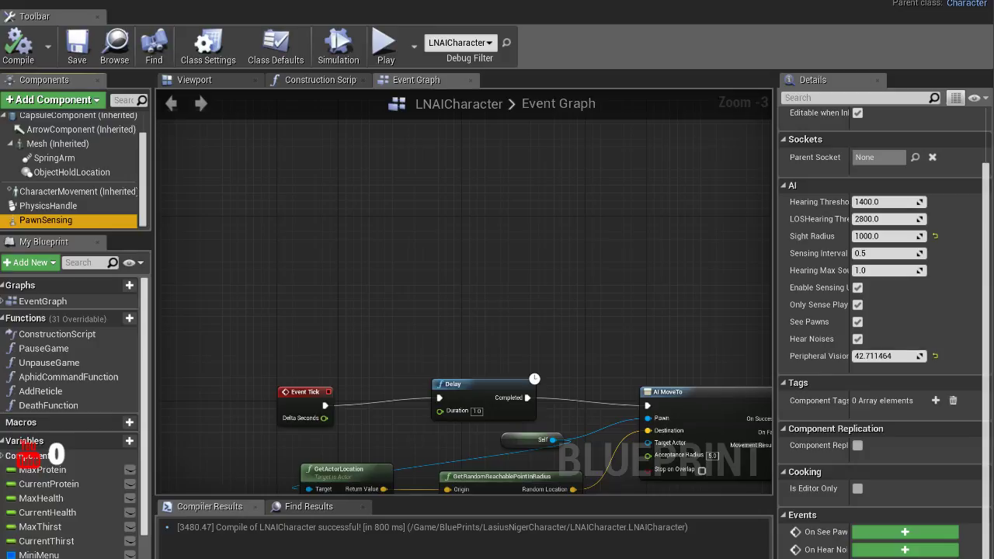
pyautogui.click(194, 79)
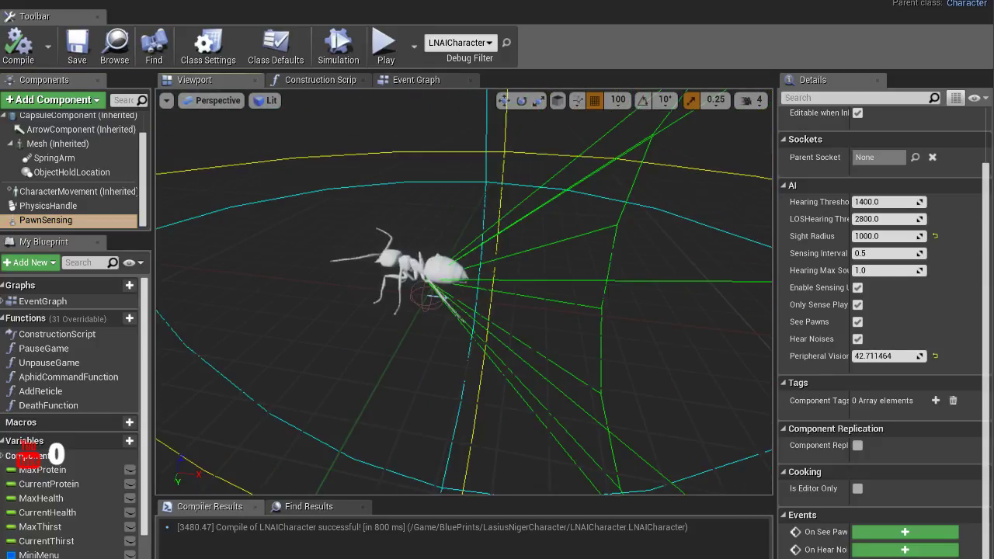
# Select the ant mesh and set its Z rotation to 0
pyautogui.click(57, 144)
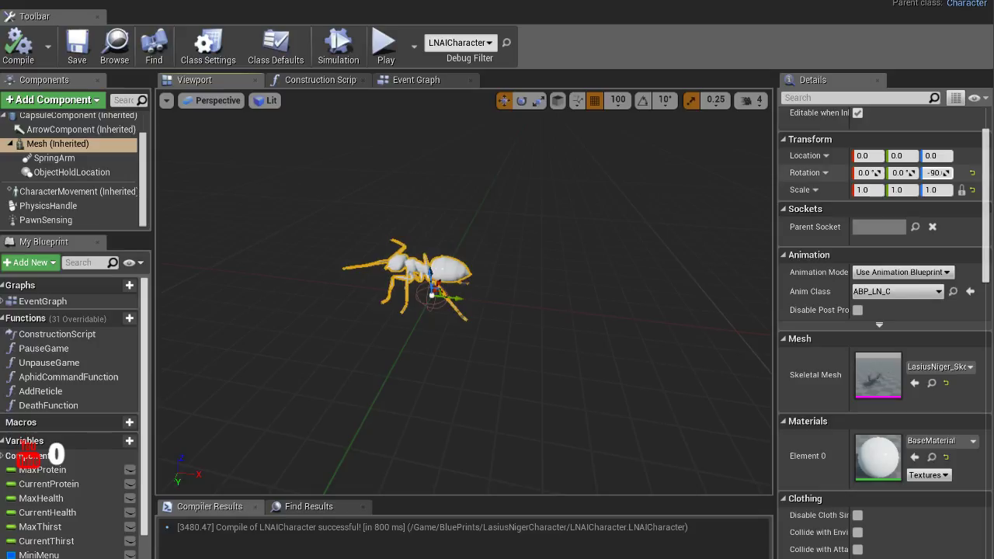
pyautogui.write('0')
pyautogui.press('Return')
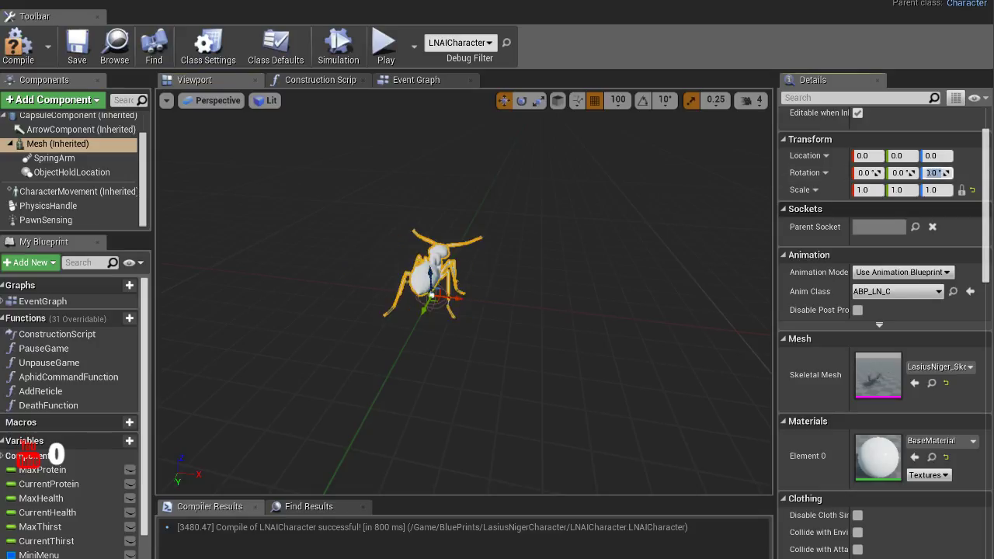
# Rotate the ant mesh to a 90.5 yaw, then select PawnSensing to check its sight settings
pyautogui.press('f')
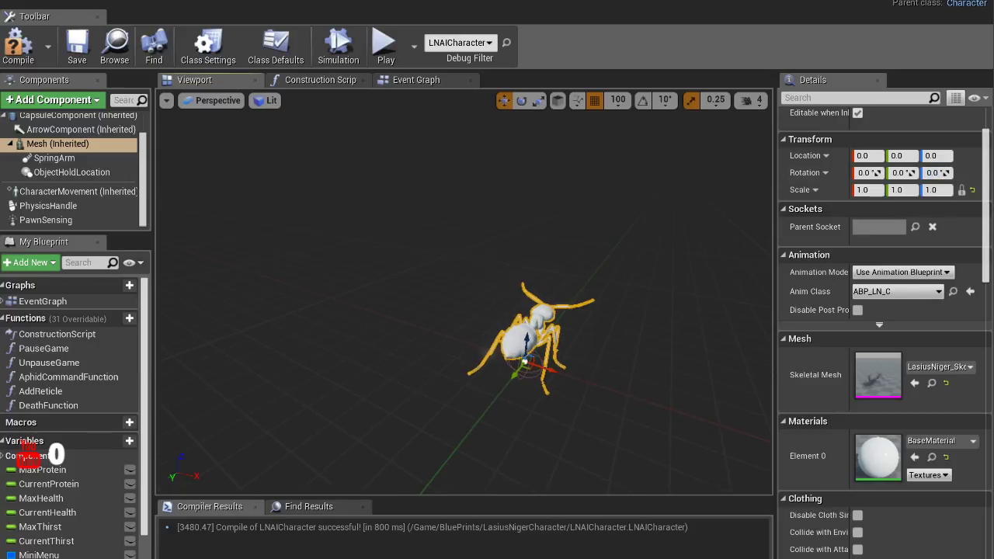
pyautogui.press('e')
pyautogui.keyDown('alt'); pyautogui.moveTo(466, 295); pyautogui.dragTo(544, 302); pyautogui.keyUp('alt')
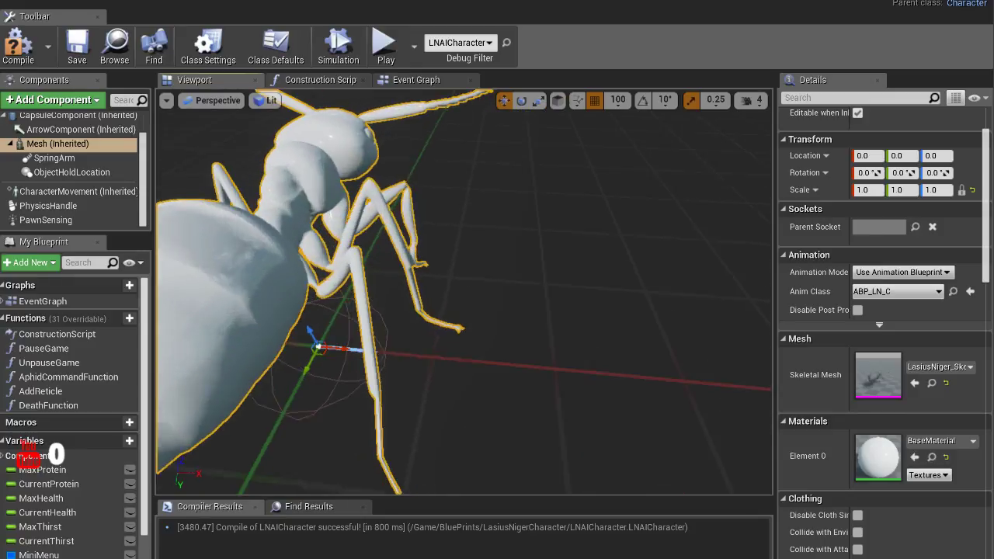
pyautogui.moveTo(936, 172); pyautogui.dragTo(932, 172)
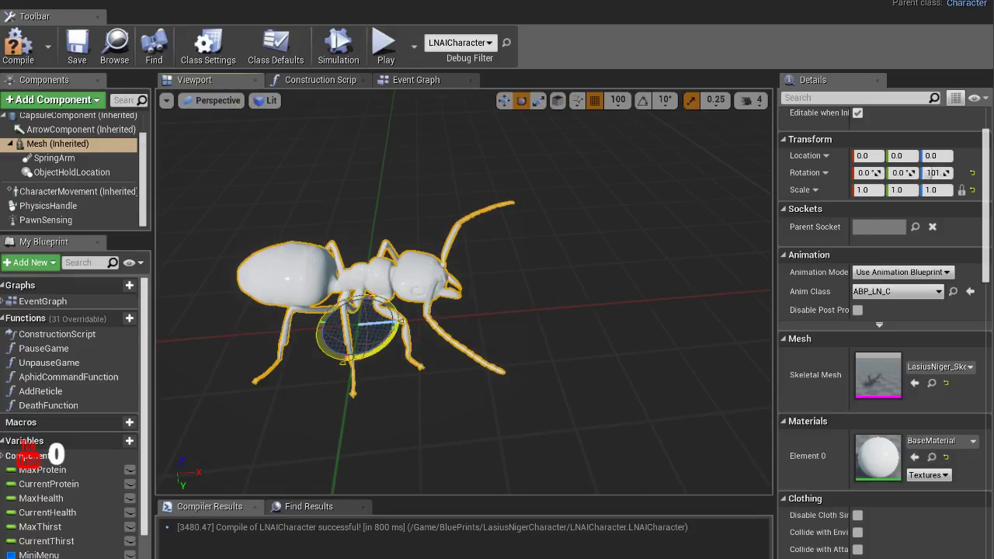
pyautogui.moveTo(931, 173); pyautogui.dragTo(930, 172)
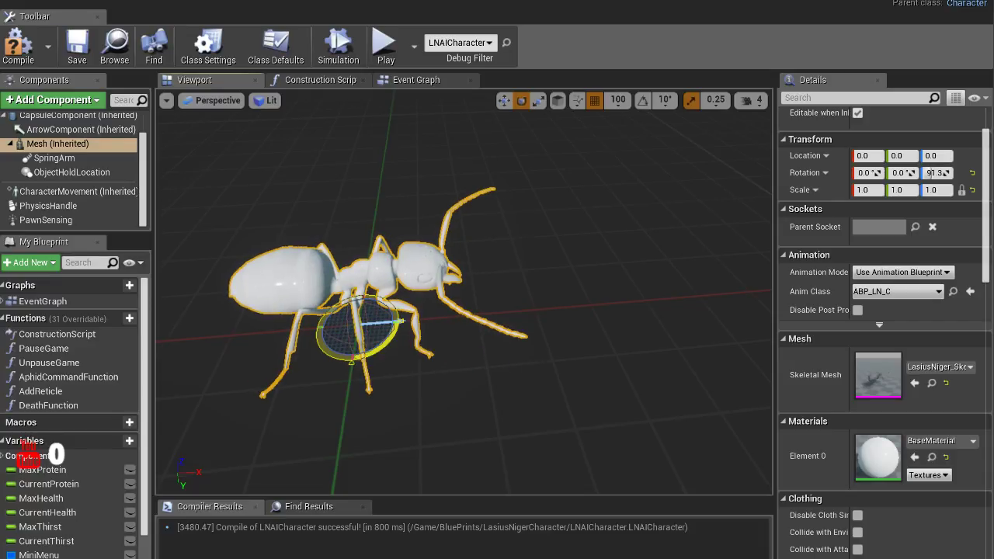
pyautogui.moveTo(466, 311); pyautogui.dragTo(434, 373)
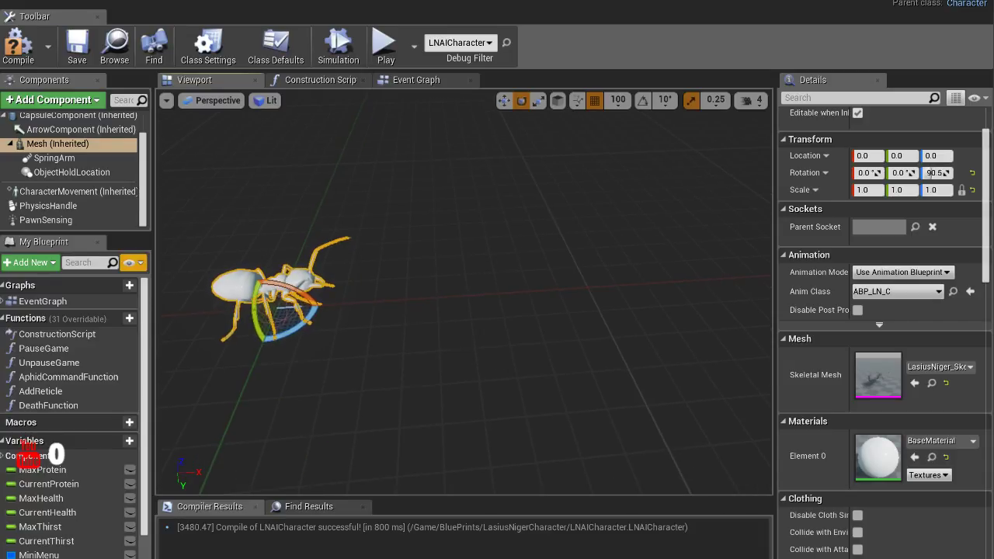
pyautogui.click(47, 220)
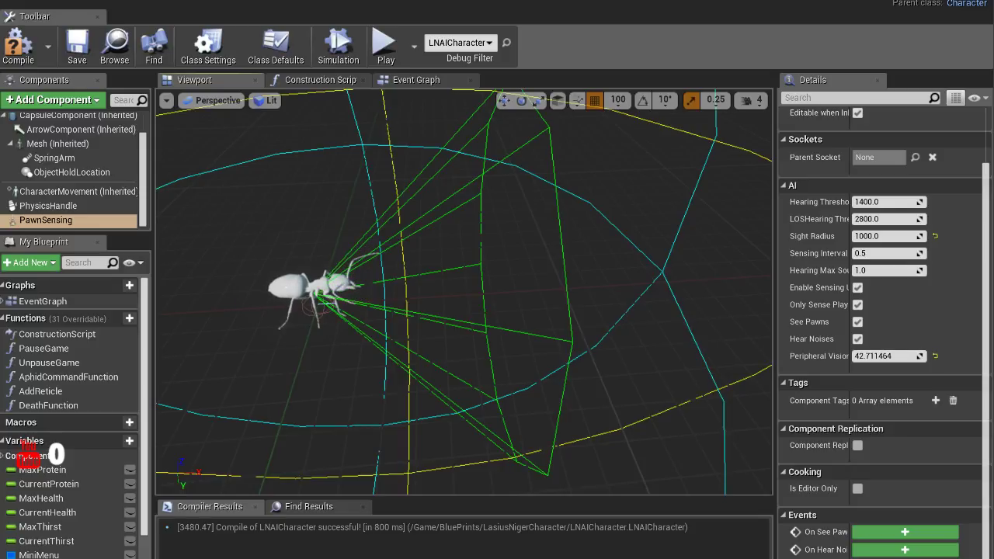
# Wire On See Pawn into a SET SeePlayre node set to true
pyautogui.moveTo(850, 271); pyautogui.dragTo(852, 272)
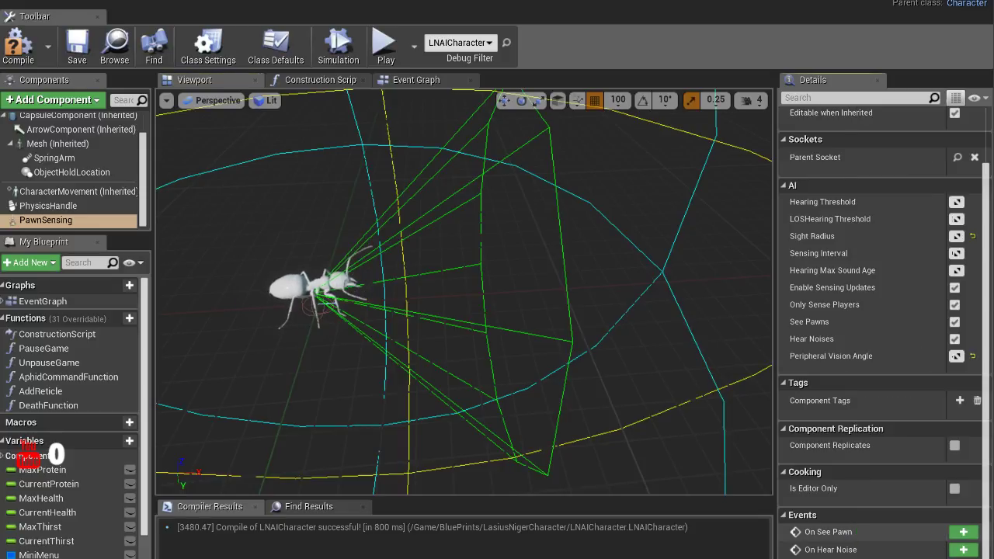
pyautogui.press('Escape')
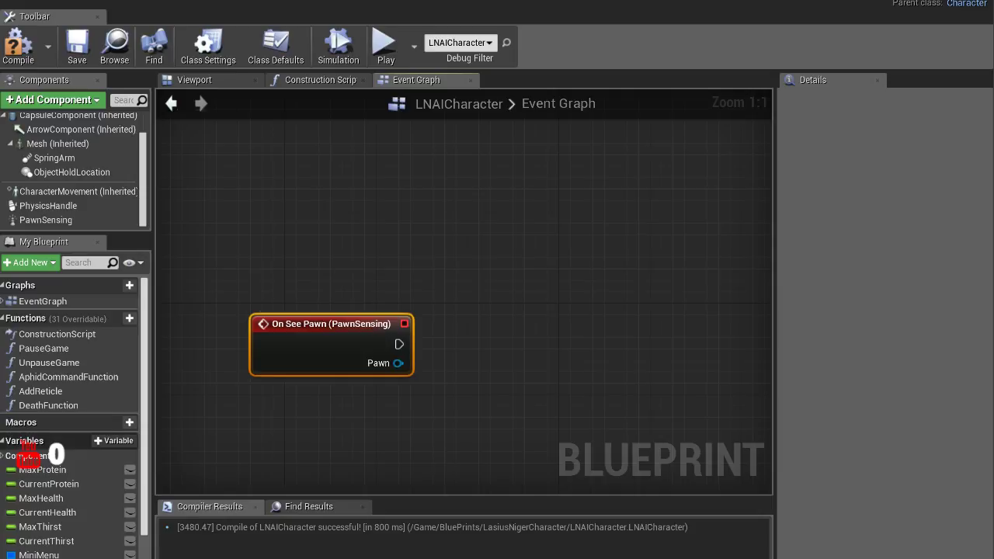
pyautogui.scroll(-3, 29, 456)
pyautogui.press('Delete')
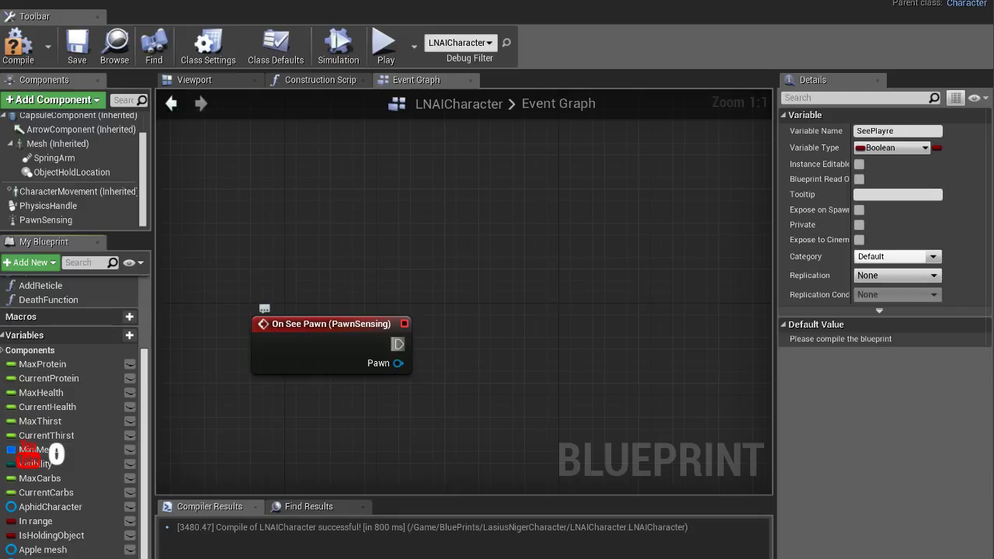
pyautogui.click(398, 344)
pyautogui.moveTo(397, 344); pyautogui.dragTo(564, 348)
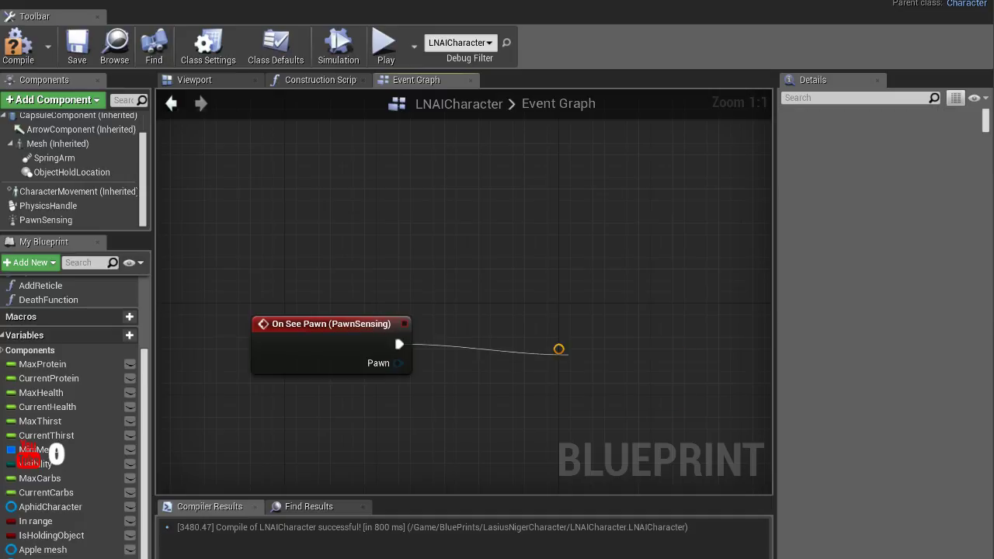
pyautogui.moveTo(564, 348); pyautogui.dragTo(572, 365)
pyautogui.click(634, 388)
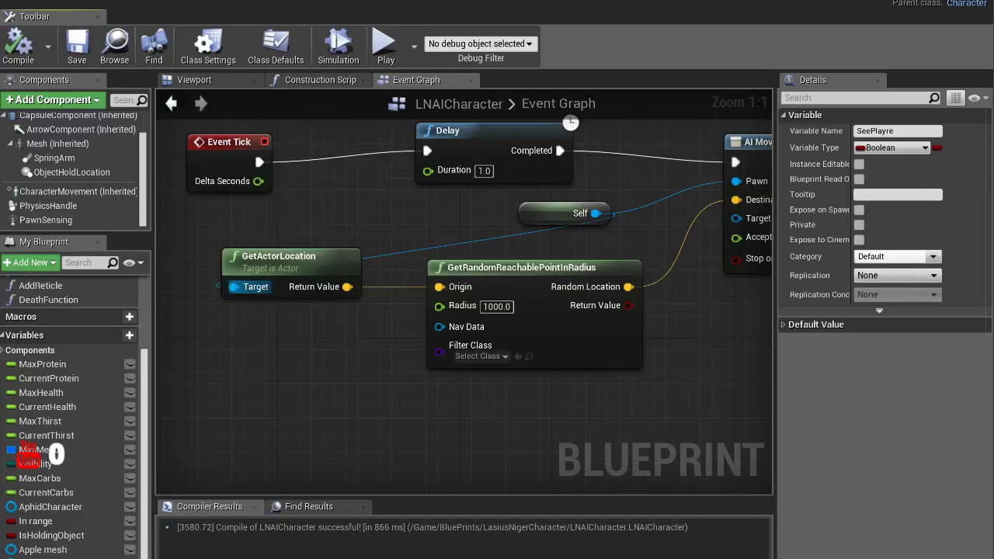
# Insert a Branch after the Delay node, with the See Playre getter as its Condition
pyautogui.click(220, 167)
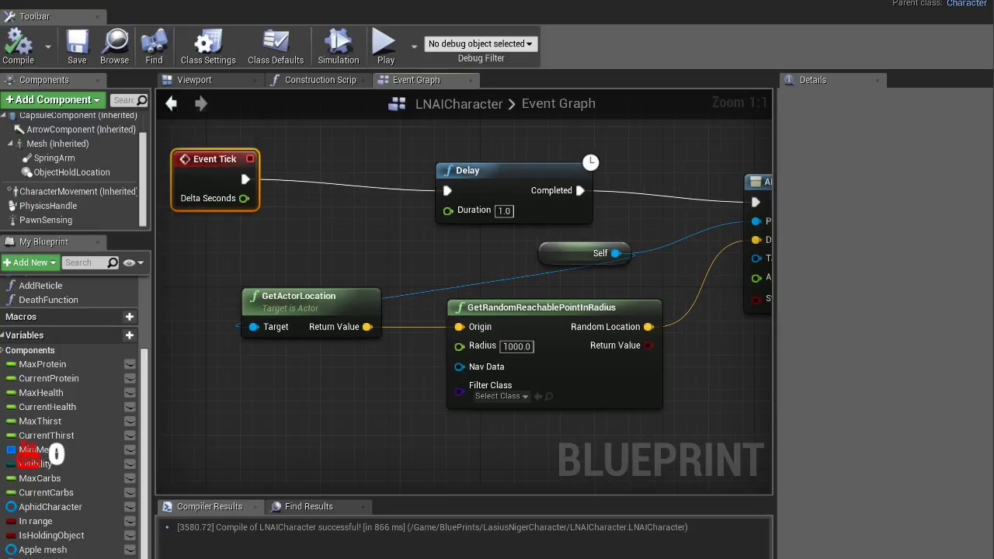
pyautogui.moveTo(444, 180); pyautogui.dragTo(327, 179)
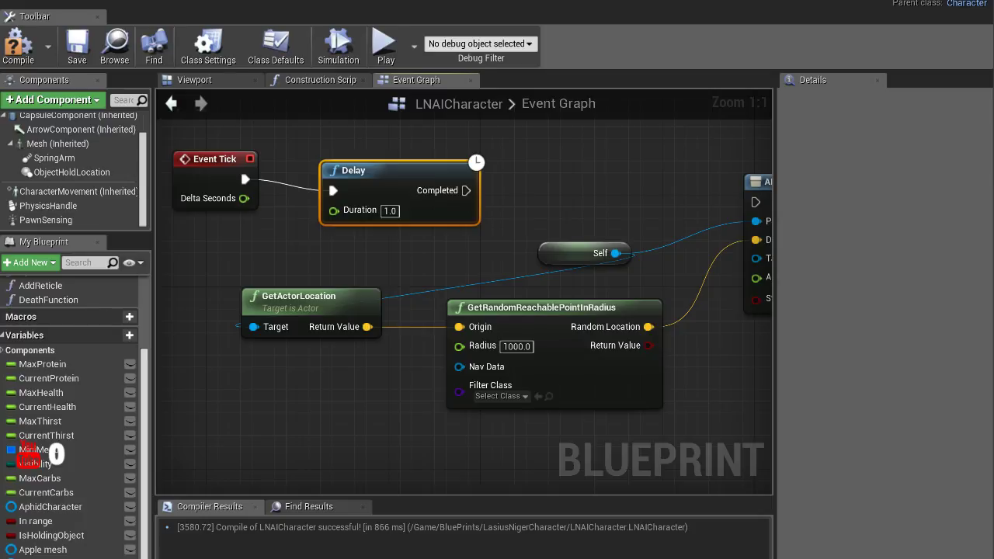
pyautogui.click(560, 198)
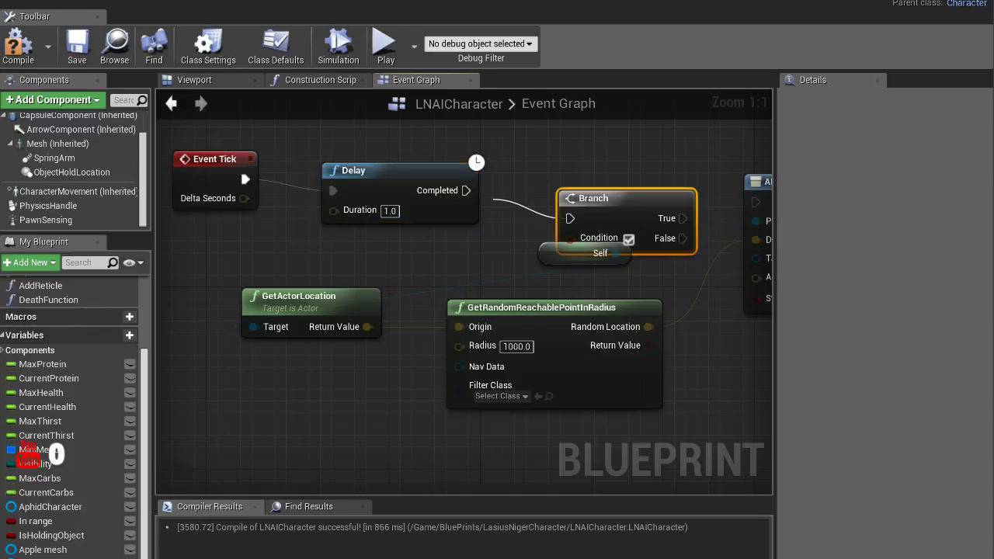
pyautogui.moveTo(570, 218); pyautogui.dragTo(466, 190)
pyautogui.moveTo(570, 238); pyautogui.dragTo(454, 256)
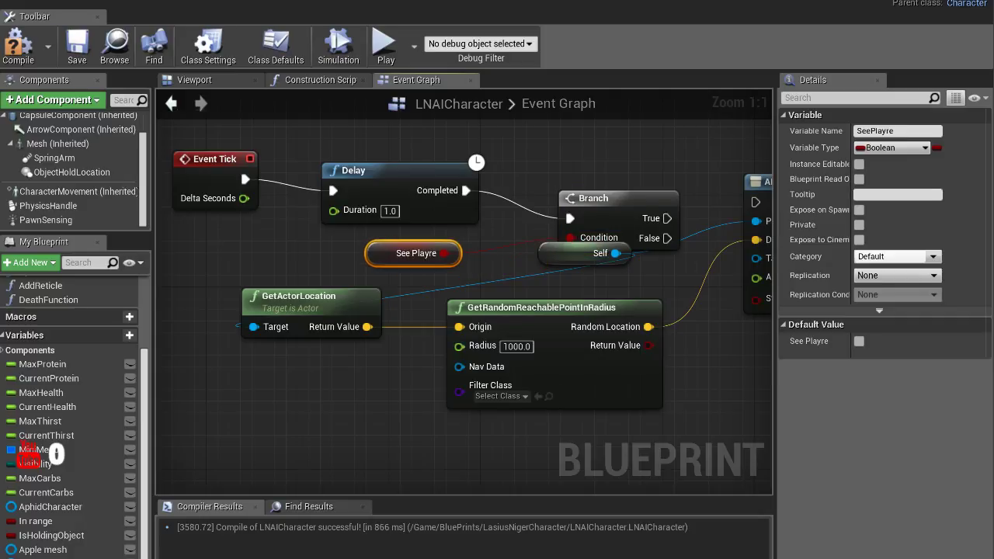
# Wire the Branch's True output into AI MoveTo and tidy the Delay, Branch and Self nodes
pyautogui.moveTo(460, 179); pyautogui.dragTo(449, 167)
pyautogui.moveTo(592, 199); pyautogui.dragTo(558, 170)
pyautogui.moveTo(635, 190)
pyautogui.mouseDown()
pyautogui.moveTo(673, 204)
pyautogui.moveTo(748, 202)
pyautogui.mouseUp()
pyautogui.moveTo(590, 184); pyautogui.dragTo(521, 201, button='right')
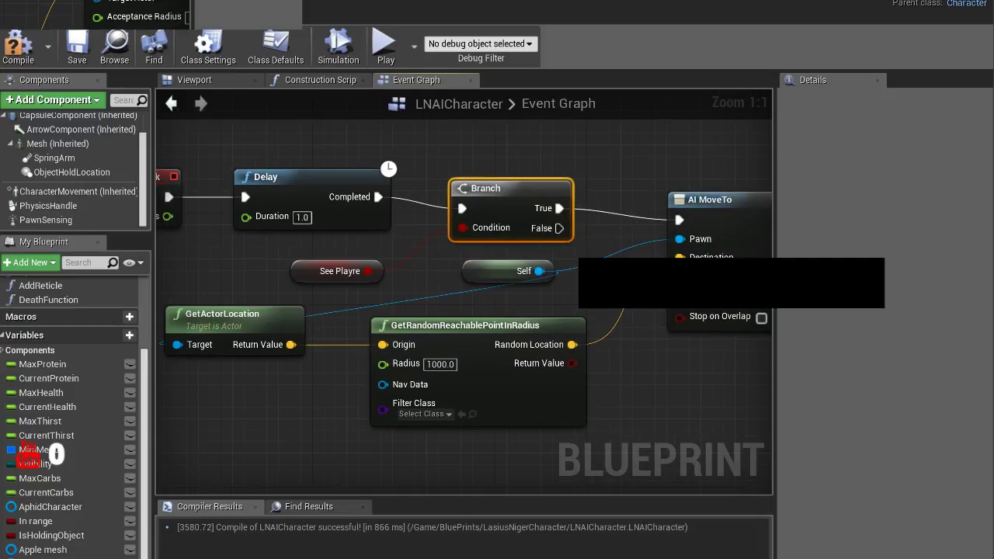
pyautogui.moveTo(505, 271); pyautogui.dragTo(492, 271)
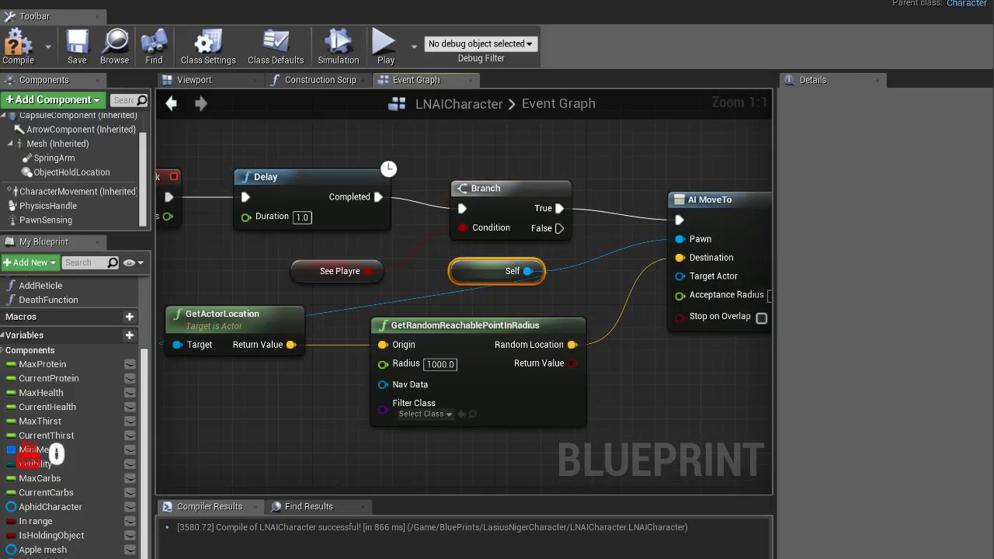
pyautogui.click(18, 45)
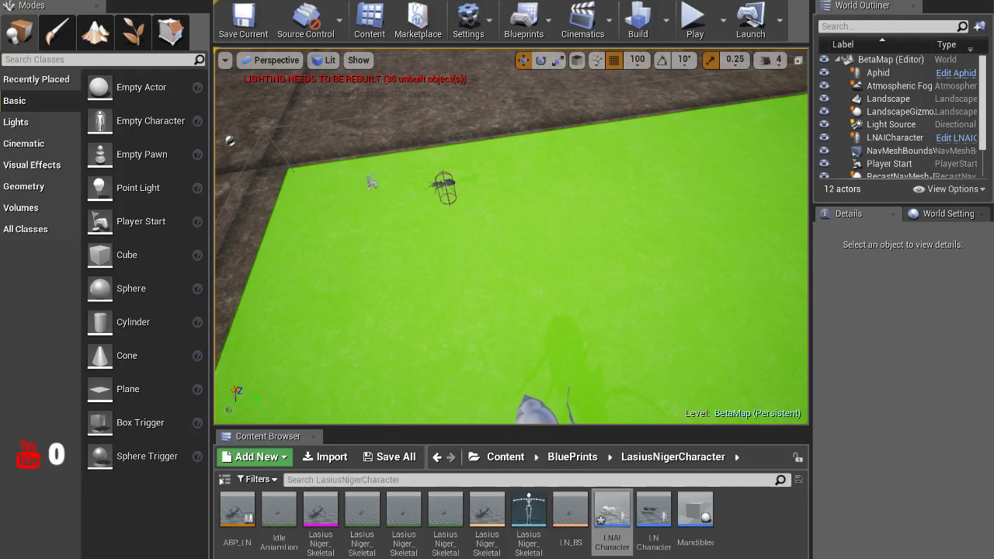
pyautogui.hotkey('alt', 'p')
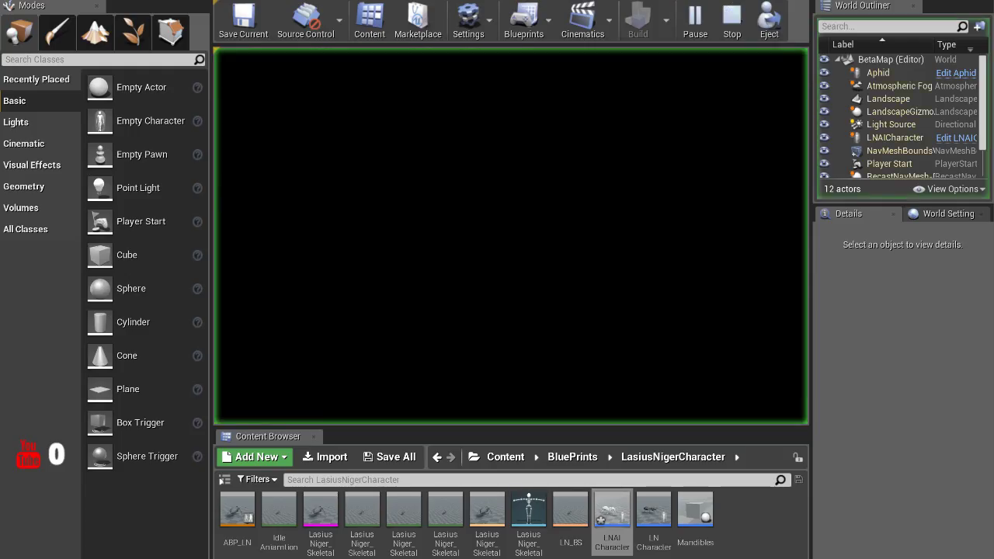
pyautogui.click(233, 63)
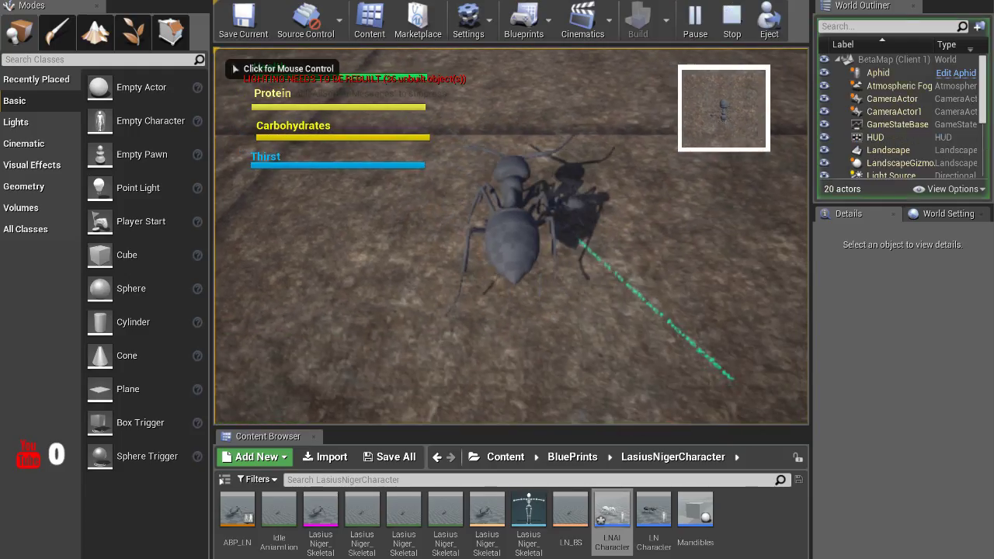
pyautogui.press('w')
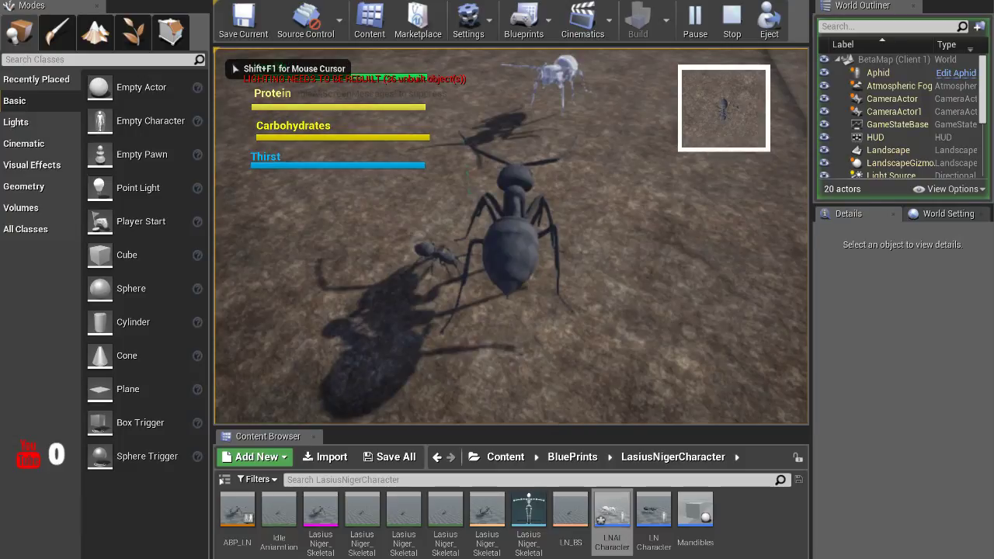
pyautogui.press('w')
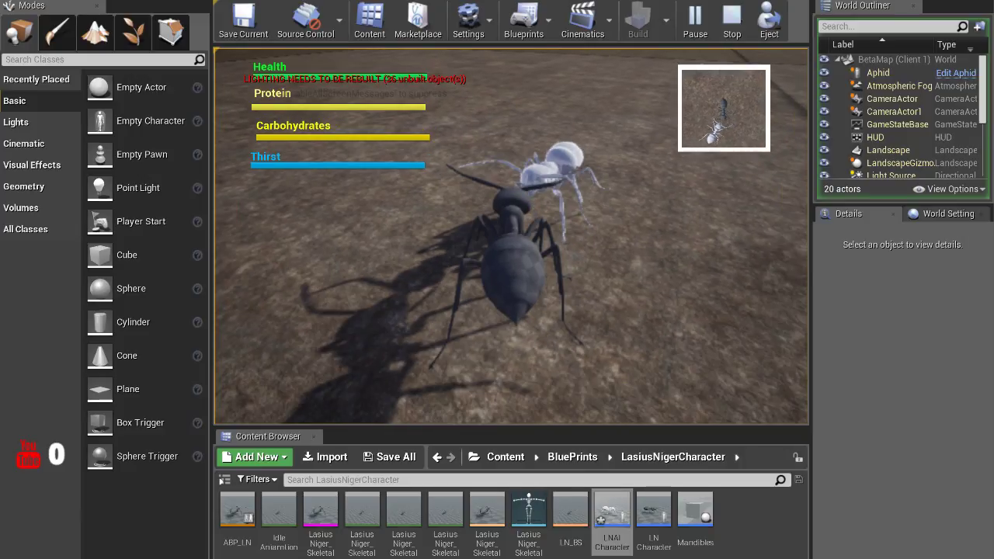
pyautogui.press('Escape')
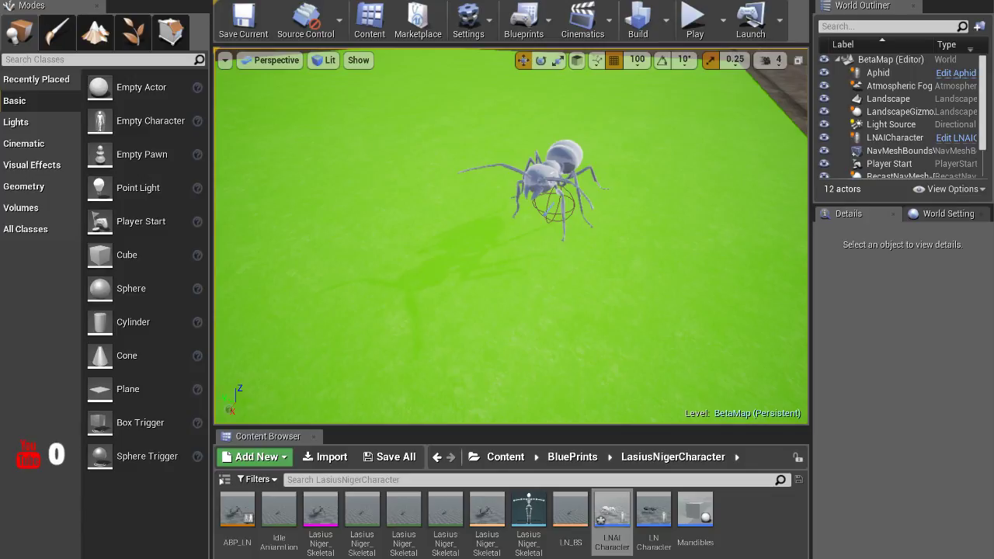
# Rearrange the GetActorLocation and GetRandomReachablePointInRadius nodes in the ant's graph
pyautogui.moveTo(511, 233)
pyautogui.mouseDown(button='right')
pyautogui.moveTo(511, 256)
pyautogui.moveTo(497, 233)
pyautogui.mouseUp(button='right')
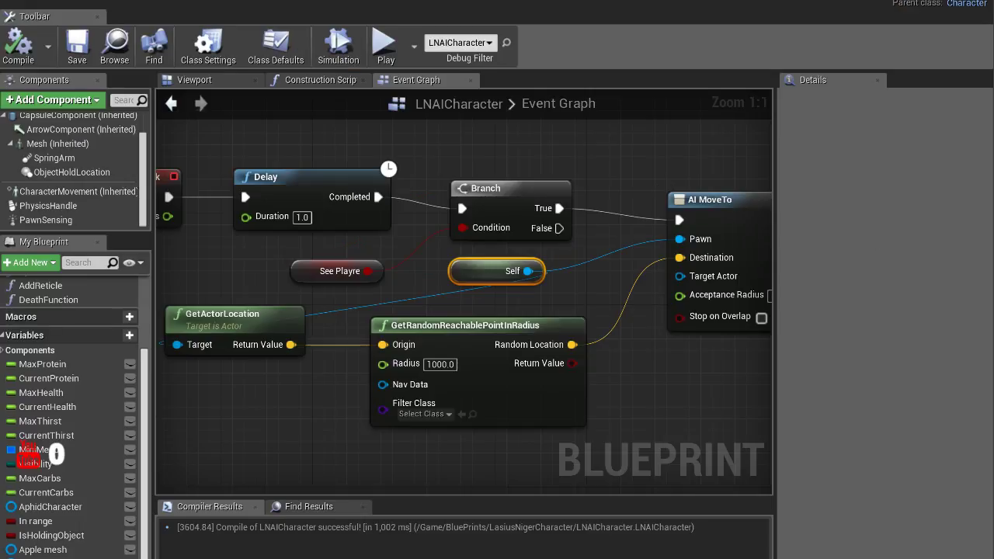
pyautogui.moveTo(240, 186); pyautogui.dragTo(258, 117, button='right')
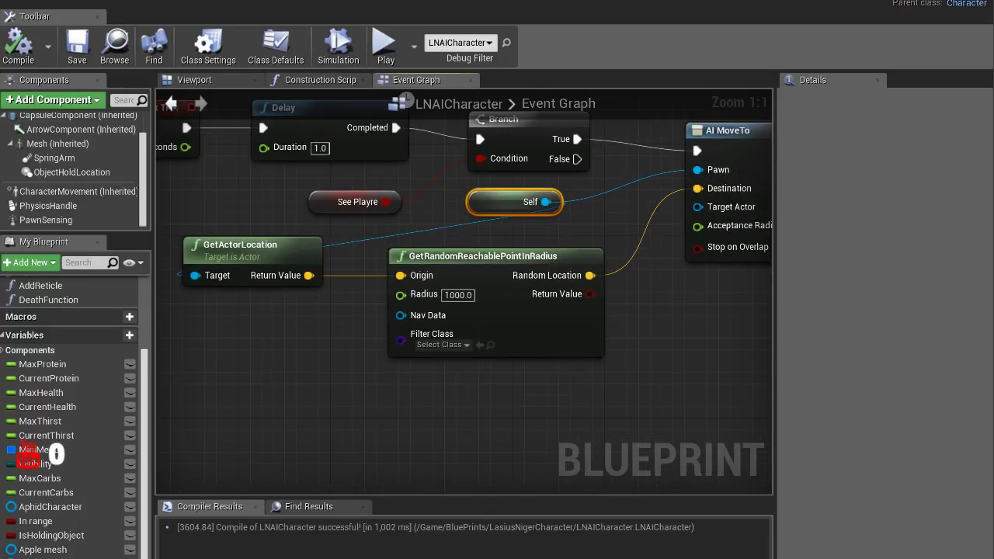
pyautogui.moveTo(241, 244); pyautogui.dragTo(251, 267)
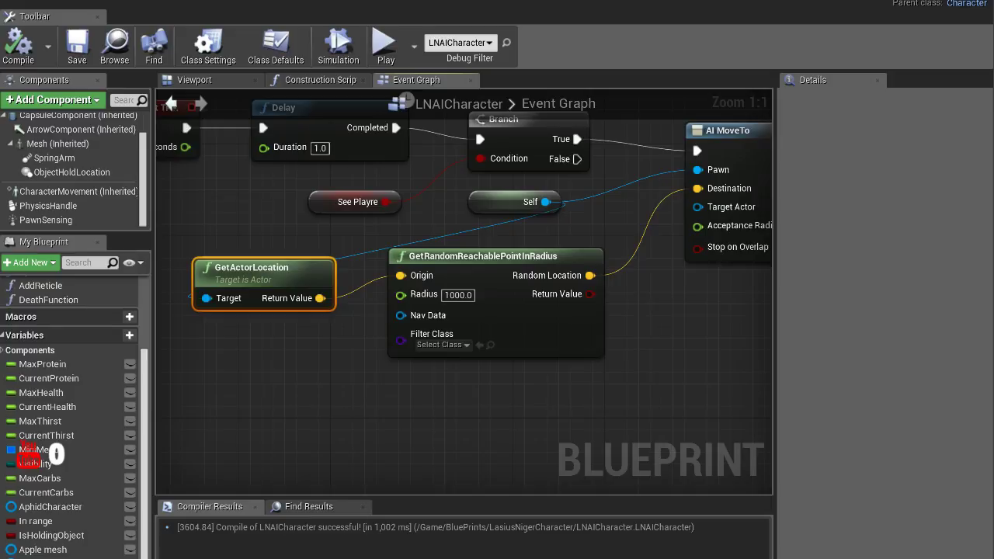
pyautogui.moveTo(481, 257); pyautogui.dragTo(528, 279)
pyautogui.moveTo(680, 241)
pyautogui.mouseDown(button='right')
pyautogui.moveTo(511, 273)
pyautogui.moveTo(750, 274)
pyautogui.mouseUp(button='right')
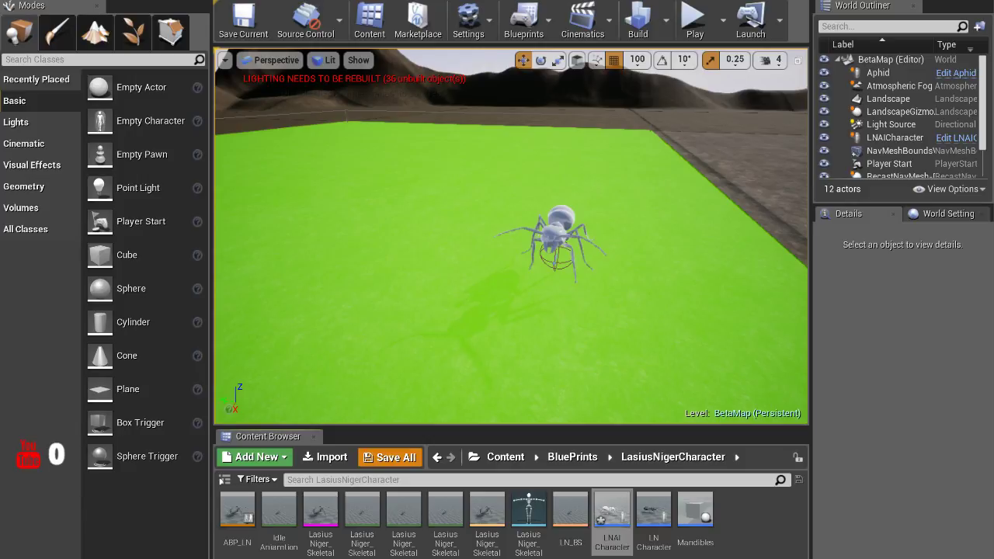
# Save all modified assets and select the LNAICharacter ant in the level viewport
pyautogui.hotkey('ctrl', 'shift', 's')
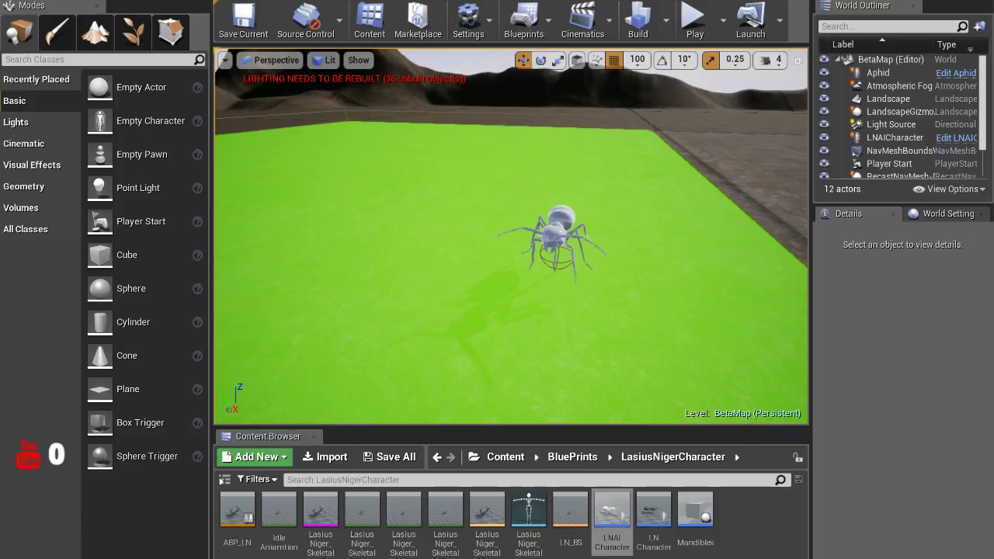
pyautogui.click(556, 237)
pyautogui.moveTo(556, 237); pyautogui.dragTo(556, 272)
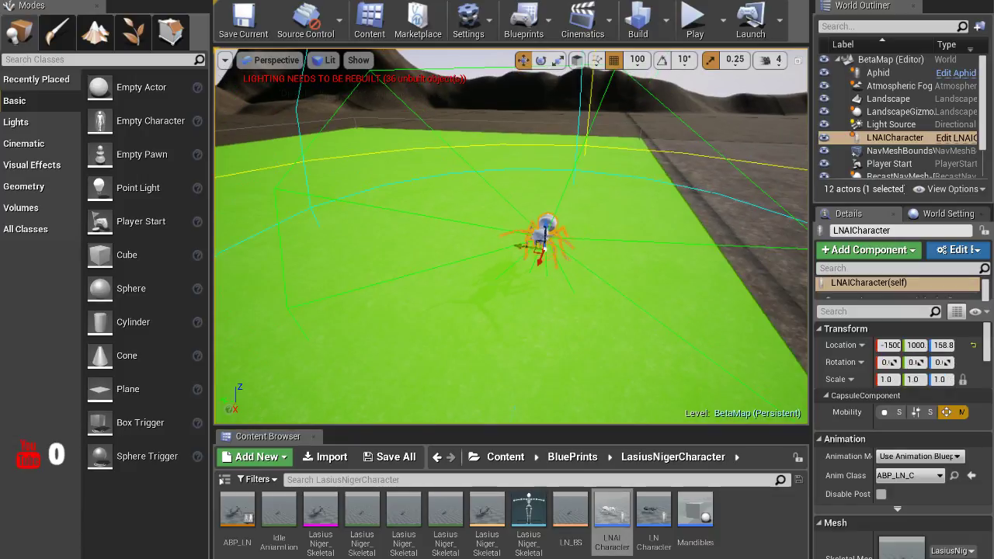